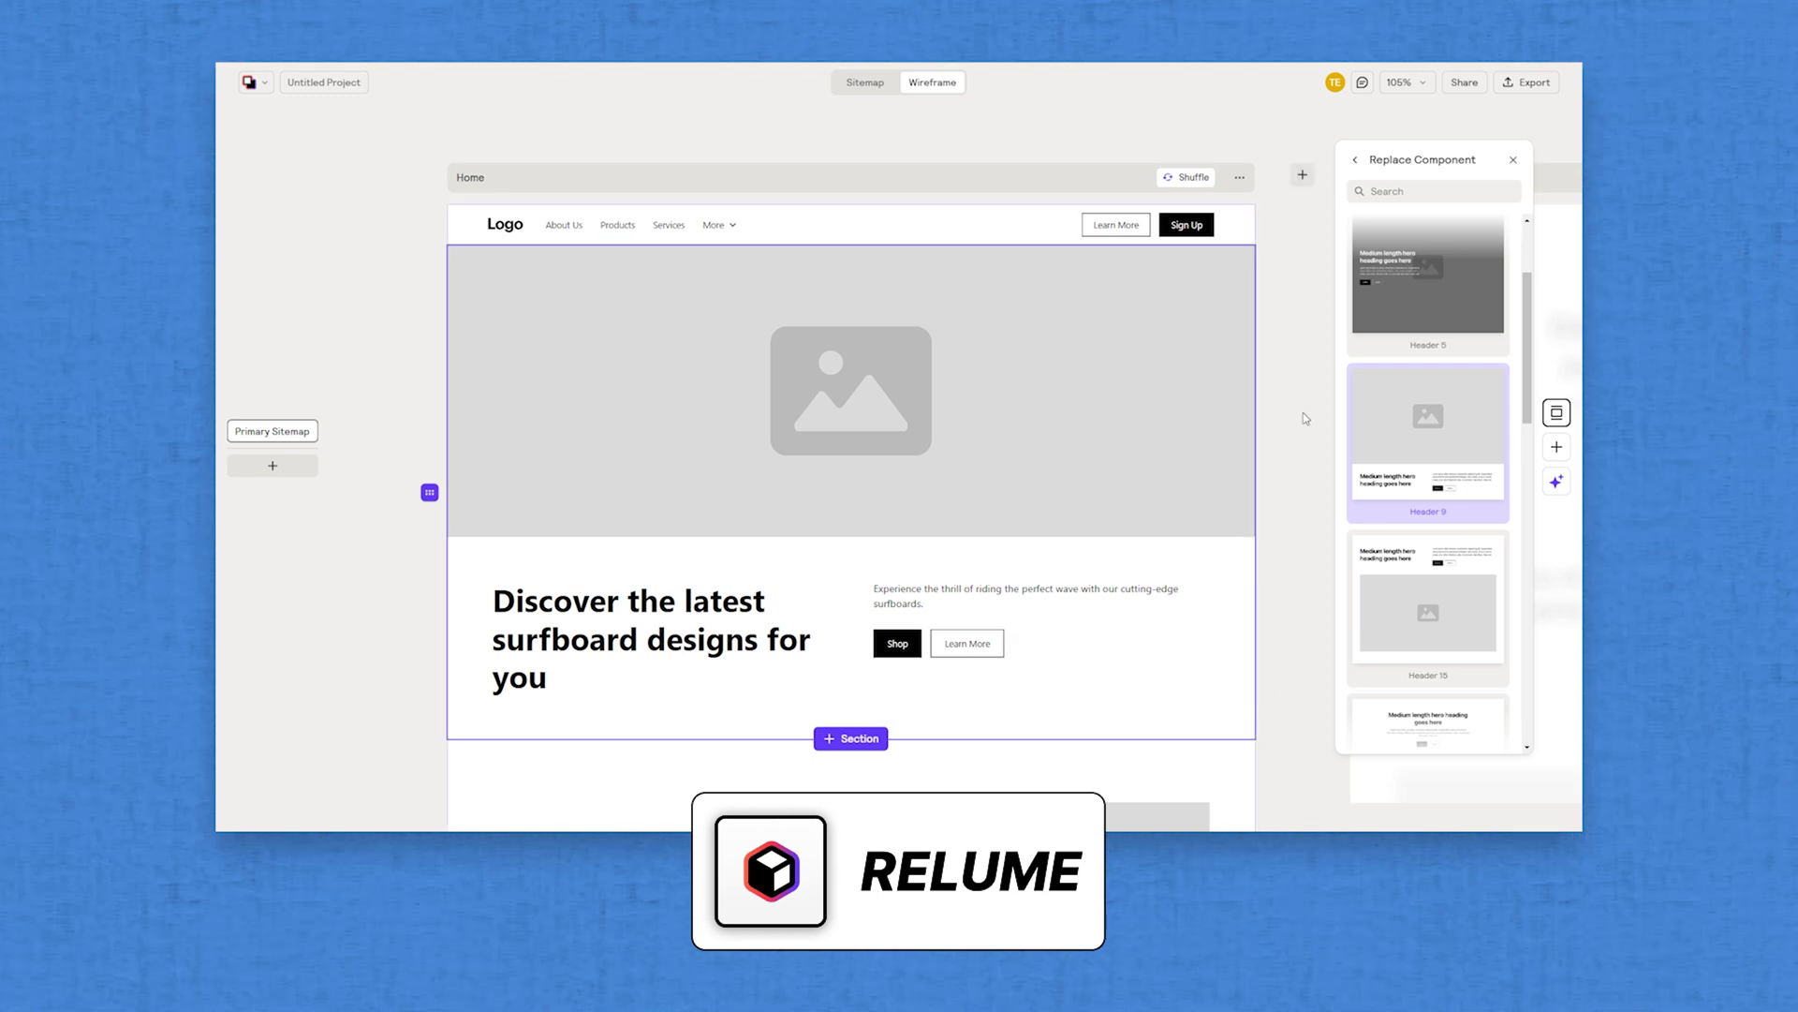
Scroll down the list and preview two more colour palettes on the mockup.
{"action": "scroll", "coordinate": [1429, 468], "scroll_direction": "down", "scroll_amount": 5}
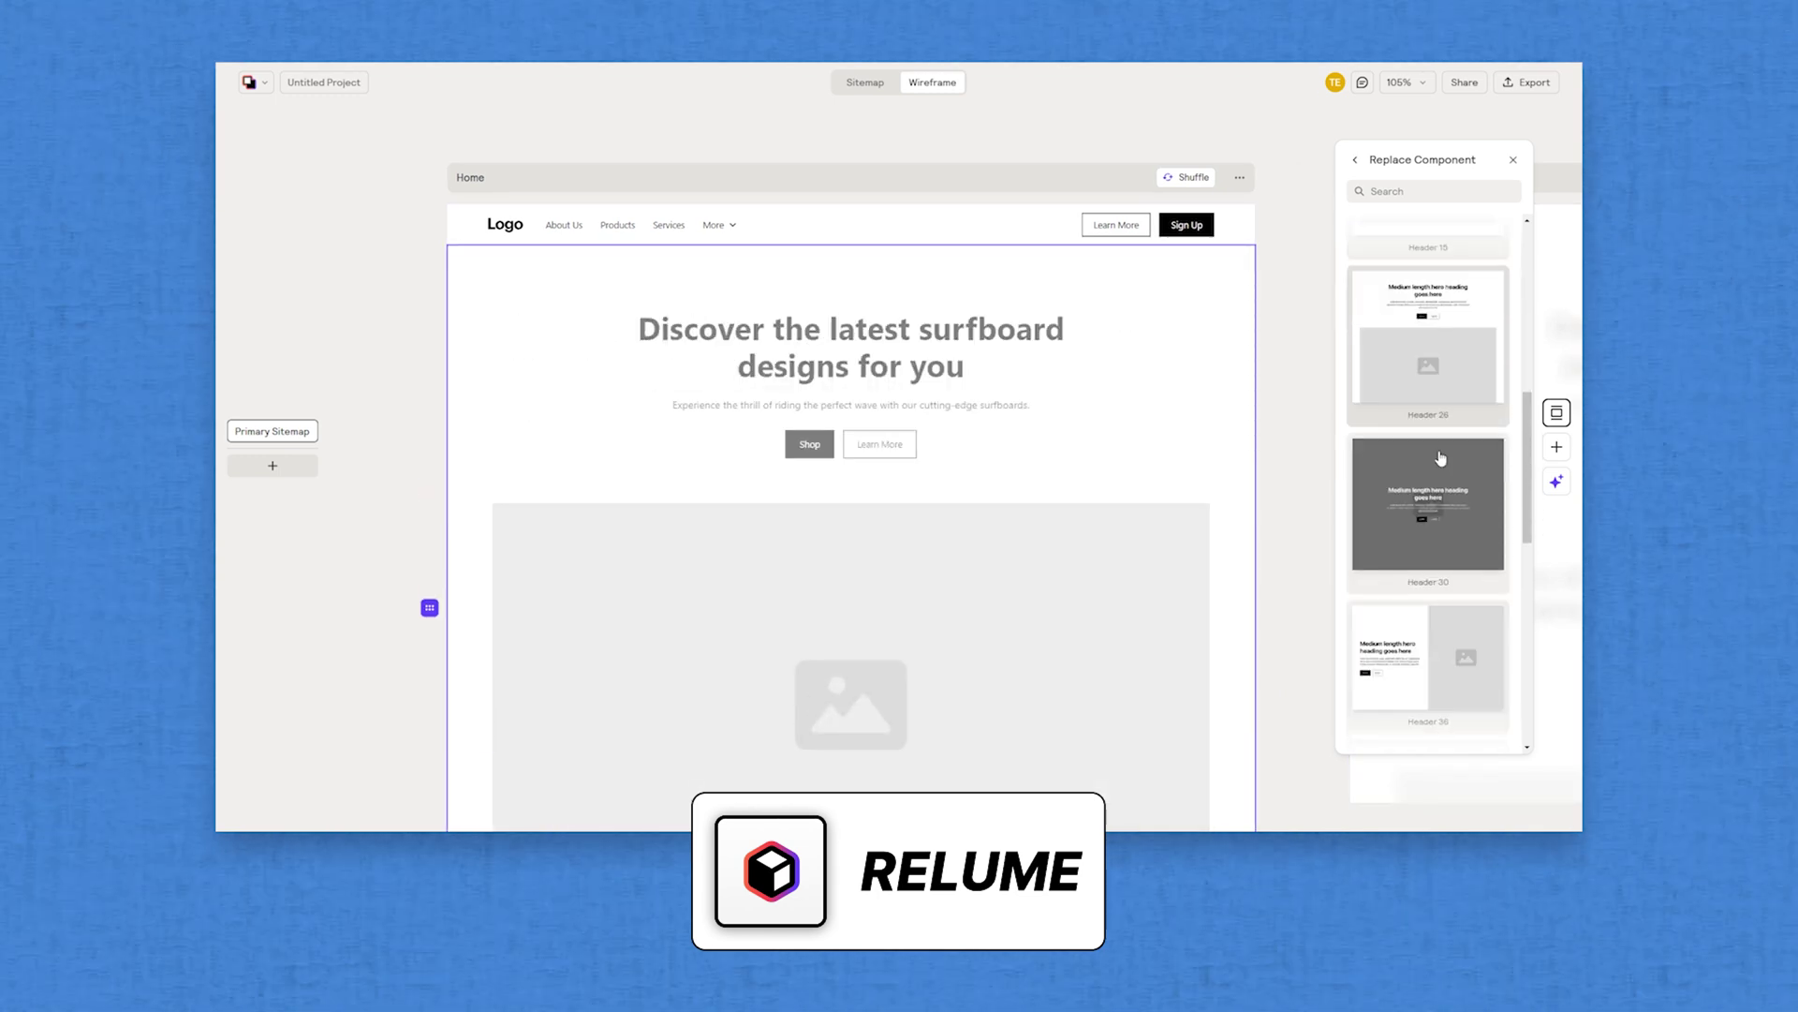
{"action": "scroll", "coordinate": [1442, 468], "scroll_direction": "down", "scroll_amount": 4}
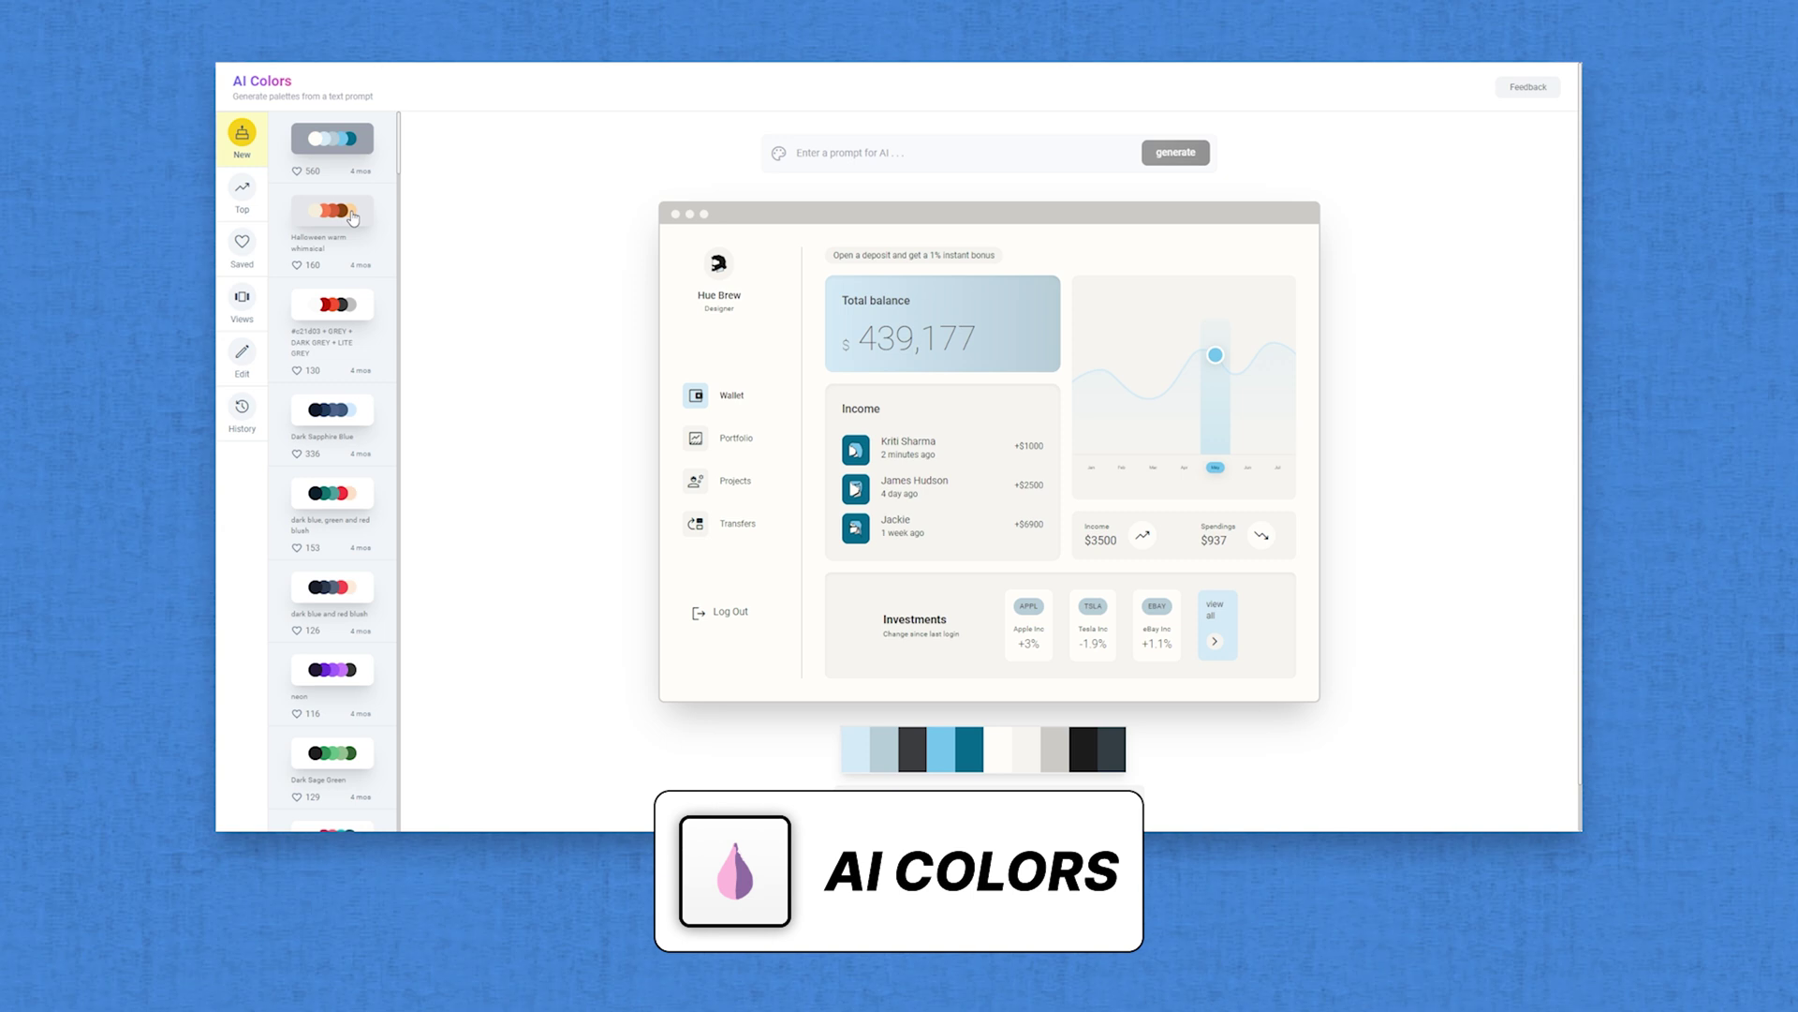
{"action": "left_click", "coordinate": [333, 210]}
{"action": "left_click", "coordinate": [332, 304]}
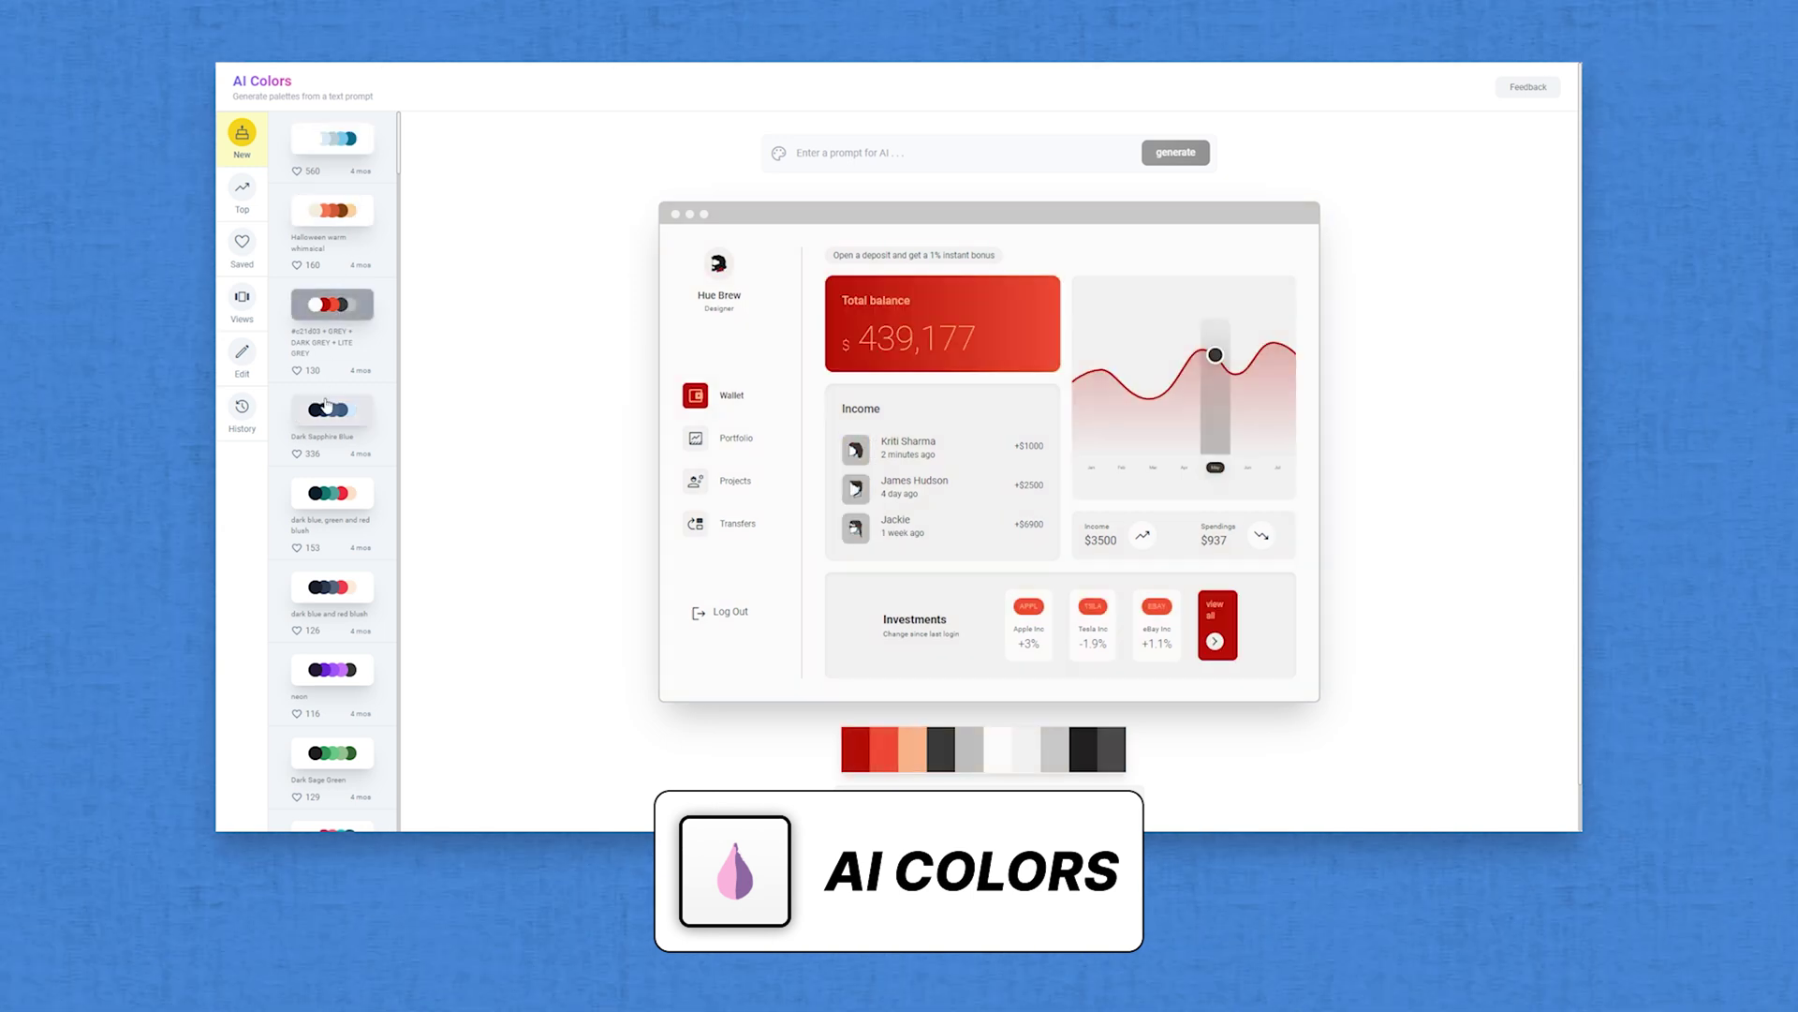
Recolour the dashboard with successive palettes, from the purple neon scheme to Dark Sage Green.
{"action": "left_click", "coordinate": [328, 409]}
{"action": "left_click", "coordinate": [332, 493]}
{"action": "left_click", "coordinate": [333, 586]}
{"action": "left_click", "coordinate": [333, 669]}
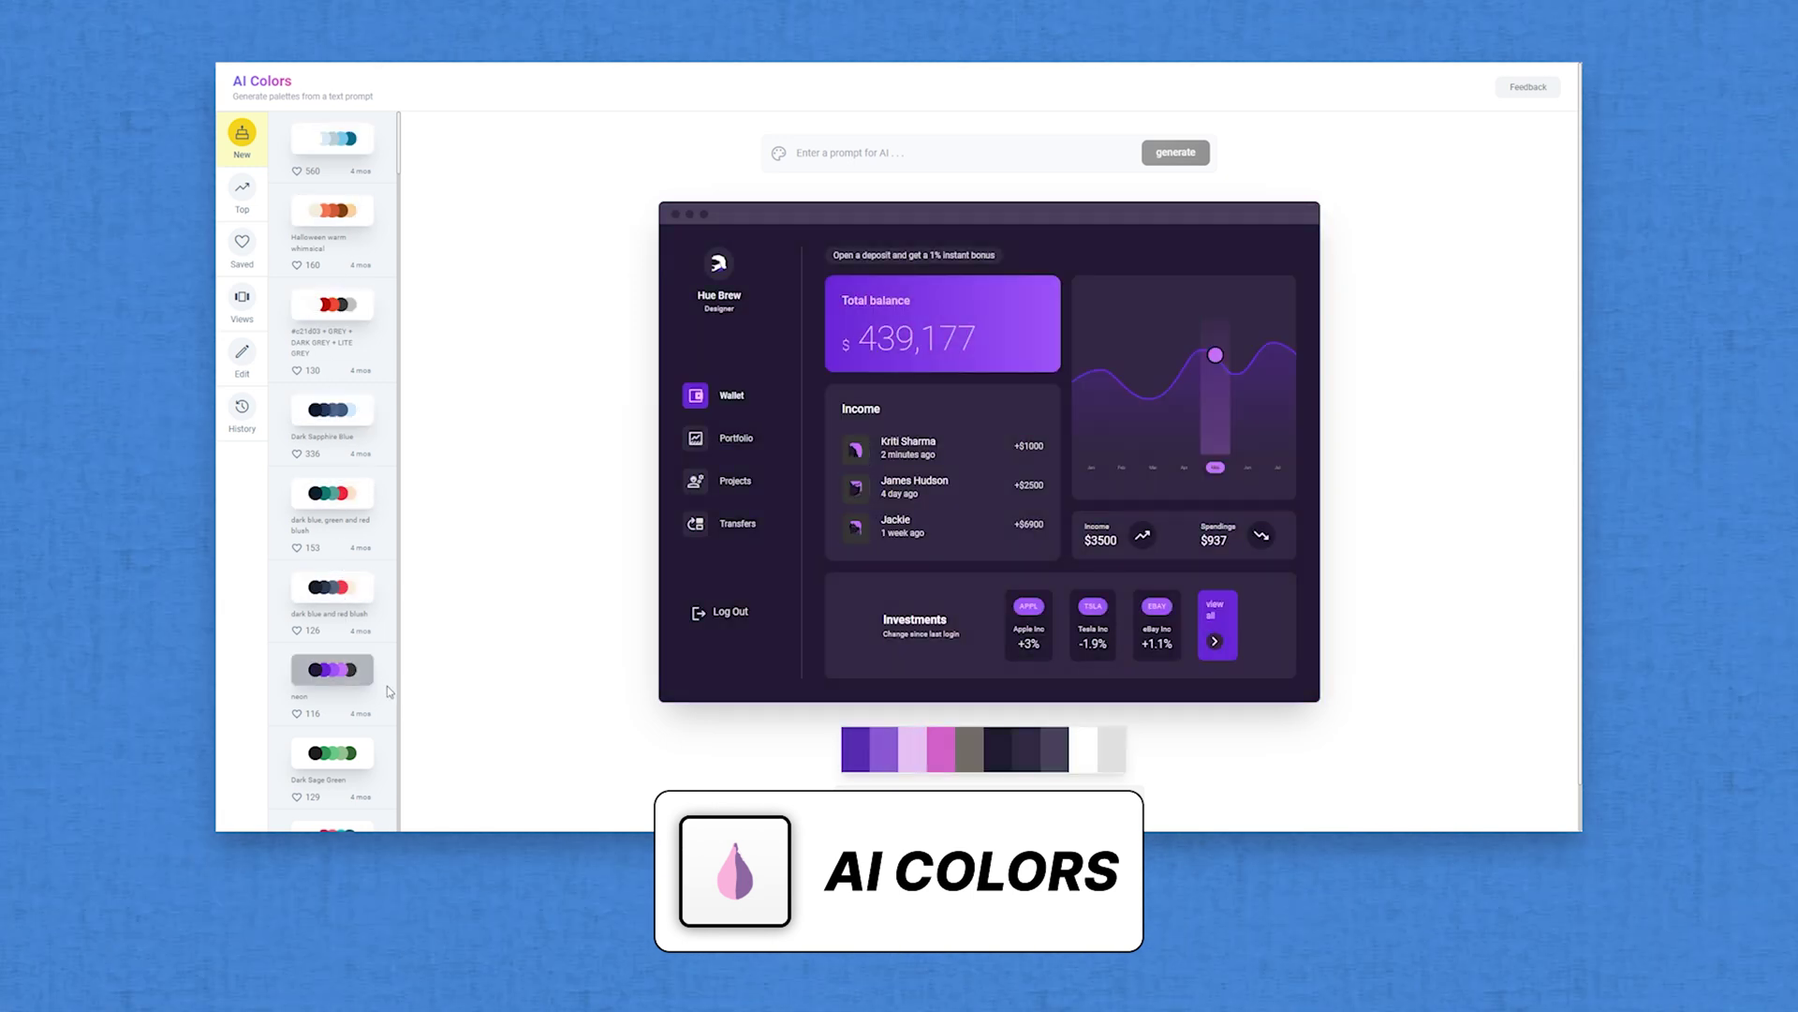
{"action": "left_click", "coordinate": [333, 752]}
{"action": "scroll", "coordinate": [333, 655], "scroll_direction": "down", "scroll_amount": 2}
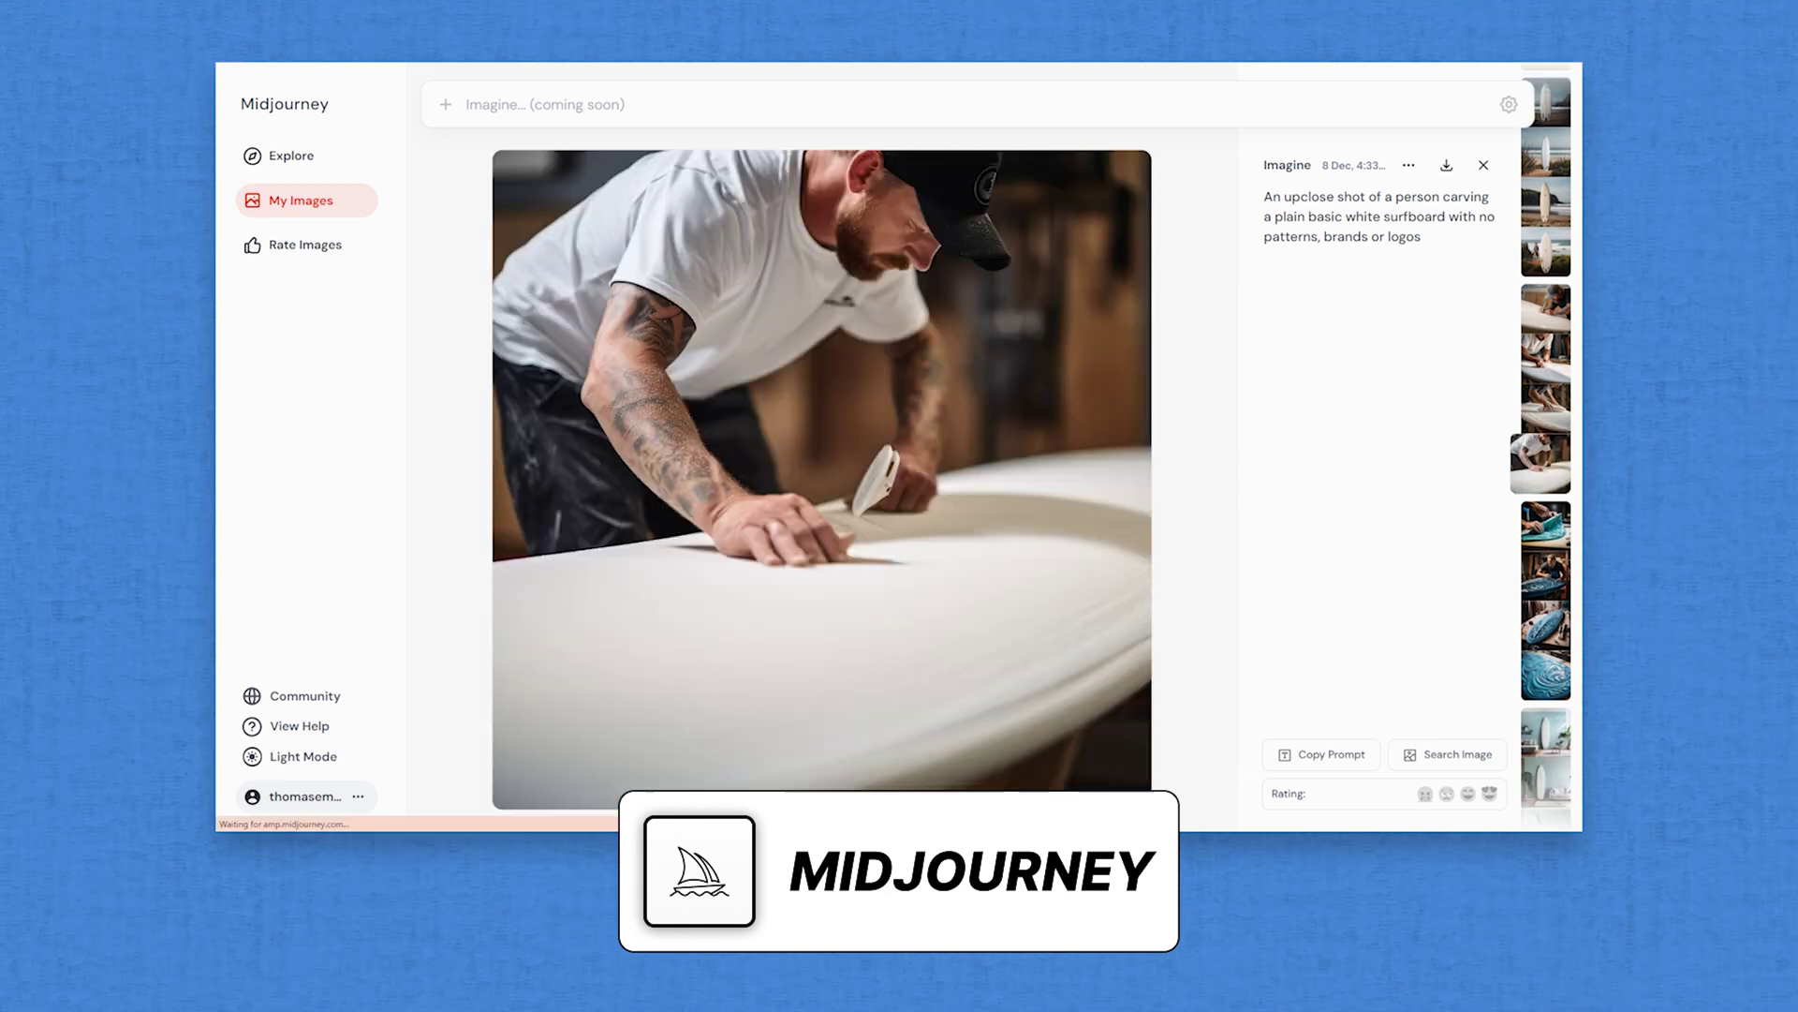
{"action": "key", "text": "Up"}
{"action": "key", "text": "Up"}
{"action": "key", "text": "Up"}
{"action": "key", "text": "Up"}
{"action": "key", "text": "Up"}
{"action": "key", "text": "Up"}
{"action": "key", "text": "Up"}
{"action": "key", "text": "Up"}
{"action": "key", "text": "Up"}
{"action": "key", "text": "Up"}
{"action": "key", "text": "Up"}
{"action": "key", "text": "Up"}
{"action": "key", "text": "Up"}
{"action": "key", "text": "Up"}
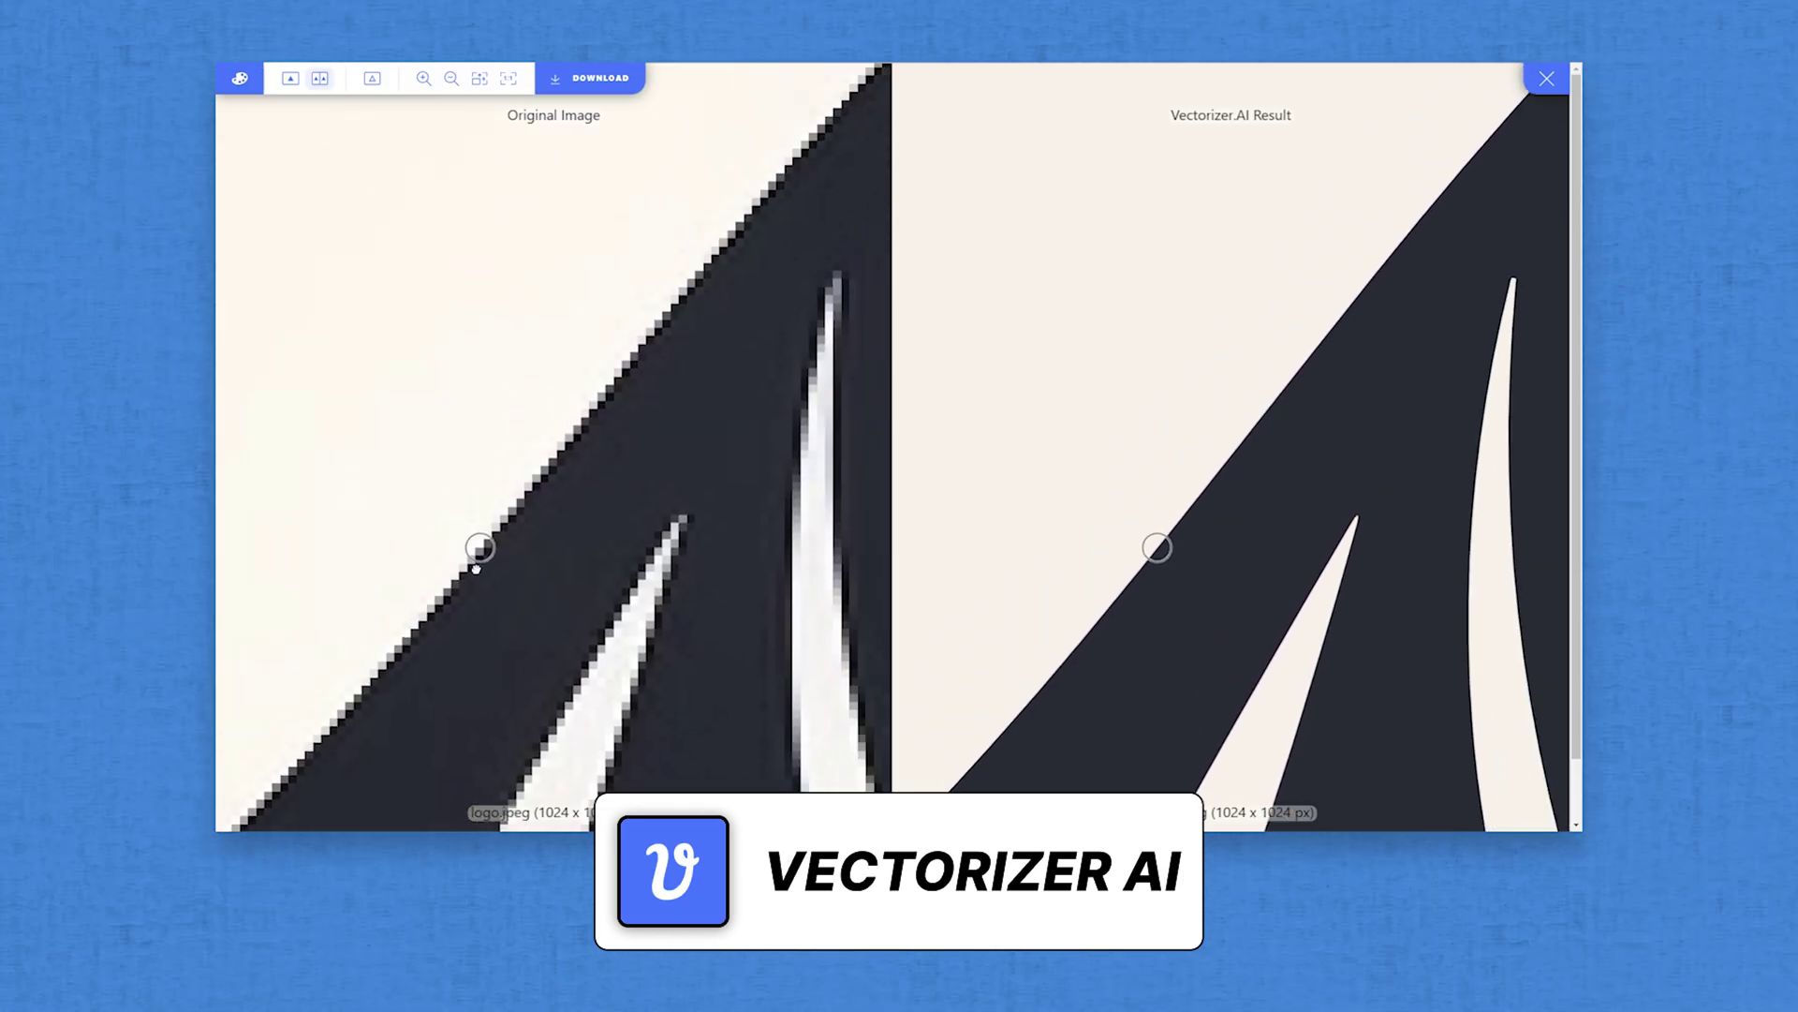
Zoom into the logo and pan along its tapered stripe in both comparison panes.
{"action": "scroll", "coordinate": [476, 567], "scroll_direction": "down", "scroll_amount": 5}
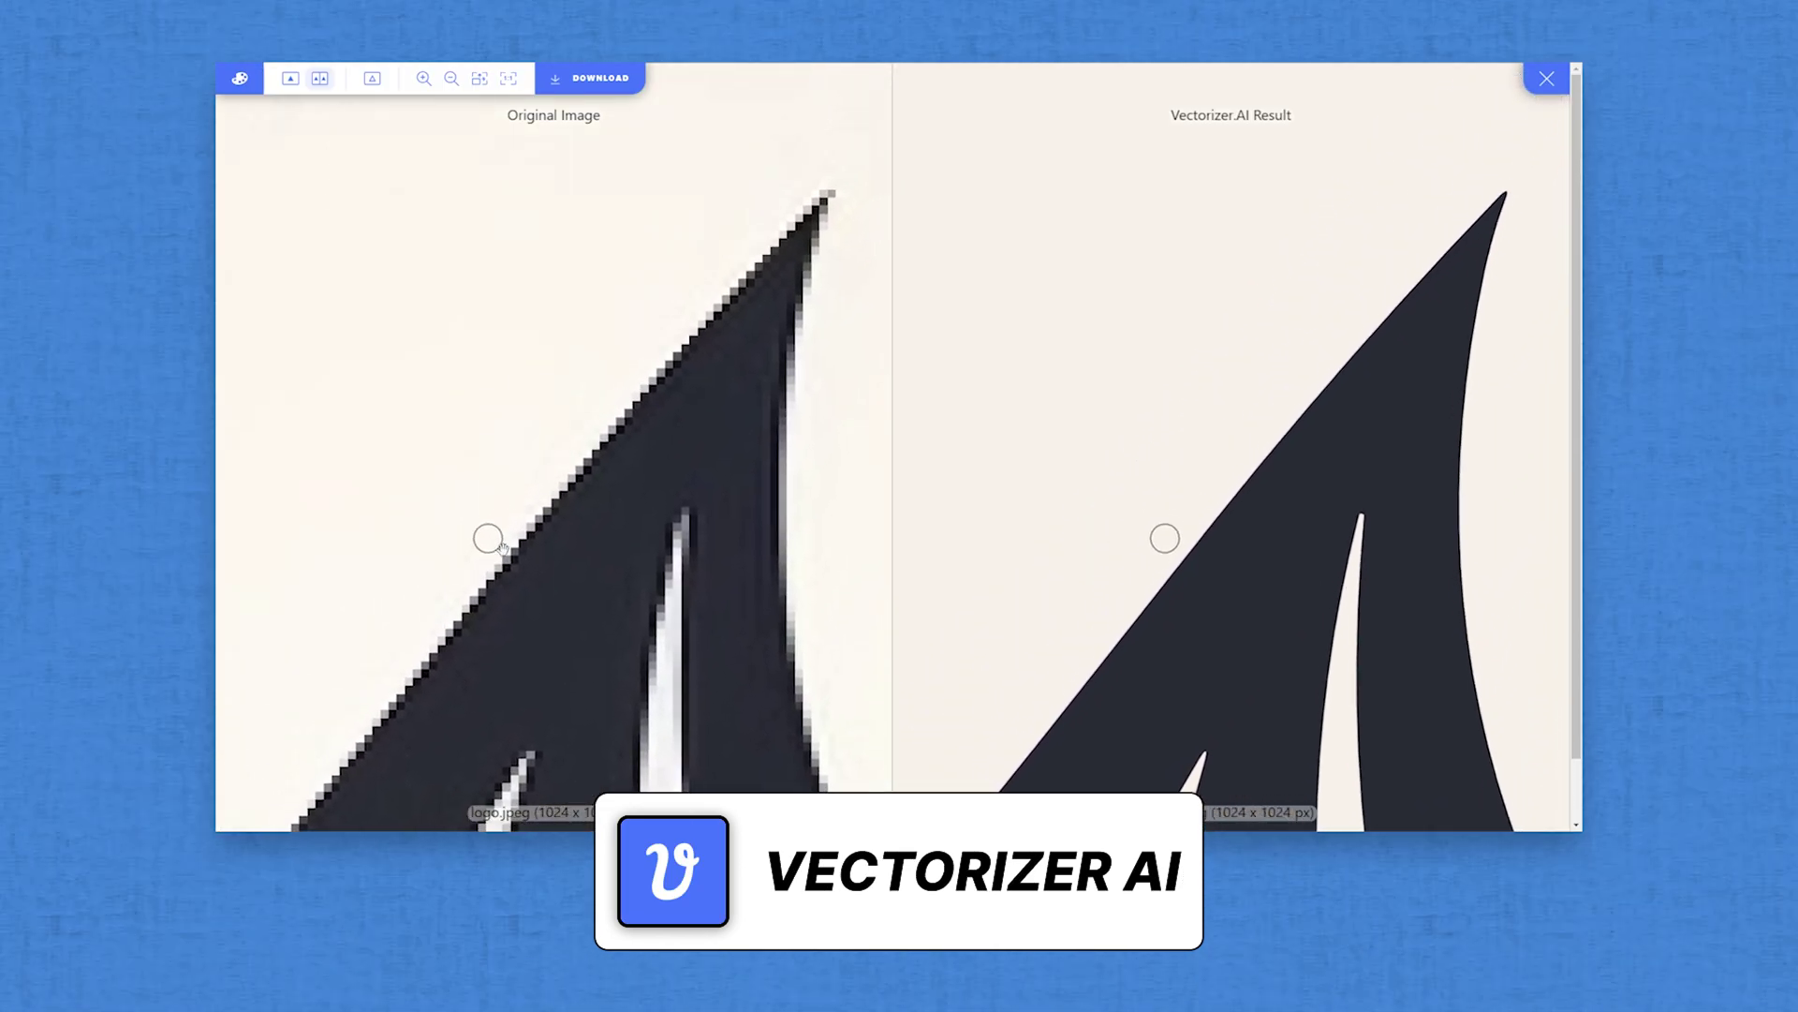
{"action": "scroll", "coordinate": [492, 538], "scroll_direction": "down", "scroll_amount": 2}
{"action": "scroll", "coordinate": [534, 393], "scroll_direction": "up", "scroll_amount": 6}
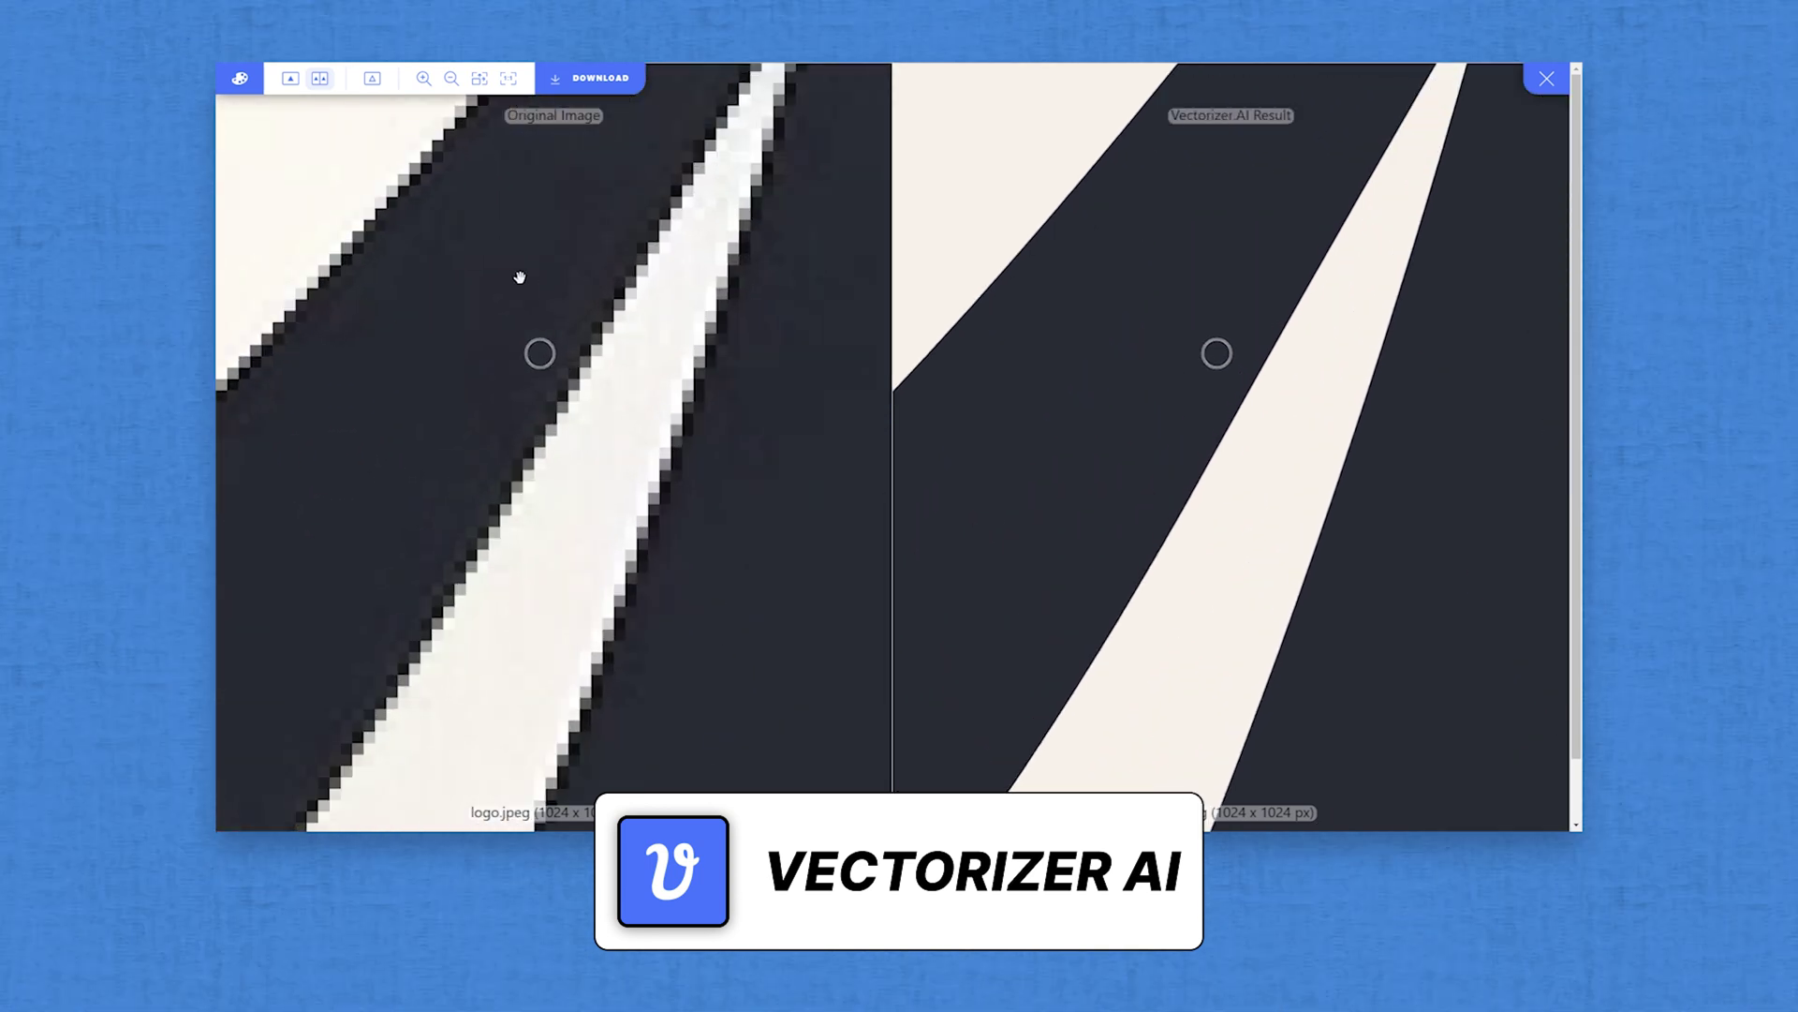
{"action": "left_click_drag", "start_coordinate": [520, 277], "coordinate": [559, 498]}
{"action": "left_click_drag", "start_coordinate": [594, 349], "coordinate": [562, 490]}
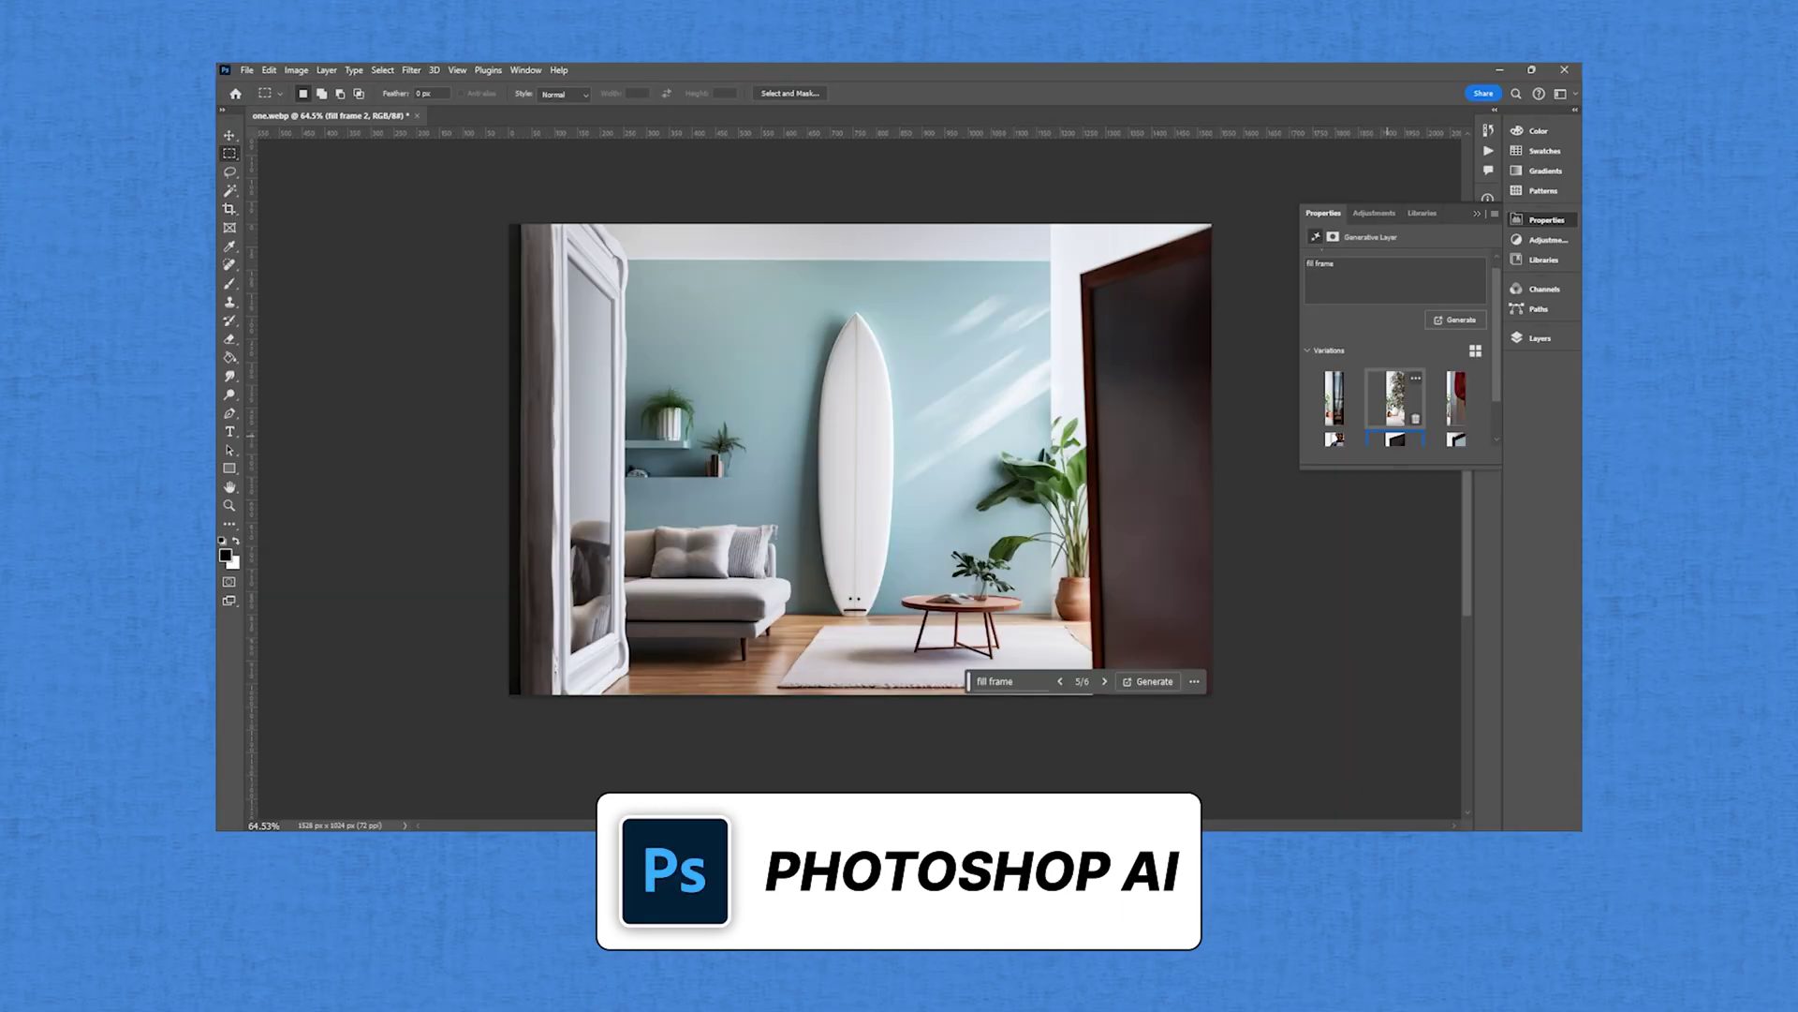
Preview the Photoshop generative fill variations, trying the second, third, first and sixth.
{"action": "left_click", "coordinate": [1395, 398]}
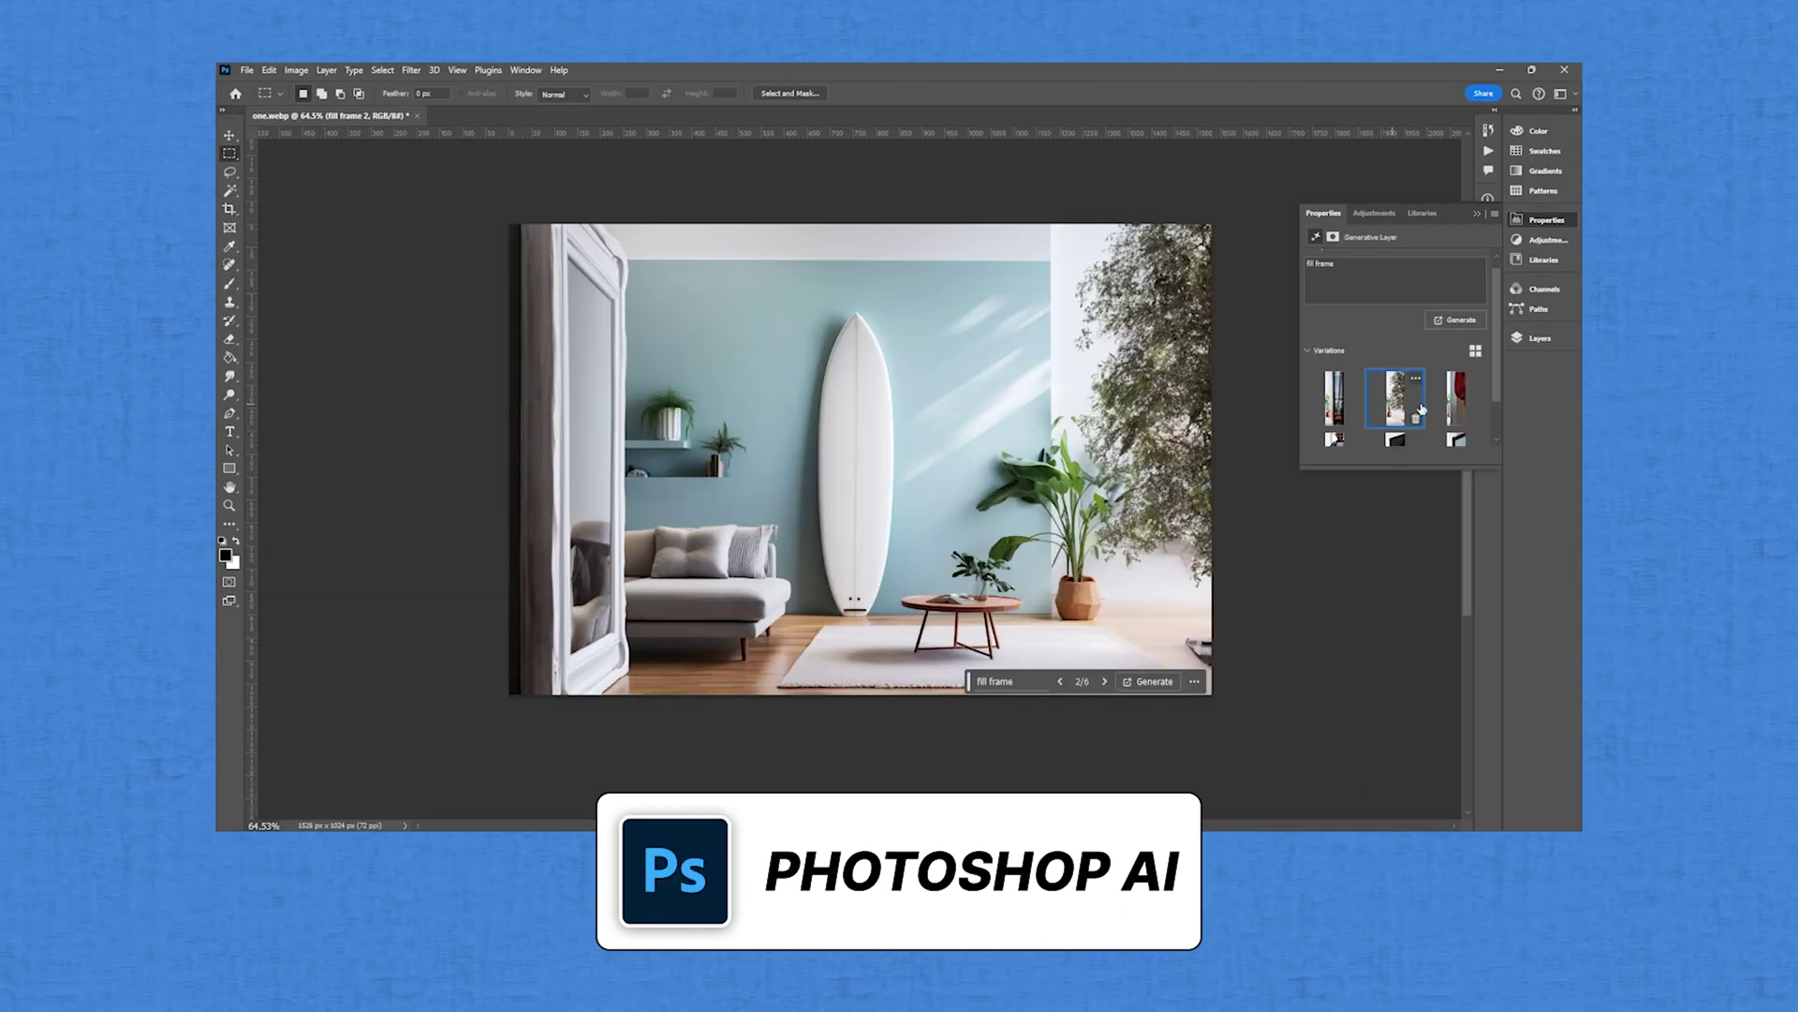
{"action": "left_click", "coordinate": [1443, 409]}
{"action": "left_click", "coordinate": [1337, 400]}
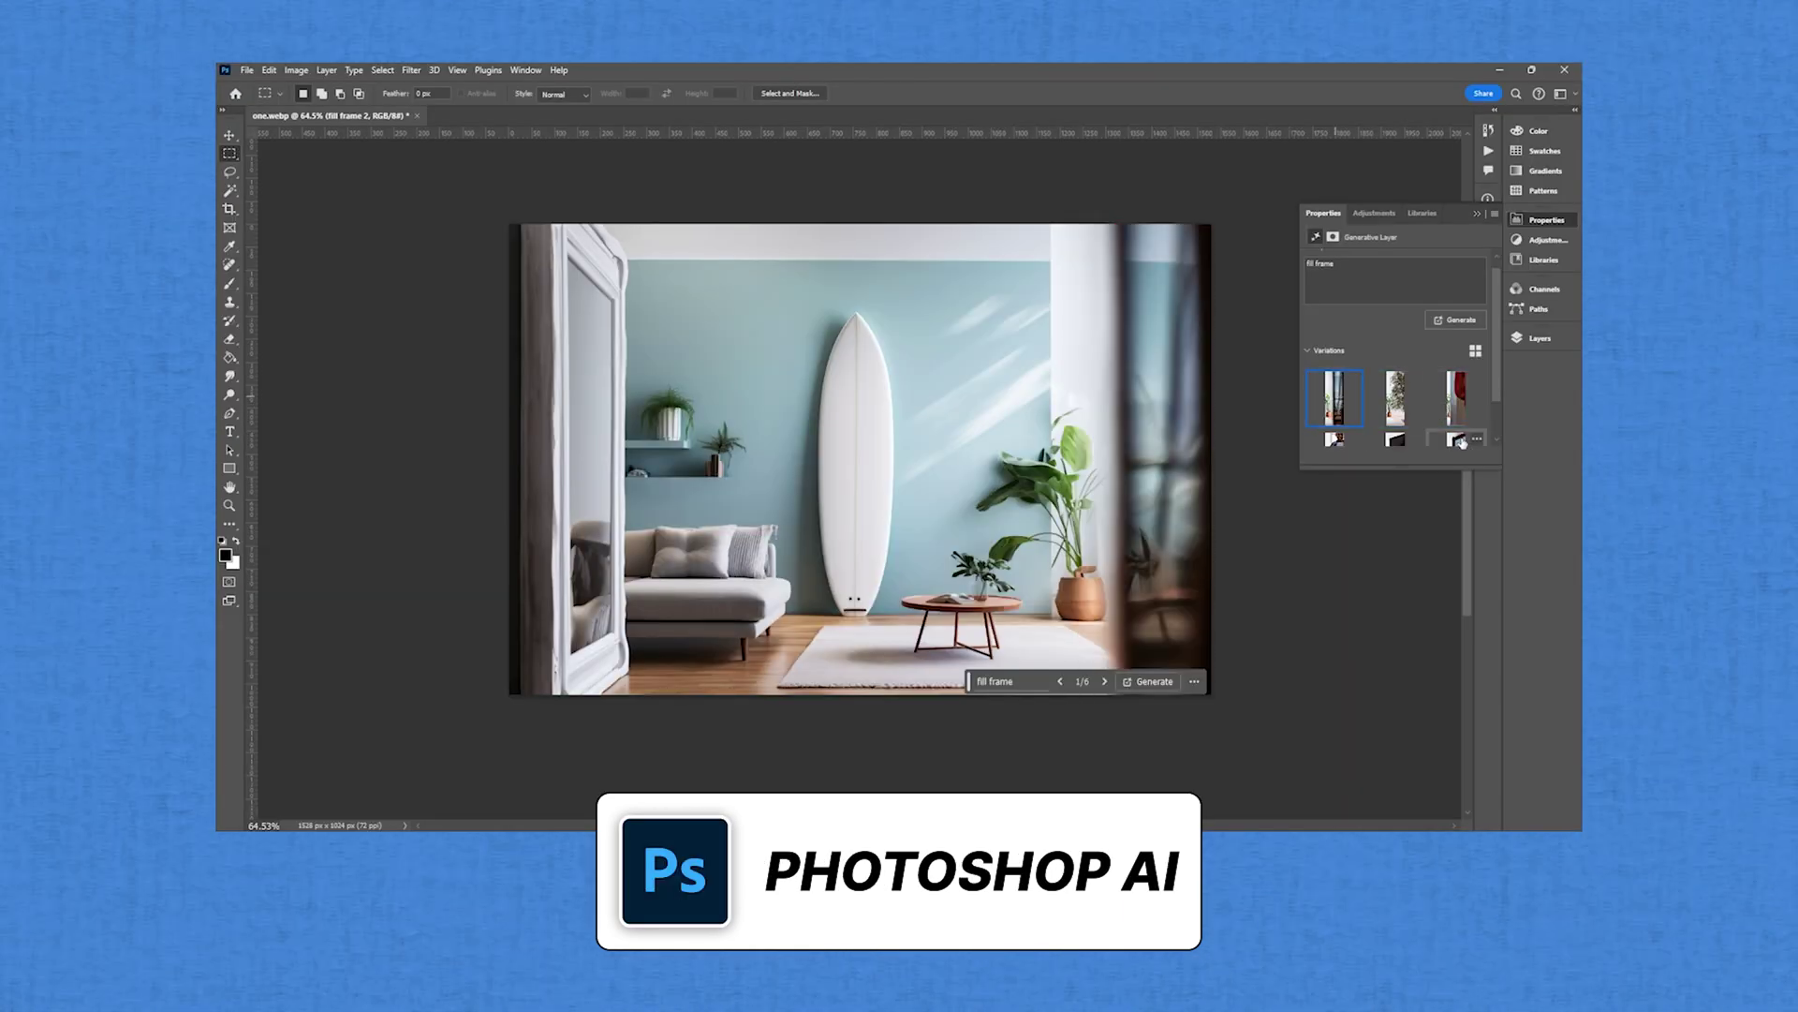
{"action": "left_click", "coordinate": [1459, 440]}
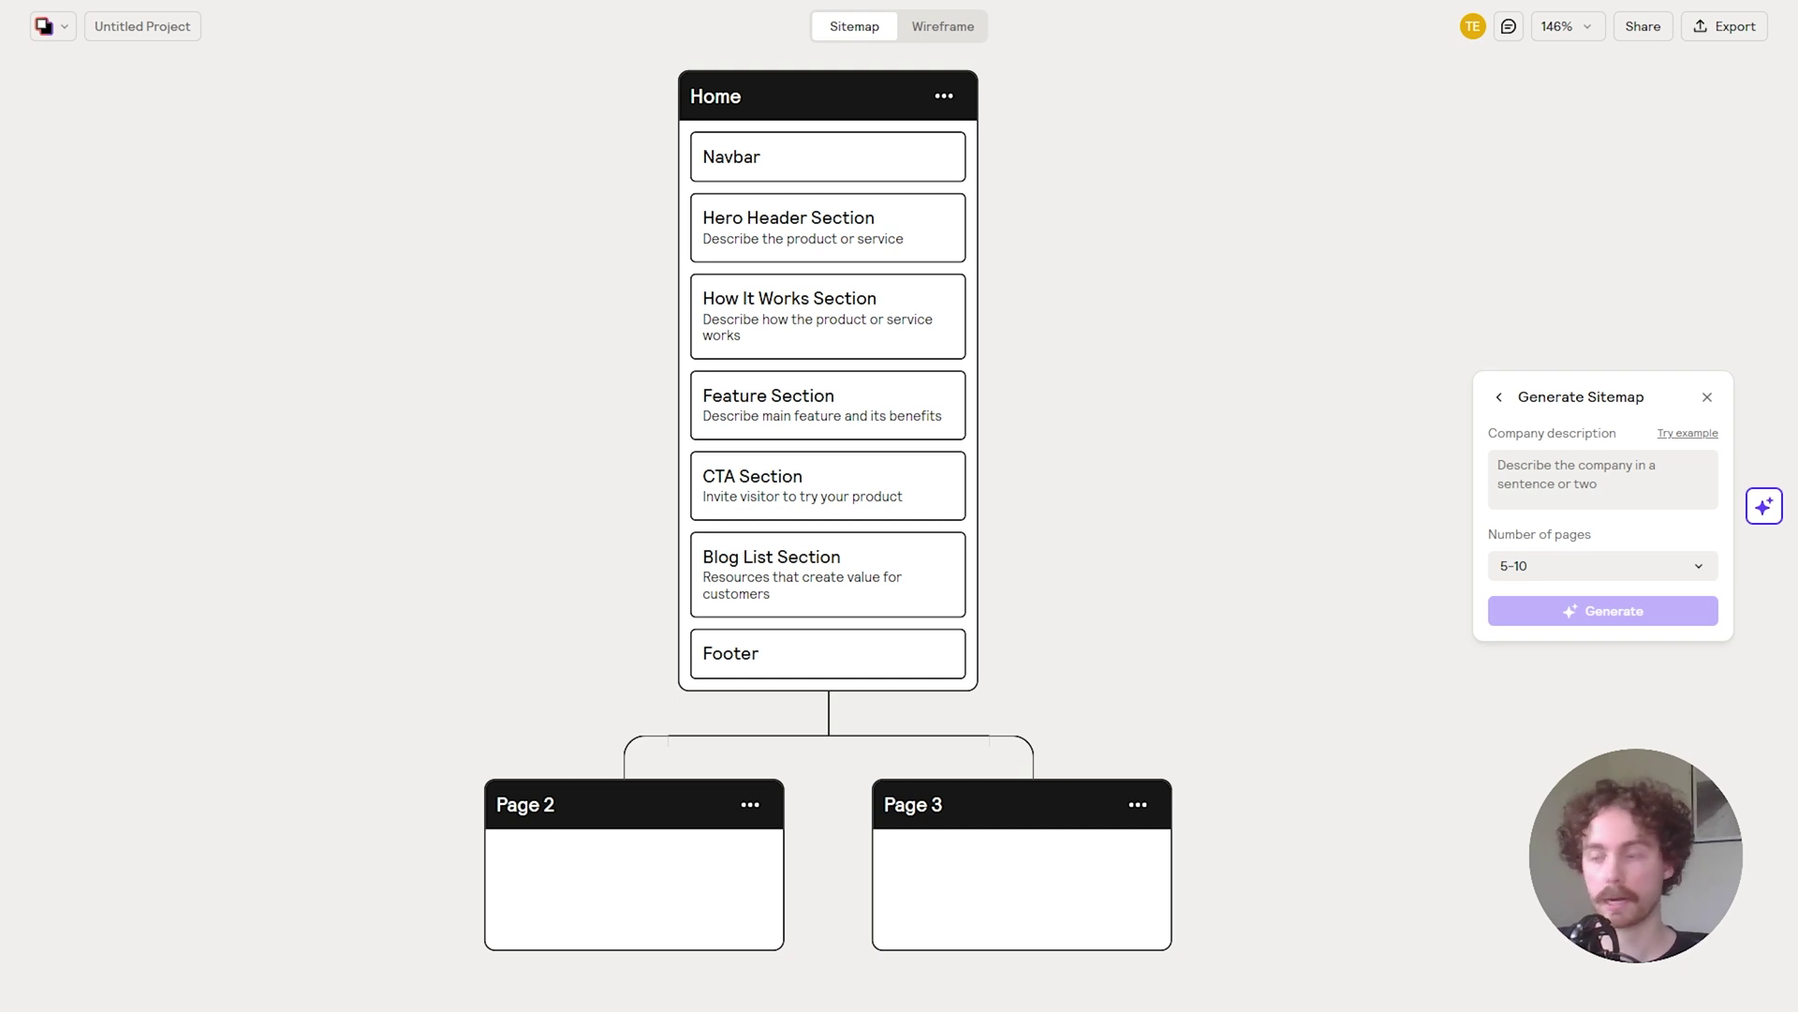
Choose 1-5 pages, paste the surfboard company description, and generate the sitemap.
{"action": "left_click", "coordinate": [1665, 480]}
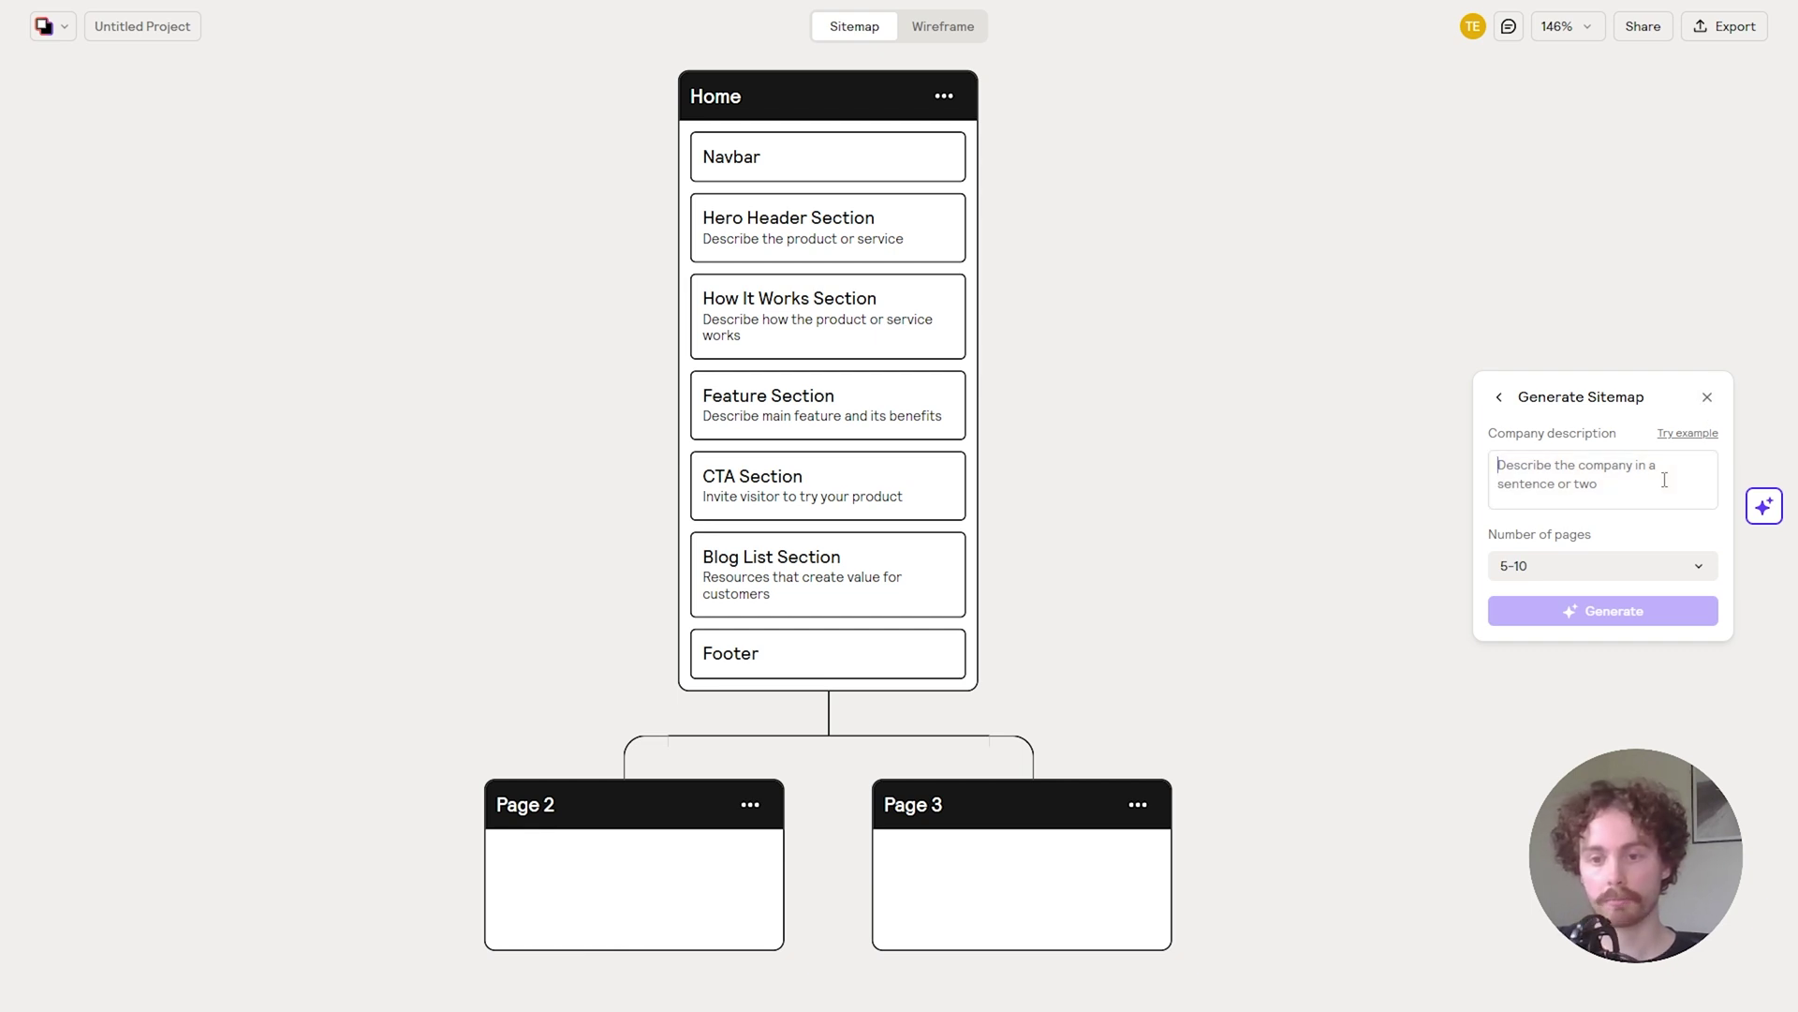
{"action": "left_click", "coordinate": [1518, 574]}
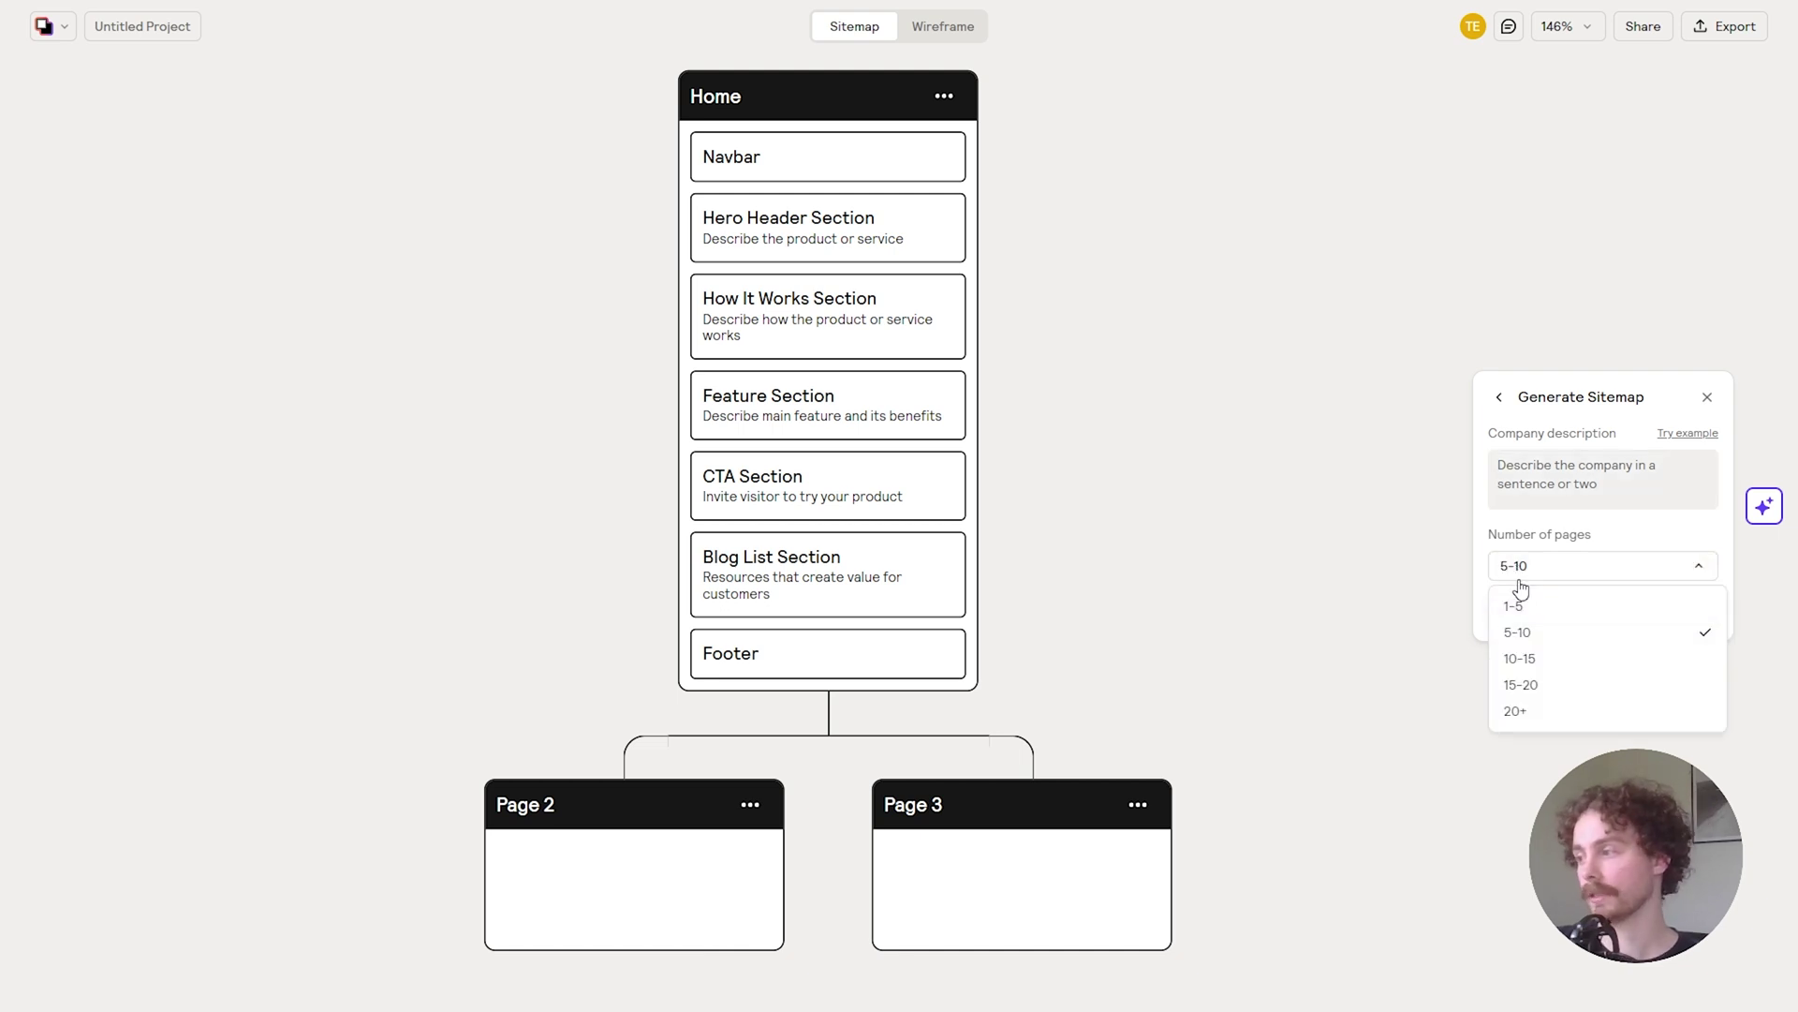
{"action": "left_click", "coordinate": [1537, 619]}
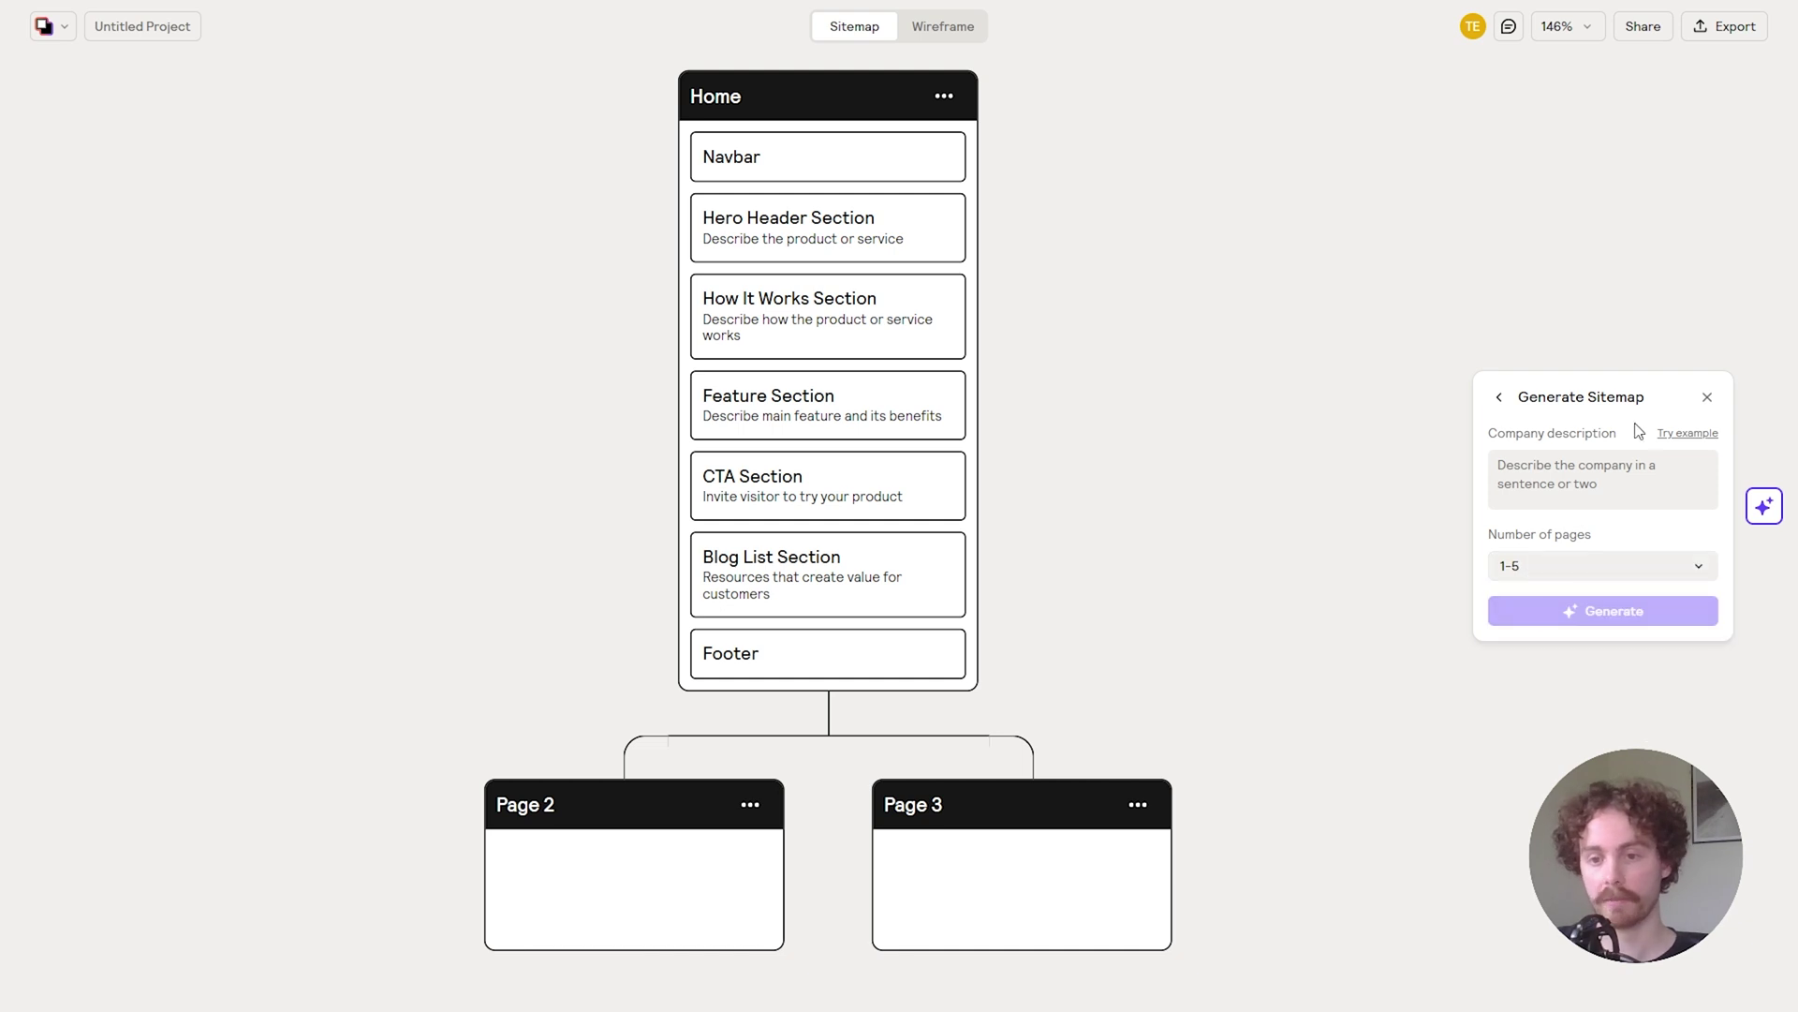
{"action": "left_click", "coordinate": [1661, 471]}
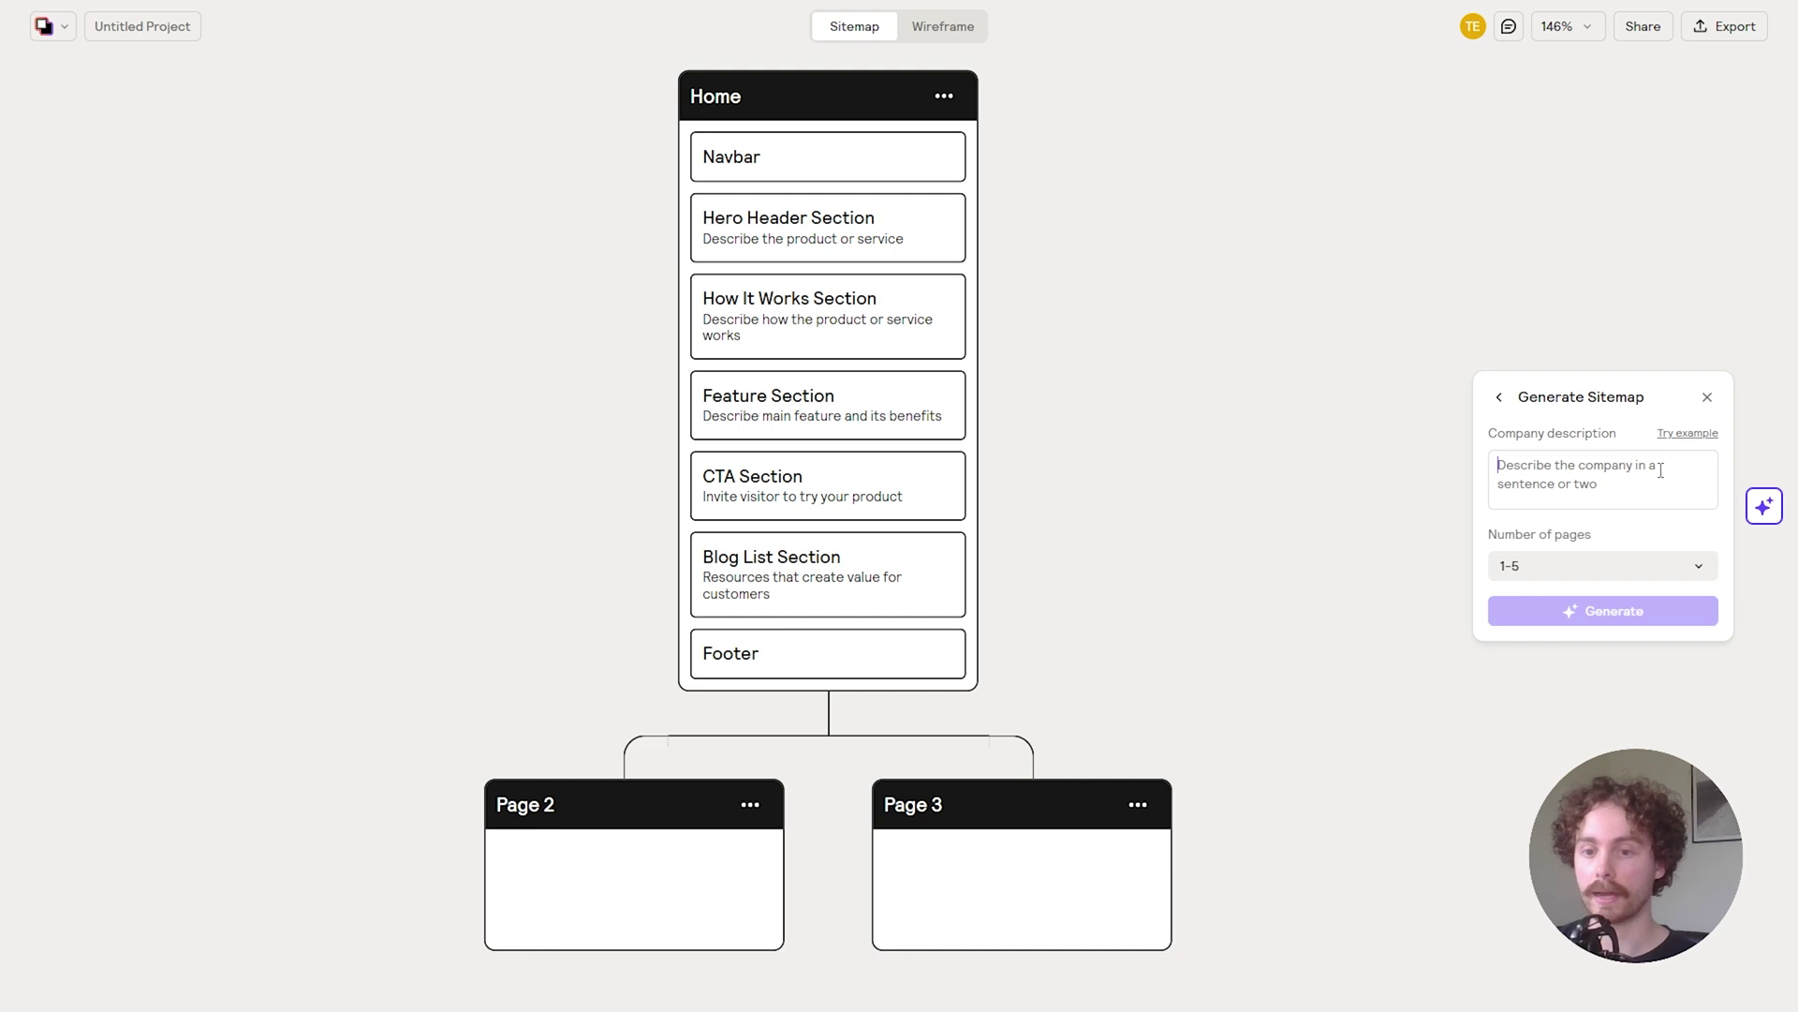
{"action": "type", "text": "Create a website for a surfboard company"}
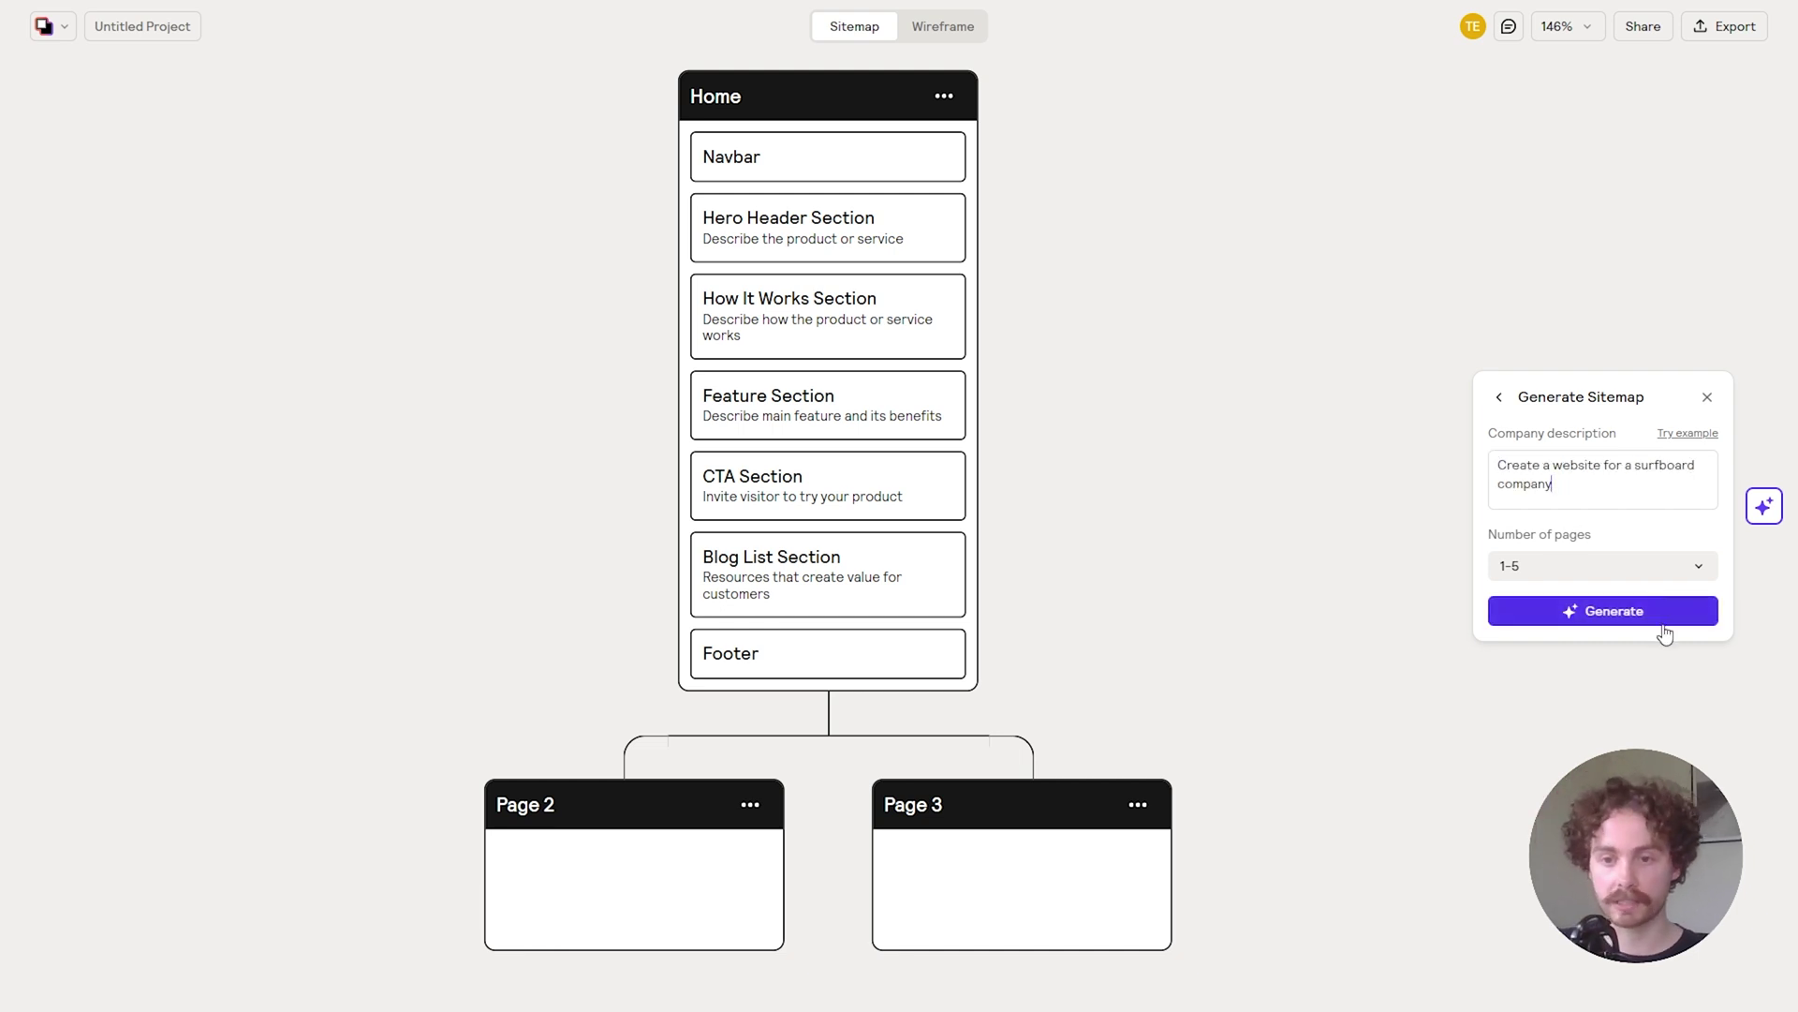
{"action": "left_click", "coordinate": [1664, 614]}
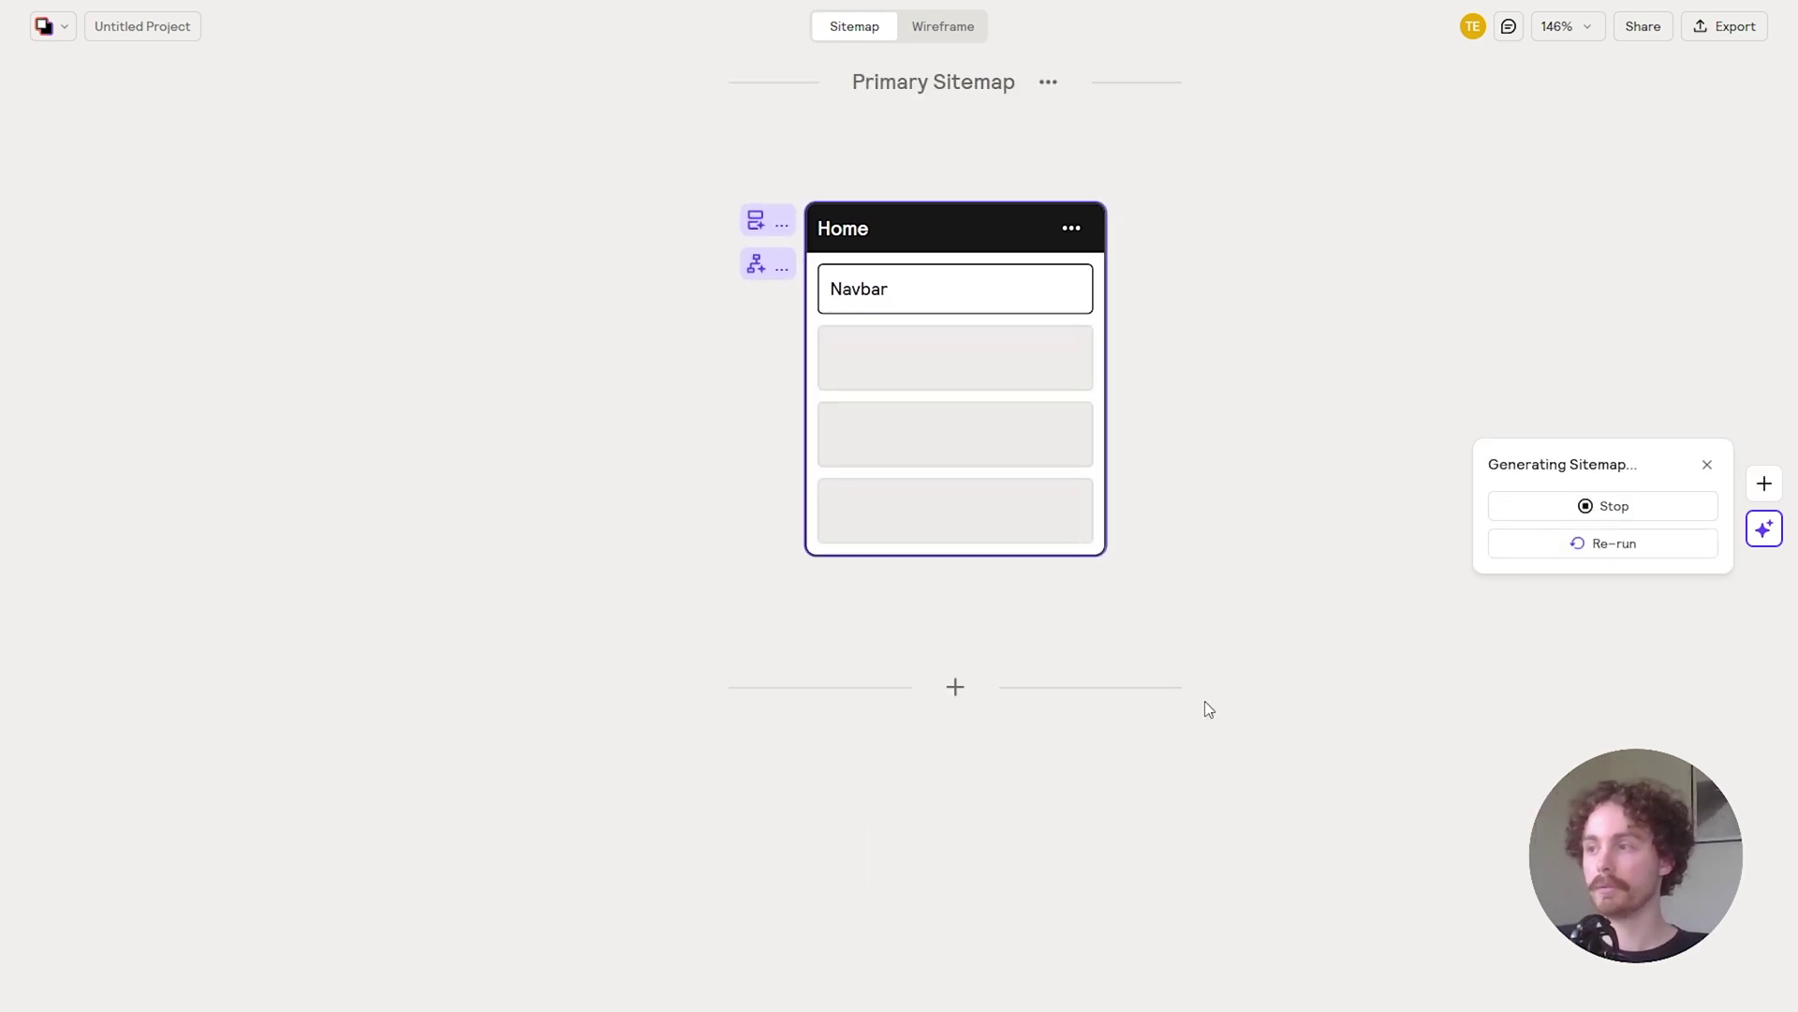
Scroll through the generated Home sections and the Products, About Us and Blog pages.
{"action": "scroll", "coordinate": [1144, 553], "scroll_direction": "up", "scroll_amount": 3}
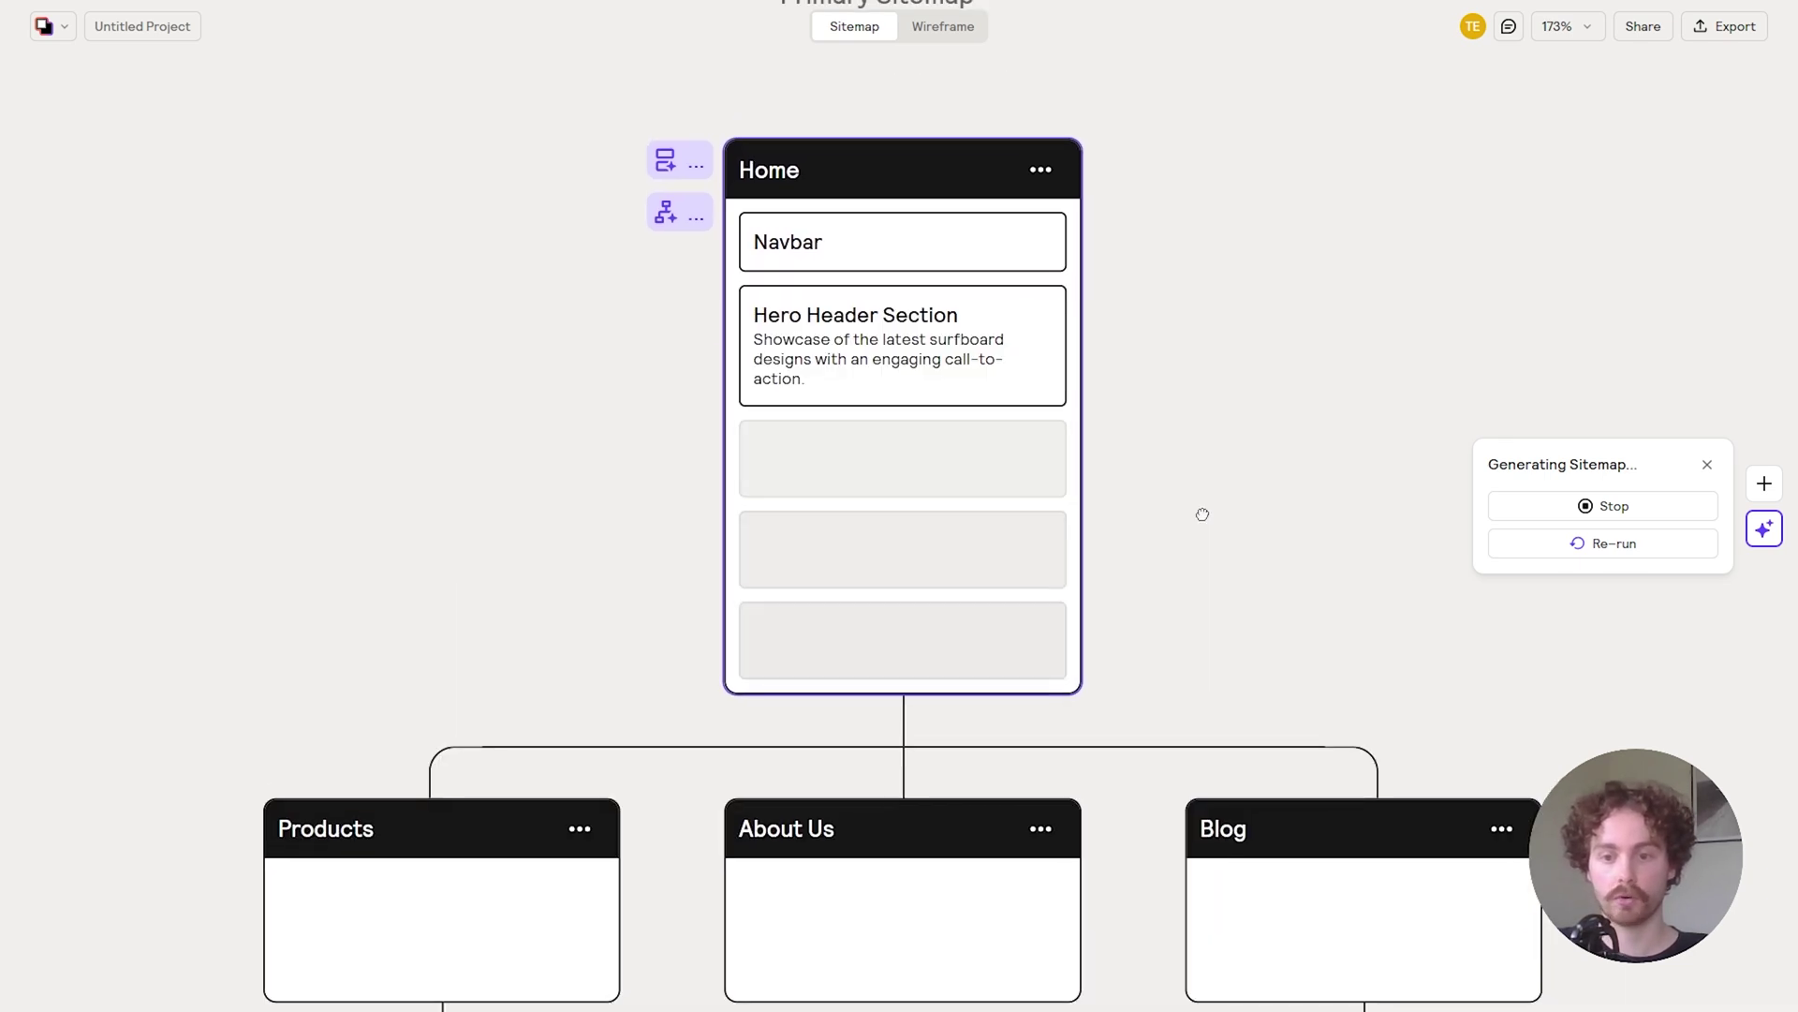
{"action": "scroll", "coordinate": [1278, 483], "scroll_direction": "up", "scroll_amount": 3}
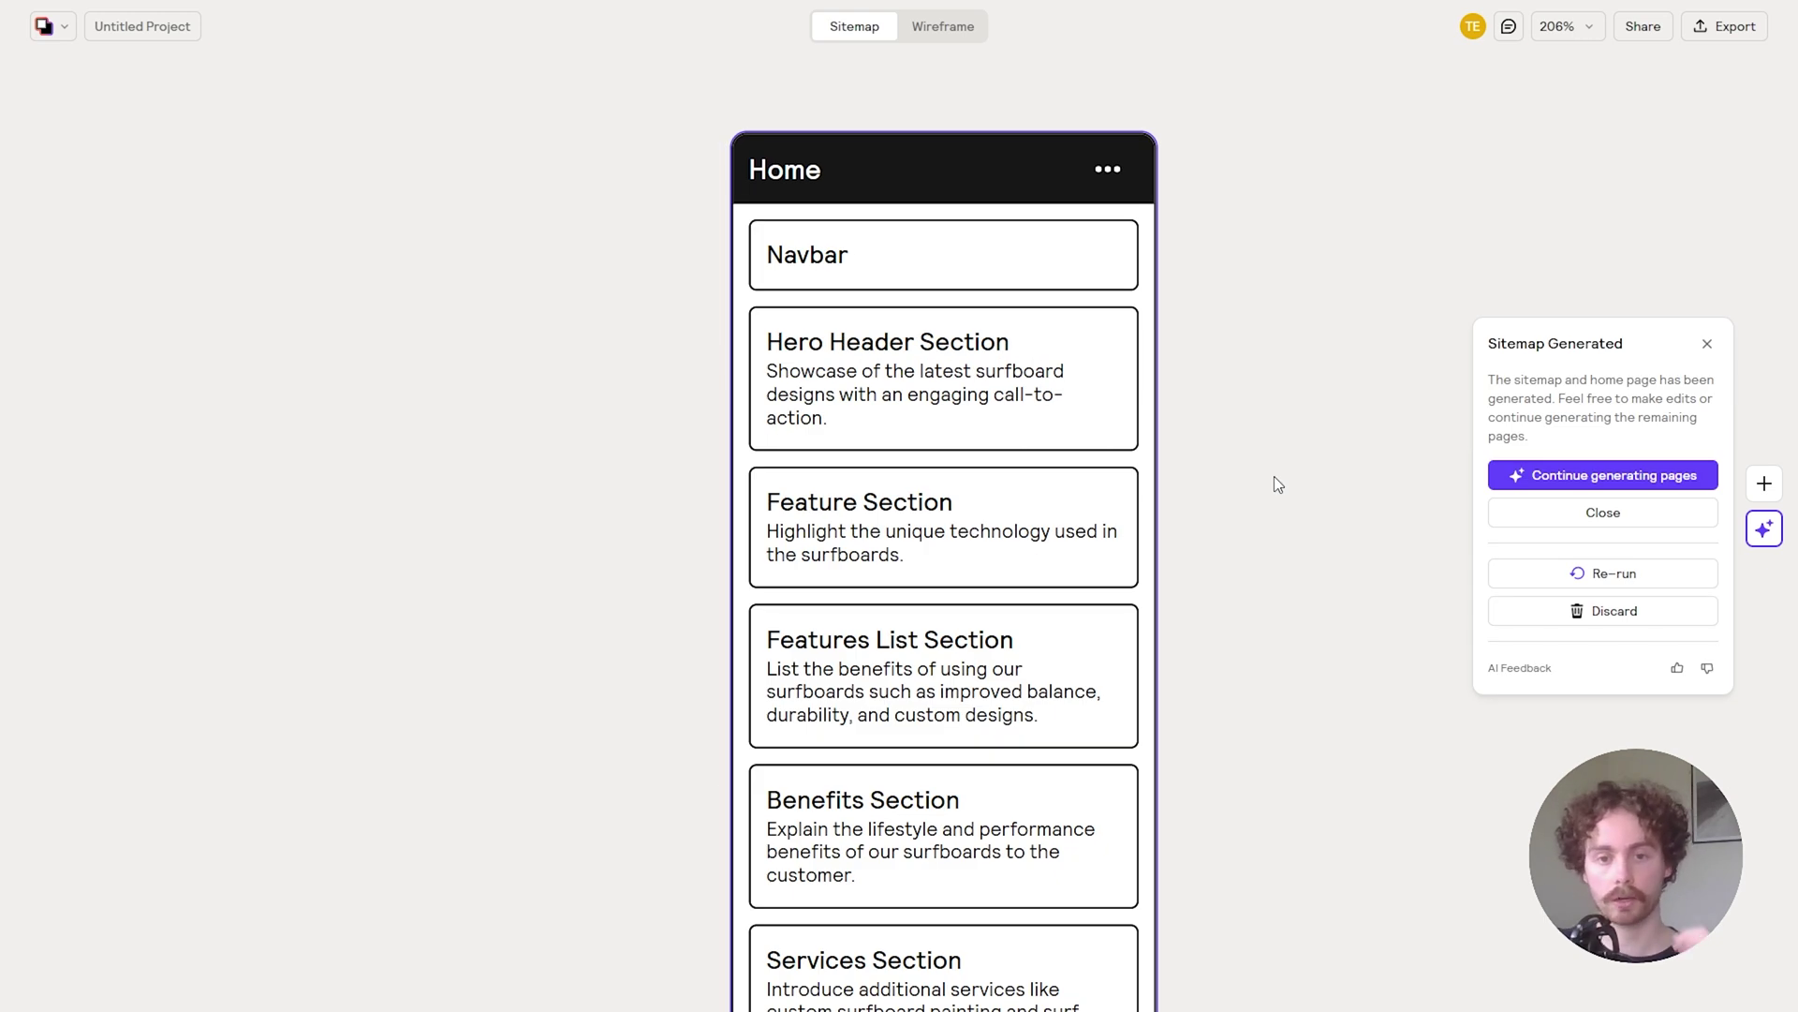
{"action": "scroll", "coordinate": [1274, 478], "scroll_direction": "down", "scroll_amount": 6}
{"action": "scroll", "coordinate": [1274, 483], "scroll_direction": "down", "scroll_amount": 6}
{"action": "scroll", "coordinate": [1273, 483], "scroll_direction": "up", "scroll_amount": 11}
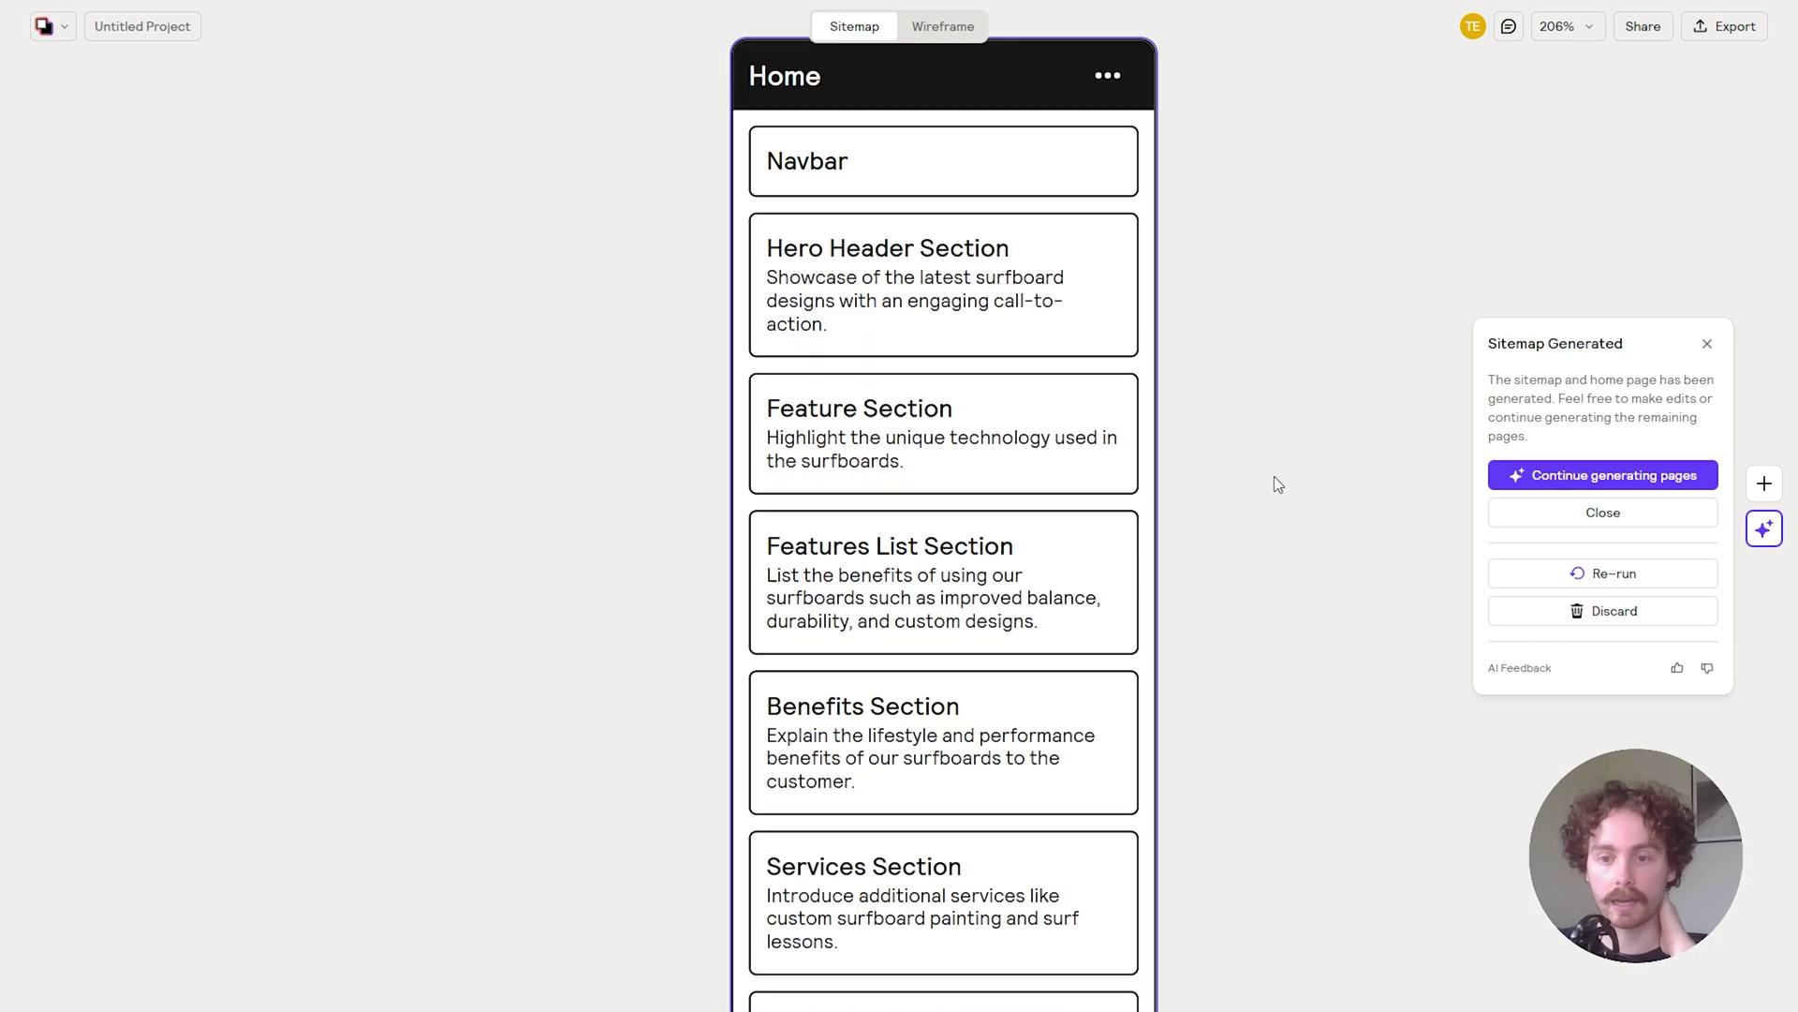
{"action": "scroll", "coordinate": [1274, 484], "scroll_direction": "up", "scroll_amount": 2}
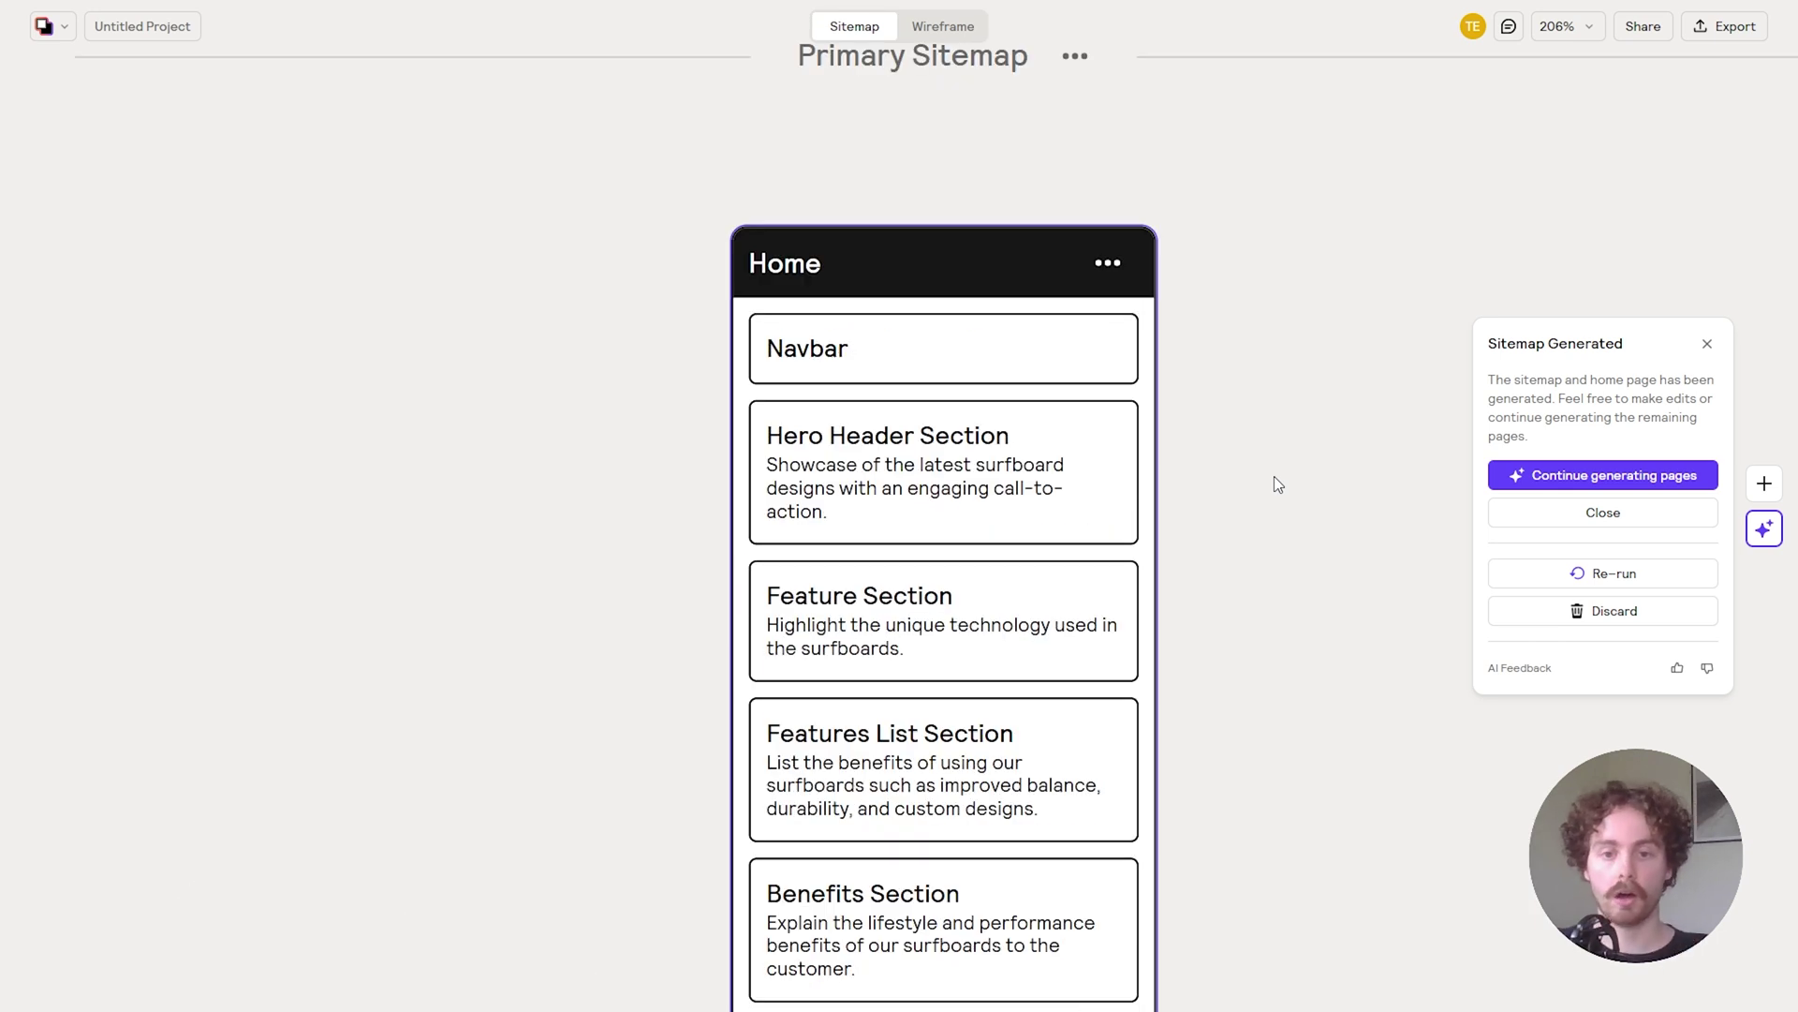
{"action": "scroll", "coordinate": [1278, 484], "scroll_direction": "down", "scroll_amount": 3}
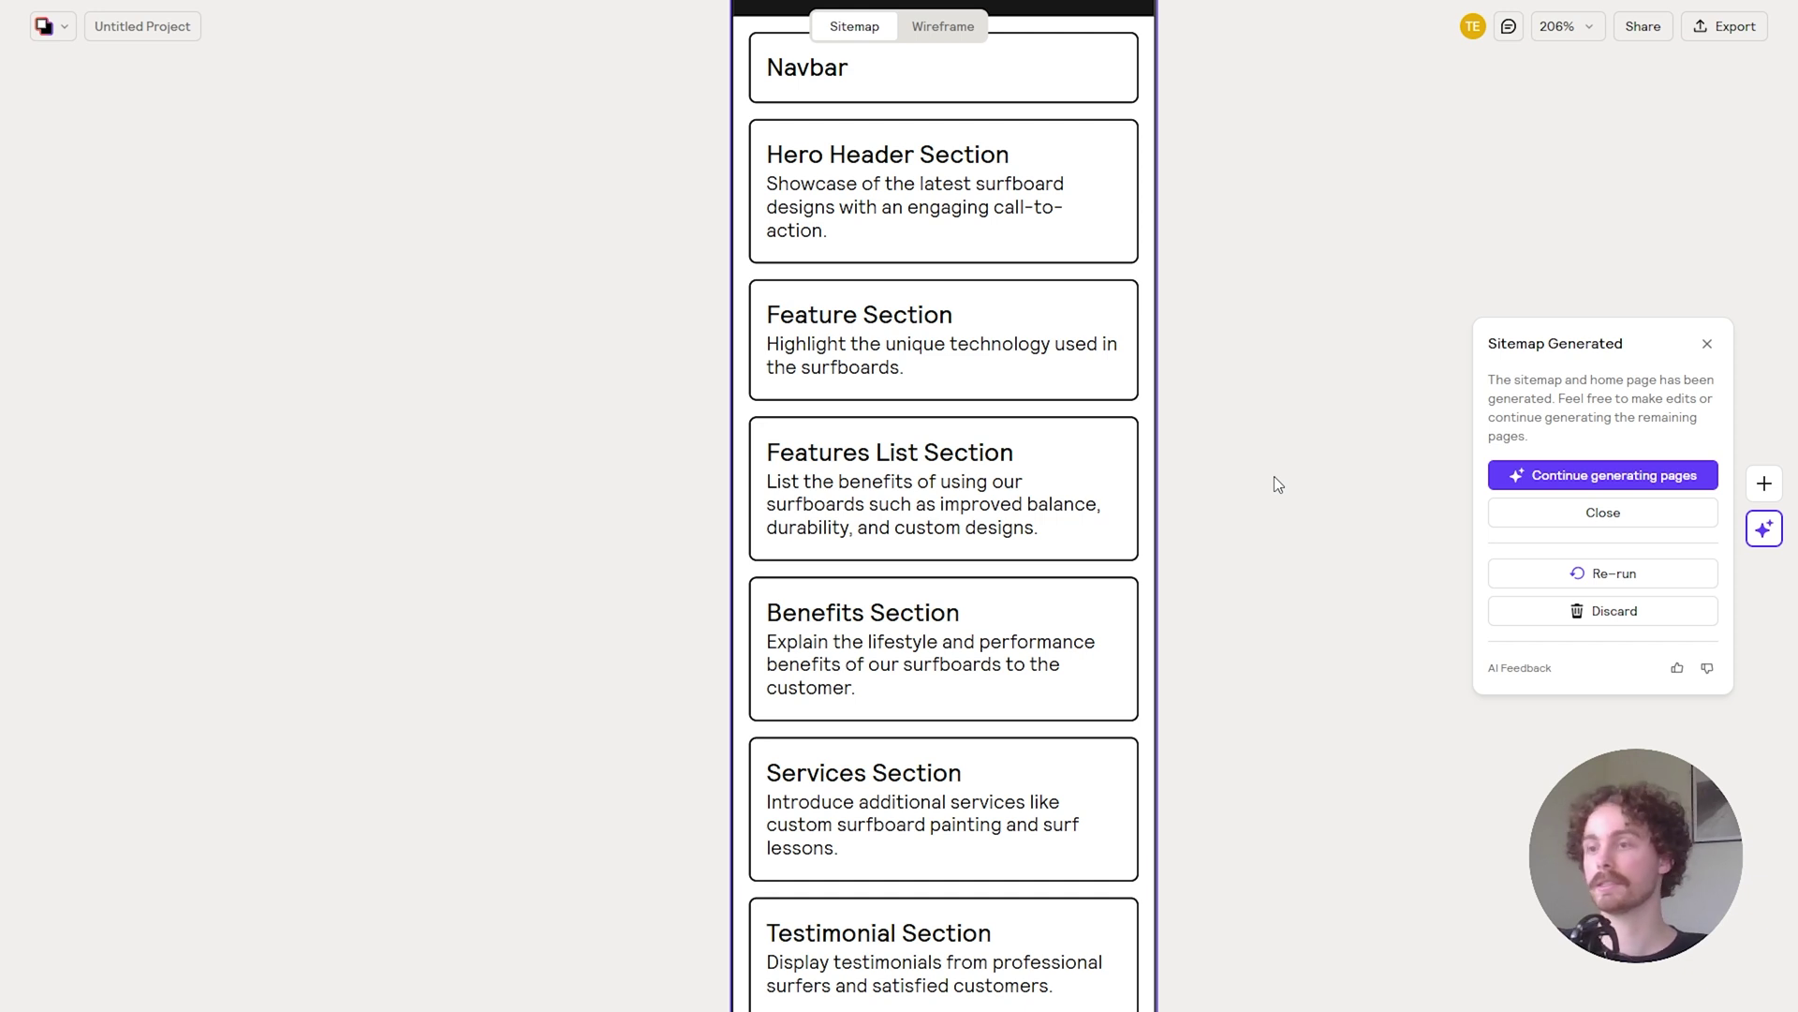
{"action": "scroll", "coordinate": [1274, 477], "scroll_direction": "up", "scroll_amount": 4}
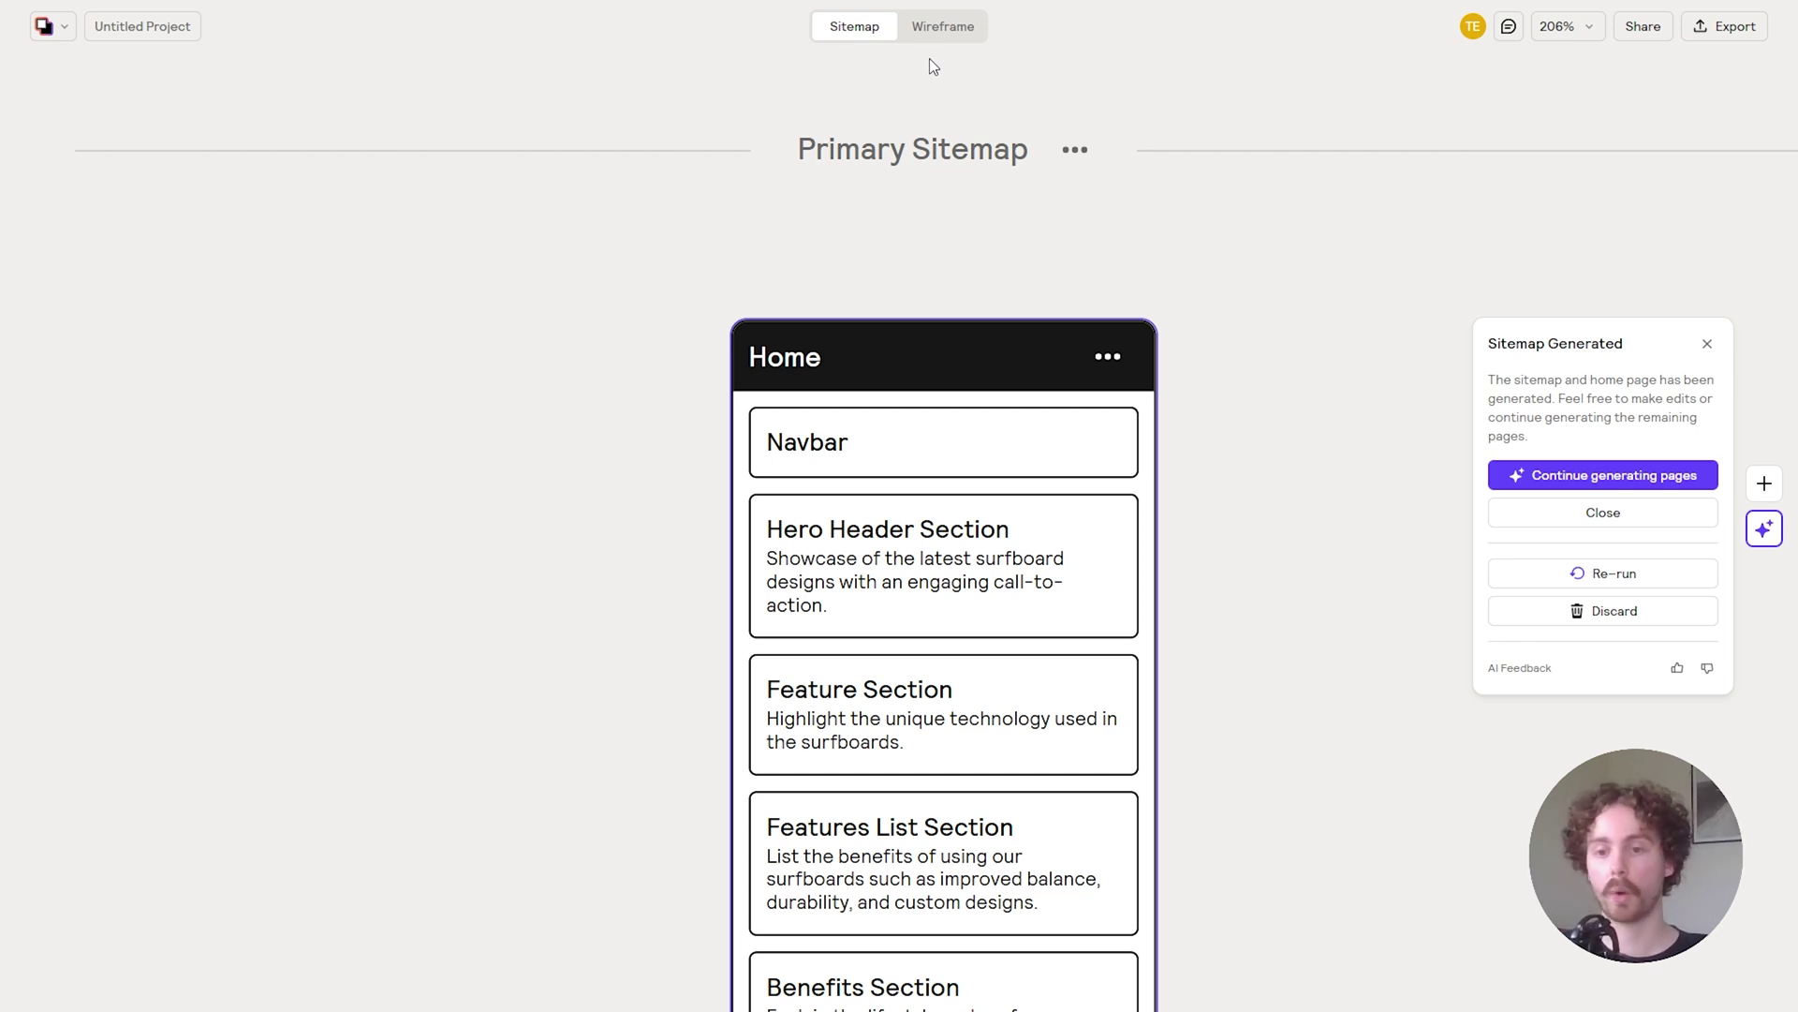
Switch to the Wireframe view and scroll through the 'Discover the latest surfboard designs' Home wireframe.
{"action": "left_click", "coordinate": [948, 28]}
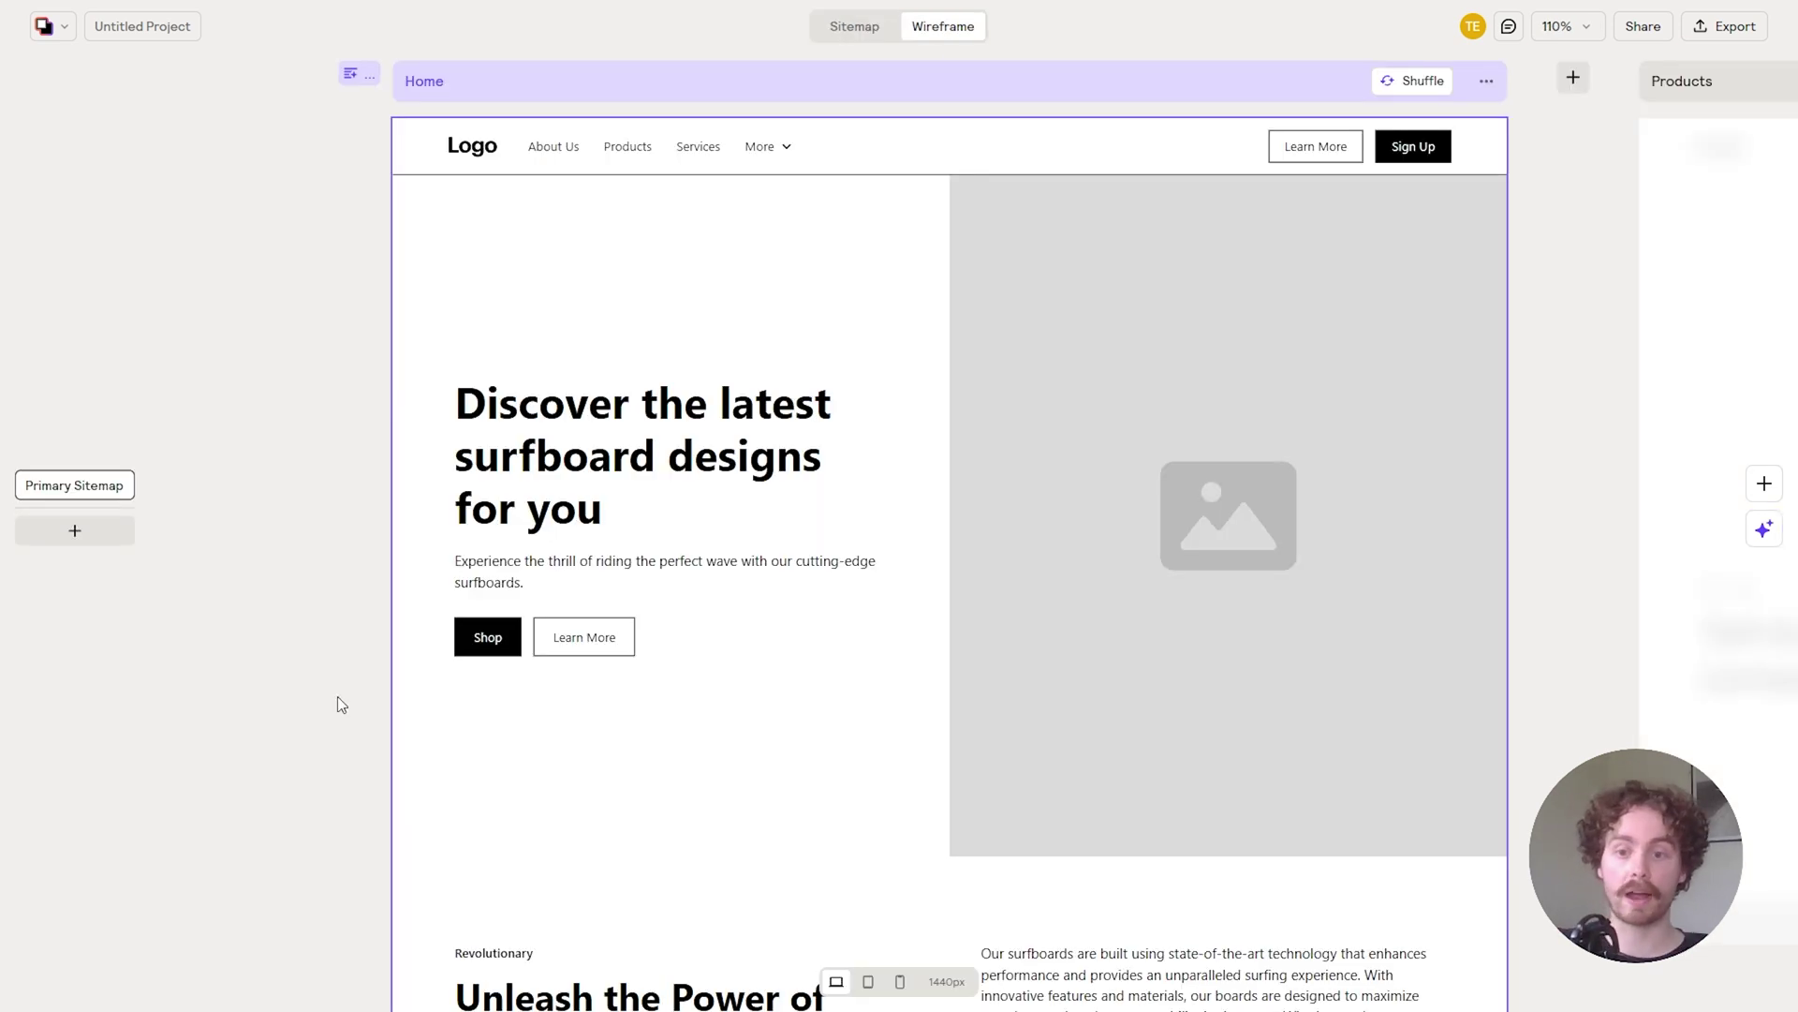
{"action": "scroll", "coordinate": [338, 702], "scroll_direction": "down", "scroll_amount": 6}
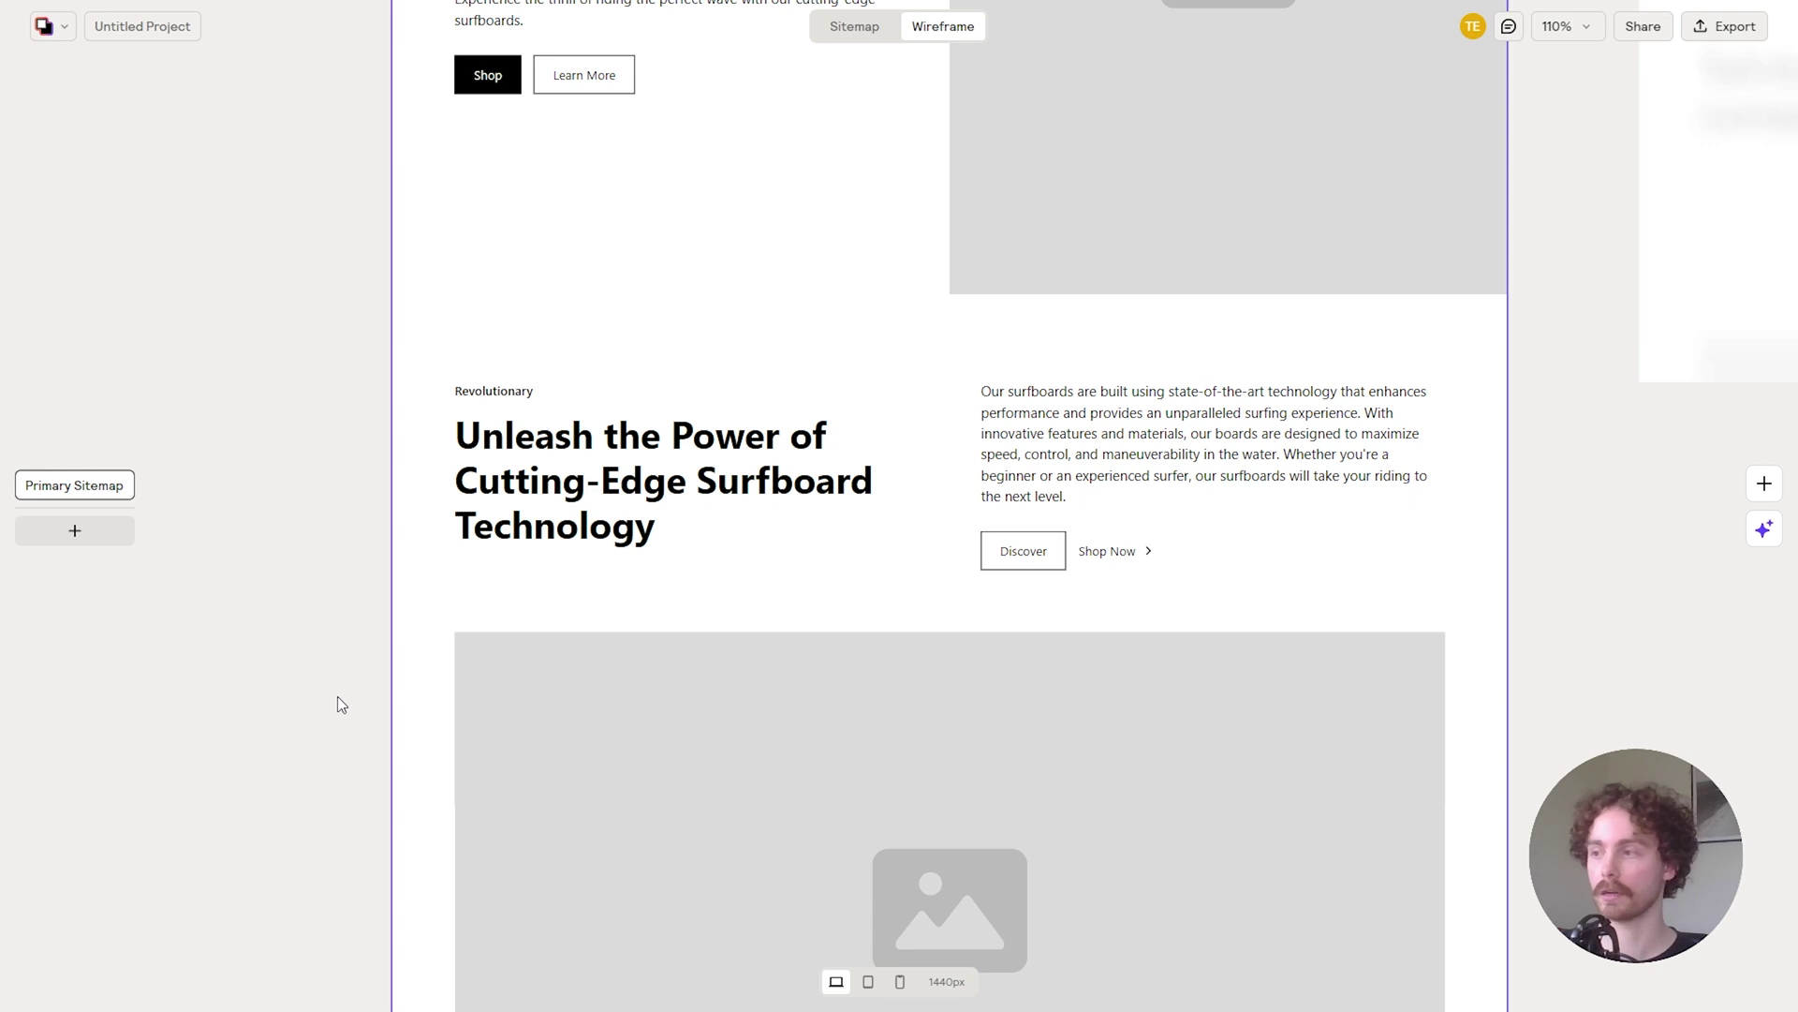
{"action": "scroll", "coordinate": [338, 704], "scroll_direction": "up", "scroll_amount": 6}
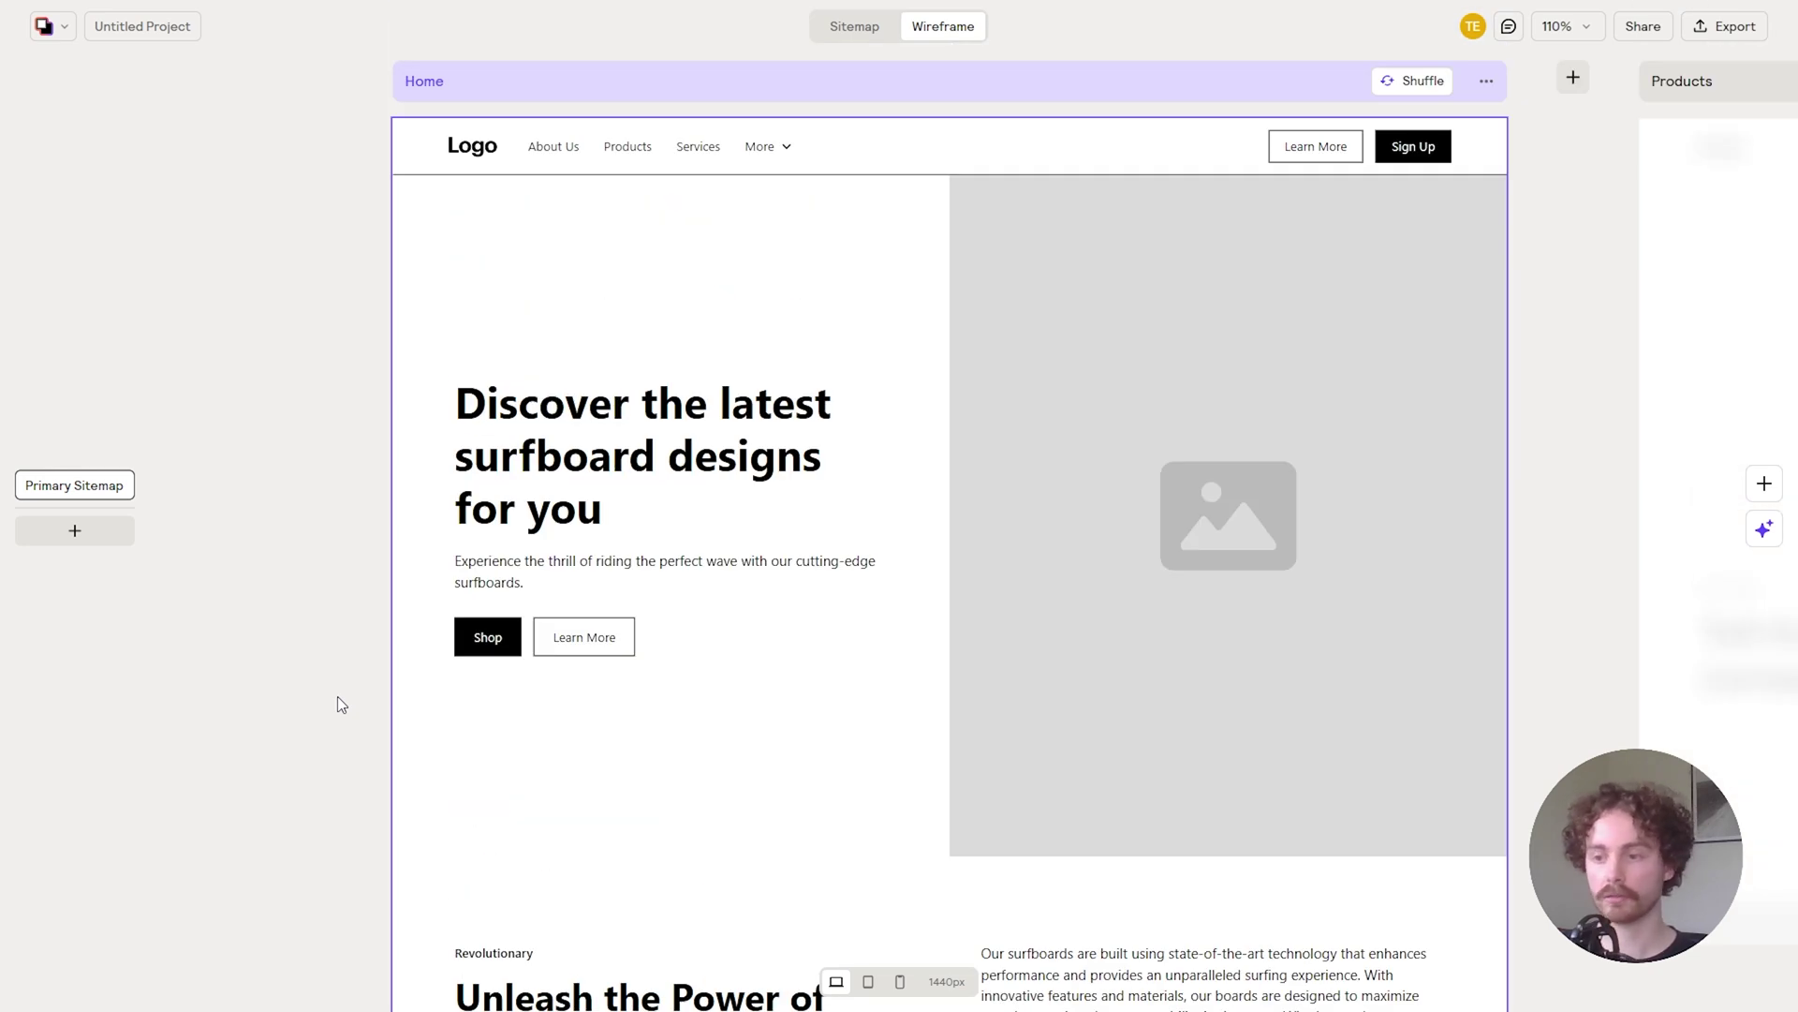
{"action": "mouse_move", "coordinate": [792, 702]}
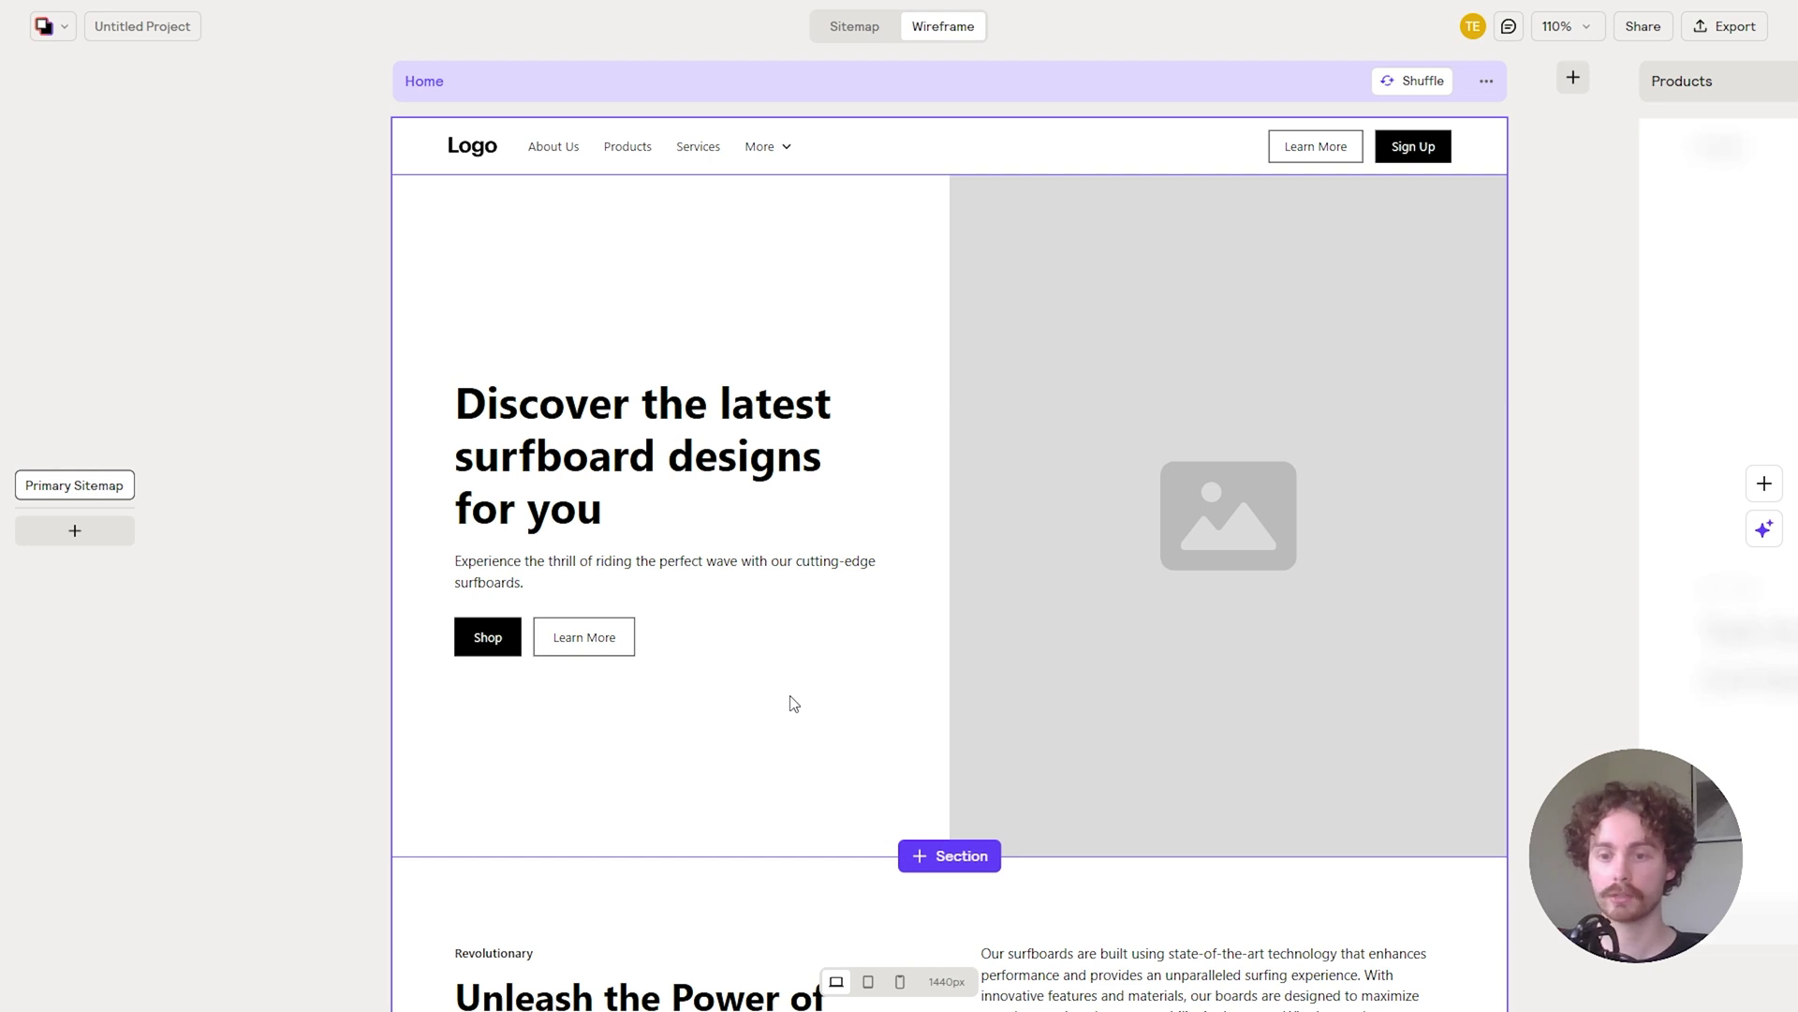
Replace the Home hero section with the Header 9 image-above-headline layout.
{"action": "left_click", "coordinate": [792, 702]}
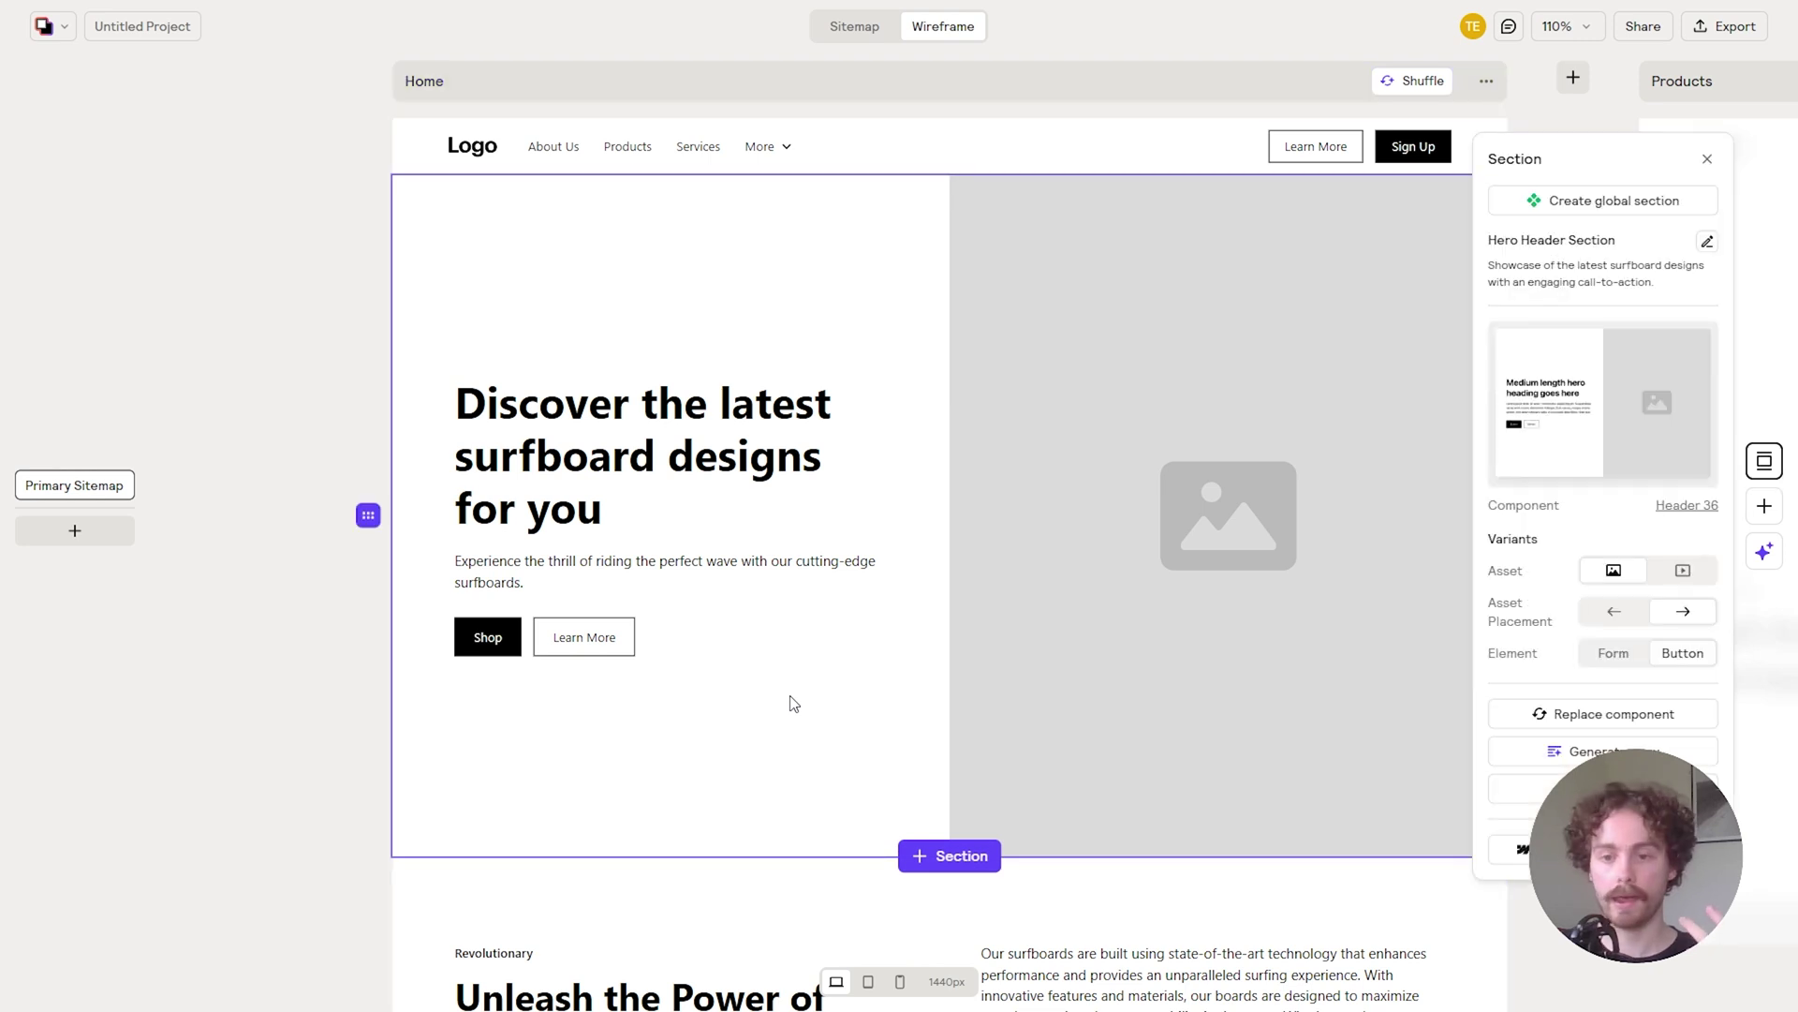
{"action": "left_click", "coordinate": [1578, 716]}
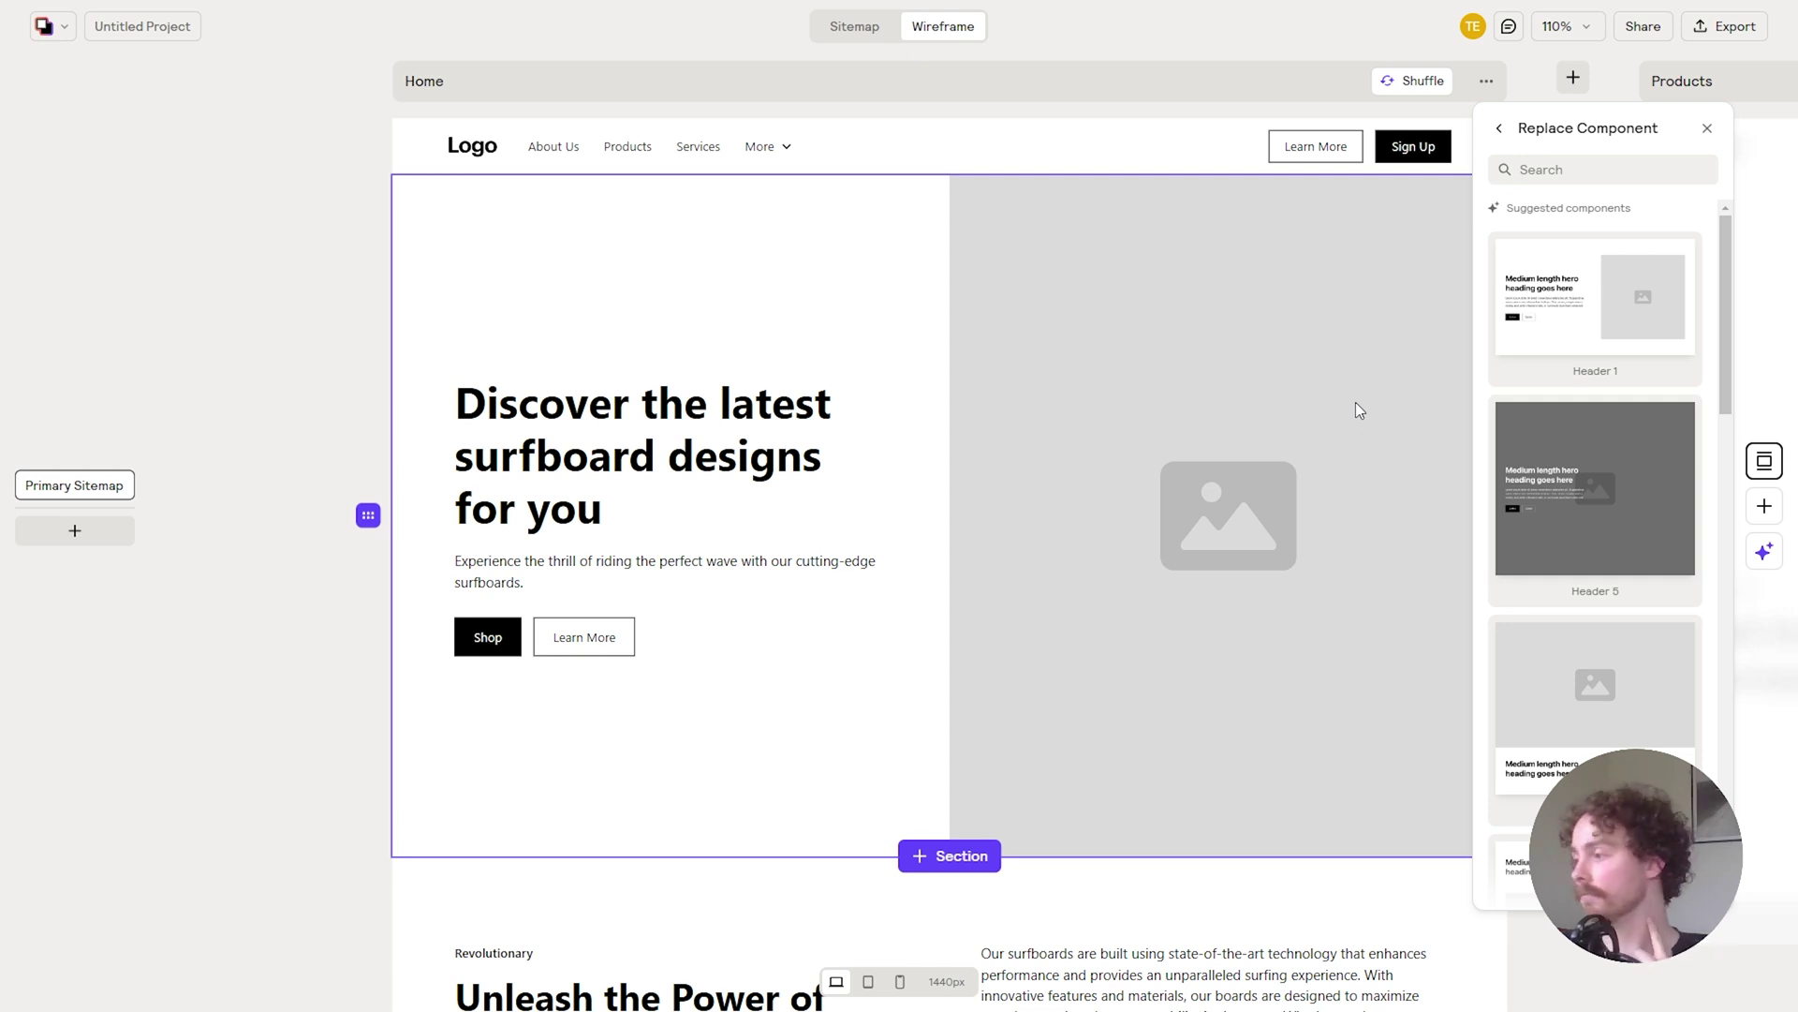
{"action": "left_click", "coordinate": [1520, 639]}
{"action": "scroll", "coordinate": [1558, 662], "scroll_direction": "down", "scroll_amount": 2}
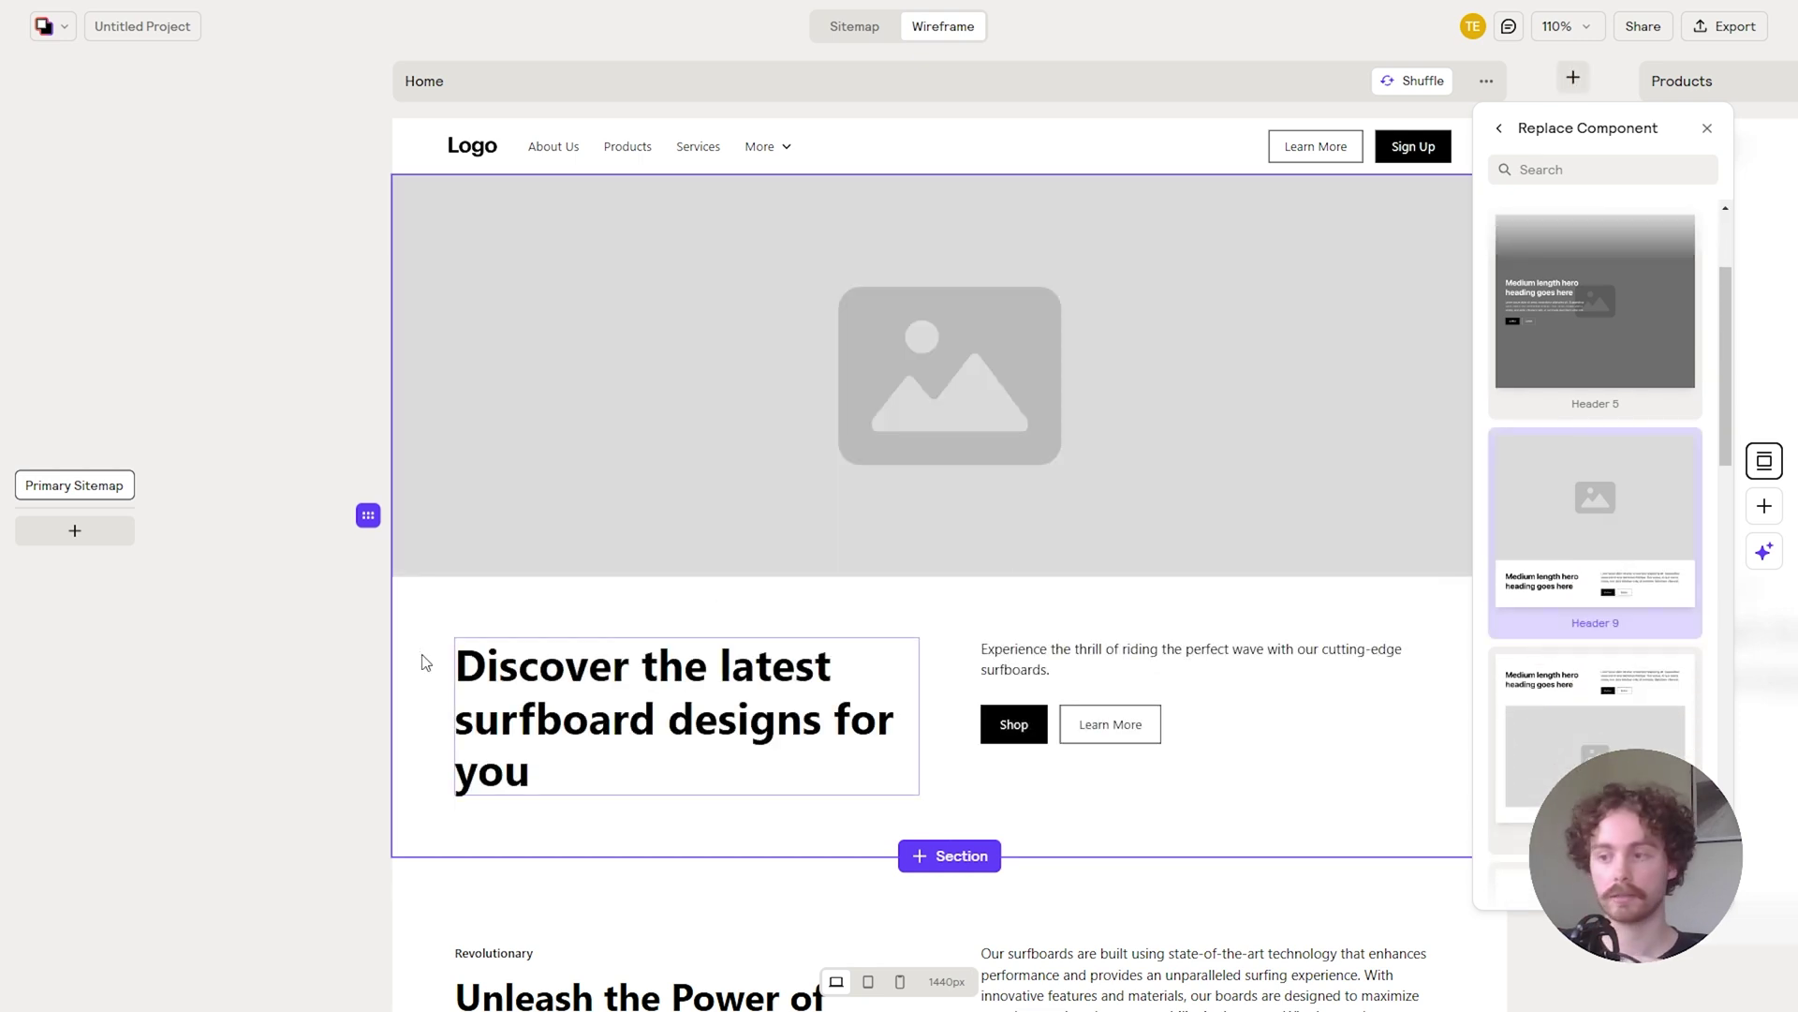
{"action": "left_click", "coordinate": [300, 789]}
{"action": "left_click_drag", "start_coordinate": [324, 772], "coordinate": [258, 773]}
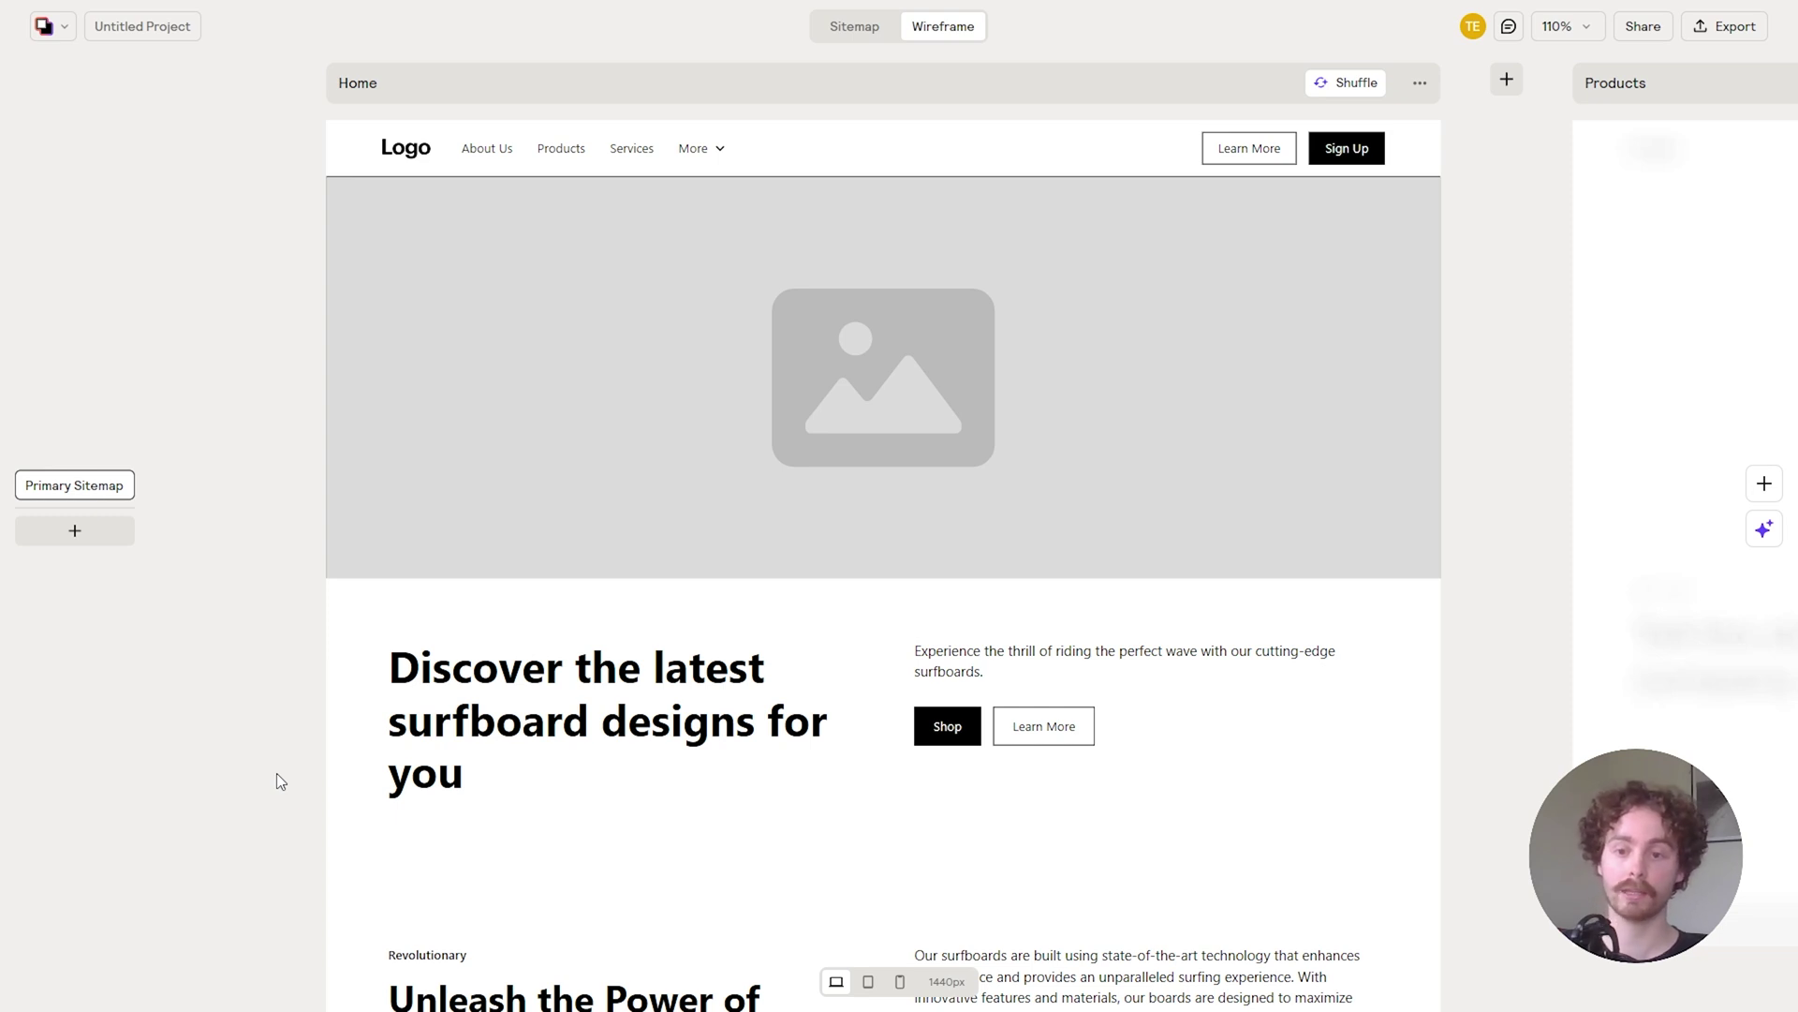
Scroll the Home wireframe past the Surfboards product grid to the footer and back up.
{"action": "scroll", "coordinate": [1570, 562], "scroll_direction": "down", "scroll_amount": 14}
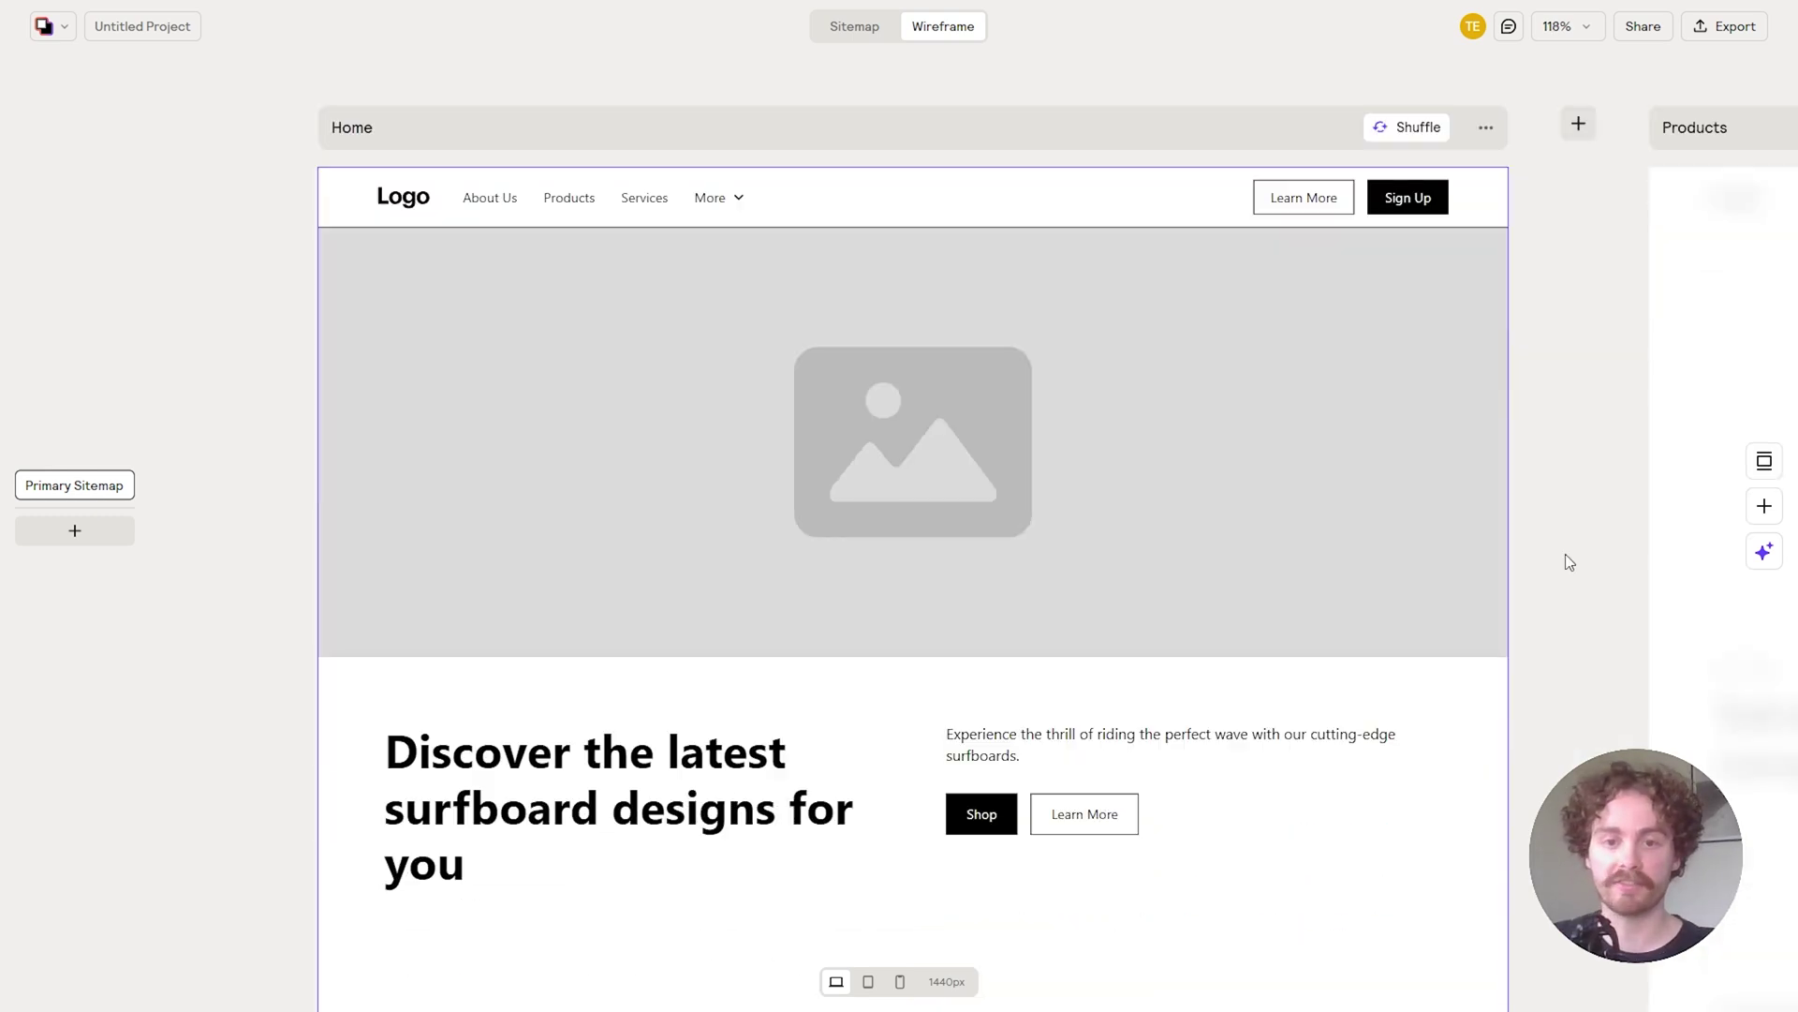
{"action": "scroll", "coordinate": [1566, 557], "scroll_direction": "down", "scroll_amount": 9}
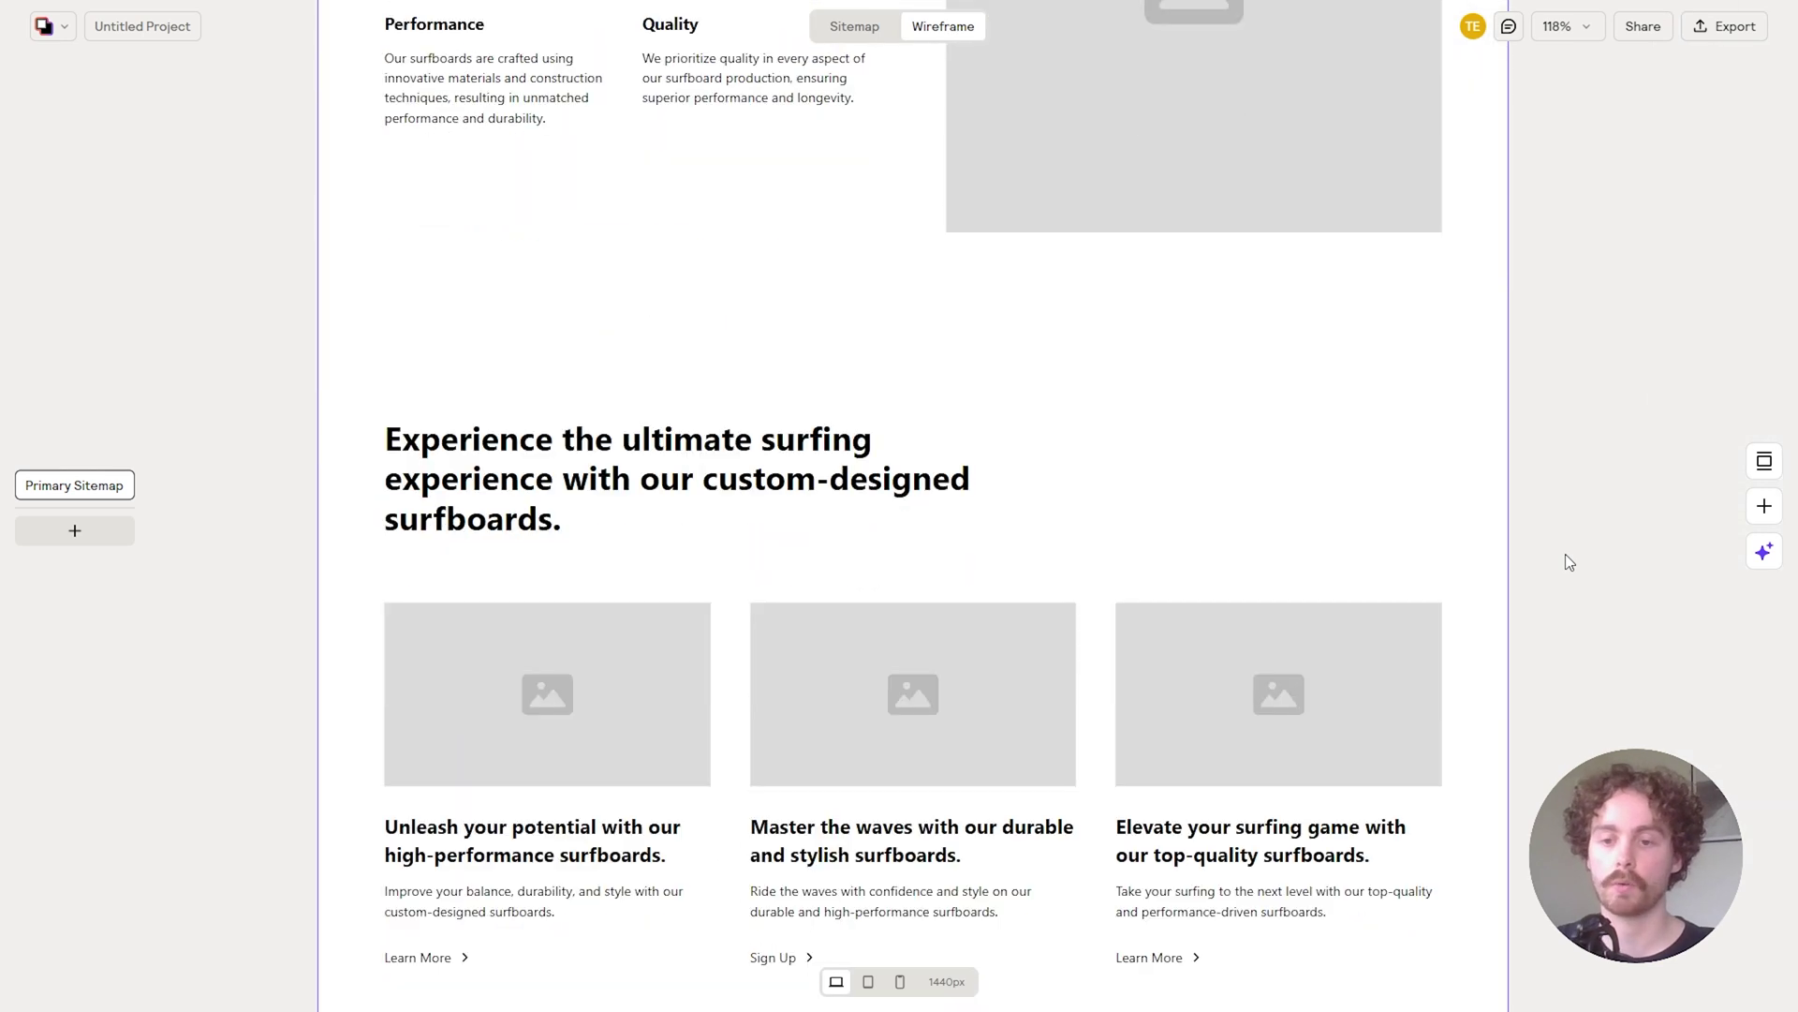
{"action": "scroll", "coordinate": [1569, 562], "scroll_direction": "down", "scroll_amount": 3}
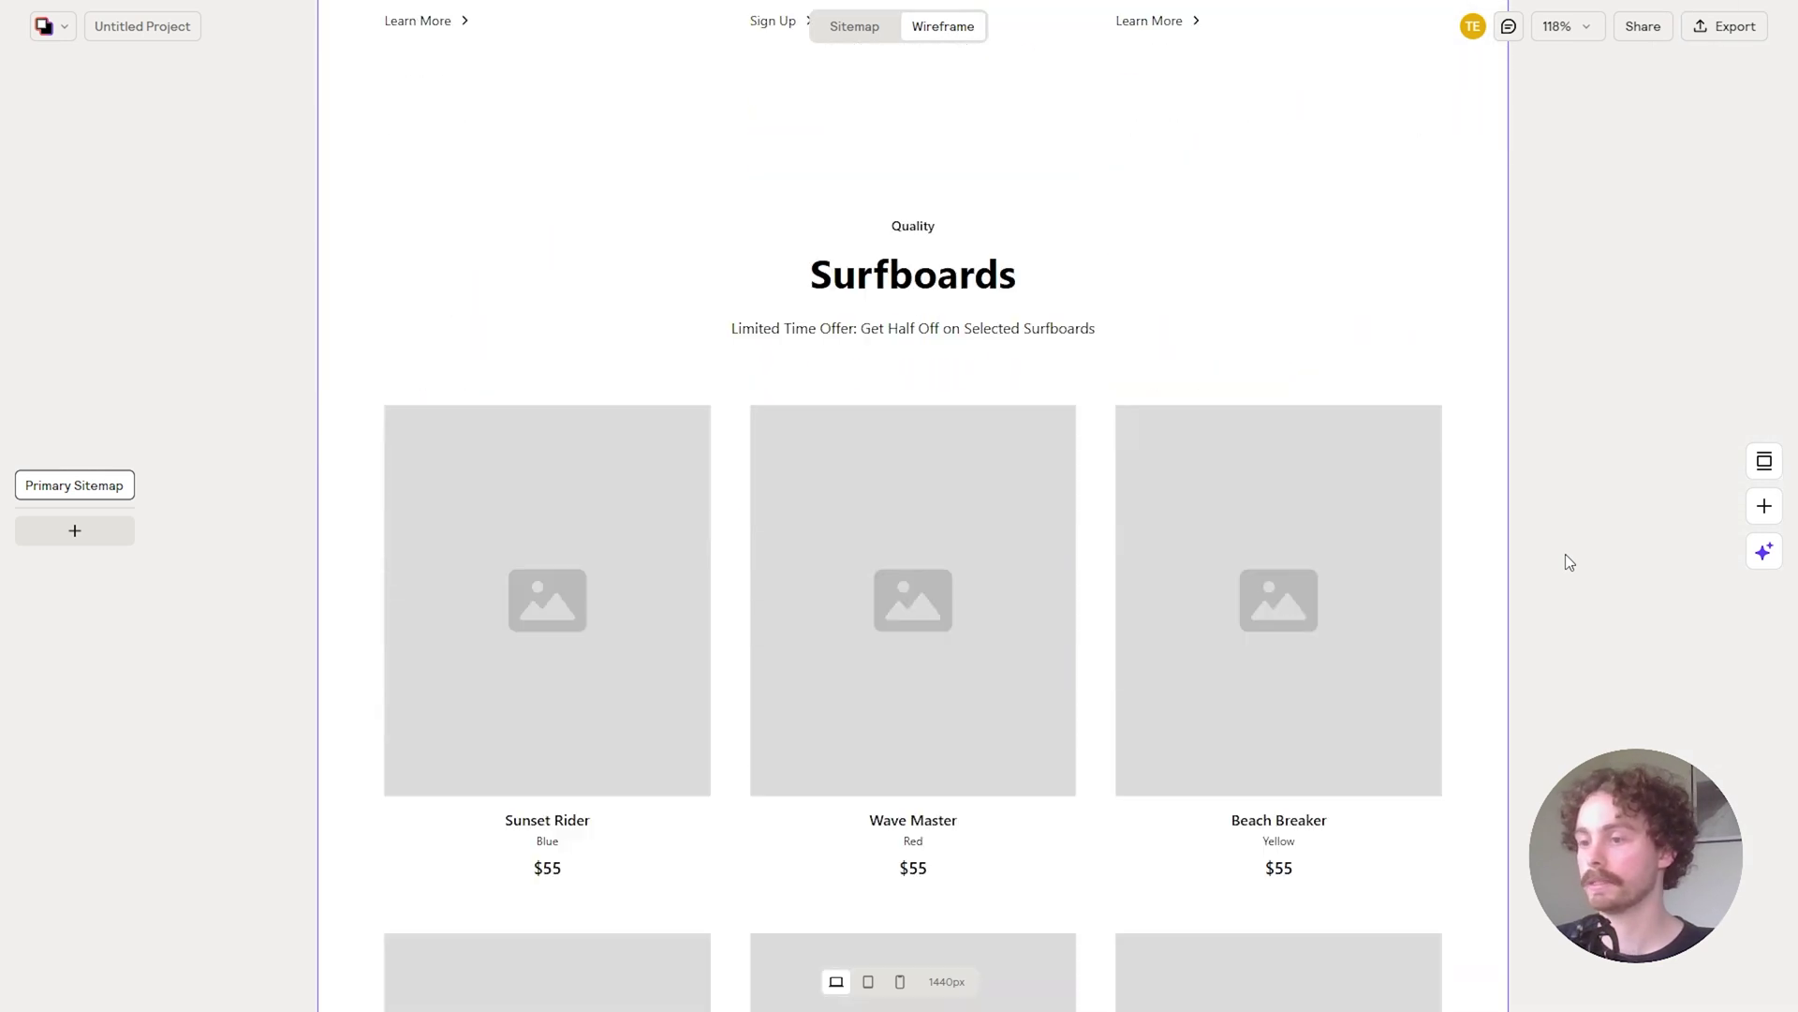
{"action": "scroll", "coordinate": [1570, 562], "scroll_direction": "down", "scroll_amount": 7}
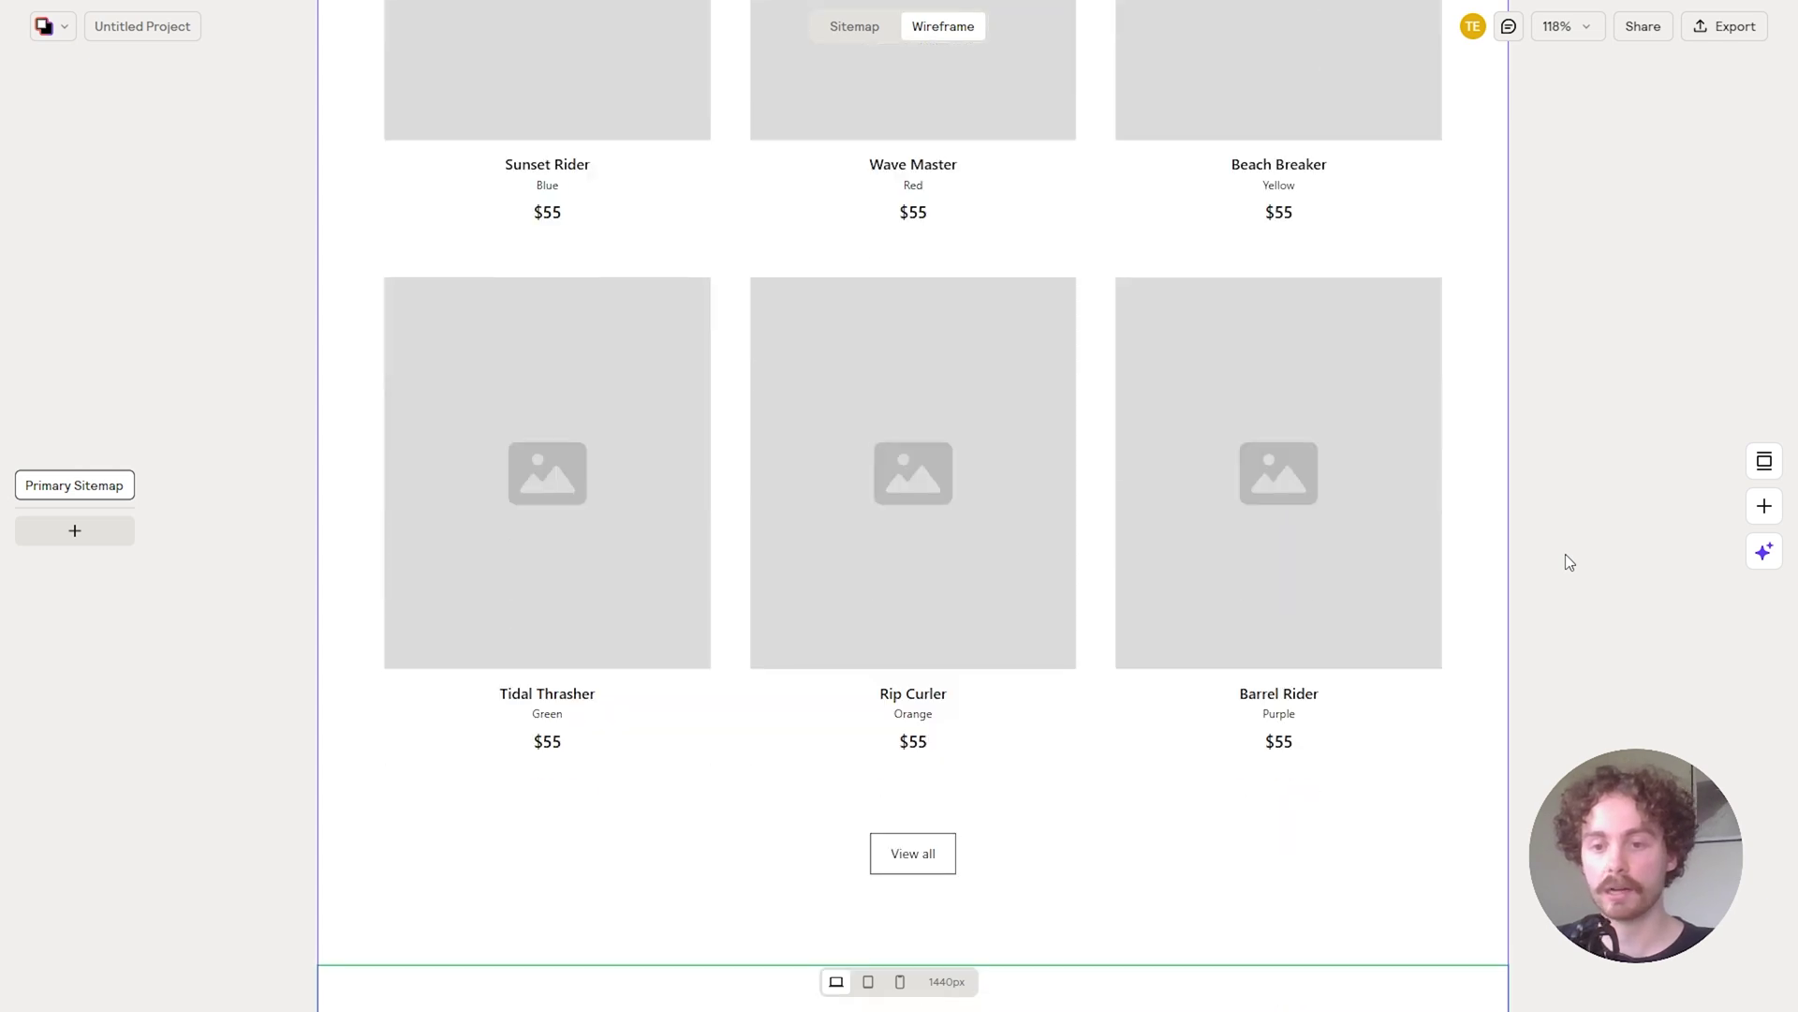
{"action": "scroll", "coordinate": [1570, 562], "scroll_direction": "down", "scroll_amount": 5}
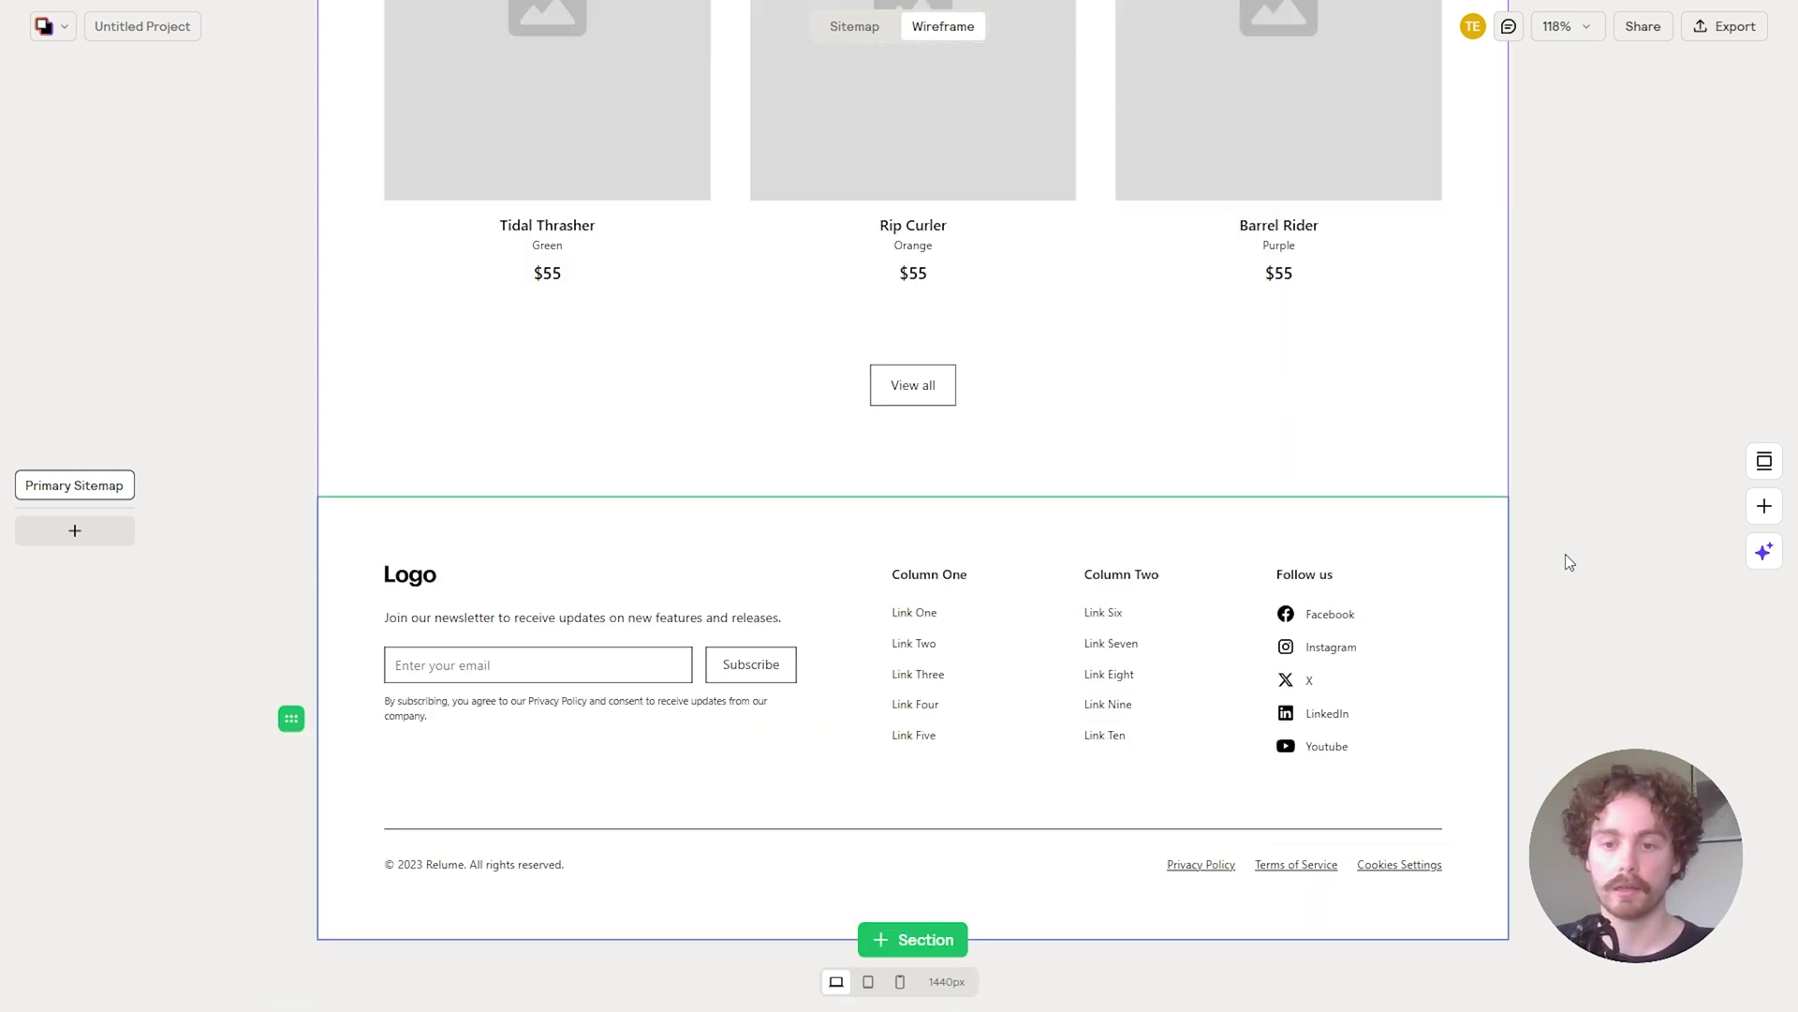
{"action": "scroll", "coordinate": [1569, 562], "scroll_direction": "up", "scroll_amount": 4}
{"action": "scroll", "coordinate": [1570, 562], "scroll_direction": "up", "scroll_amount": 13}
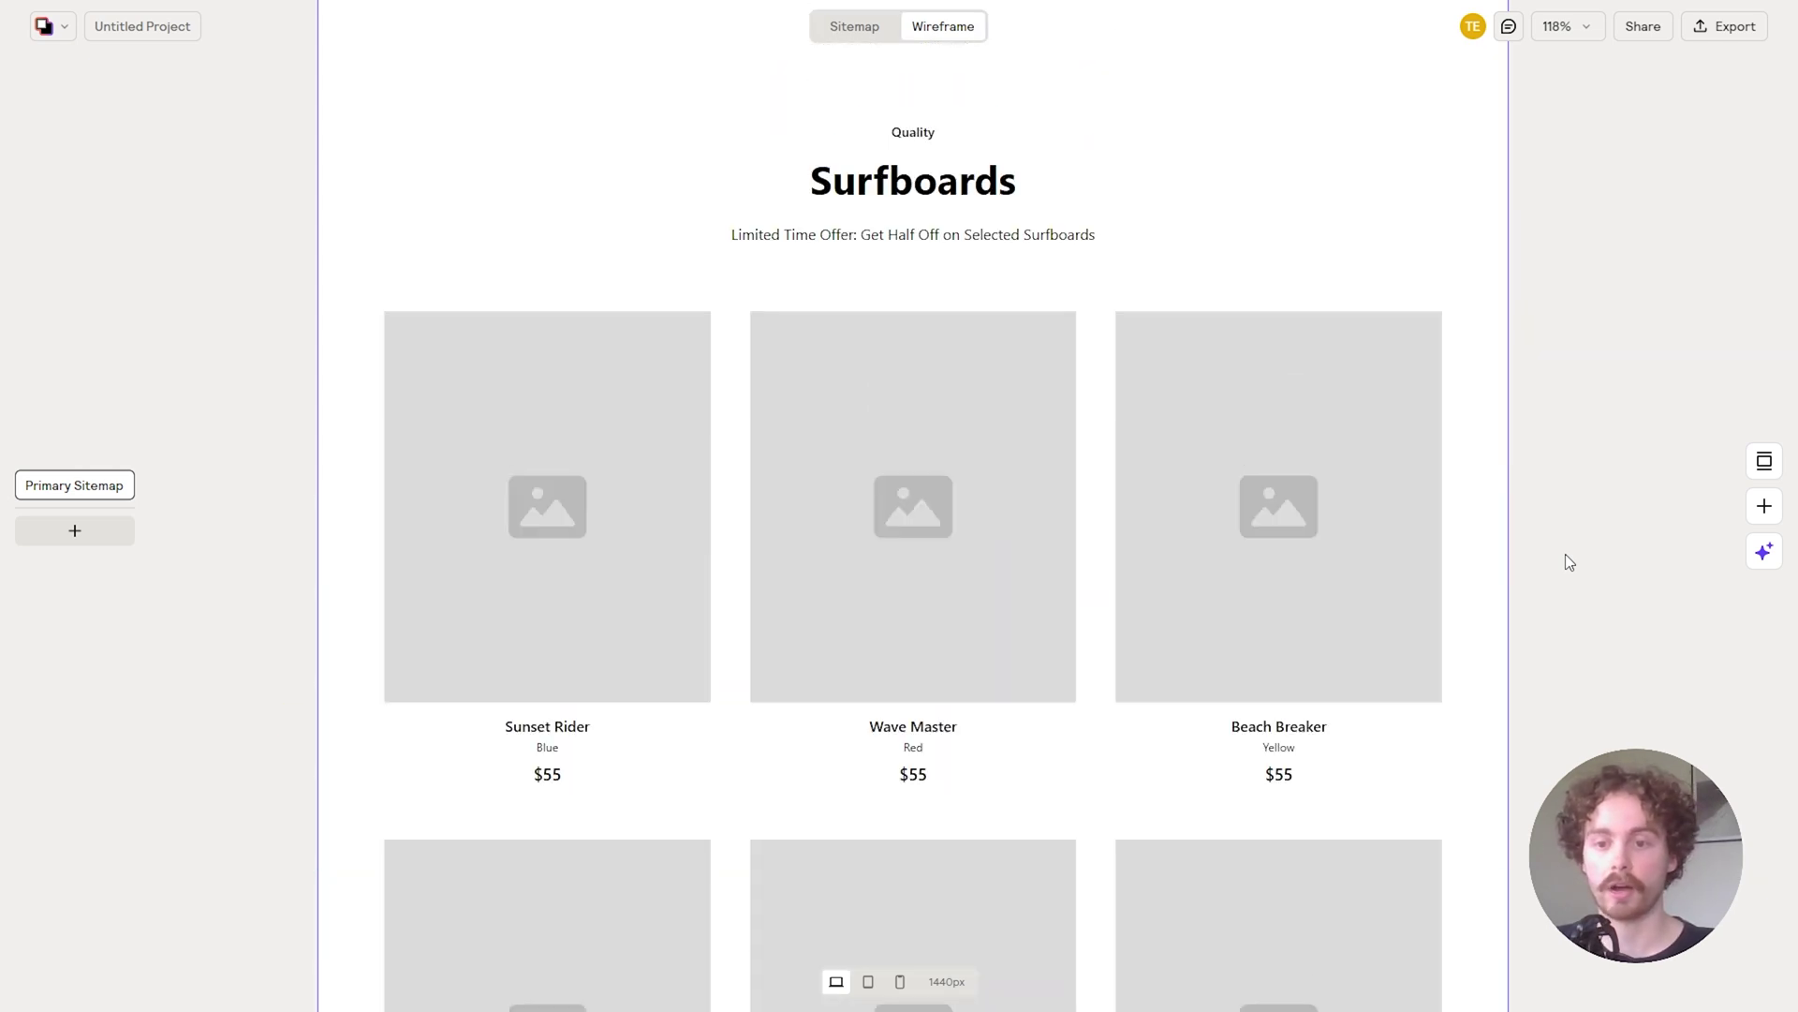
{"action": "scroll", "coordinate": [1608, 465], "scroll_direction": "up", "scroll_amount": 10}
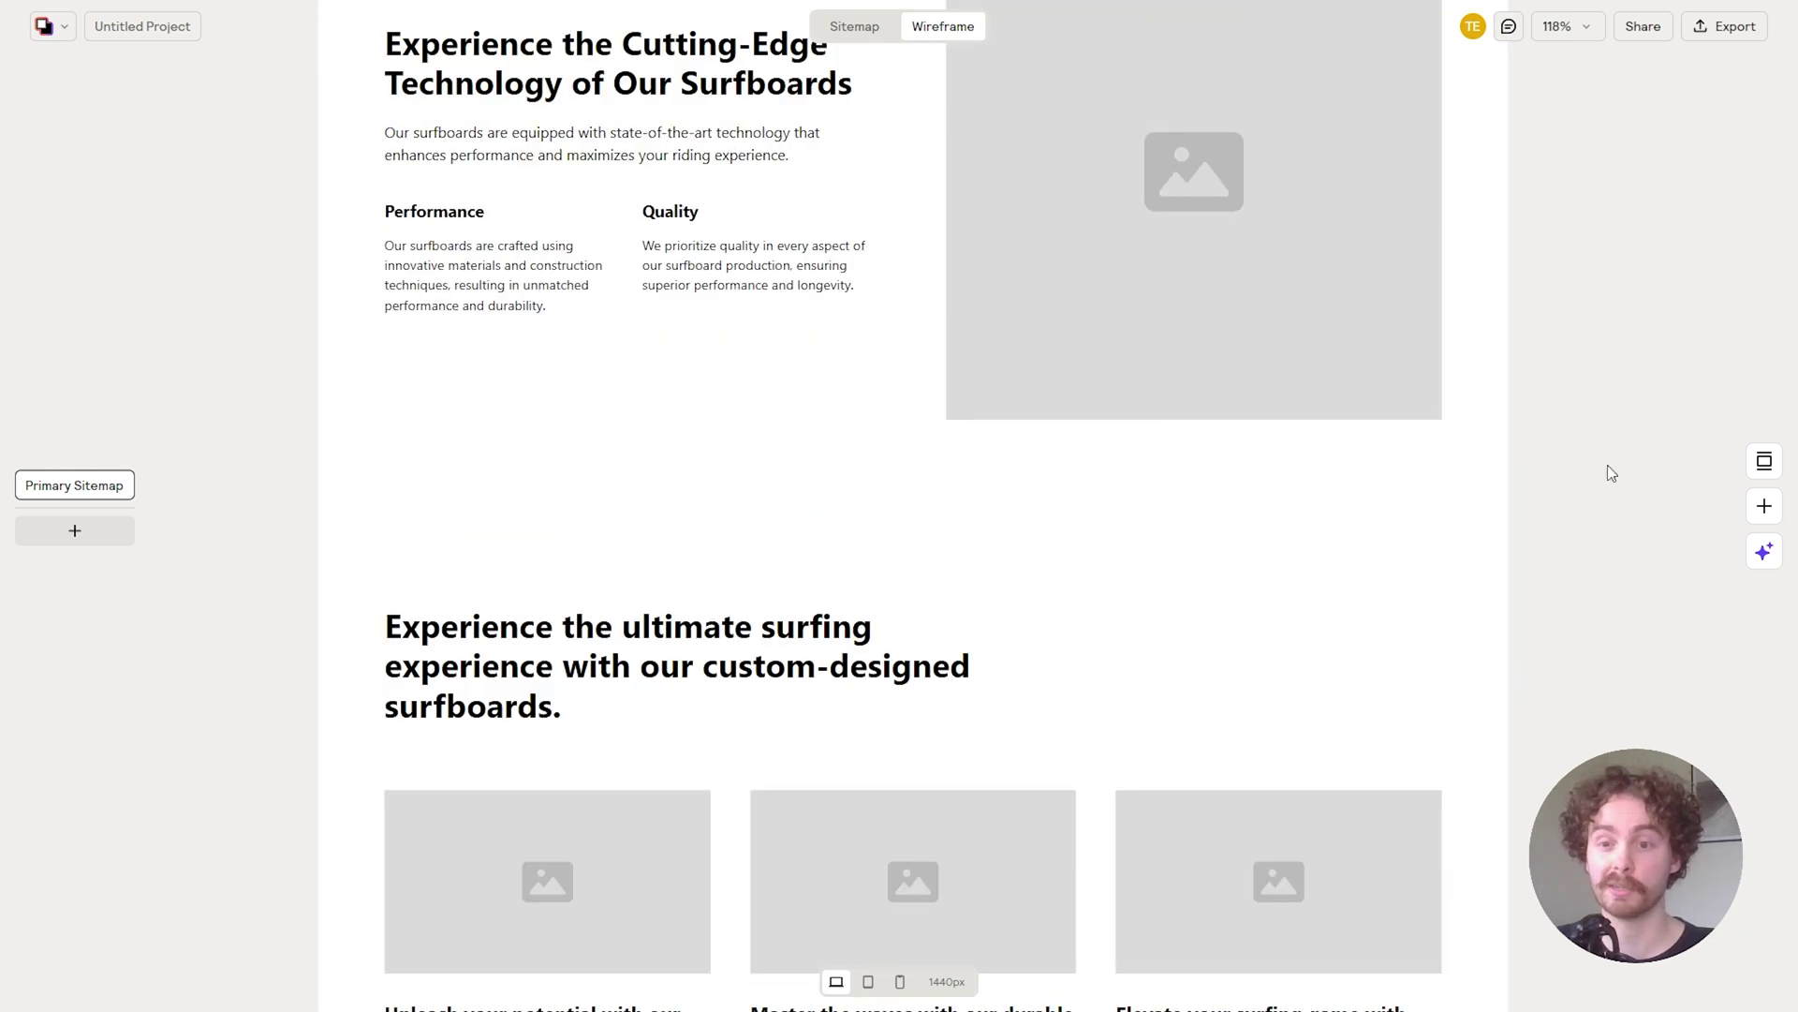
{"action": "scroll", "coordinate": [1608, 465], "scroll_direction": "up", "scroll_amount": 1}
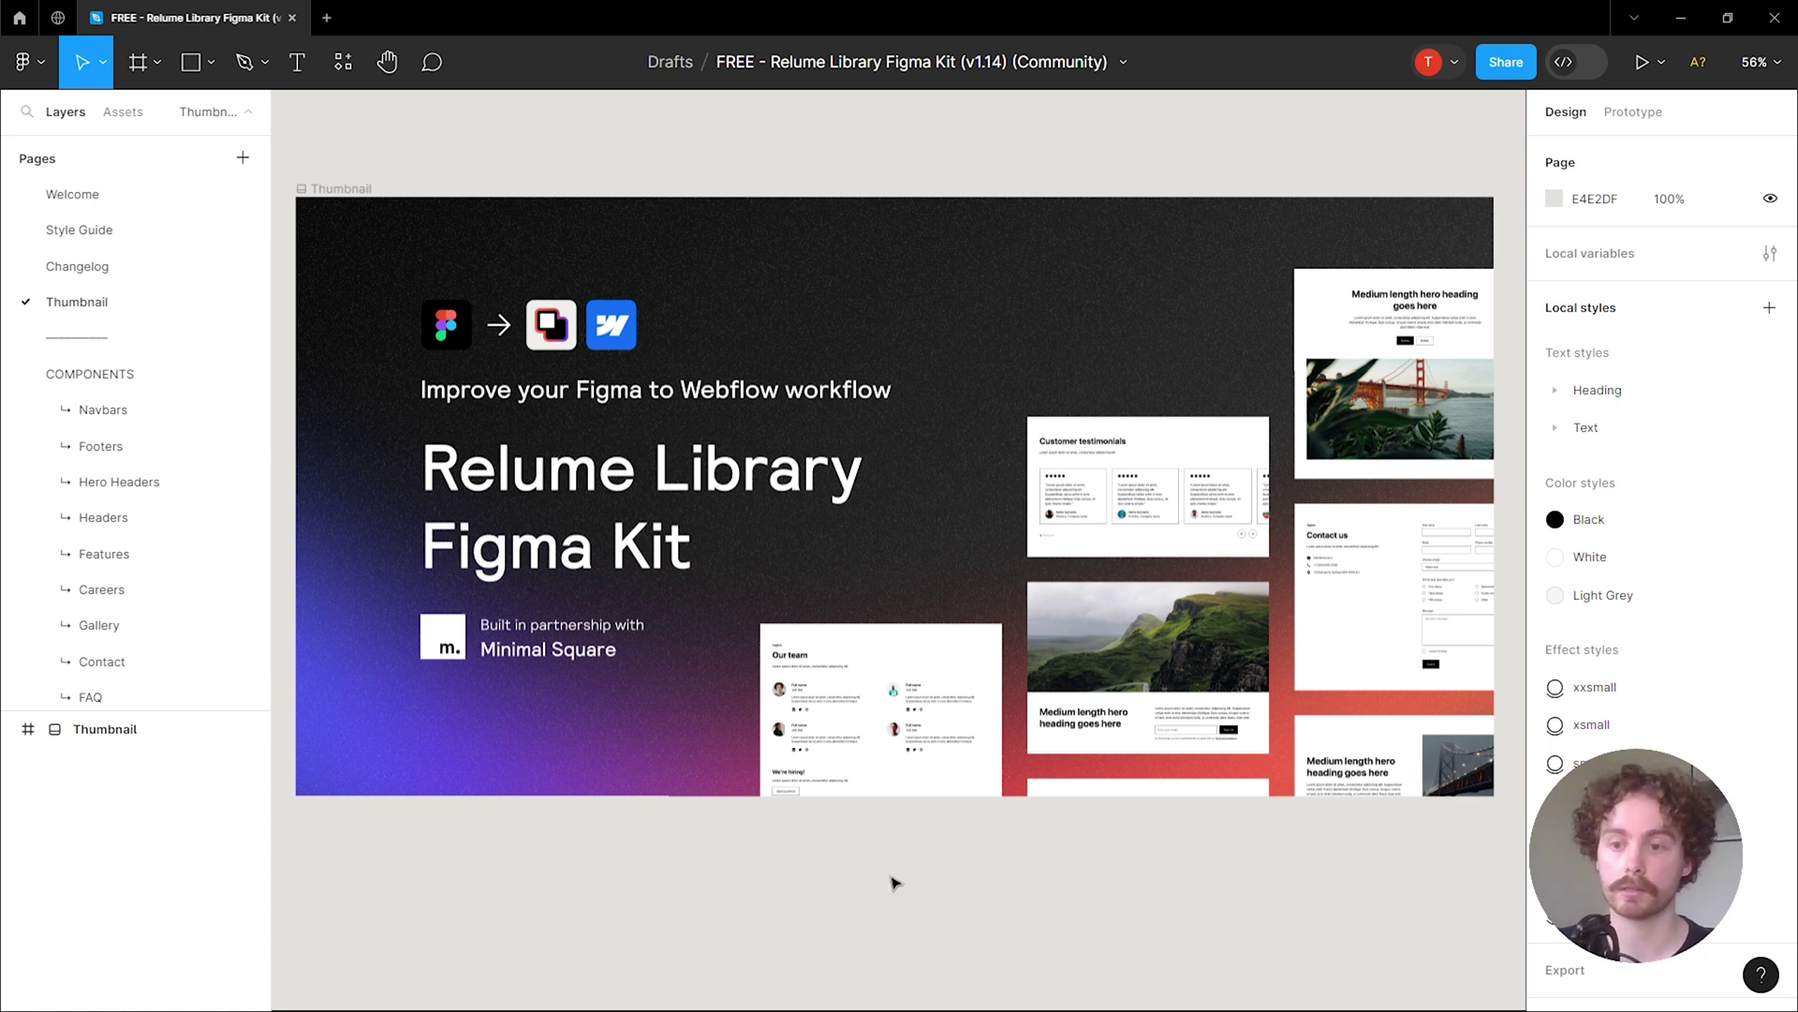
Open the kit's Hero Headers page and scroll through the Header 20–23 frames.
{"action": "left_click", "coordinate": [160, 480]}
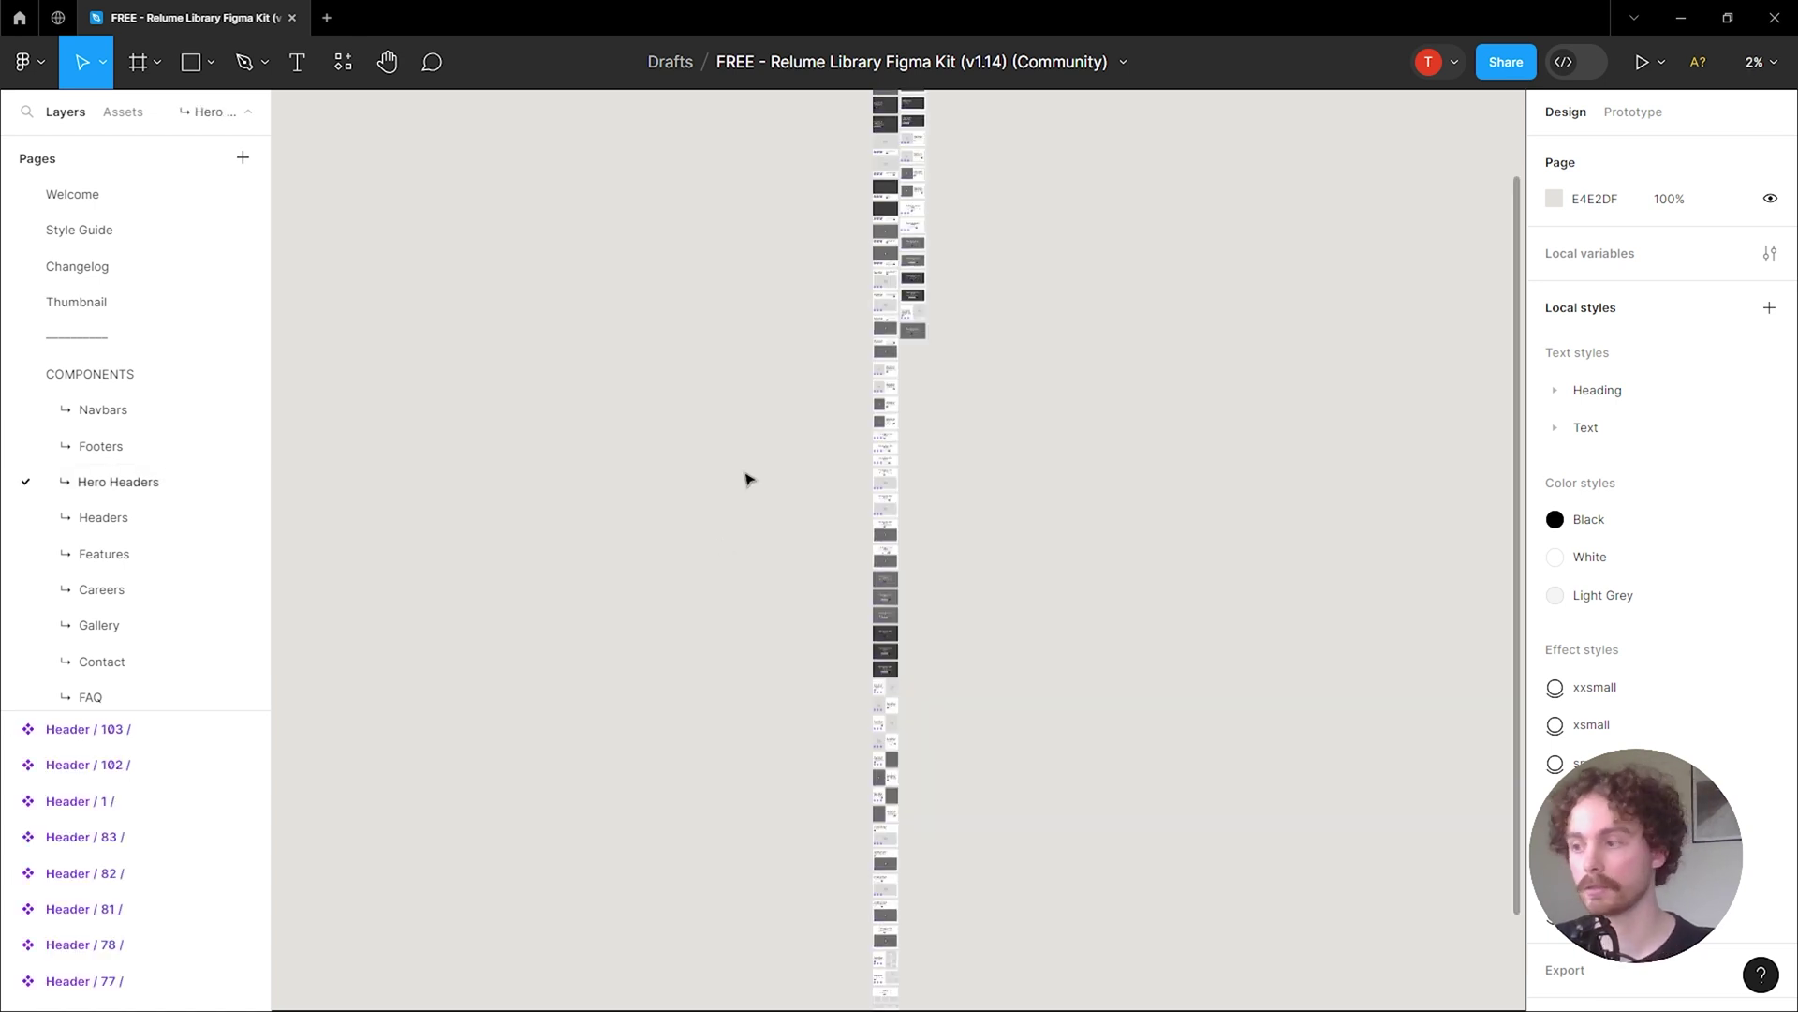
{"action": "scroll", "coordinate": [898, 389], "scroll_direction": "up", "scroll_amount": 15}
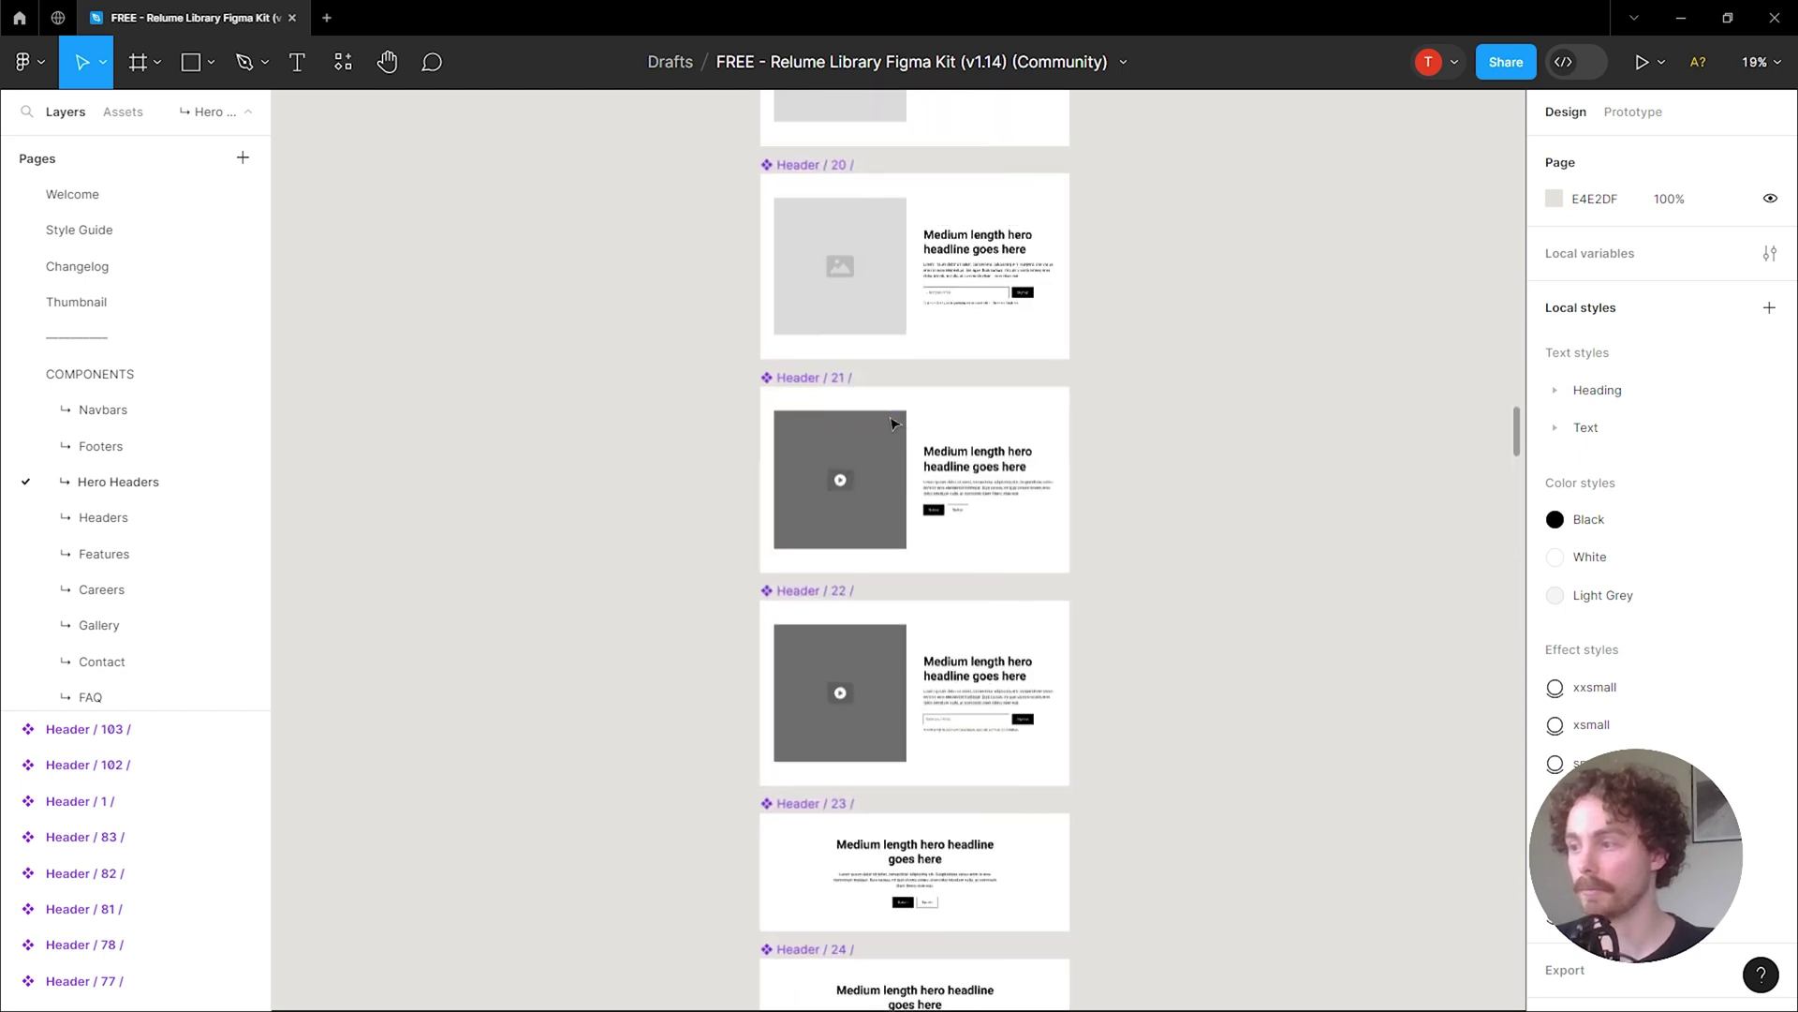
{"action": "scroll", "coordinate": [1187, 569], "scroll_direction": "up", "scroll_amount": 2}
{"action": "scroll", "coordinate": [1190, 573], "scroll_direction": "down", "scroll_amount": 5}
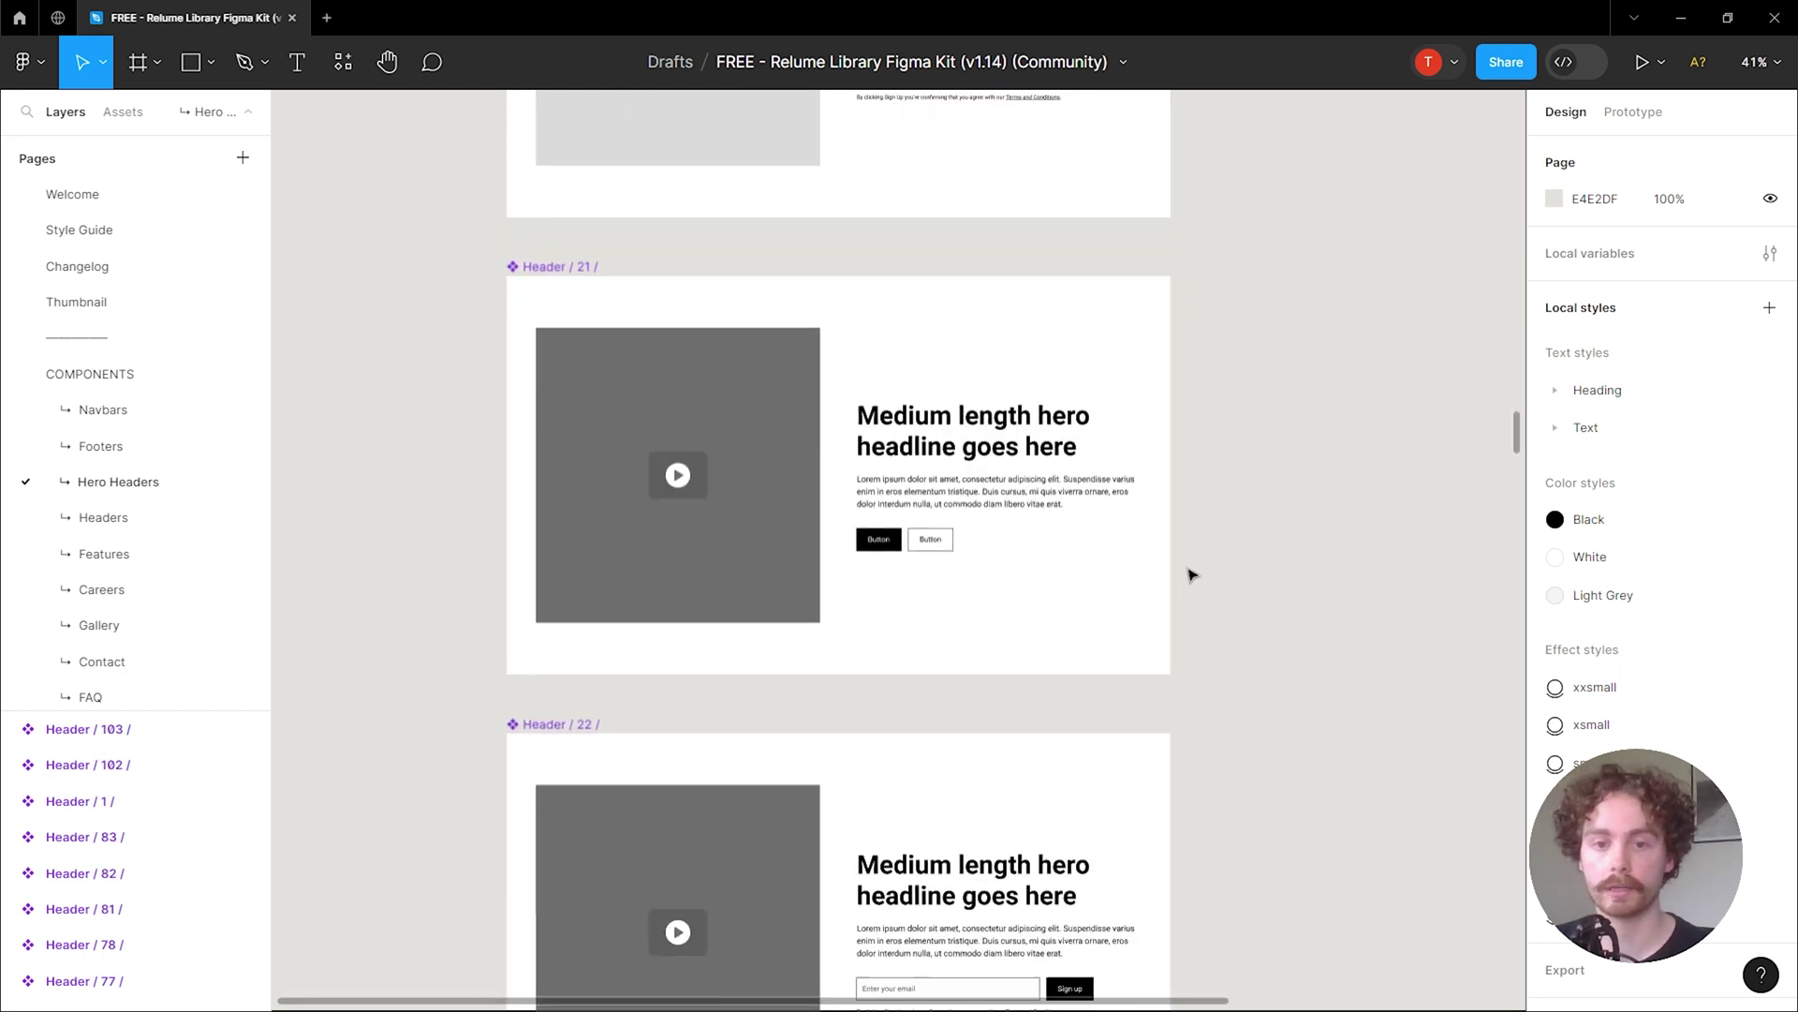
{"action": "scroll", "coordinate": [1190, 573], "scroll_direction": "down", "scroll_amount": 6}
{"action": "scroll", "coordinate": [1190, 574], "scroll_direction": "up", "scroll_amount": 7}
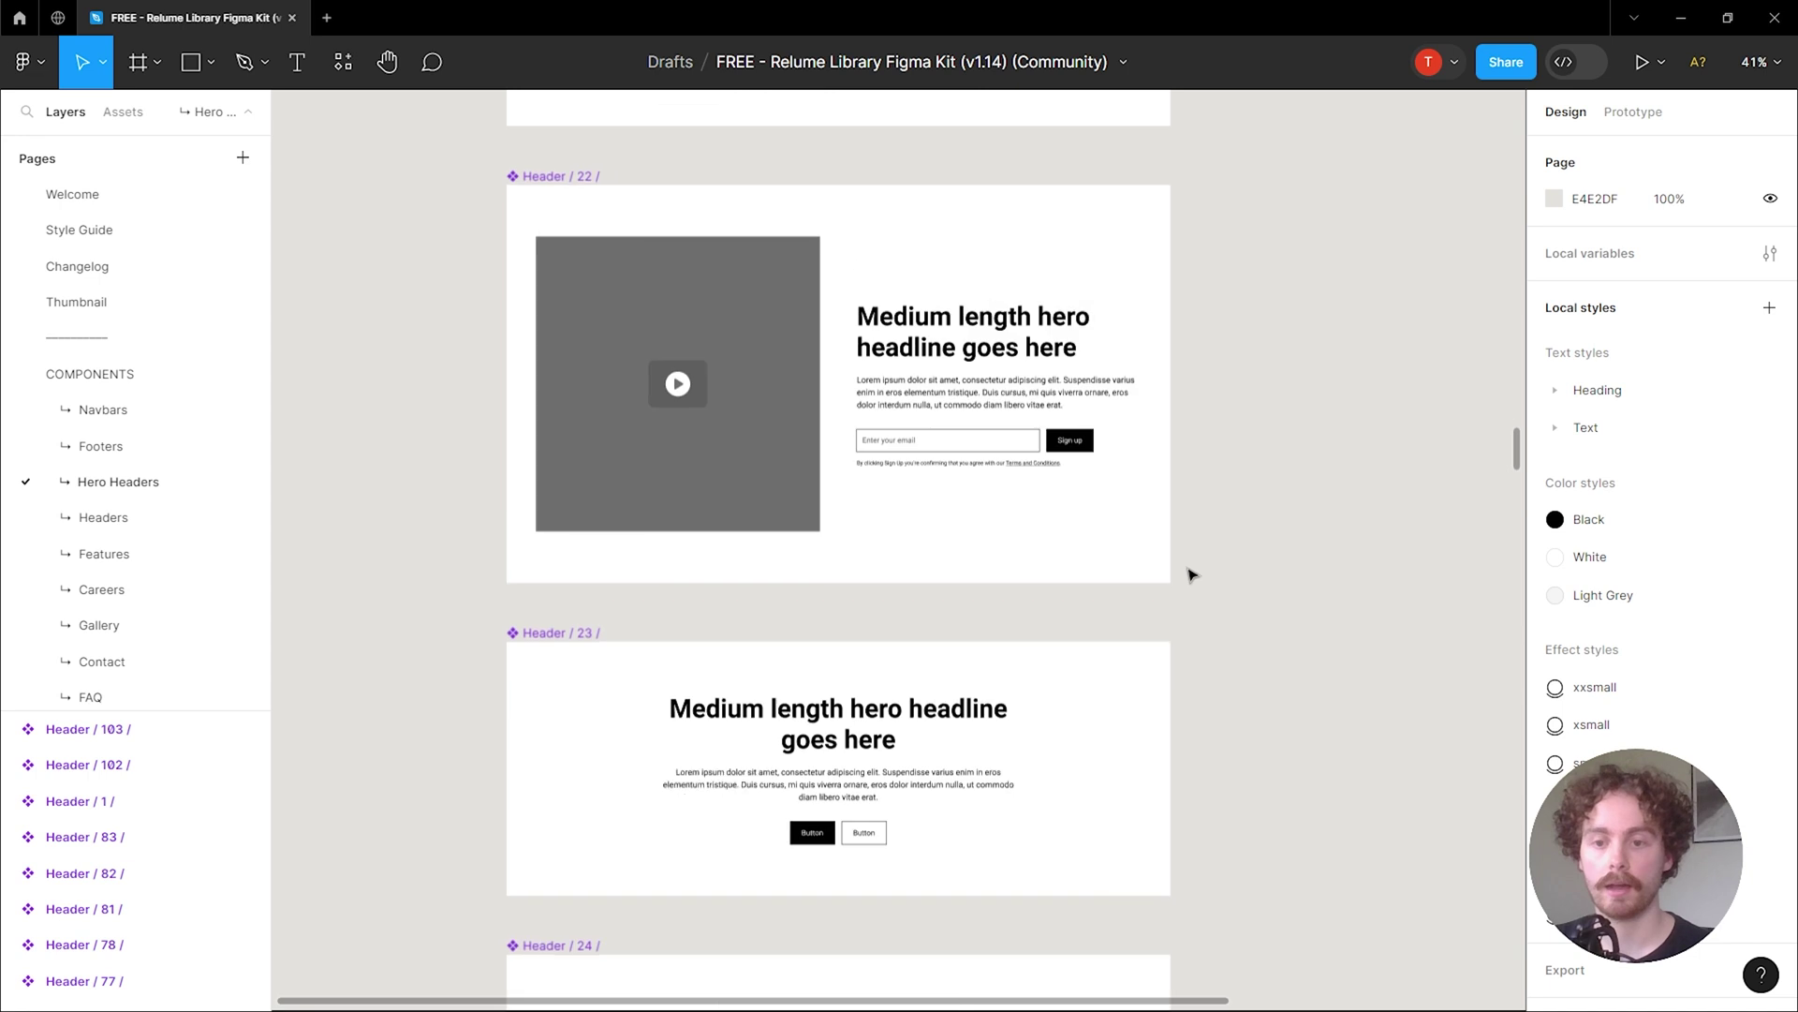
{"action": "scroll", "coordinate": [1190, 573], "scroll_direction": "up", "scroll_amount": 2}
{"action": "scroll", "coordinate": [1220, 575], "scroll_direction": "up", "scroll_amount": 6}
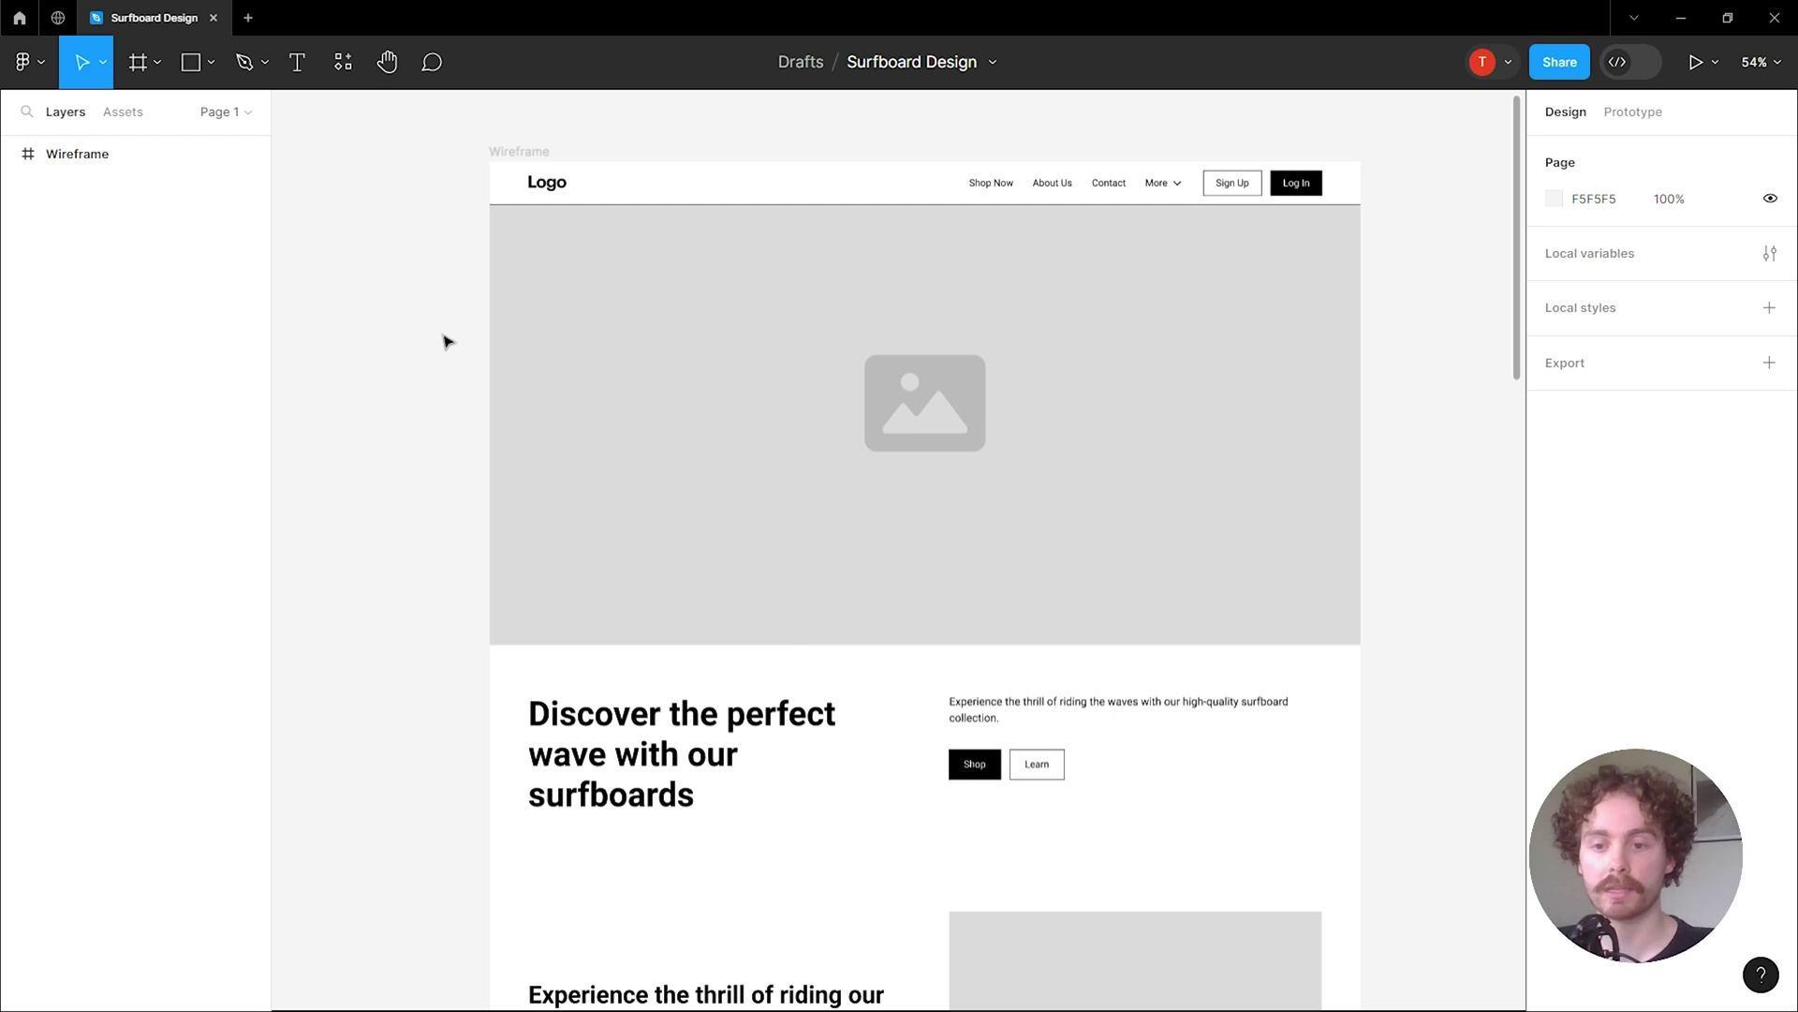
Scroll down the Surfboard Design wireframe and select into the Products section, then deselect.
{"action": "scroll", "coordinate": [423, 397], "scroll_direction": "down", "scroll_amount": 10}
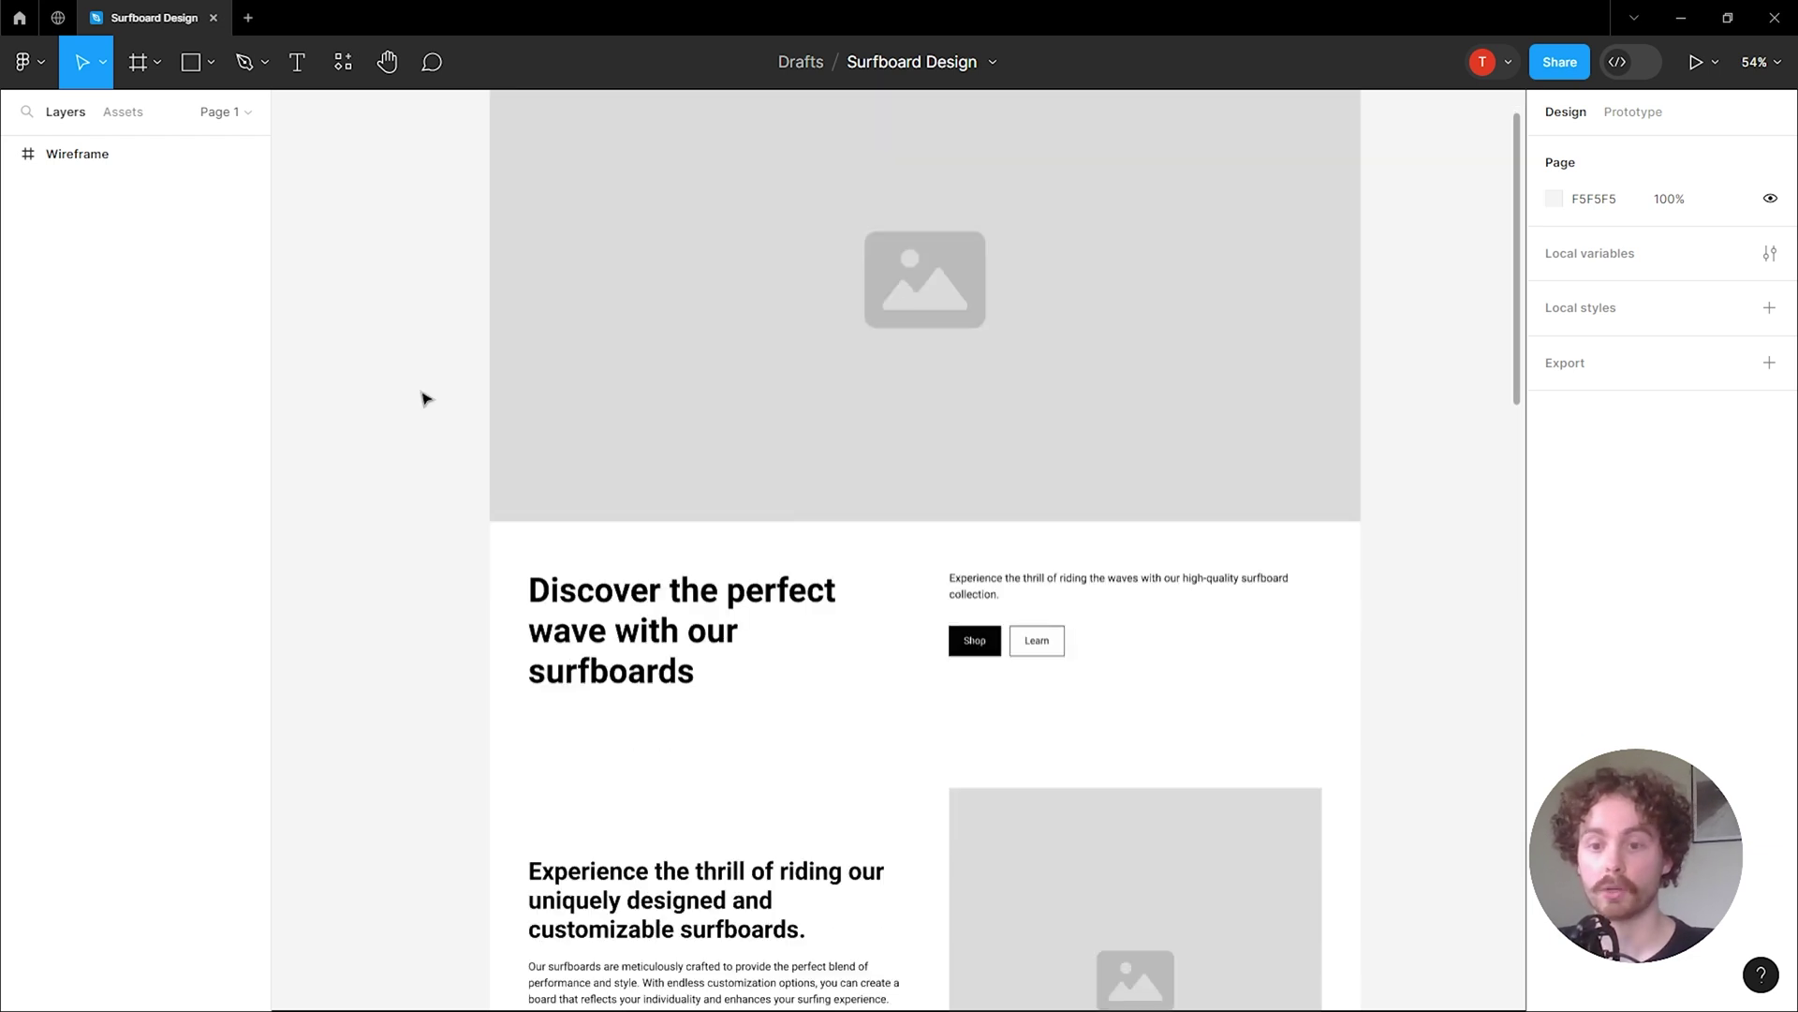
{"action": "scroll", "coordinate": [423, 398], "scroll_direction": "down", "scroll_amount": 7}
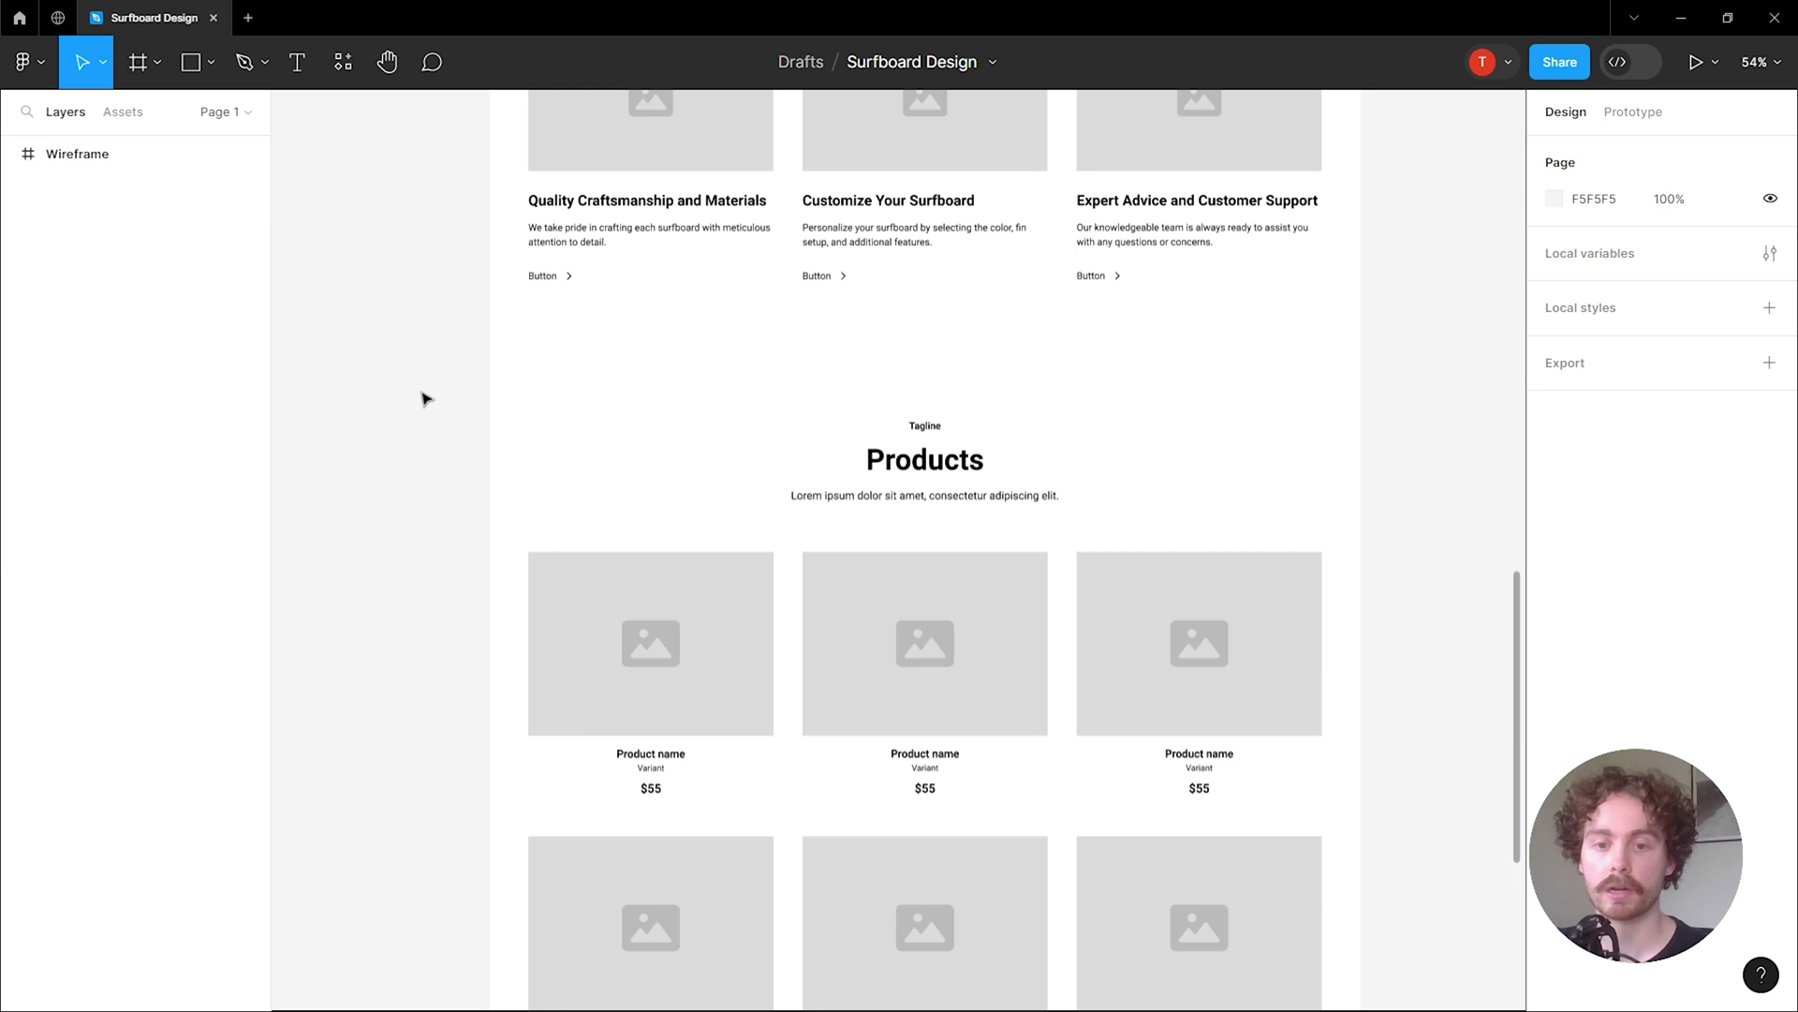
{"action": "left_click", "coordinate": [928, 473]}
{"action": "double_click", "coordinate": [928, 473]}
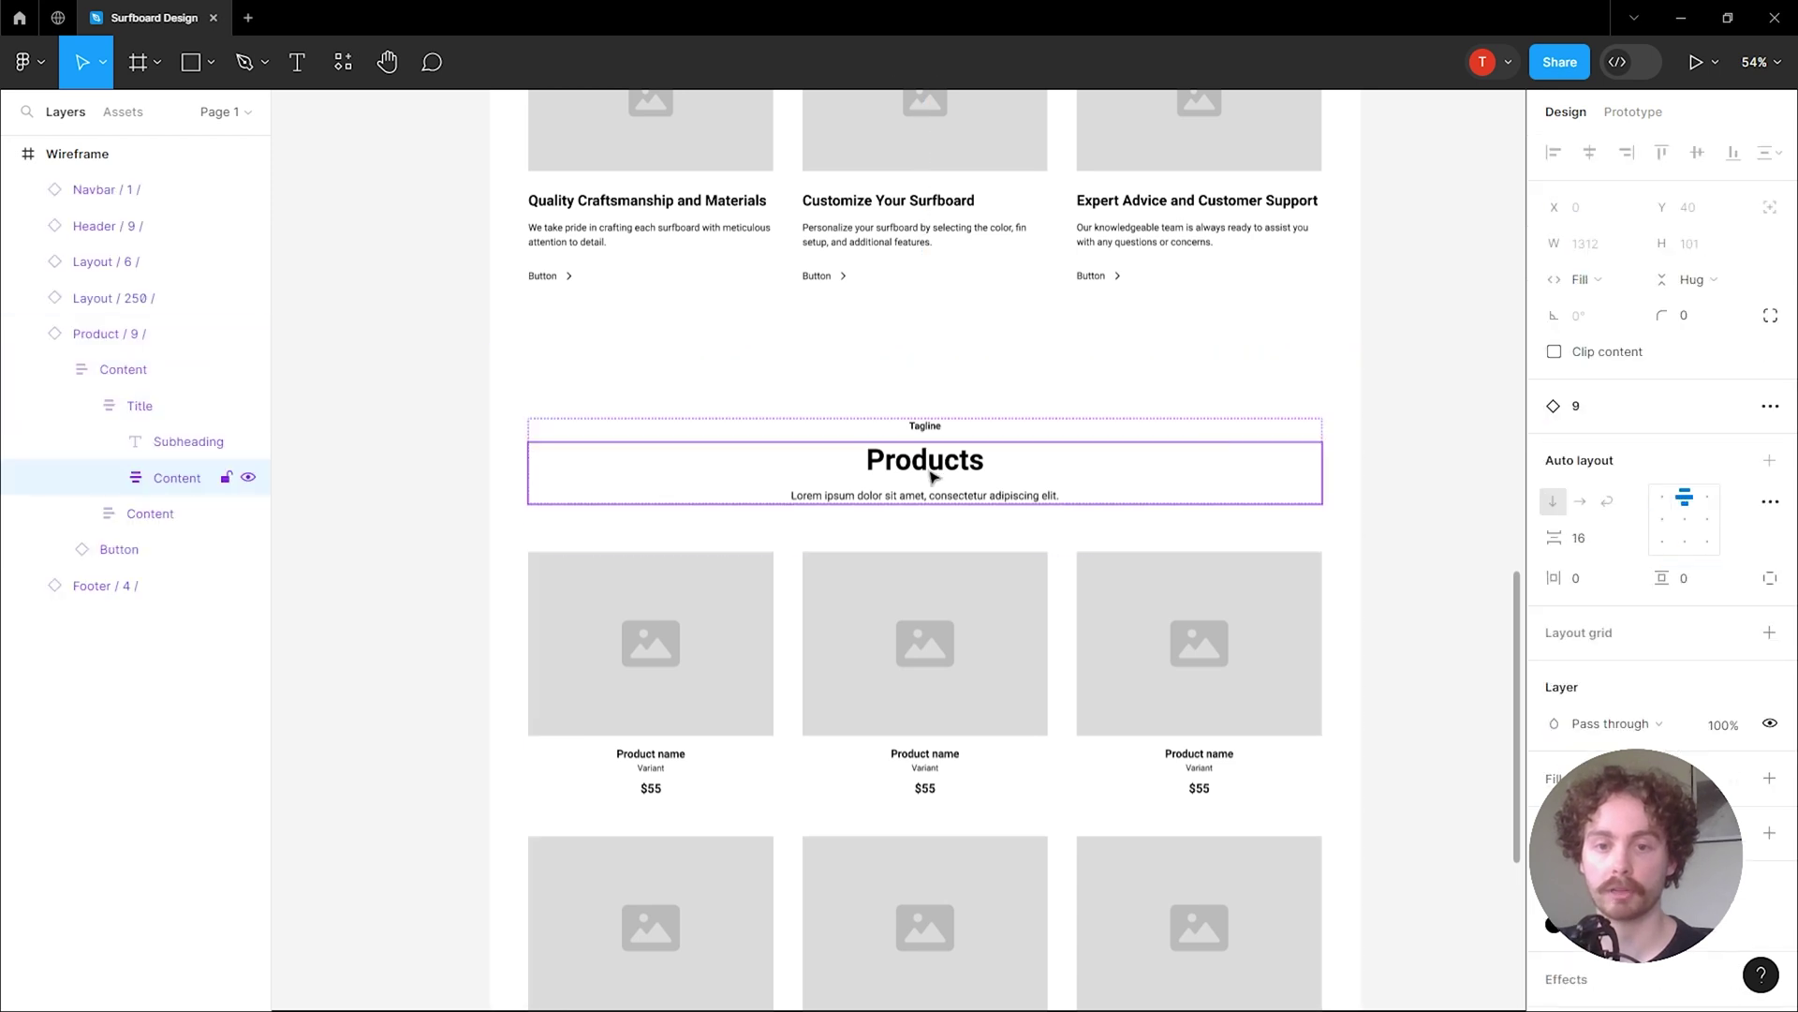
{"action": "left_click", "coordinate": [449, 511]}
Scroll back to the top, then preview the red, grey and black palette in AI Colors.
{"action": "scroll", "coordinate": [446, 514], "scroll_direction": "up", "scroll_amount": 12}
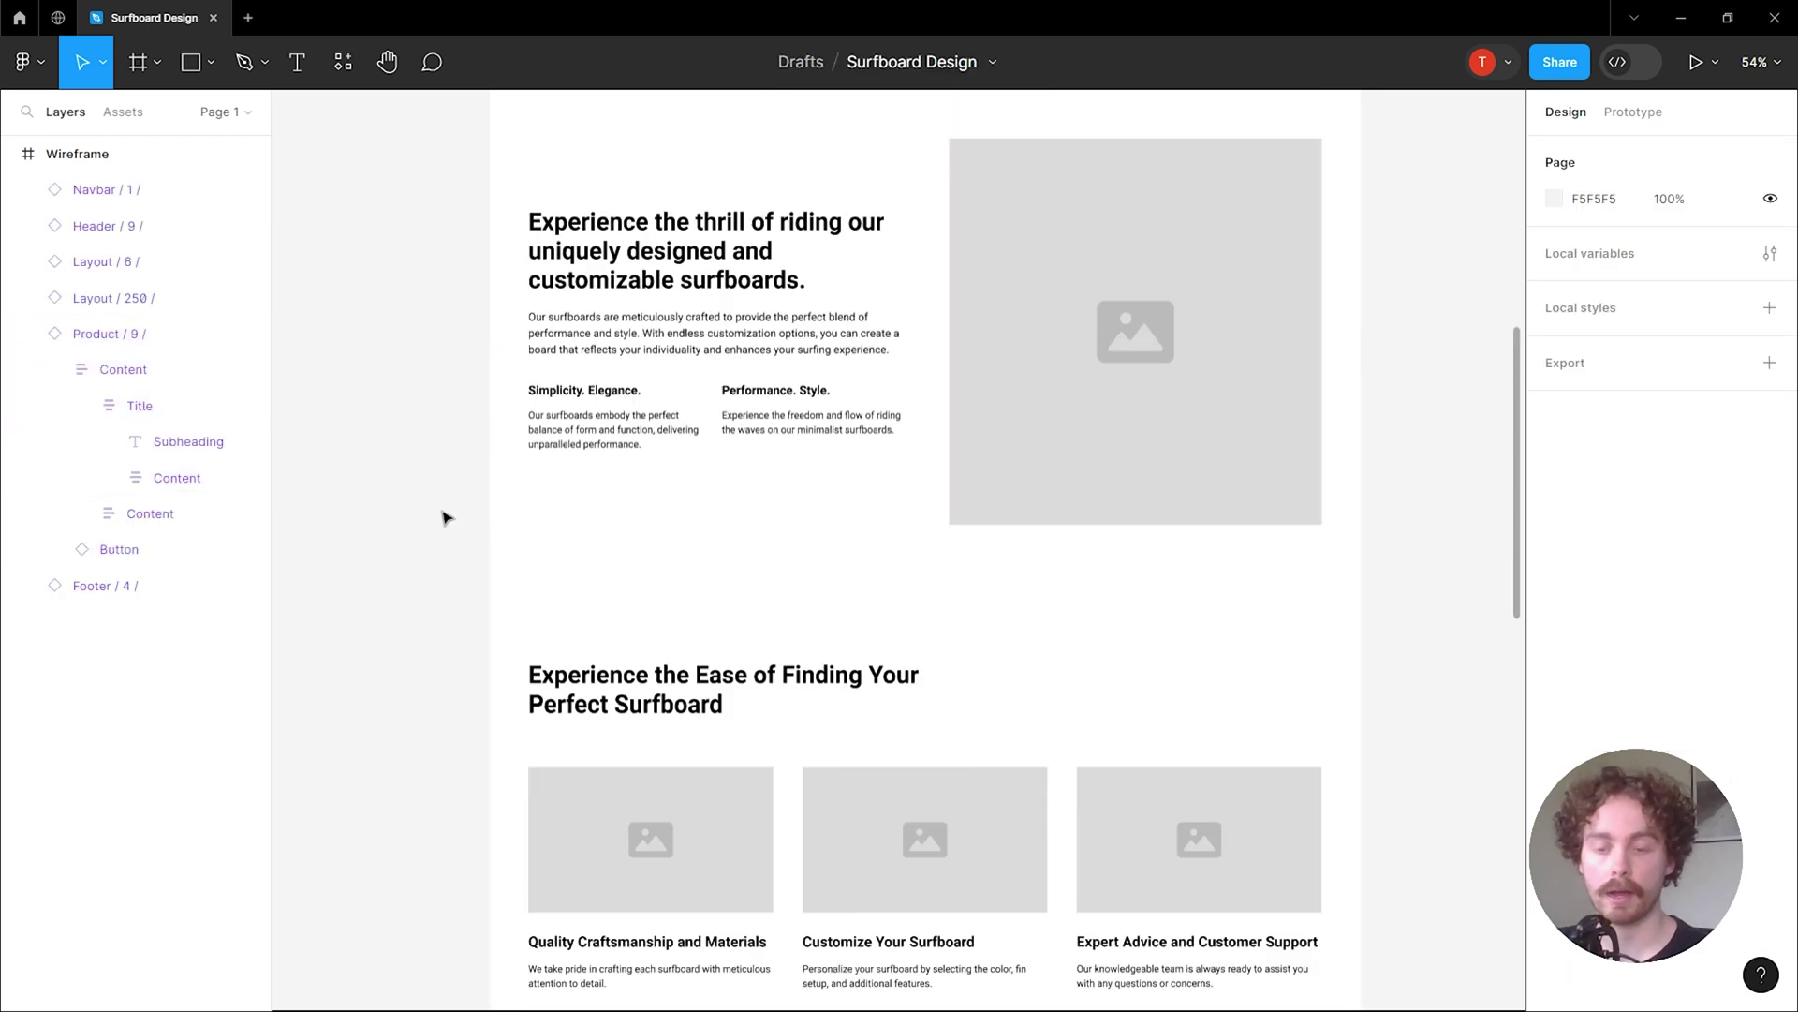
{"action": "scroll", "coordinate": [446, 517], "scroll_direction": "up", "scroll_amount": 4}
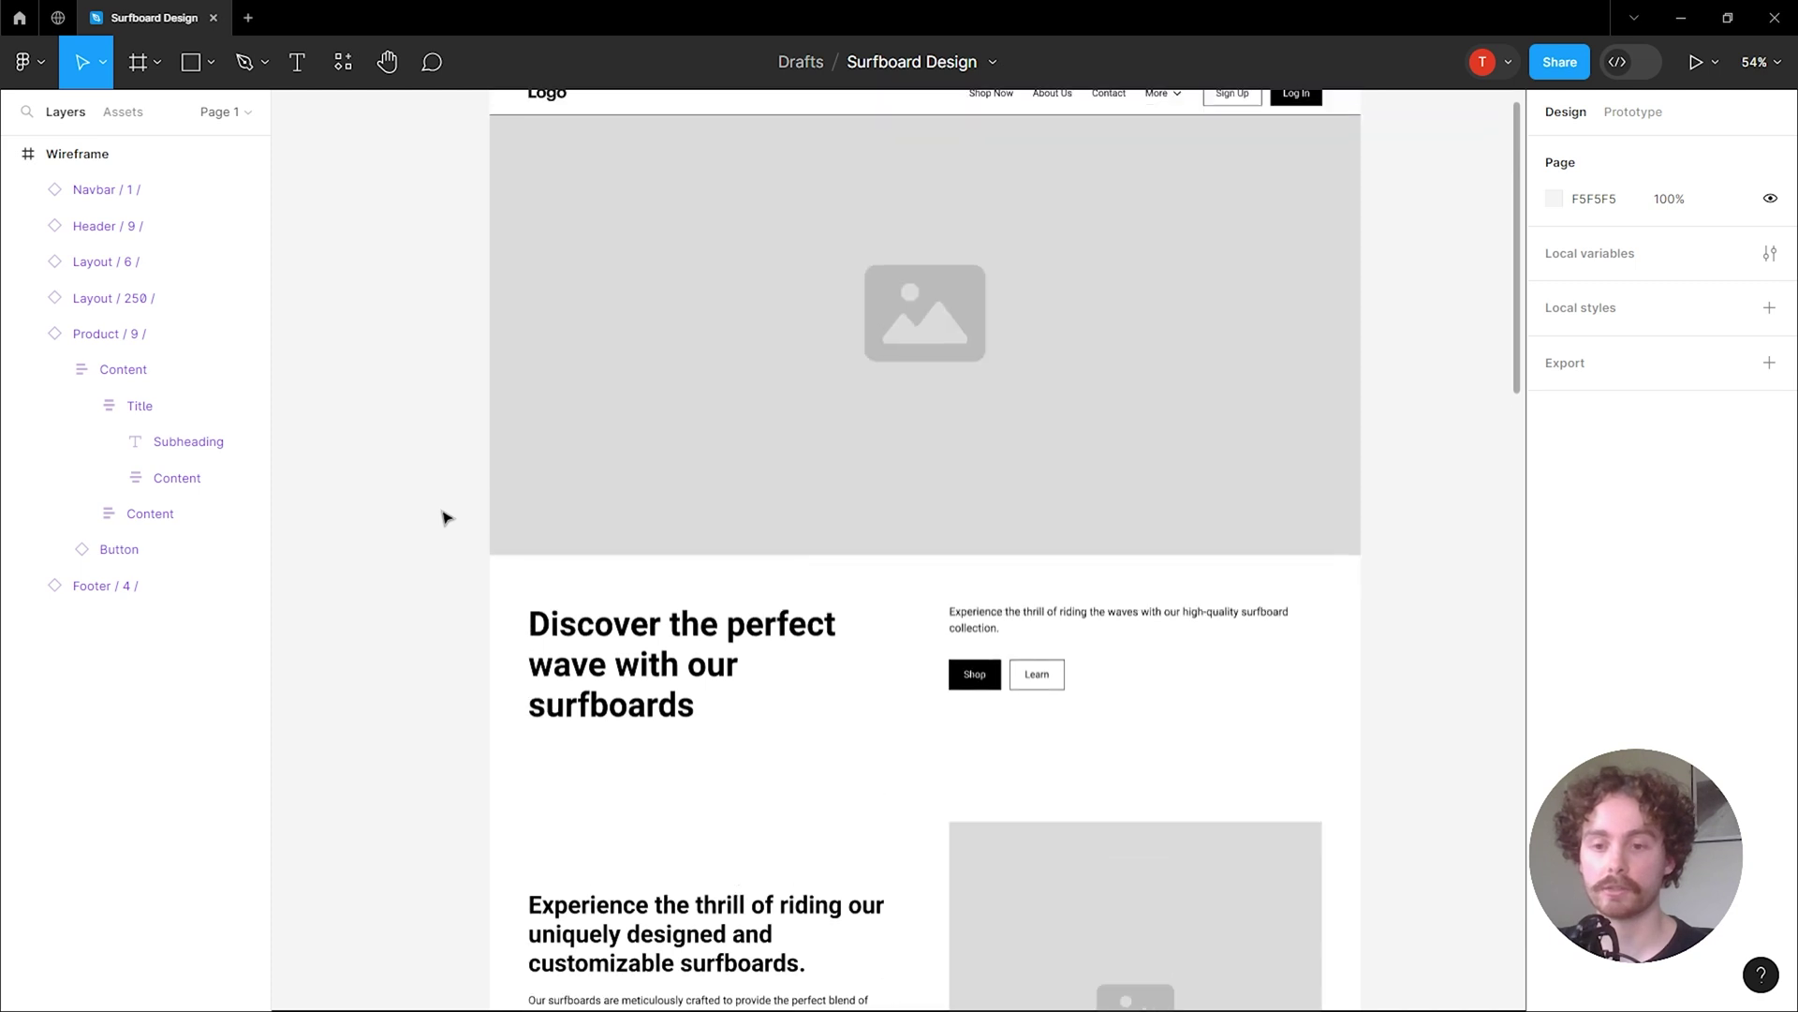
{"action": "scroll", "coordinate": [446, 518], "scroll_direction": "up", "scroll_amount": 2}
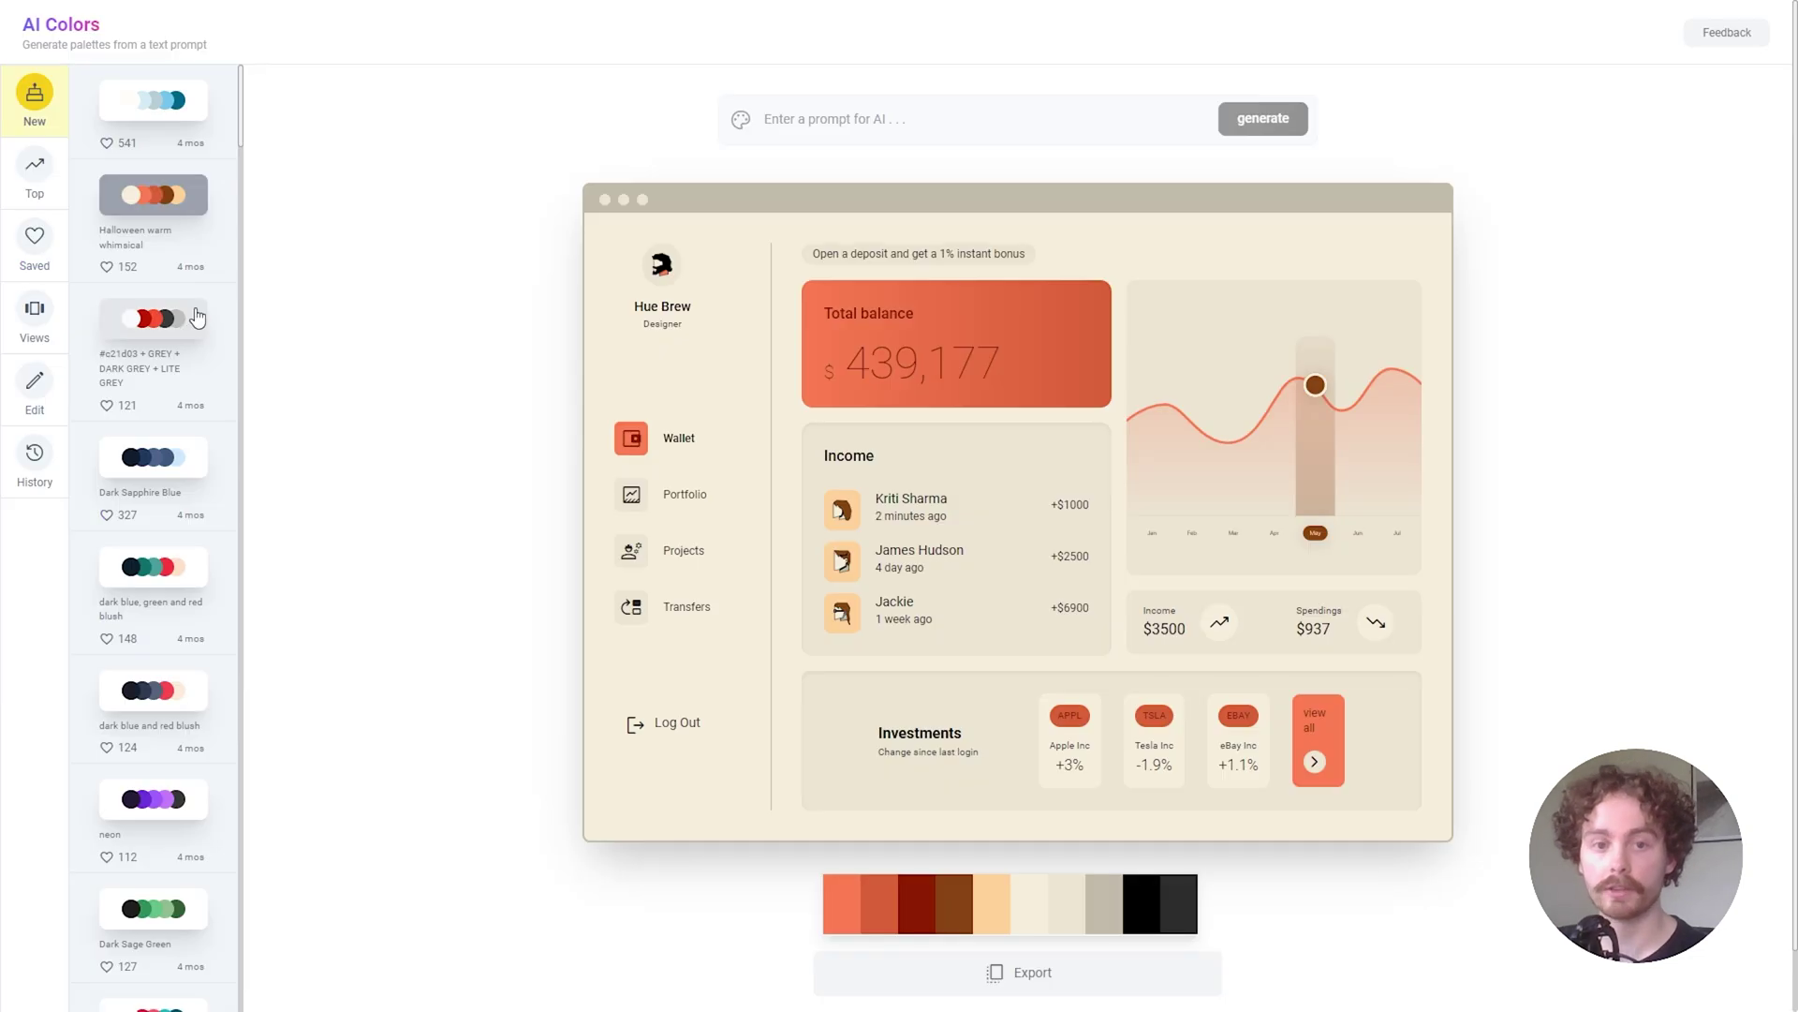
{"action": "left_click", "coordinate": [192, 320]}
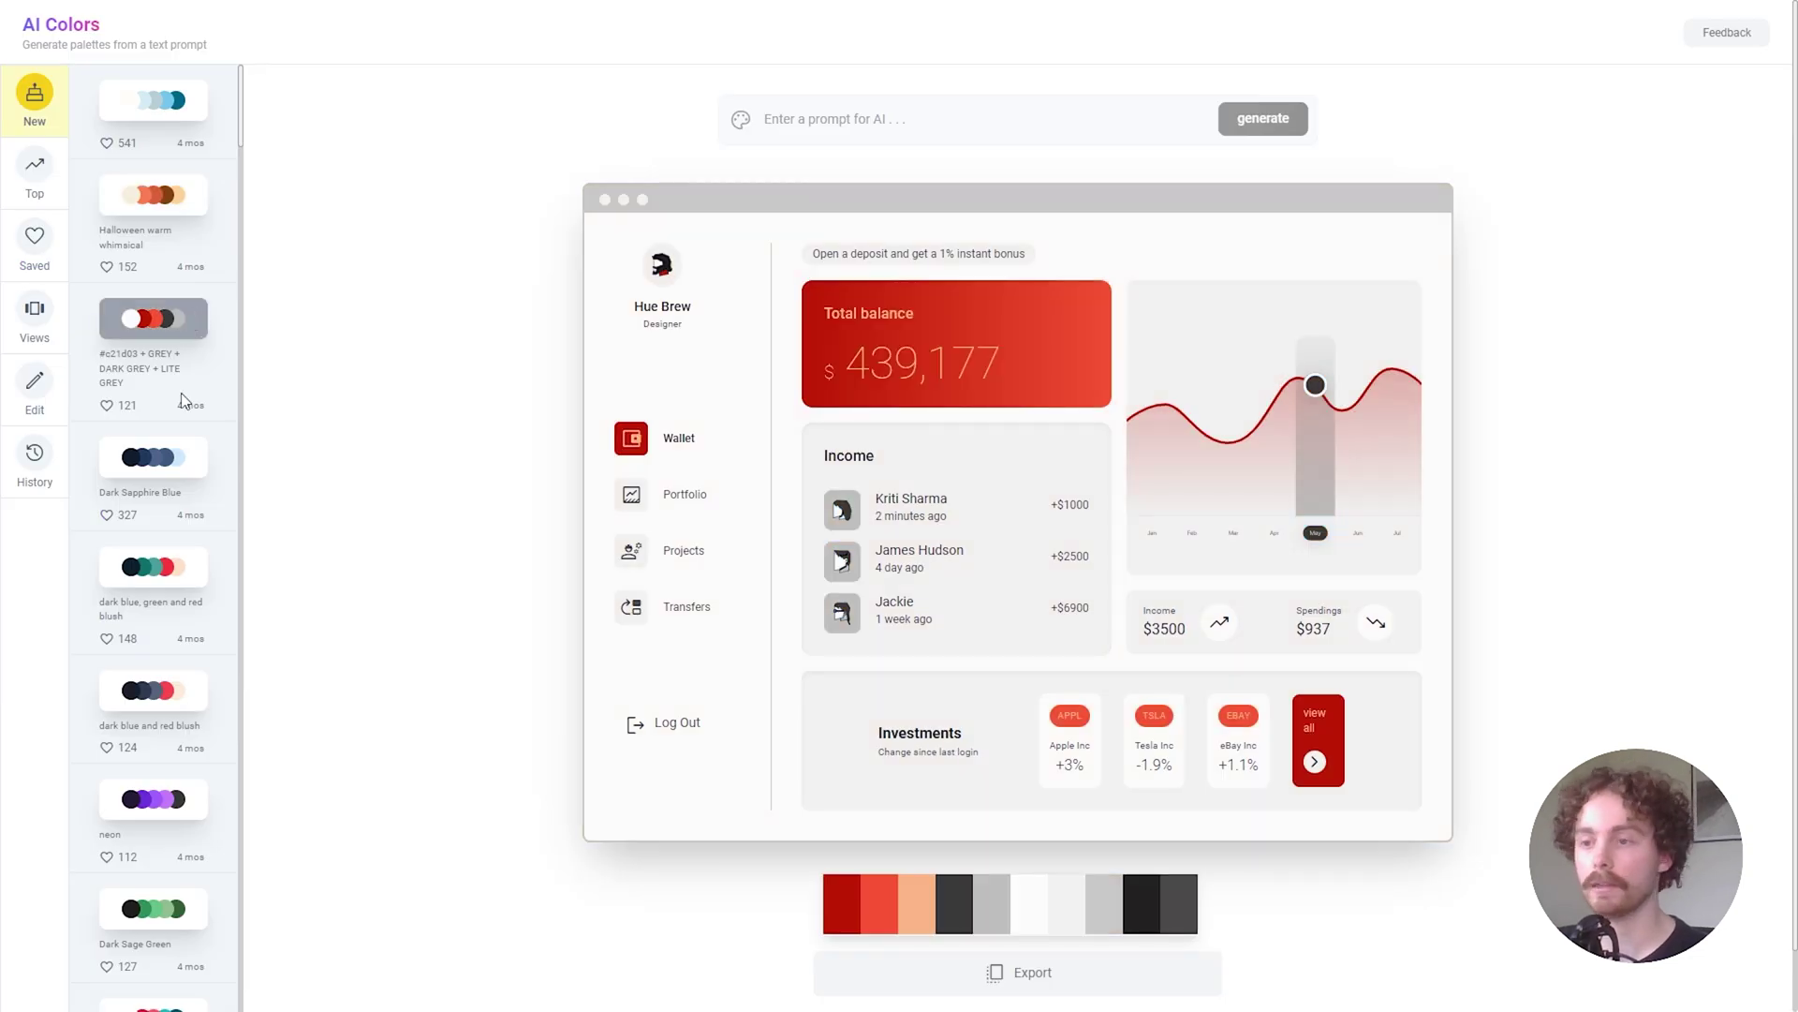
Preview the Dark Sapphire Blue, blue-red blush, Dark Sage Green, neon and DE283B palettes.
{"action": "left_click", "coordinate": [175, 467]}
{"action": "left_click", "coordinate": [178, 572]}
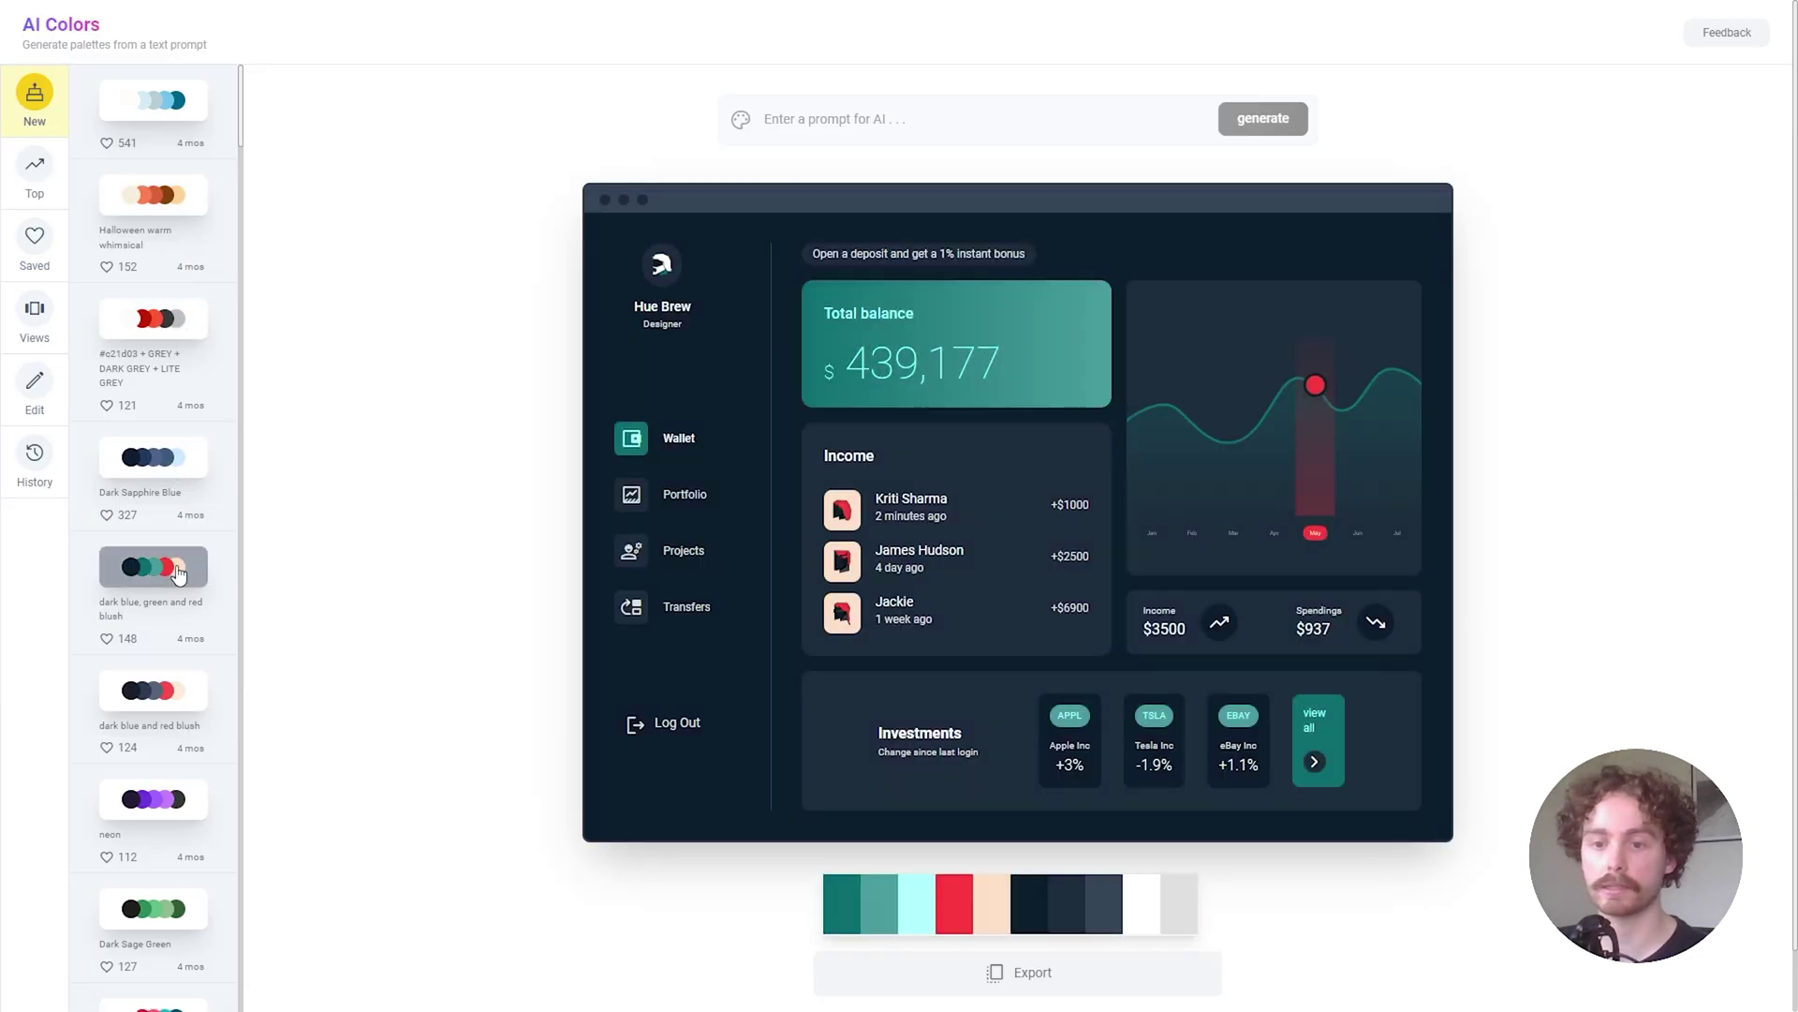
{"action": "left_click", "coordinate": [176, 693]}
{"action": "scroll", "coordinate": [174, 695], "scroll_direction": "down", "scroll_amount": 2}
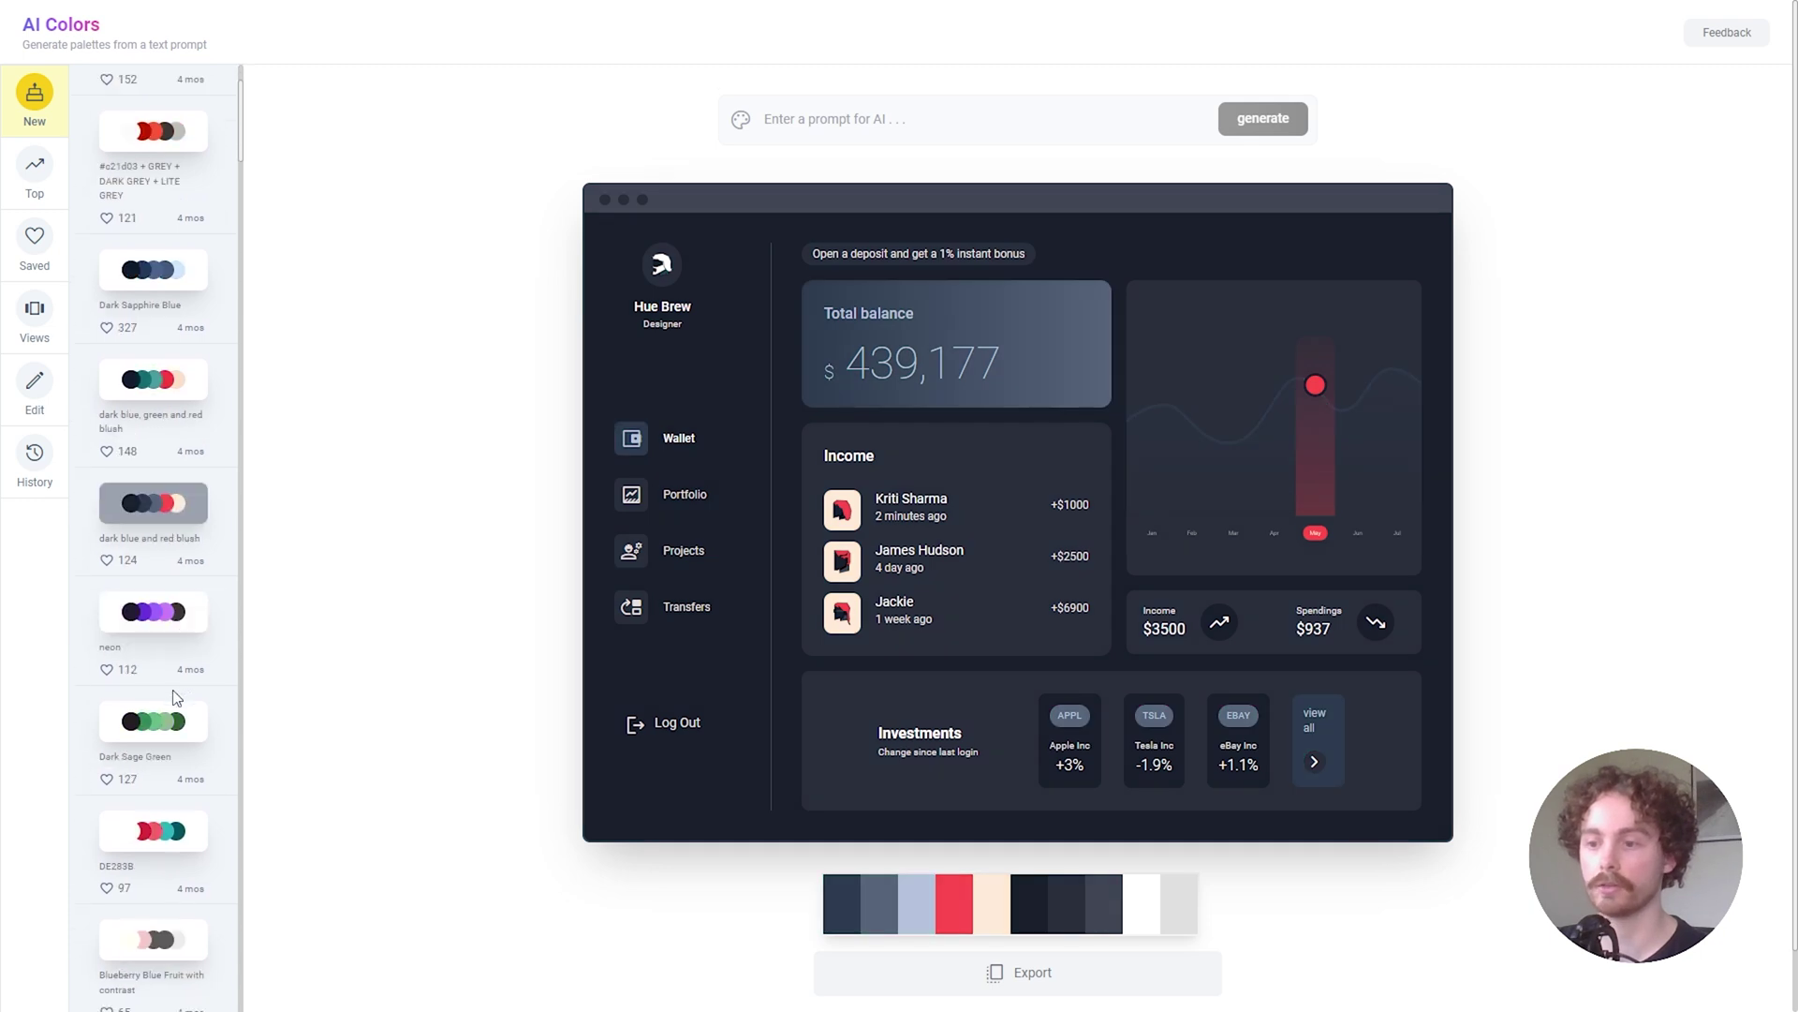
{"action": "left_click", "coordinate": [176, 717]}
{"action": "scroll", "coordinate": [173, 693], "scroll_direction": "down", "scroll_amount": 1}
{"action": "left_click", "coordinate": [155, 514]}
{"action": "scroll", "coordinate": [155, 523], "scroll_direction": "down", "scroll_amount": 1}
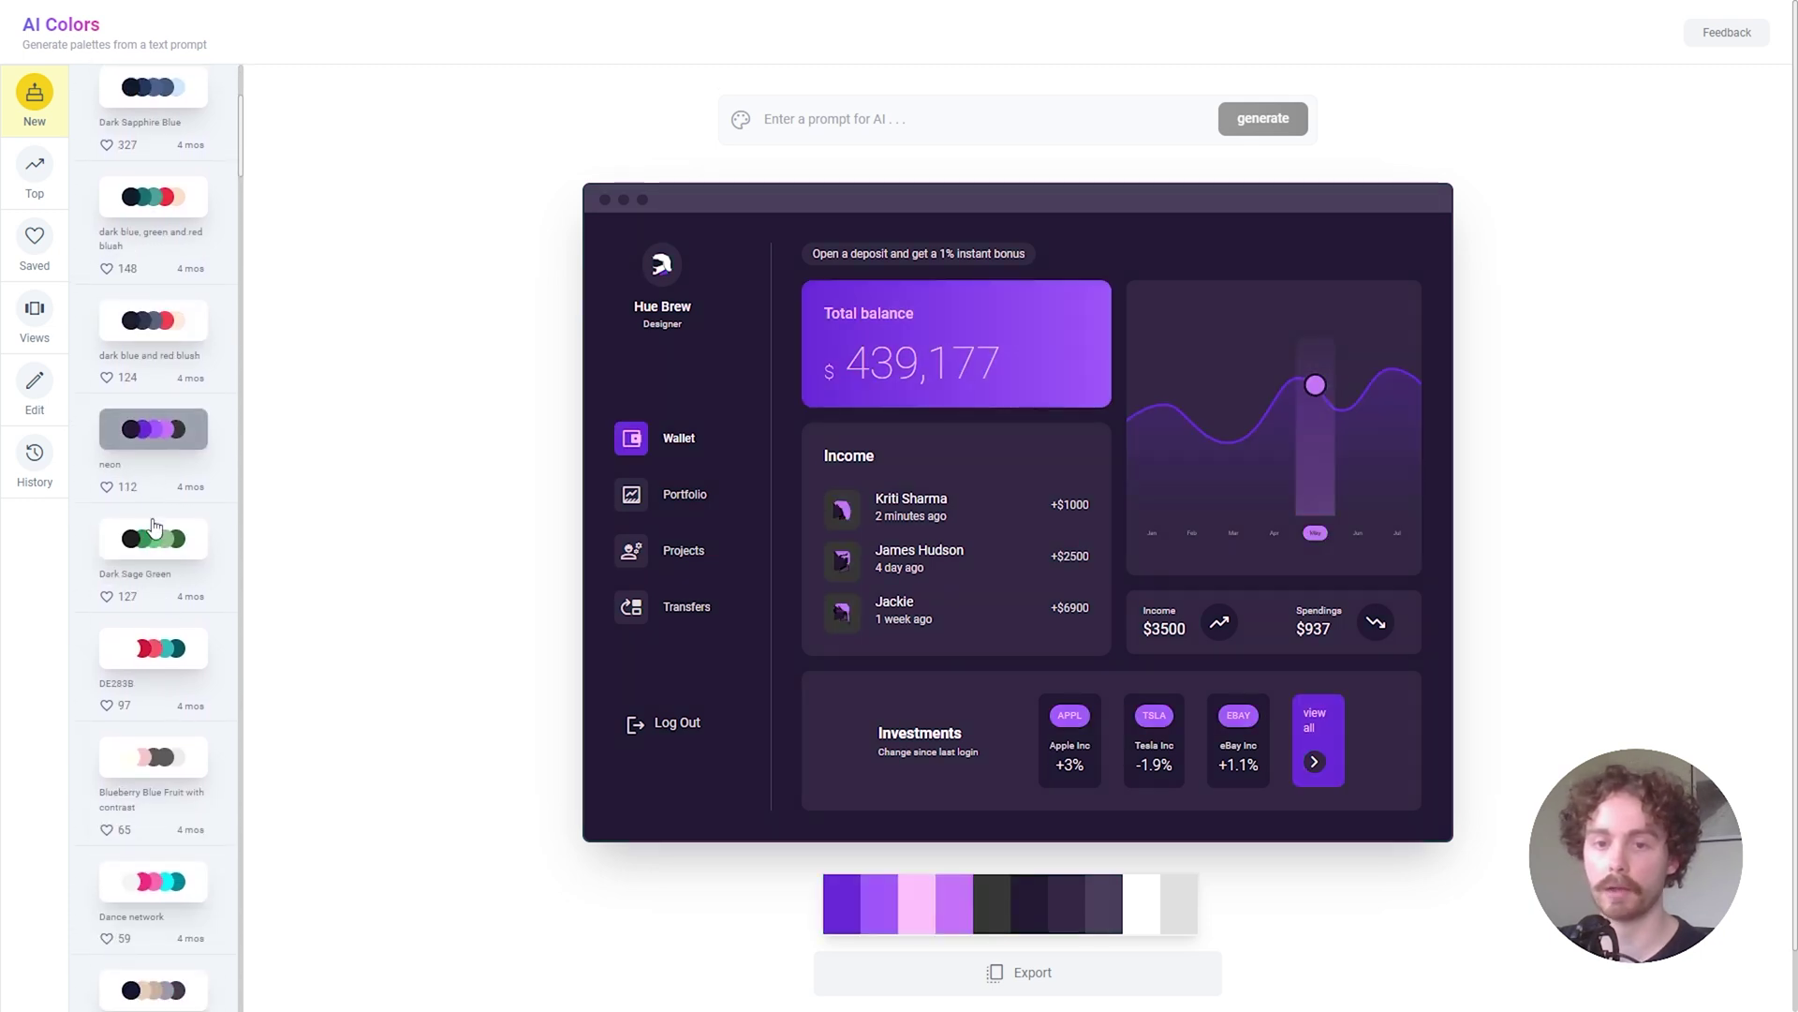
{"action": "left_click", "coordinate": [162, 649]}
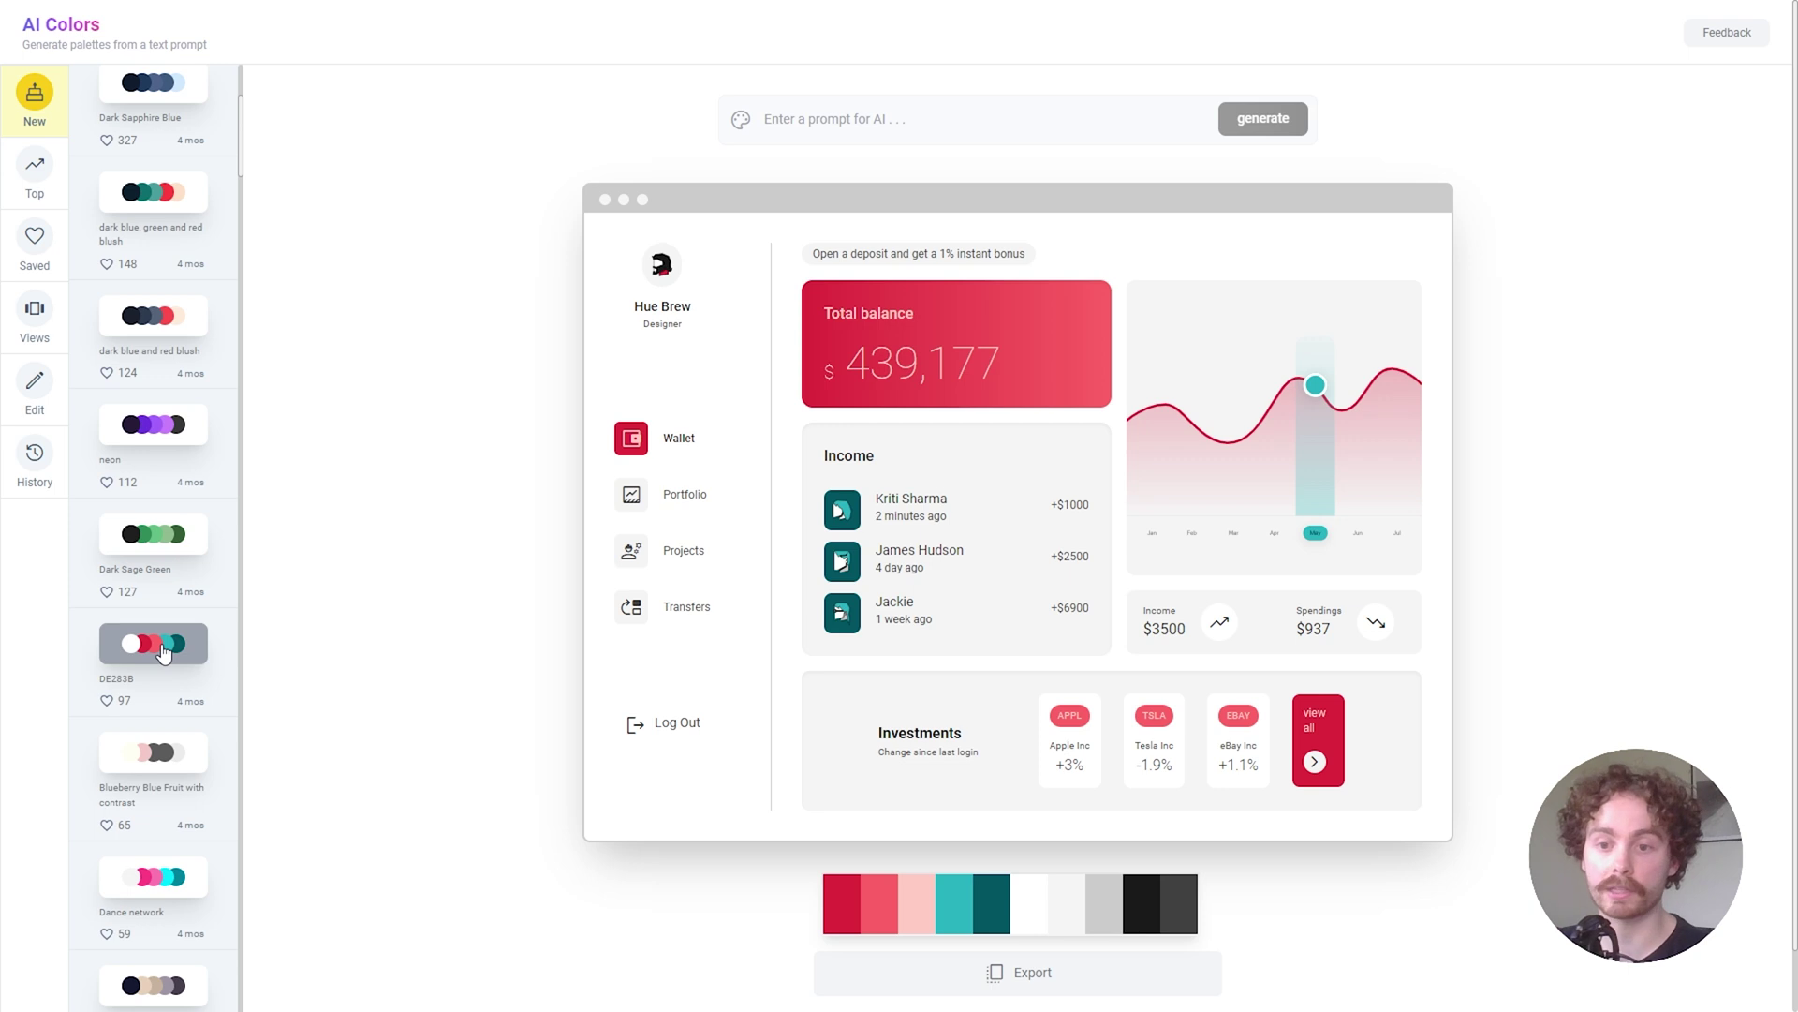
Apply the minimal modern light mode with blue accent palette to the dashboard.
{"action": "scroll", "coordinate": [162, 649], "scroll_direction": "up", "scroll_amount": 4}
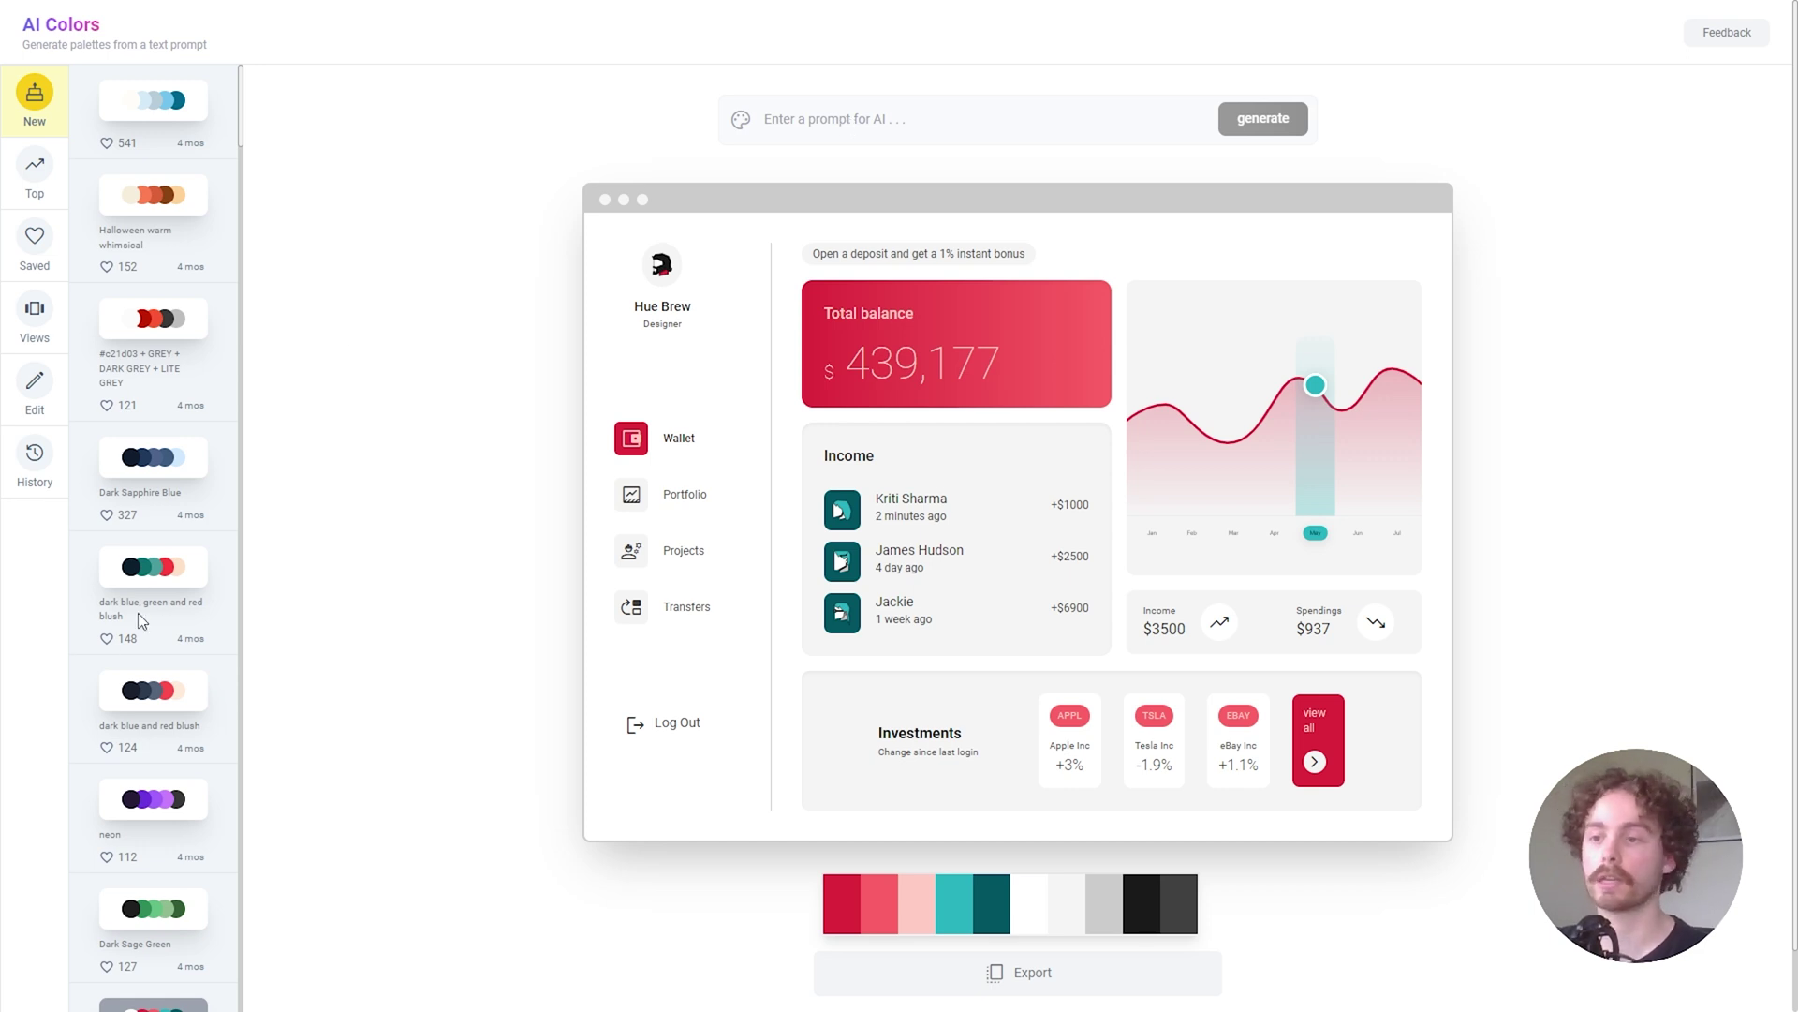
{"action": "scroll", "coordinate": [137, 612], "scroll_direction": "down", "scroll_amount": 3}
{"action": "scroll", "coordinate": [141, 656], "scroll_direction": "down", "scroll_amount": 4}
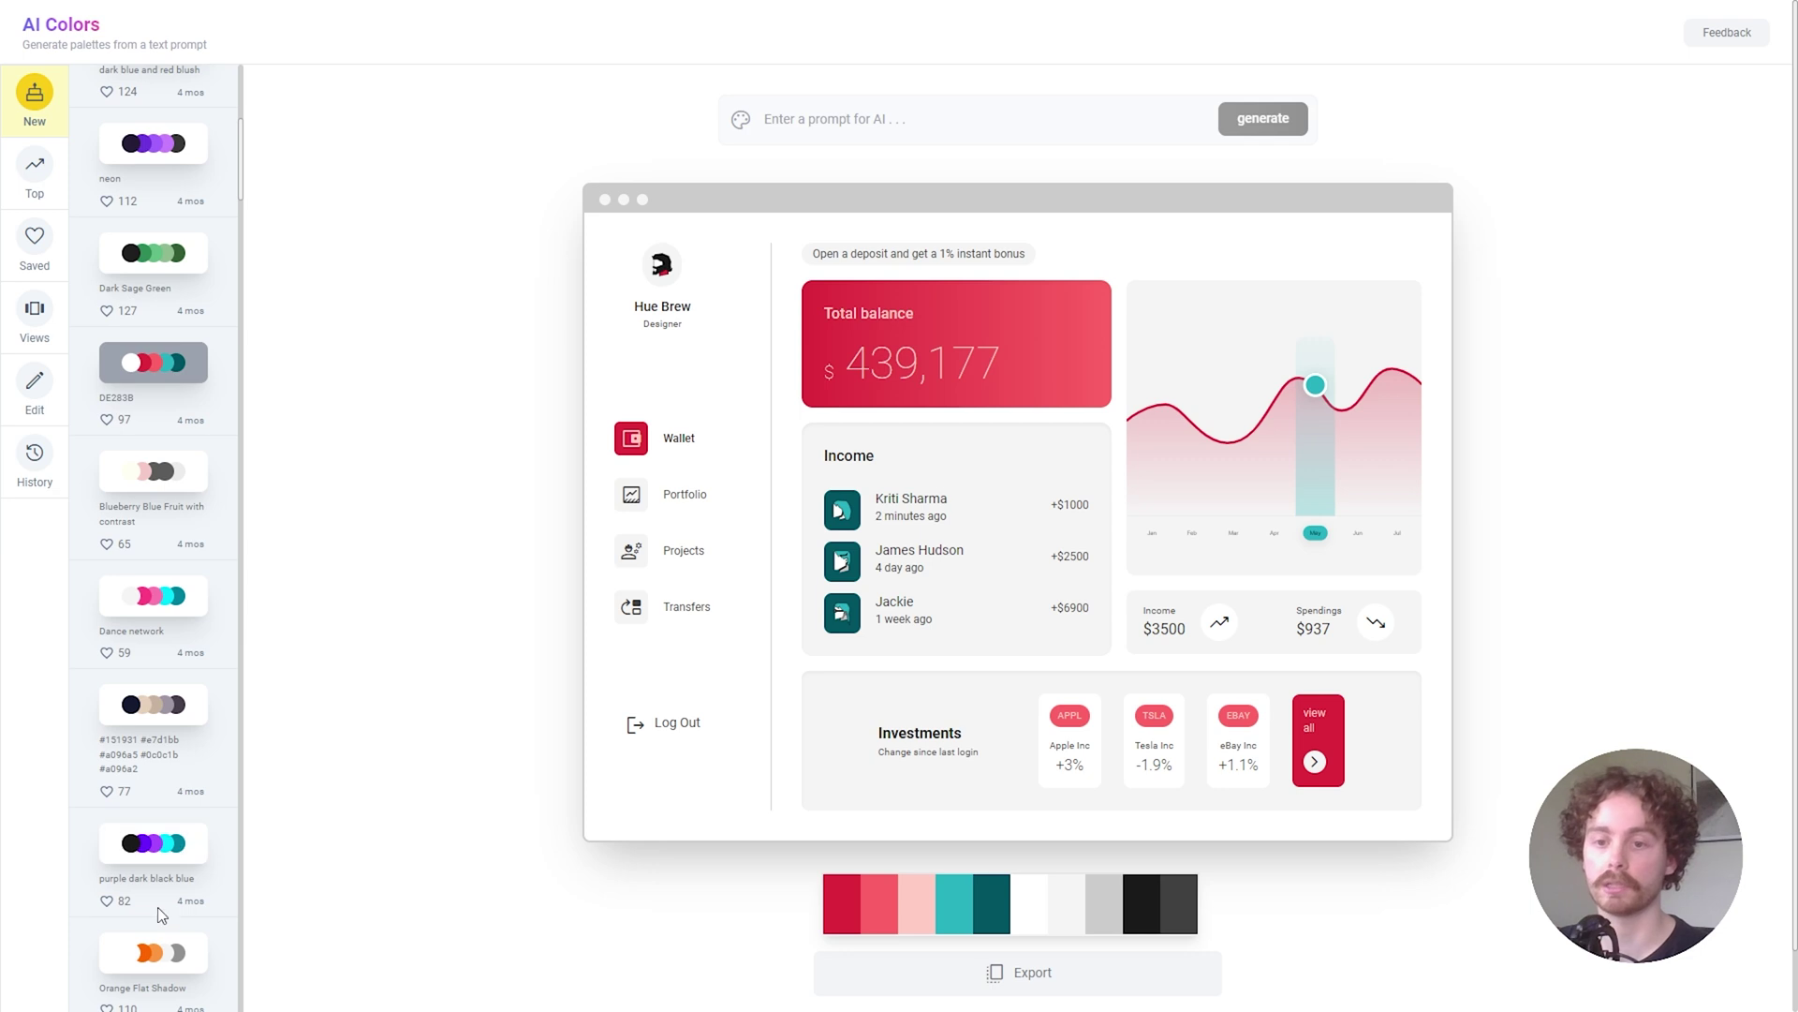
{"action": "scroll", "coordinate": [173, 881], "scroll_direction": "up", "scroll_amount": 4}
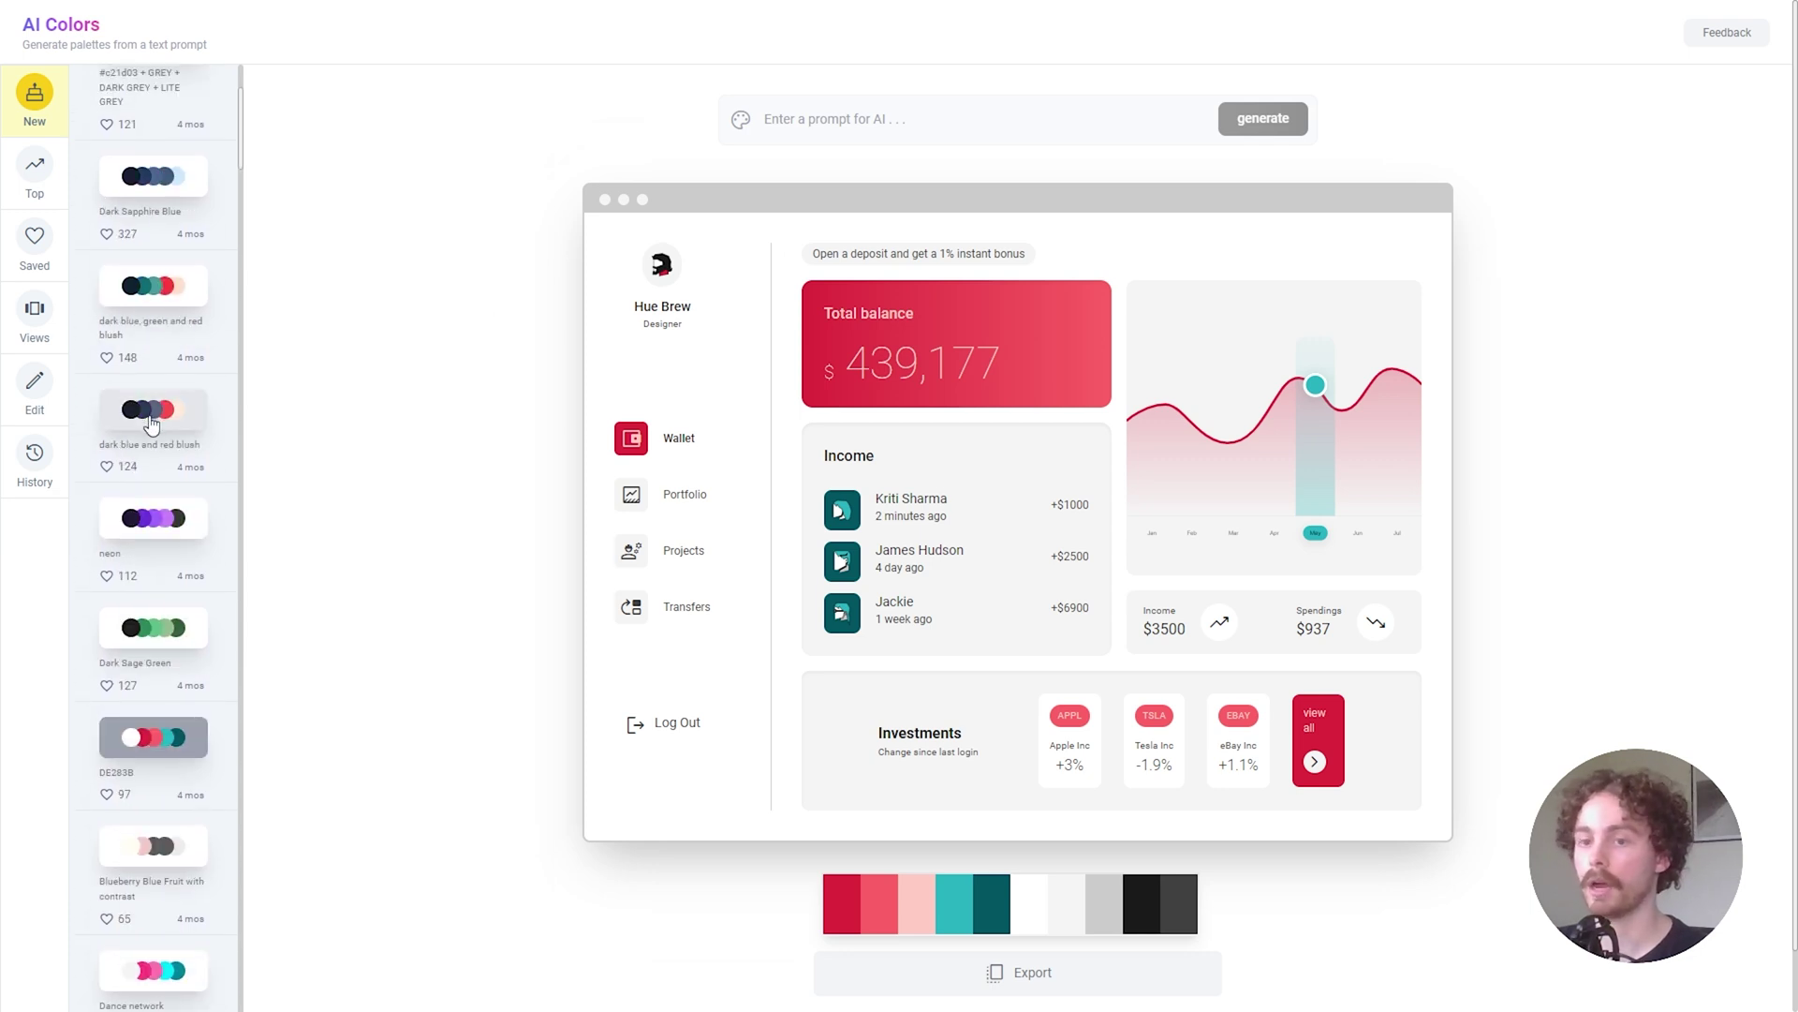
{"action": "scroll", "coordinate": [154, 416], "scroll_direction": "up", "scroll_amount": 3}
{"action": "scroll", "coordinate": [152, 600], "scroll_direction": "down", "scroll_amount": 9}
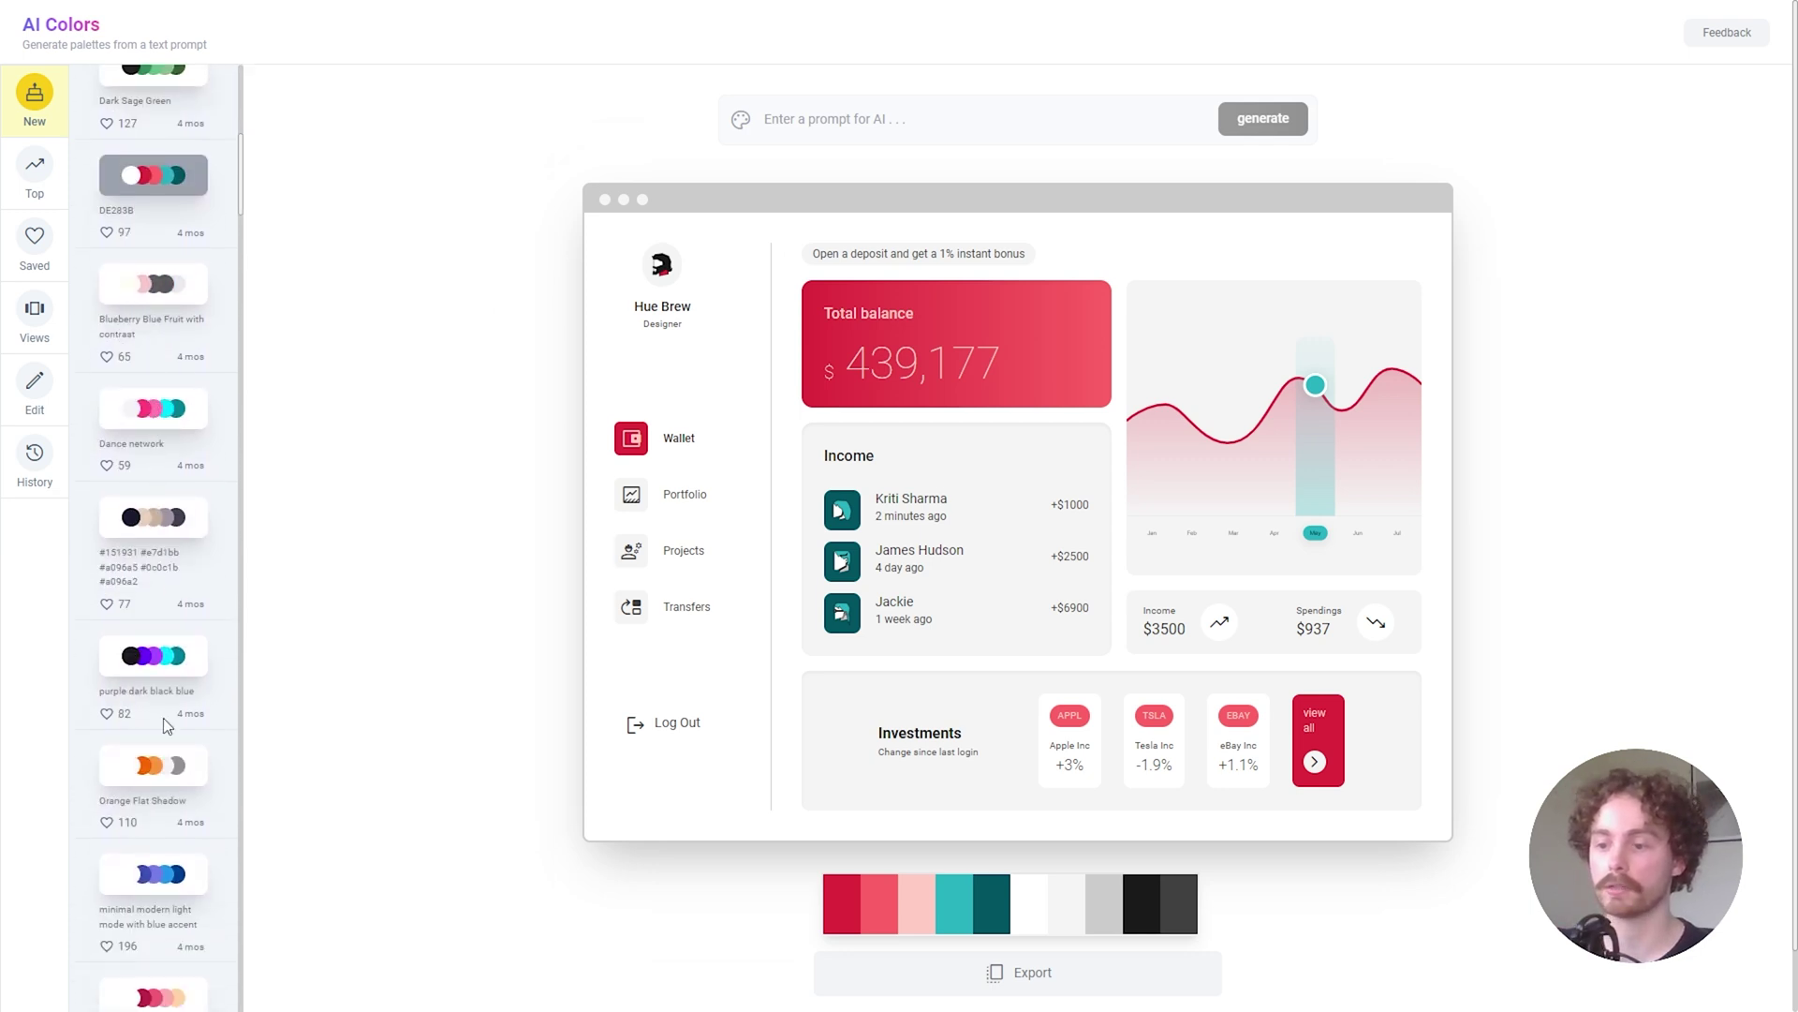
{"action": "left_click", "coordinate": [151, 783]}
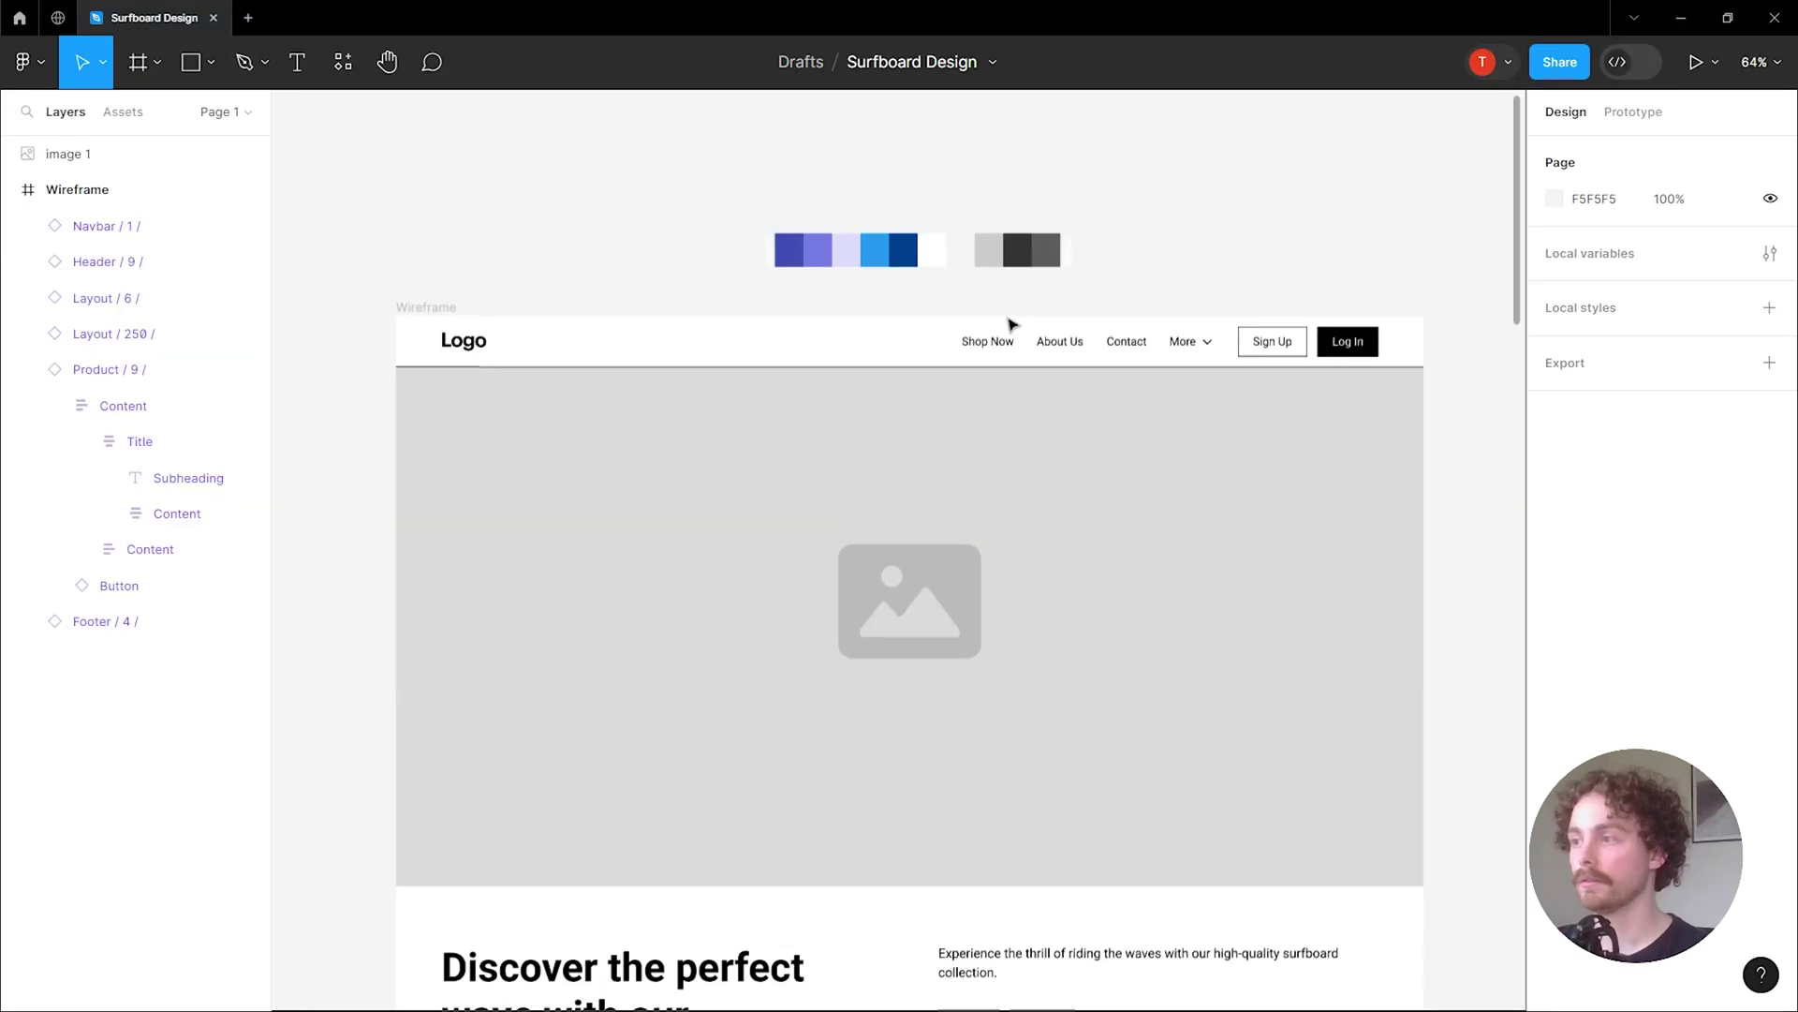
{"action": "scroll", "coordinate": [1009, 322], "scroll_direction": "up", "scroll_amount": 1}
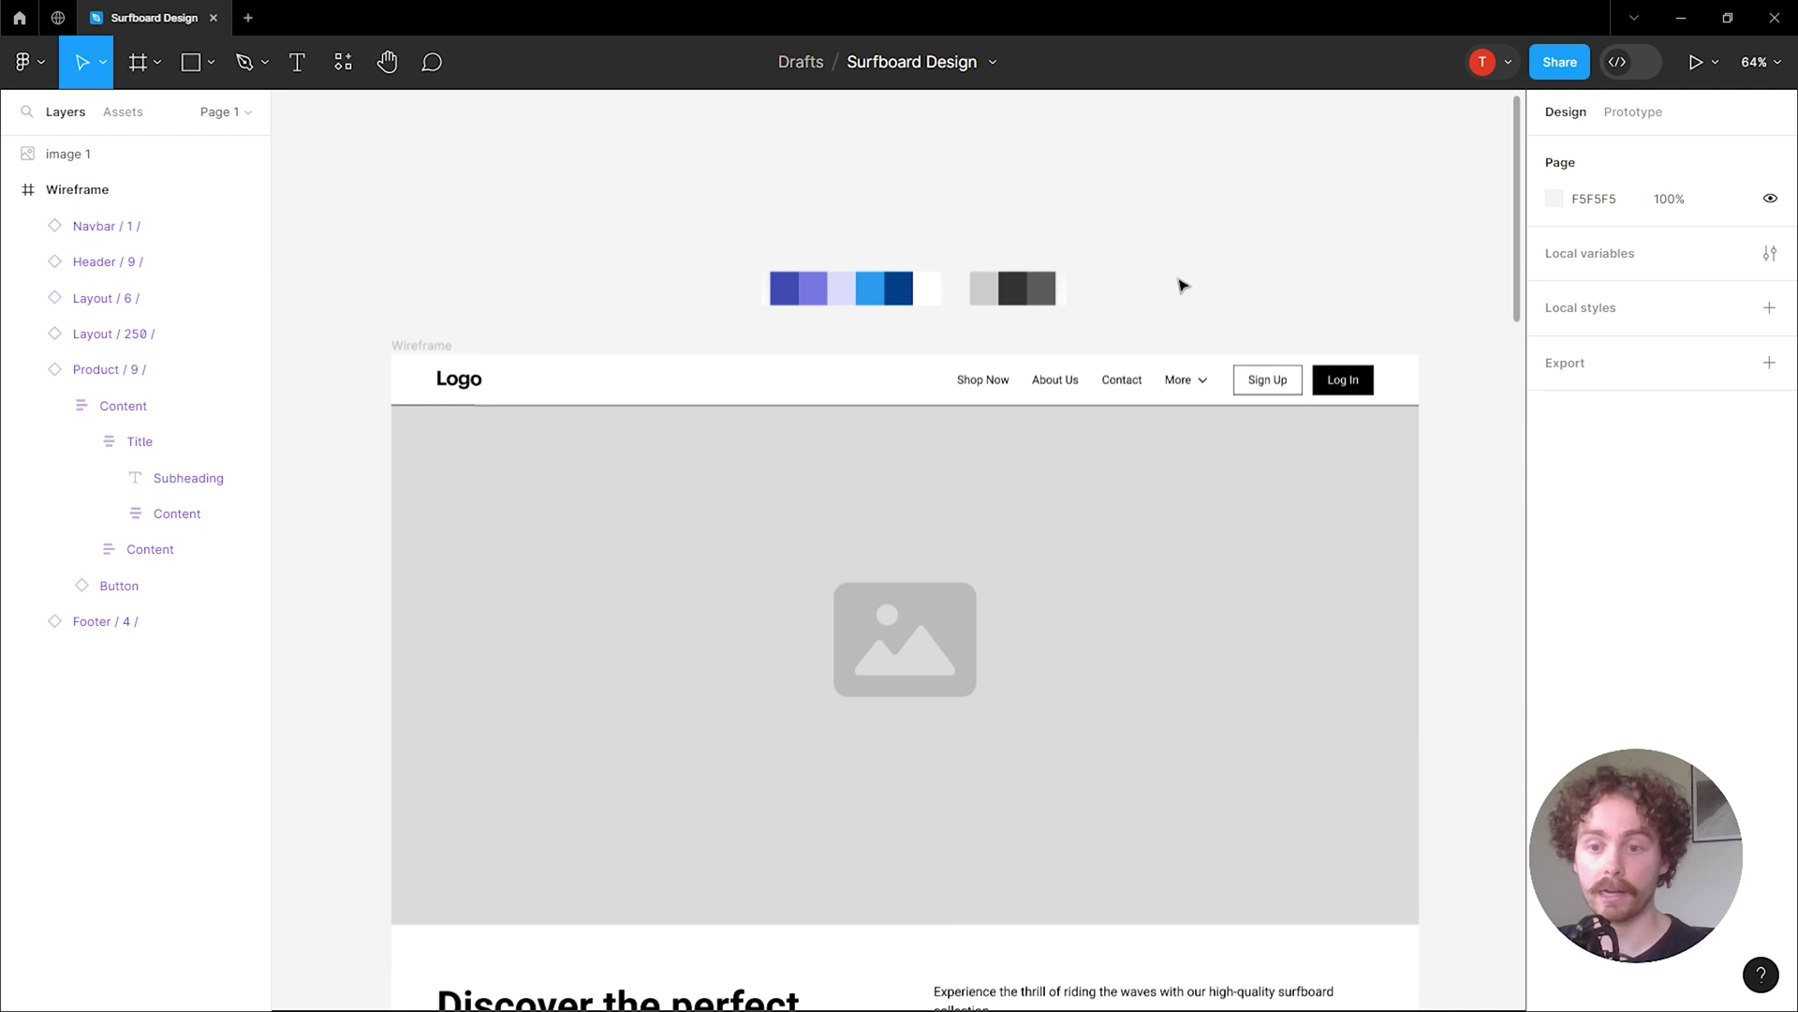
Pan the canvas to bring the wireframe's navbar into view.
{"action": "left_click_drag", "start_coordinate": [1489, 525], "coordinate": [1456, 327]}
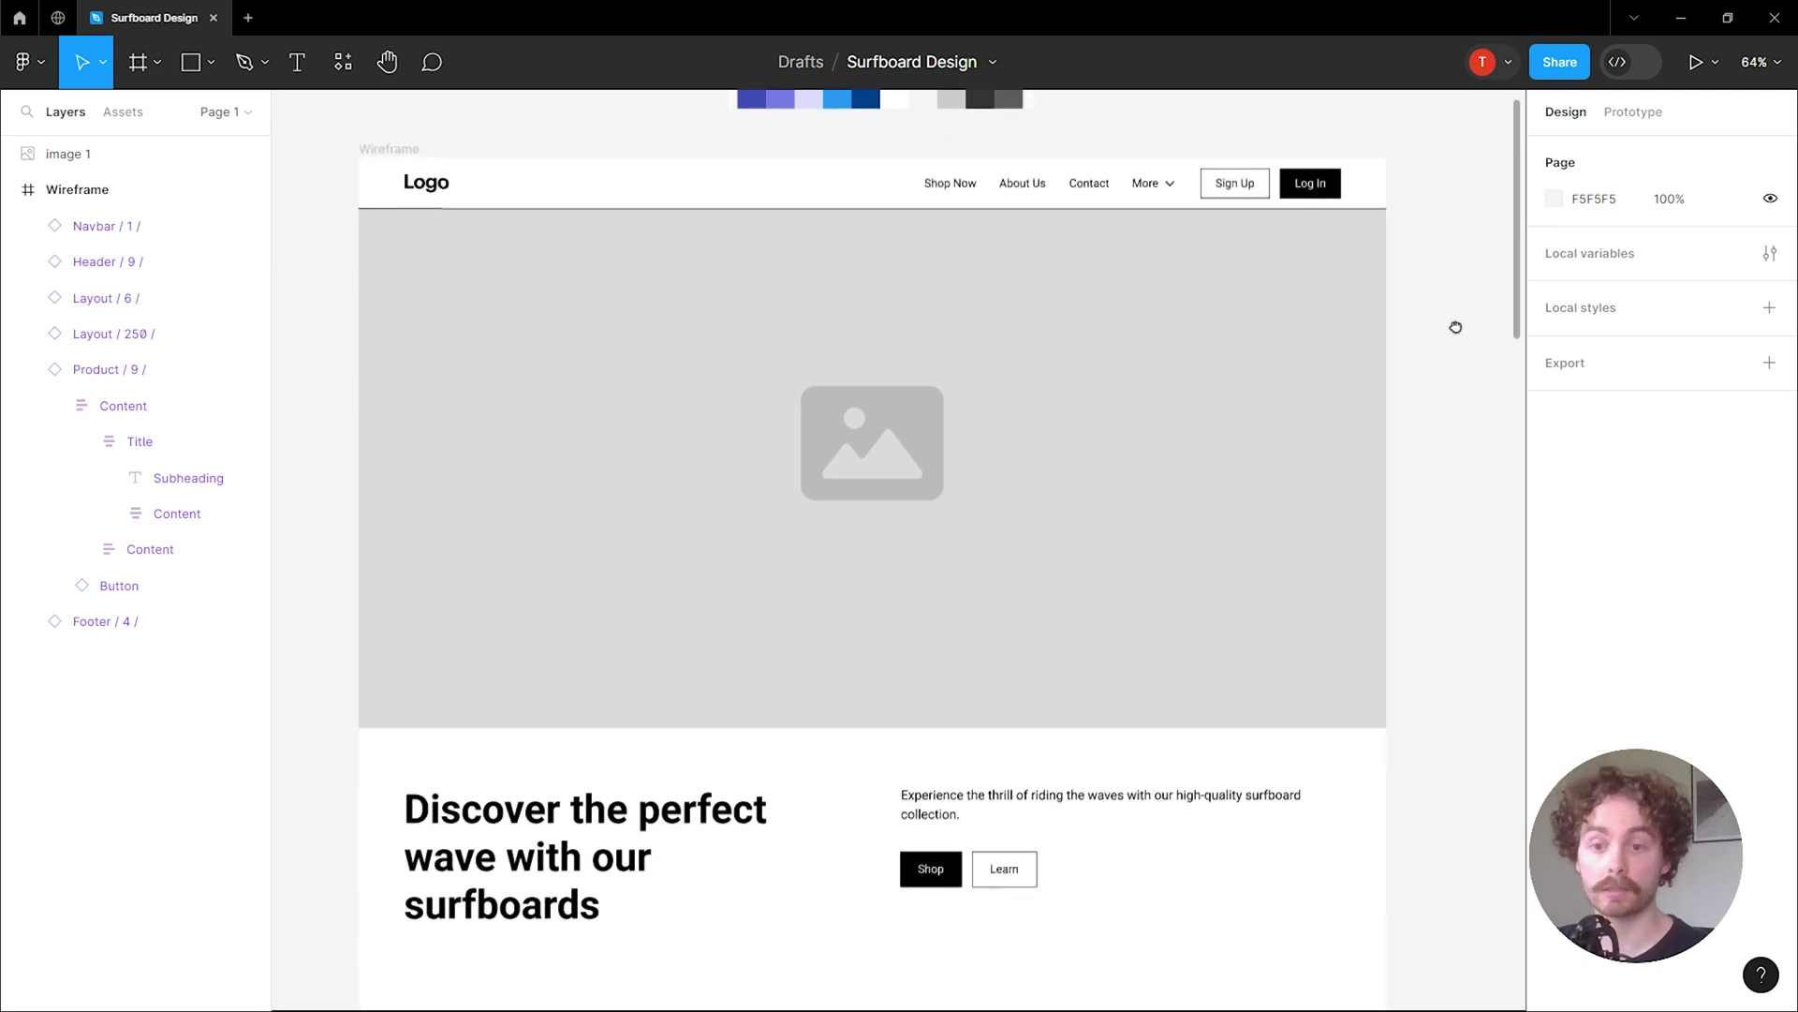
{"action": "left_click_drag", "start_coordinate": [1456, 326], "coordinate": [1494, 393]}
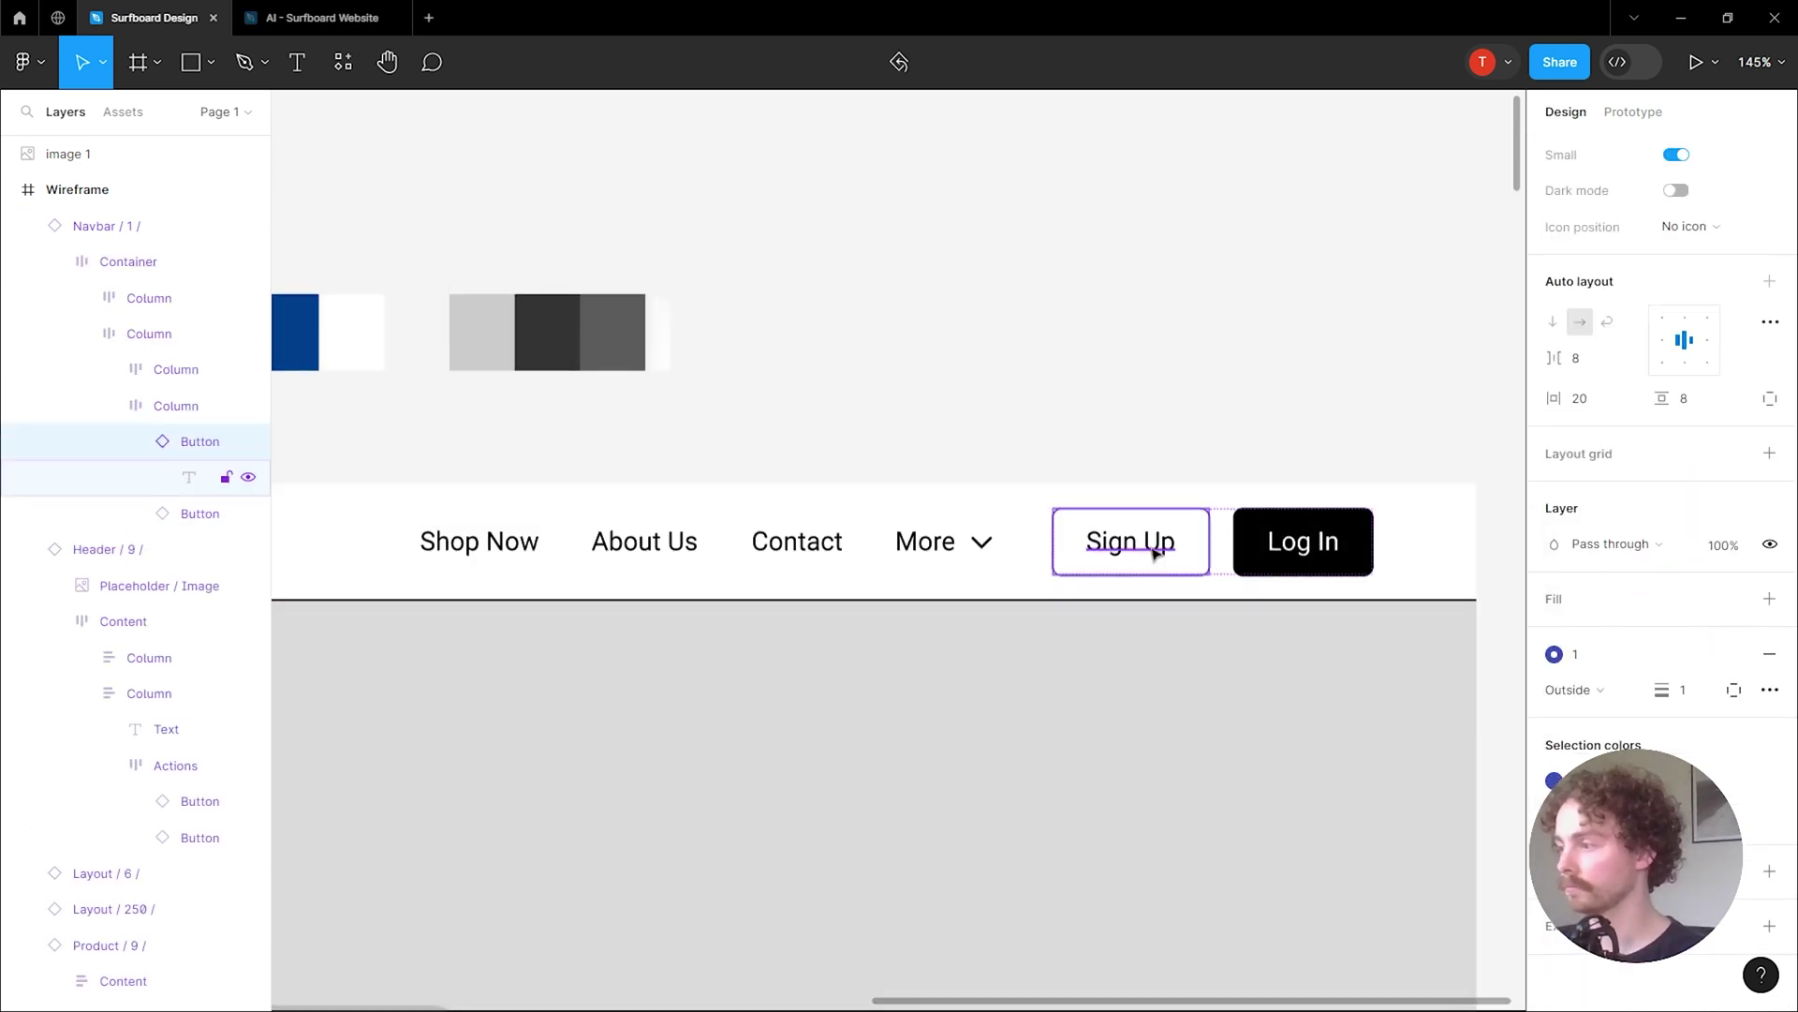
Select the Sign Up/Log In button group and the feature section below the hero.
{"action": "left_click", "coordinate": [1087, 416]}
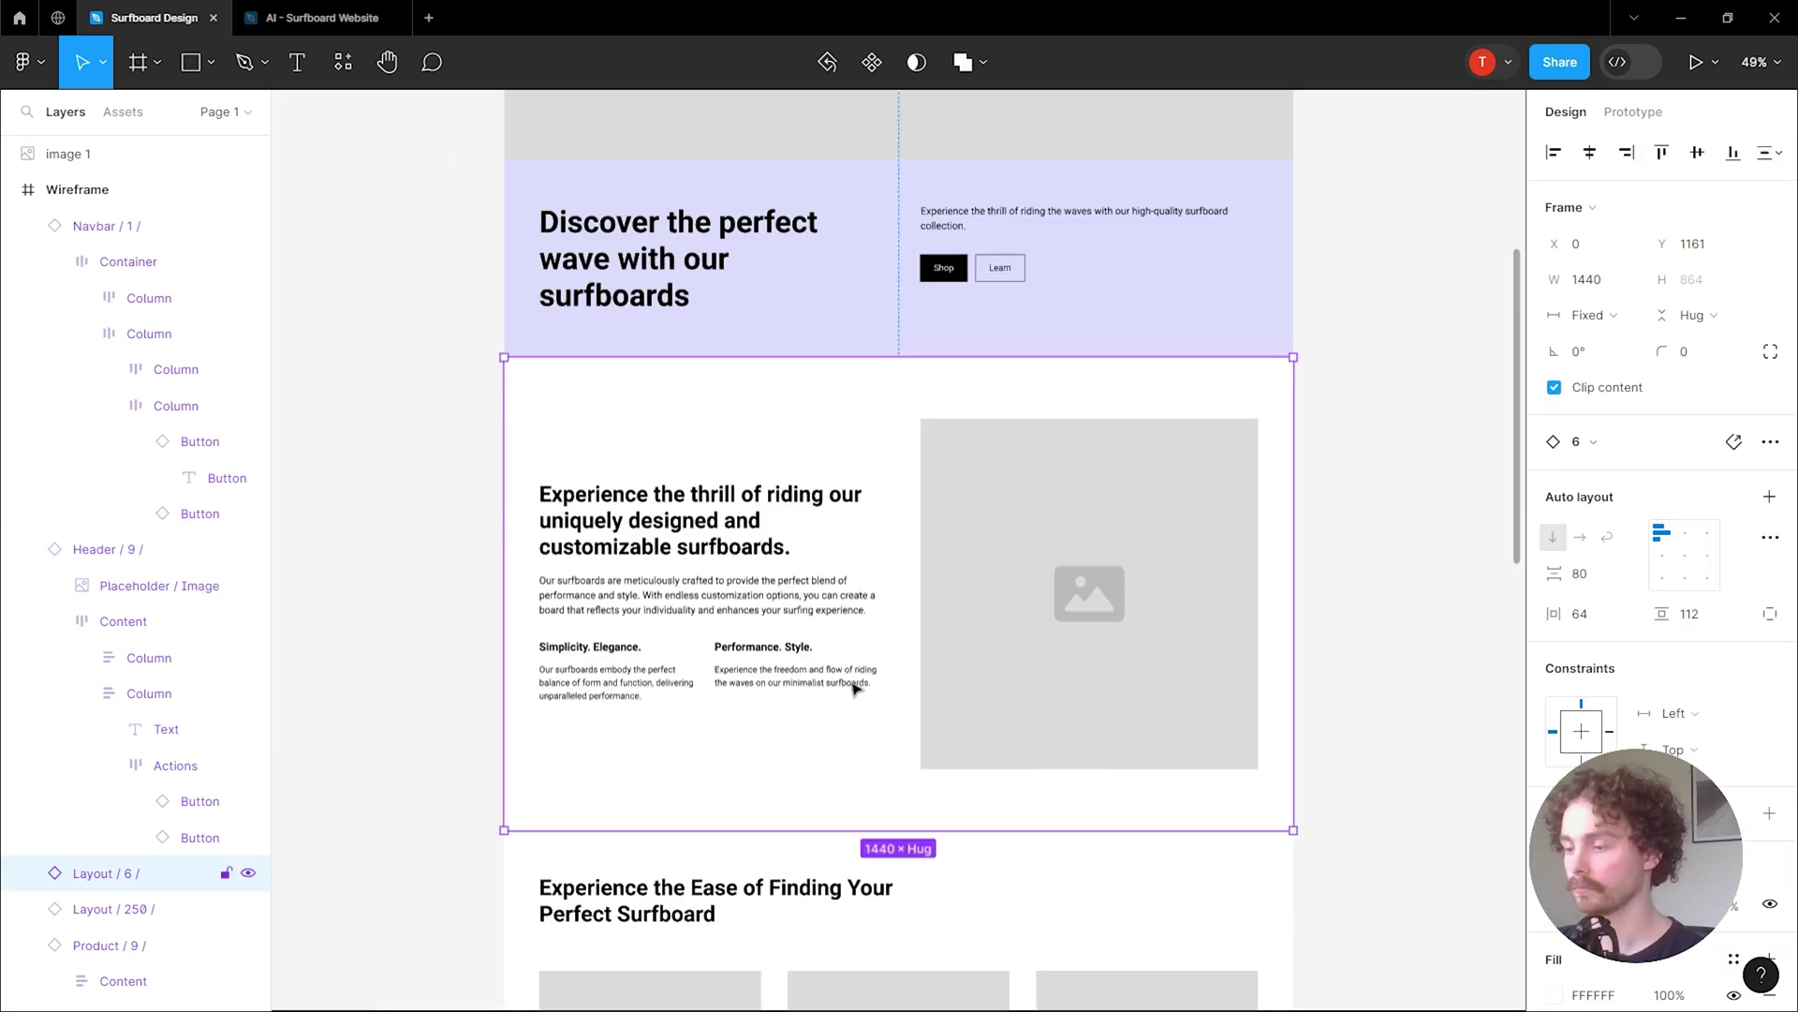
{"action": "scroll", "coordinate": [851, 682], "scroll_direction": "down", "scroll_amount": 15}
{"action": "left_click", "coordinate": [898, 552]}
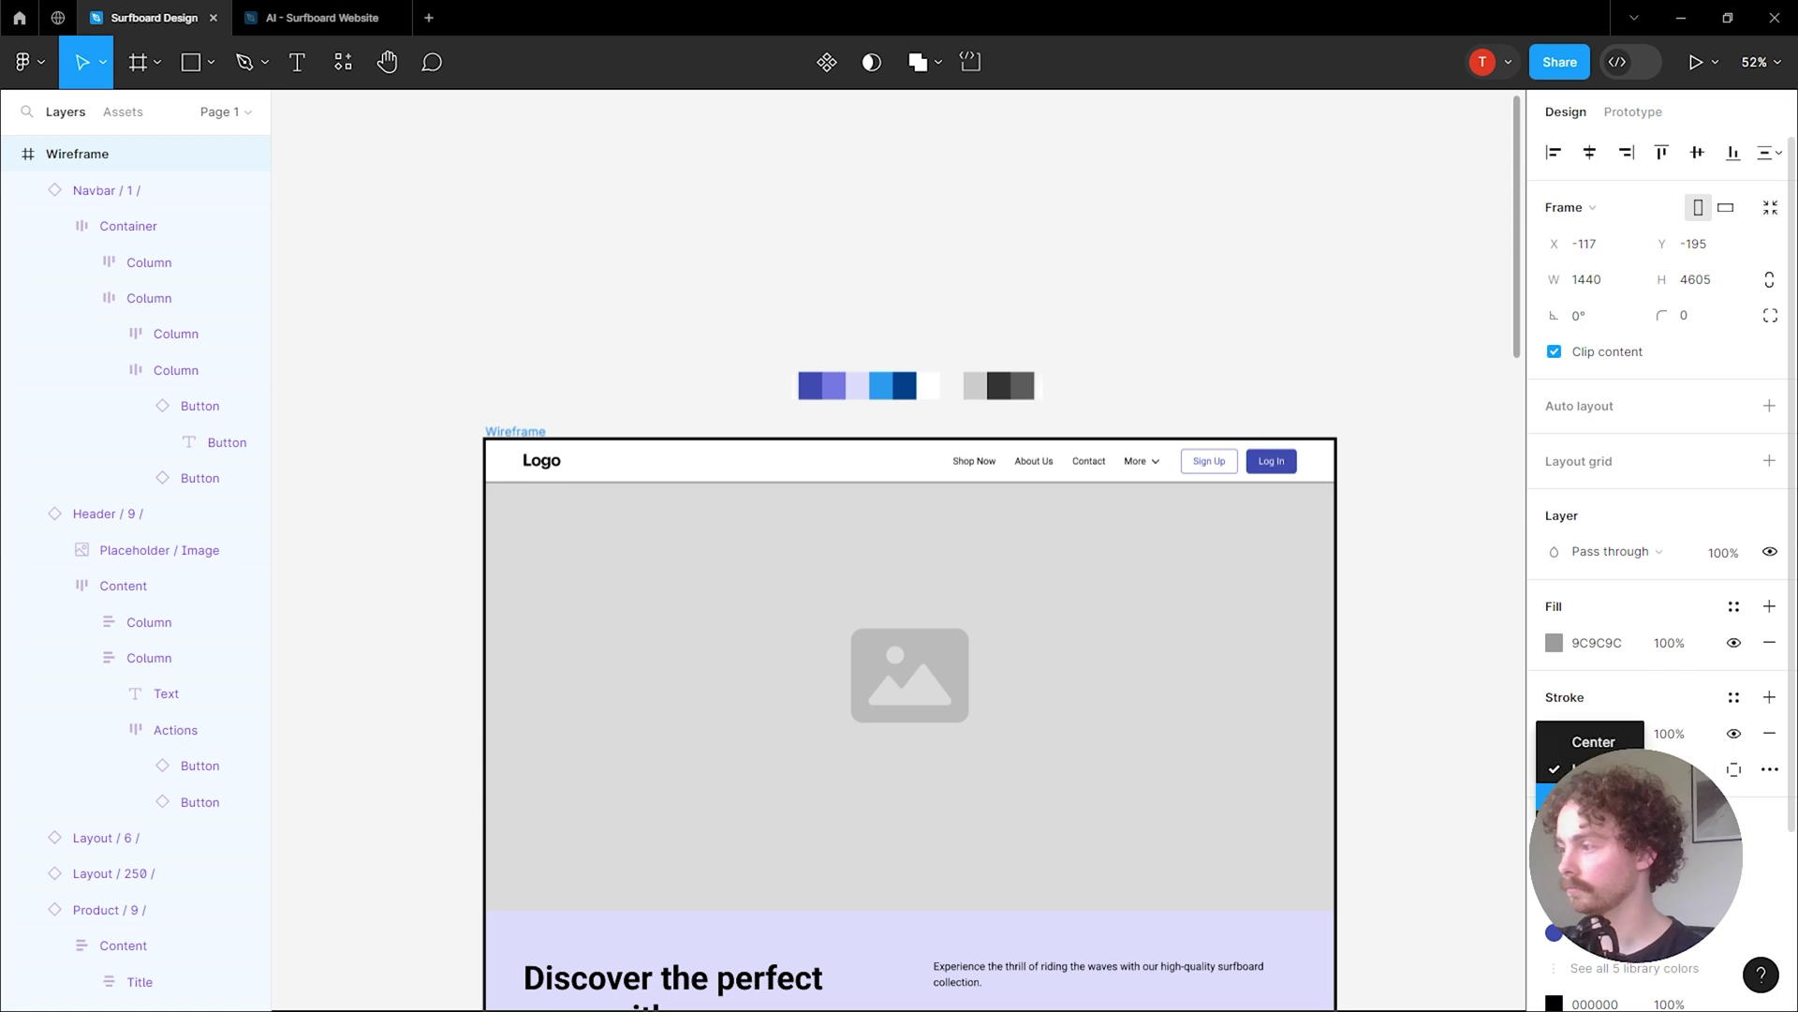
Scroll through the page to review the lavender hero and blurred white navbar.
{"action": "scroll", "coordinate": [1405, 654], "scroll_direction": "down", "scroll_amount": 6}
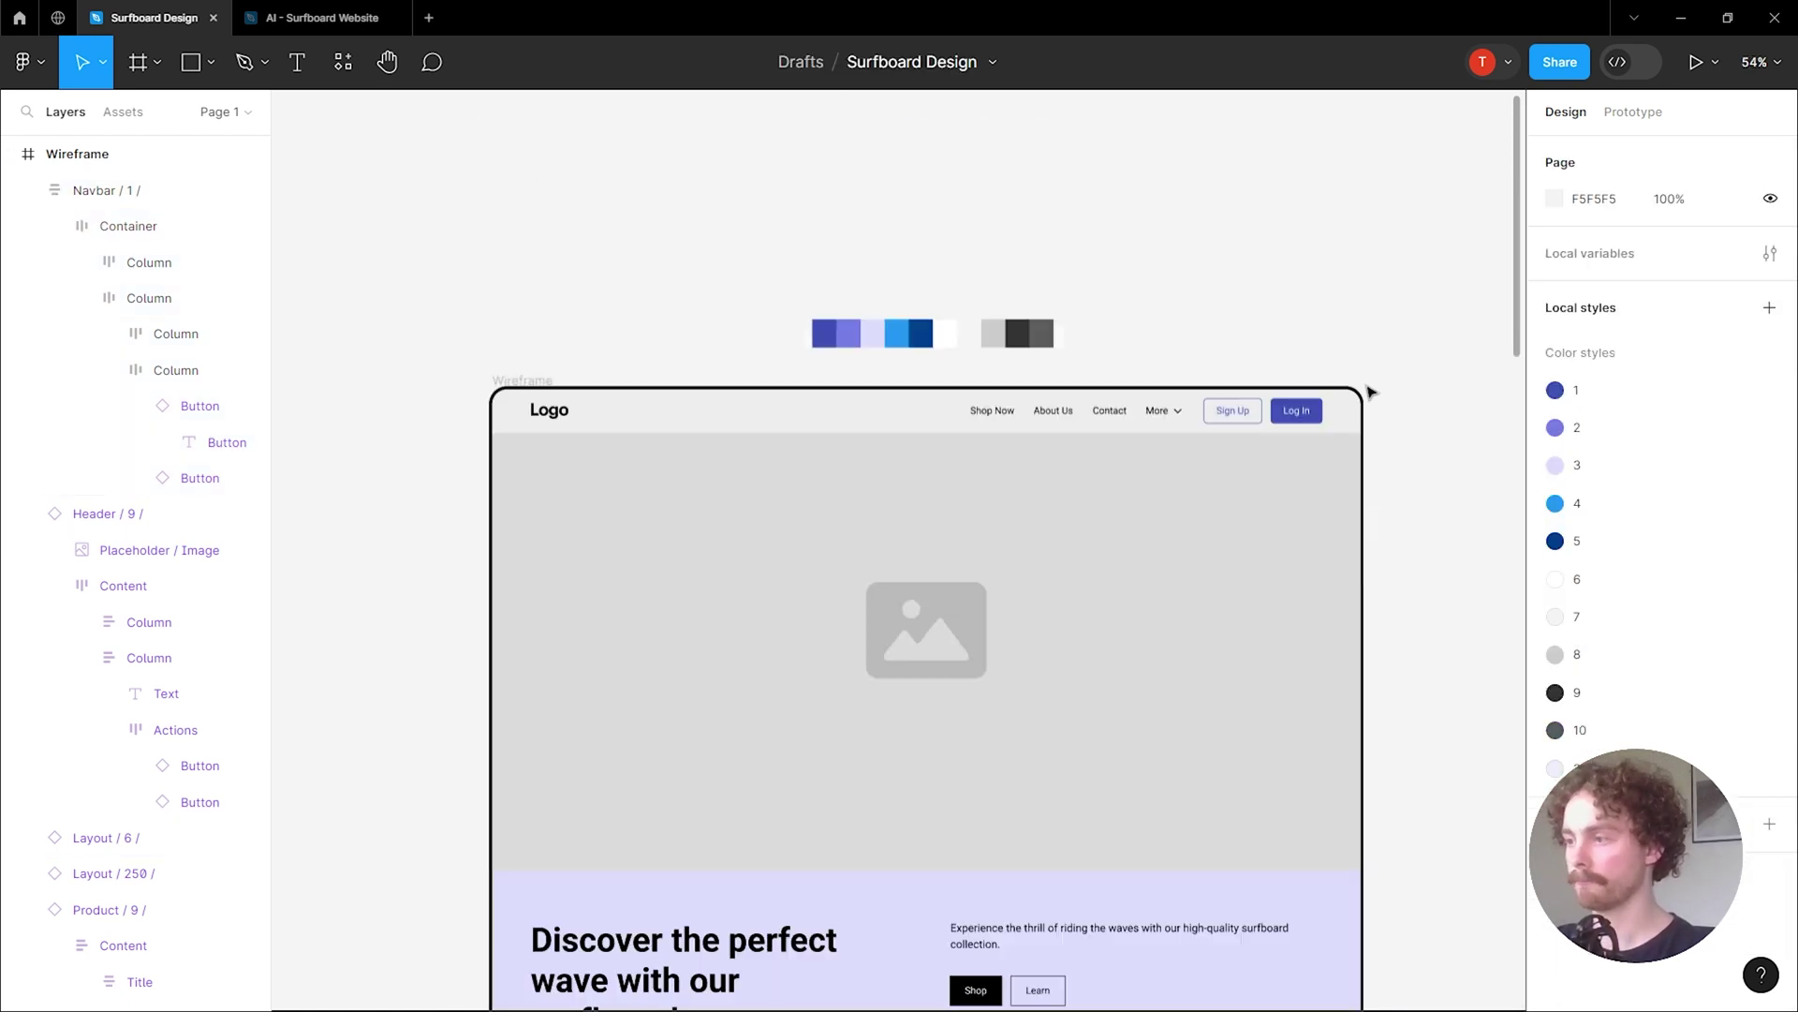
{"action": "scroll", "coordinate": [843, 440], "scroll_direction": "down", "scroll_amount": 3}
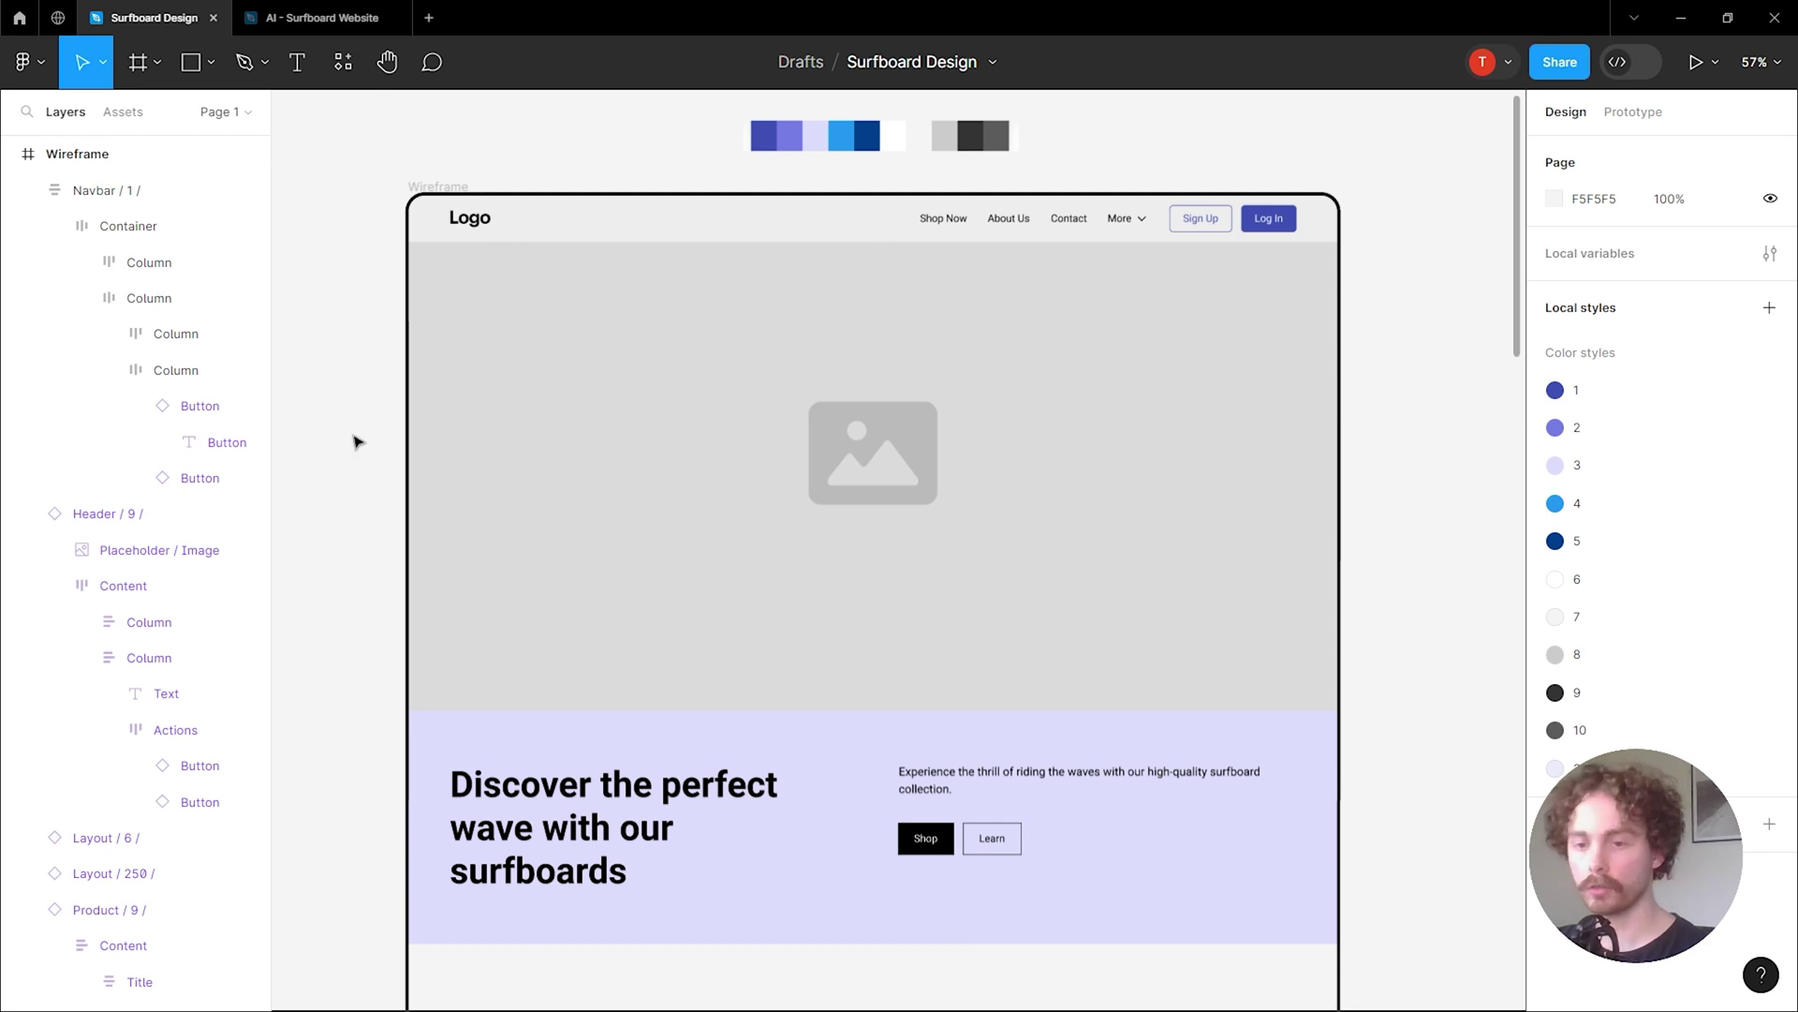
{"action": "scroll", "coordinate": [346, 497], "scroll_direction": "down", "scroll_amount": 5}
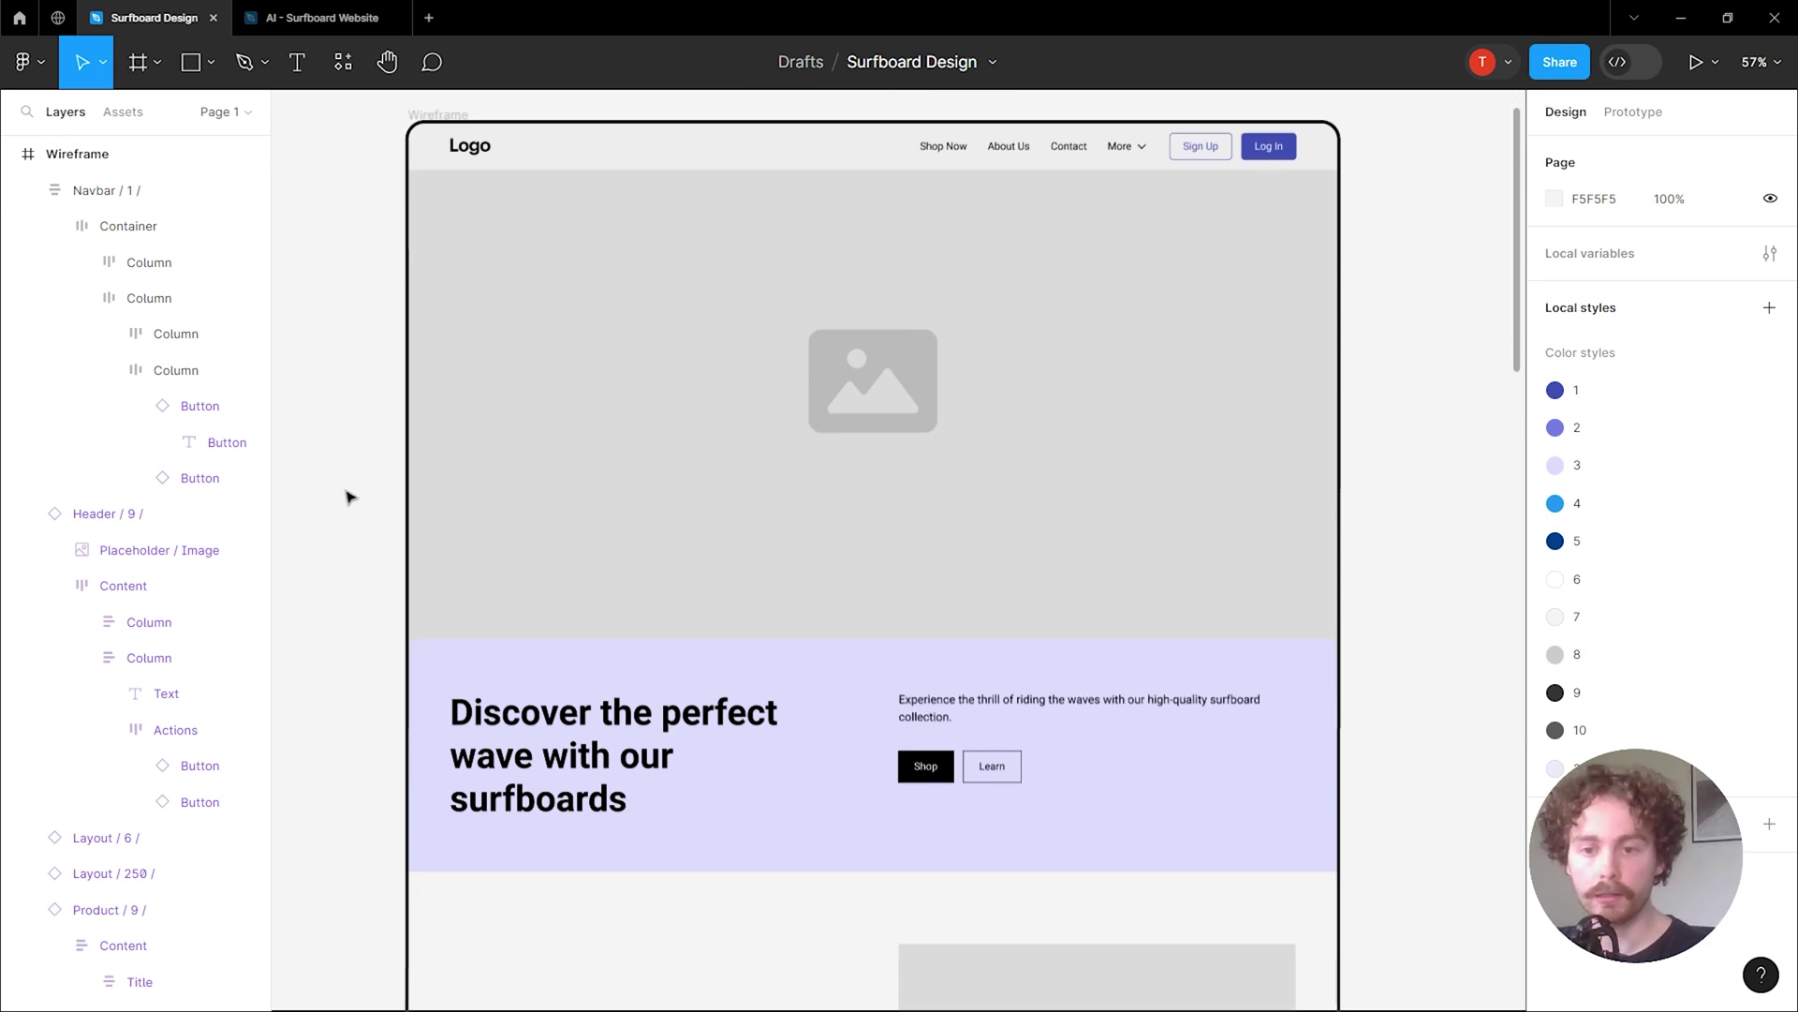
{"action": "scroll", "coordinate": [347, 496], "scroll_direction": "down", "scroll_amount": 10}
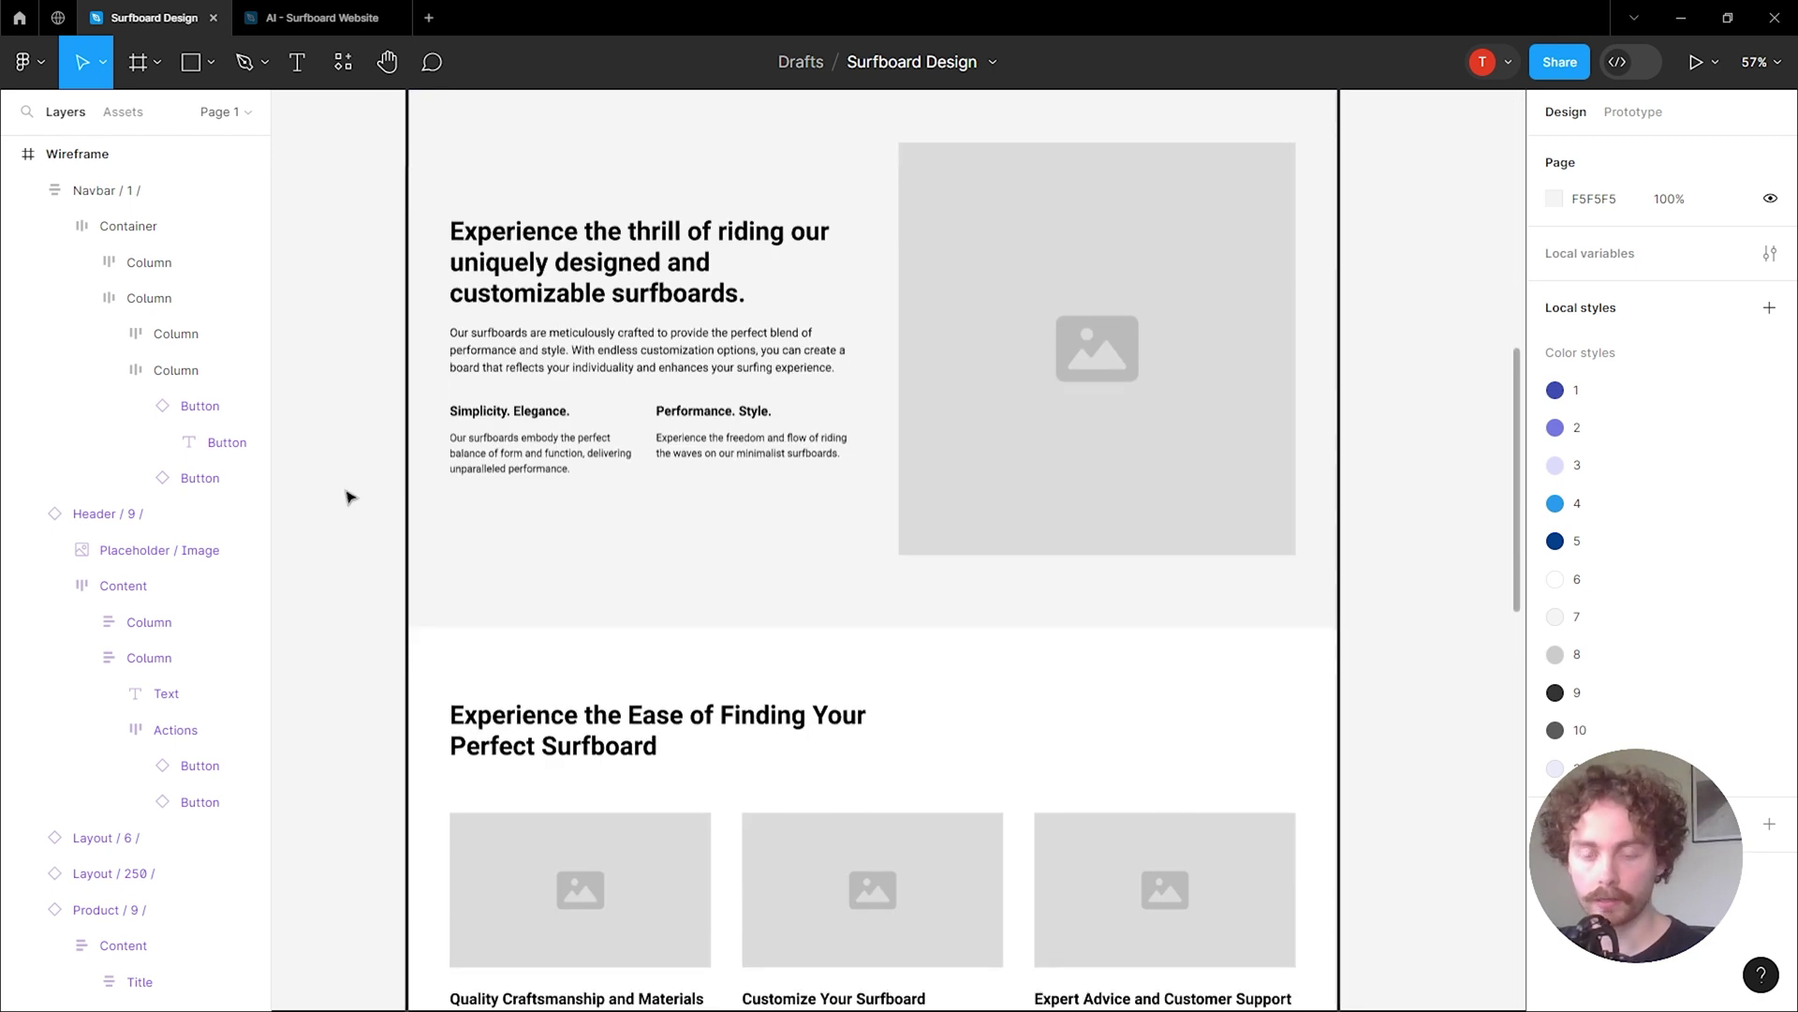
{"action": "scroll", "coordinate": [347, 496], "scroll_direction": "down", "scroll_amount": 10}
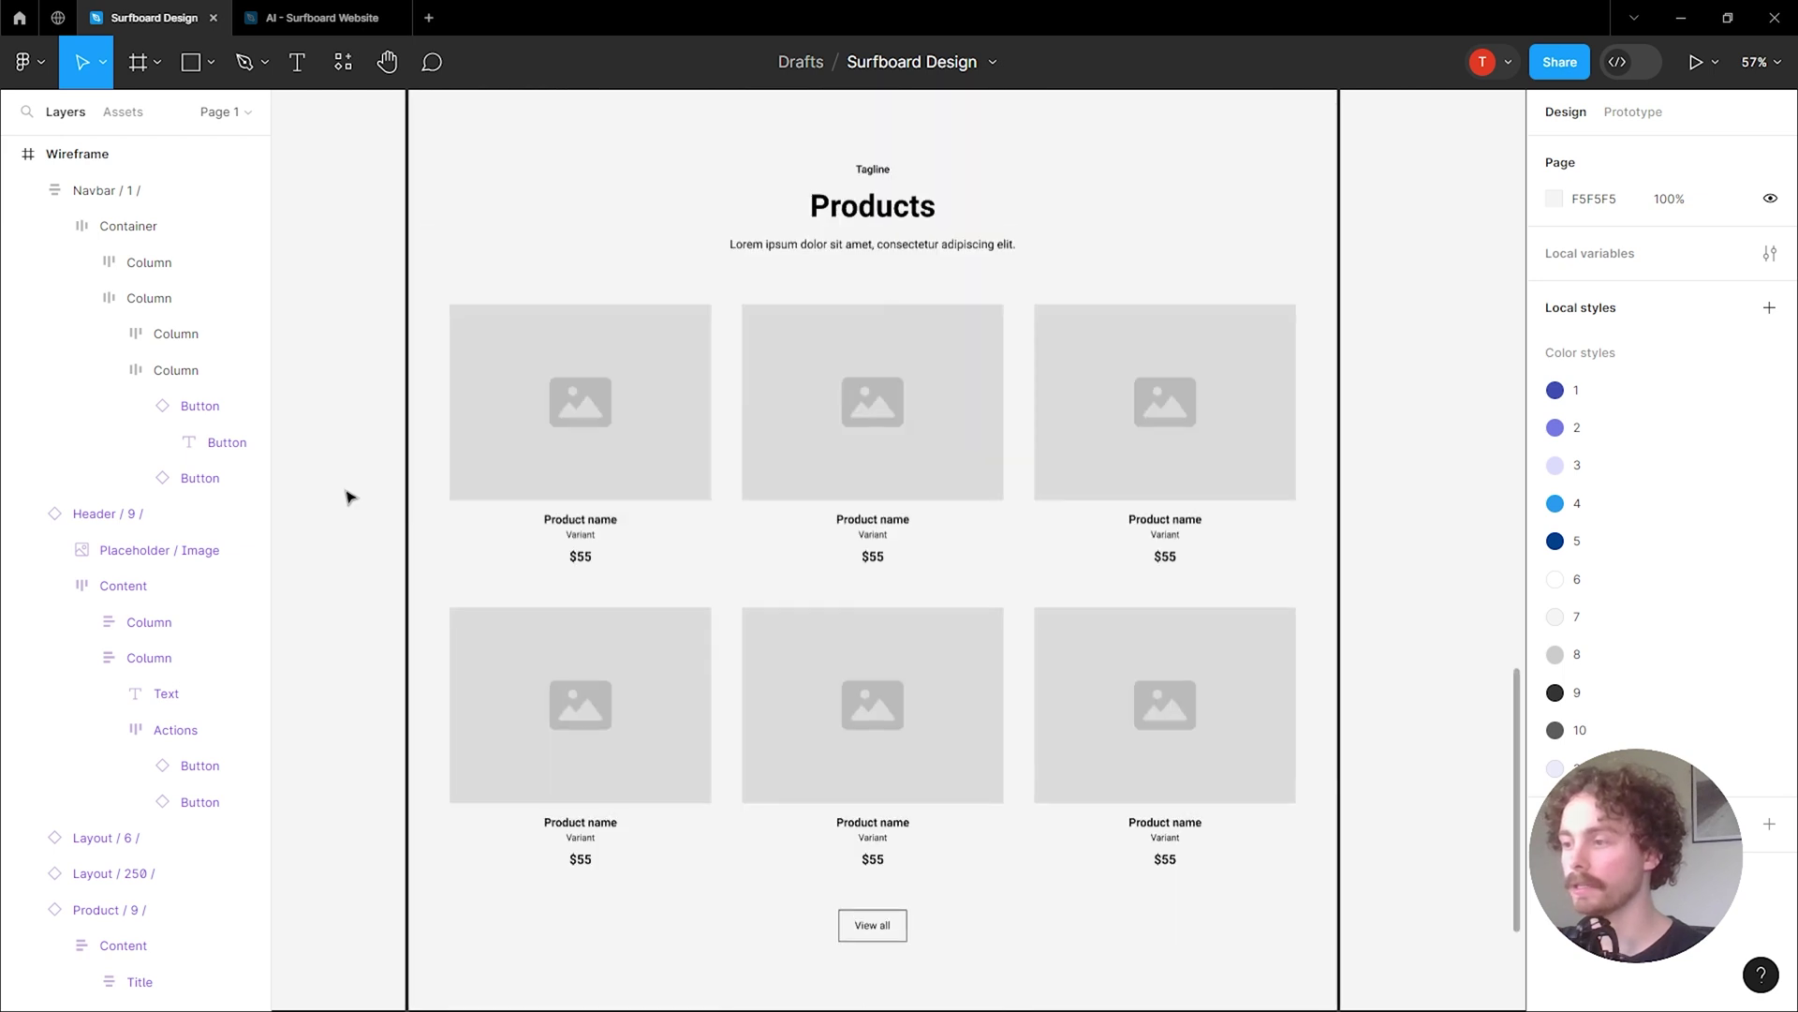
{"action": "scroll", "coordinate": [346, 497], "scroll_direction": "up", "scroll_amount": 10}
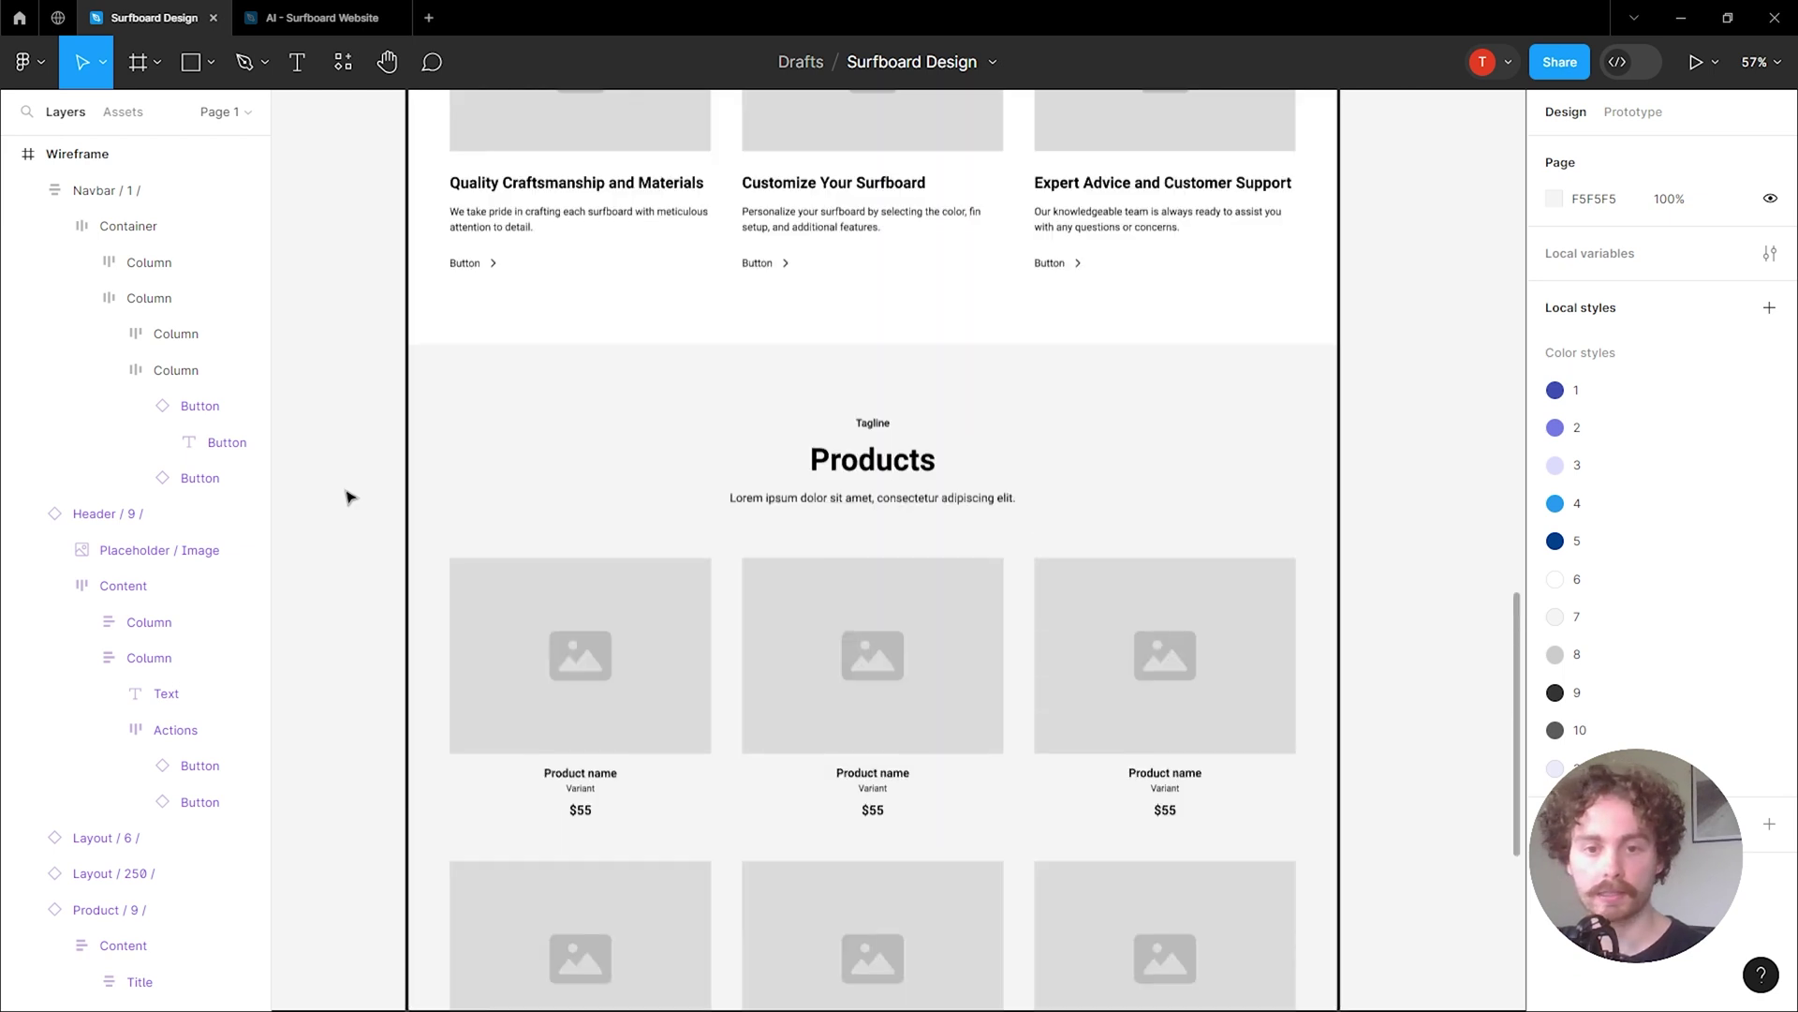
{"action": "scroll", "coordinate": [346, 496], "scroll_direction": "up", "scroll_amount": 10}
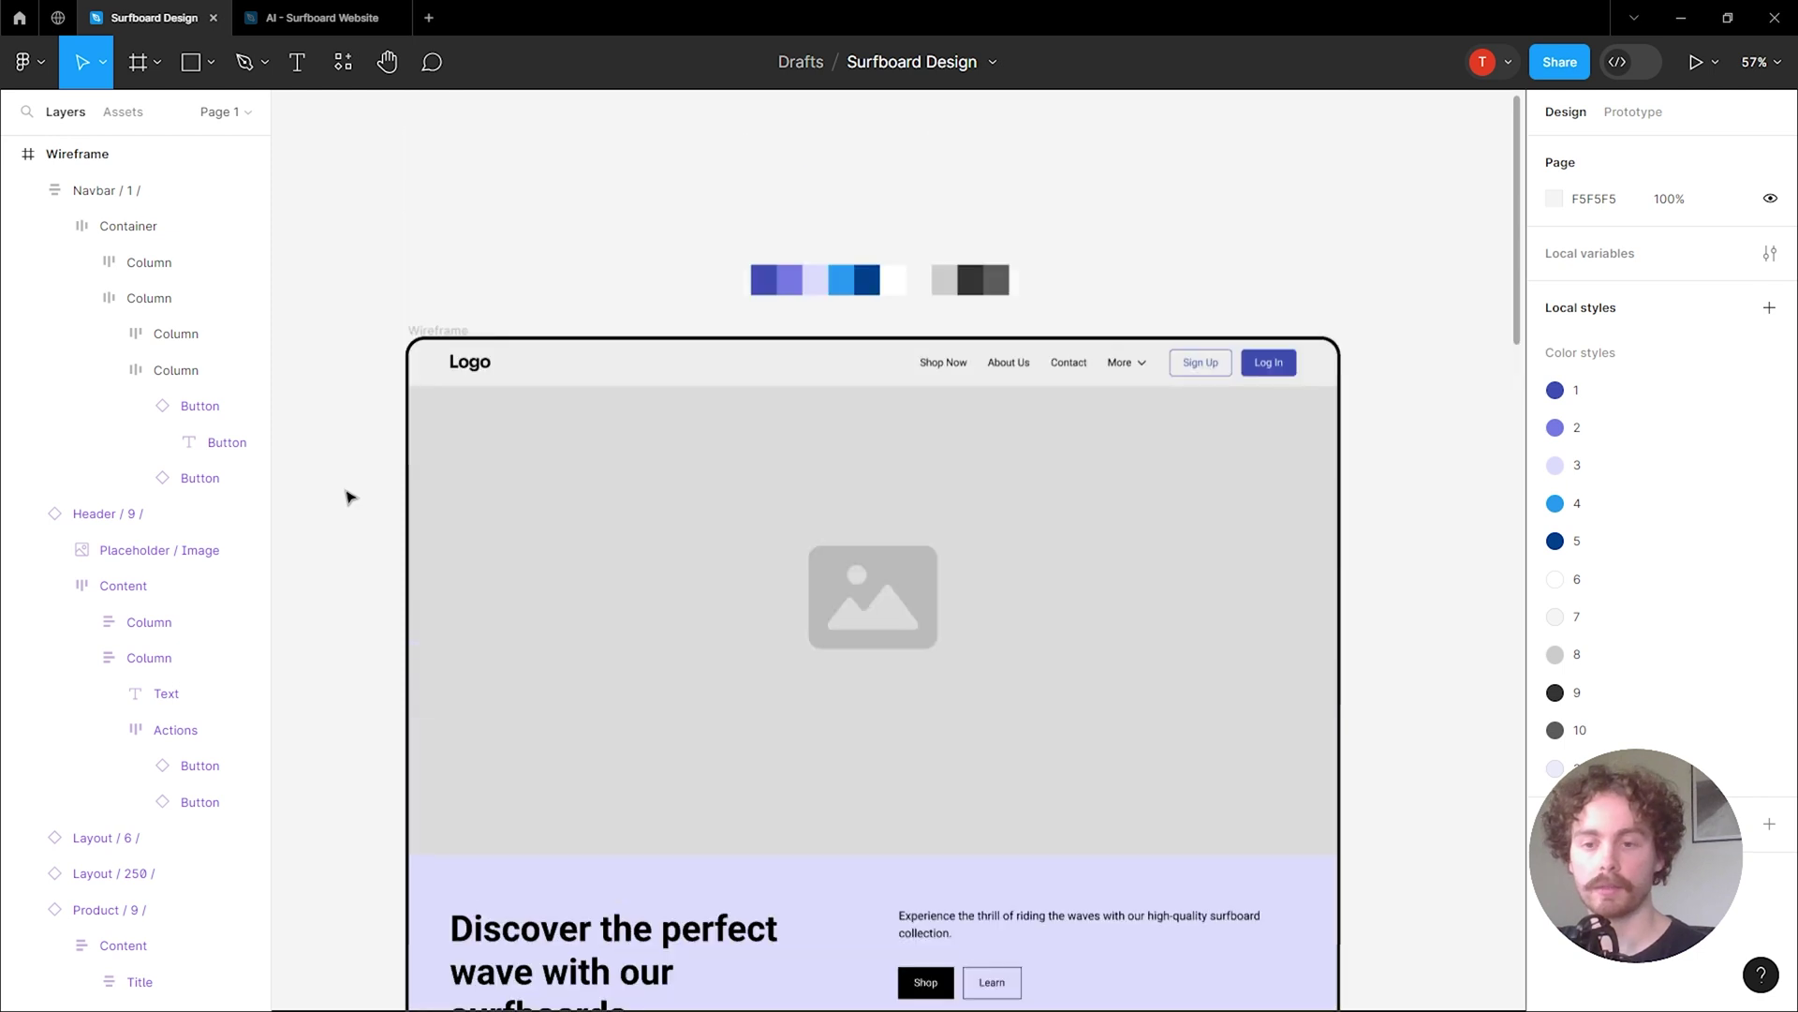
{"action": "scroll", "coordinate": [349, 497], "scroll_direction": "down", "scroll_amount": 1}
{"action": "scroll", "coordinate": [370, 325], "scroll_direction": "up", "scroll_amount": 5}
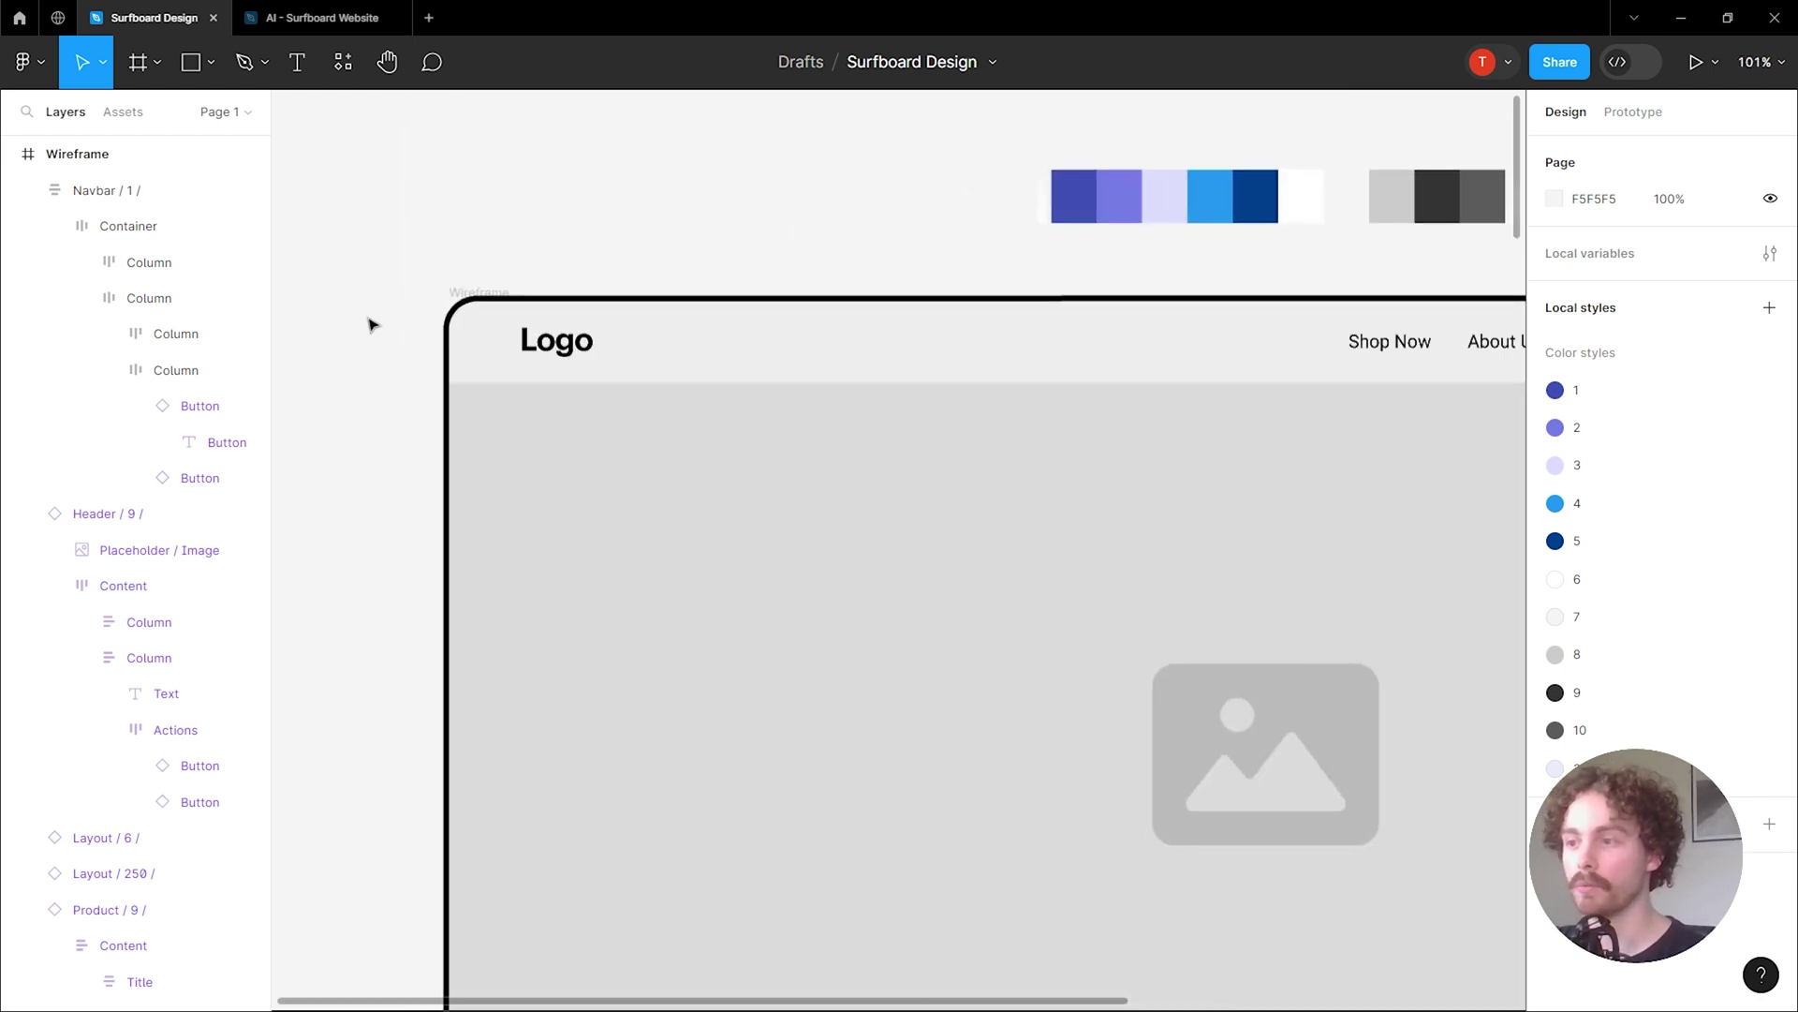
{"action": "scroll", "coordinate": [370, 325], "scroll_direction": "up", "scroll_amount": 3}
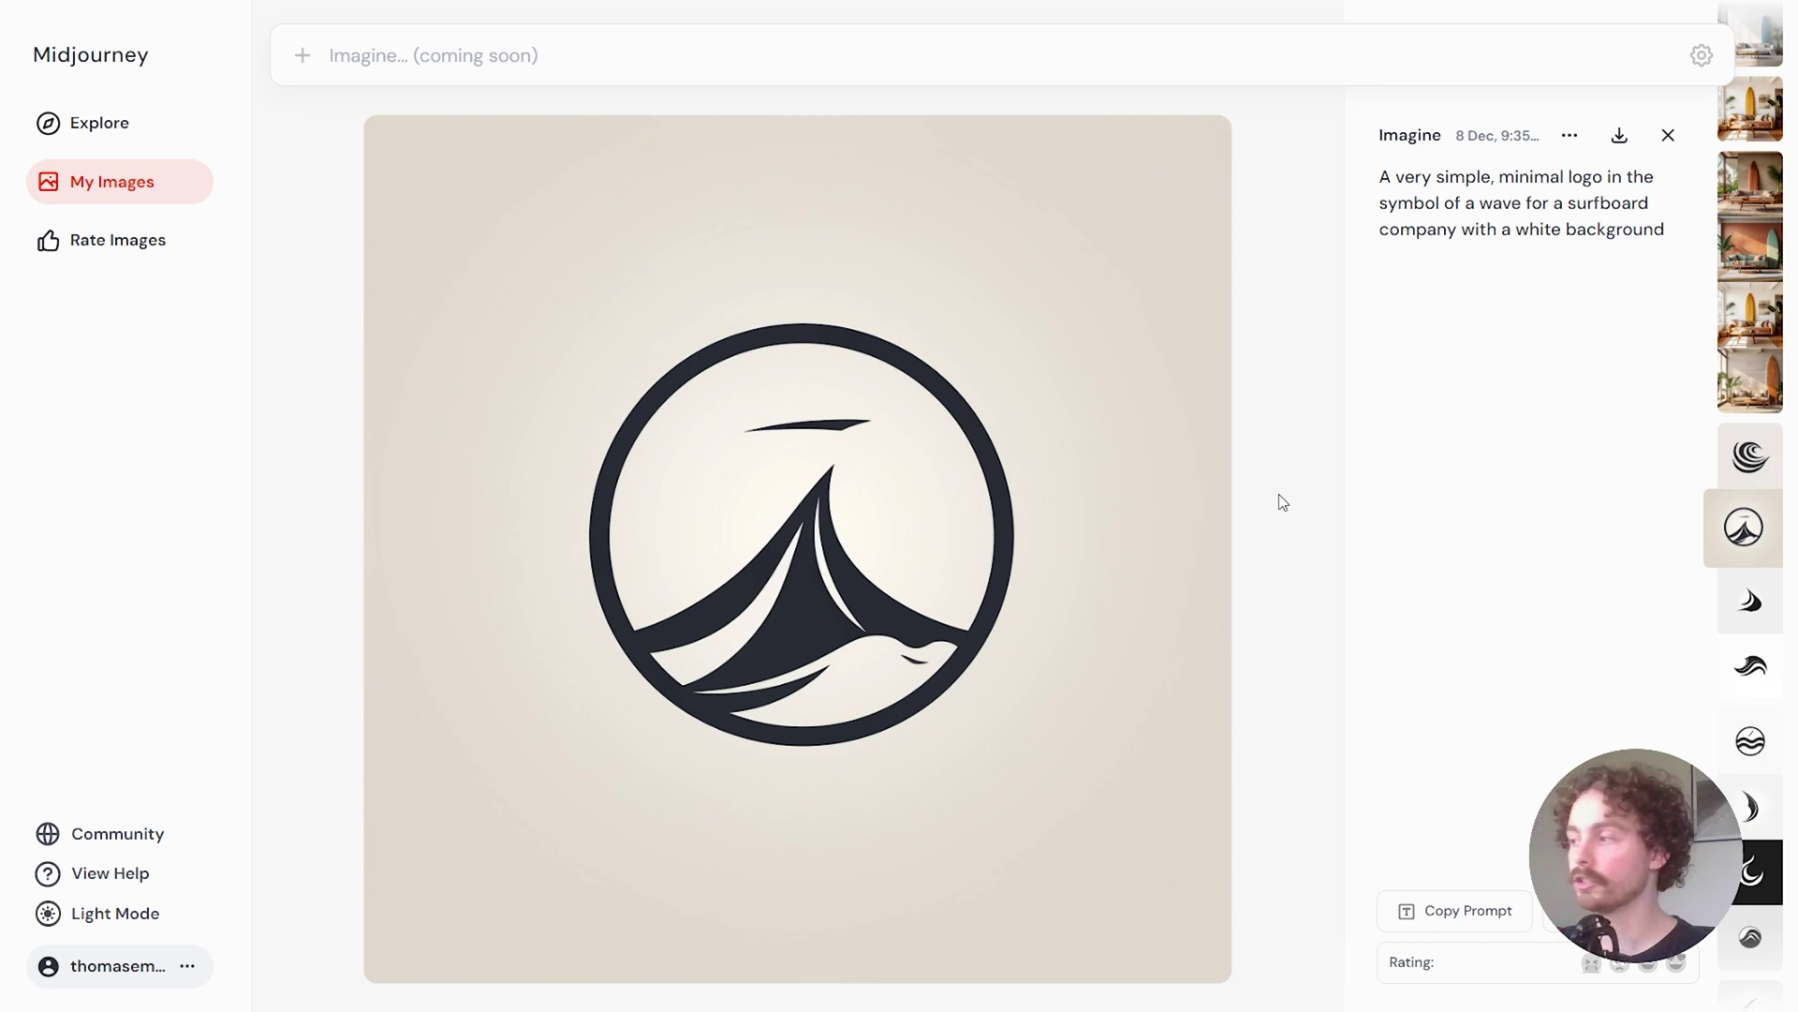
Compare the black wave and circled wavy-lines logos, then return to the circled sail logo.
{"action": "left_click", "coordinate": [1743, 641]}
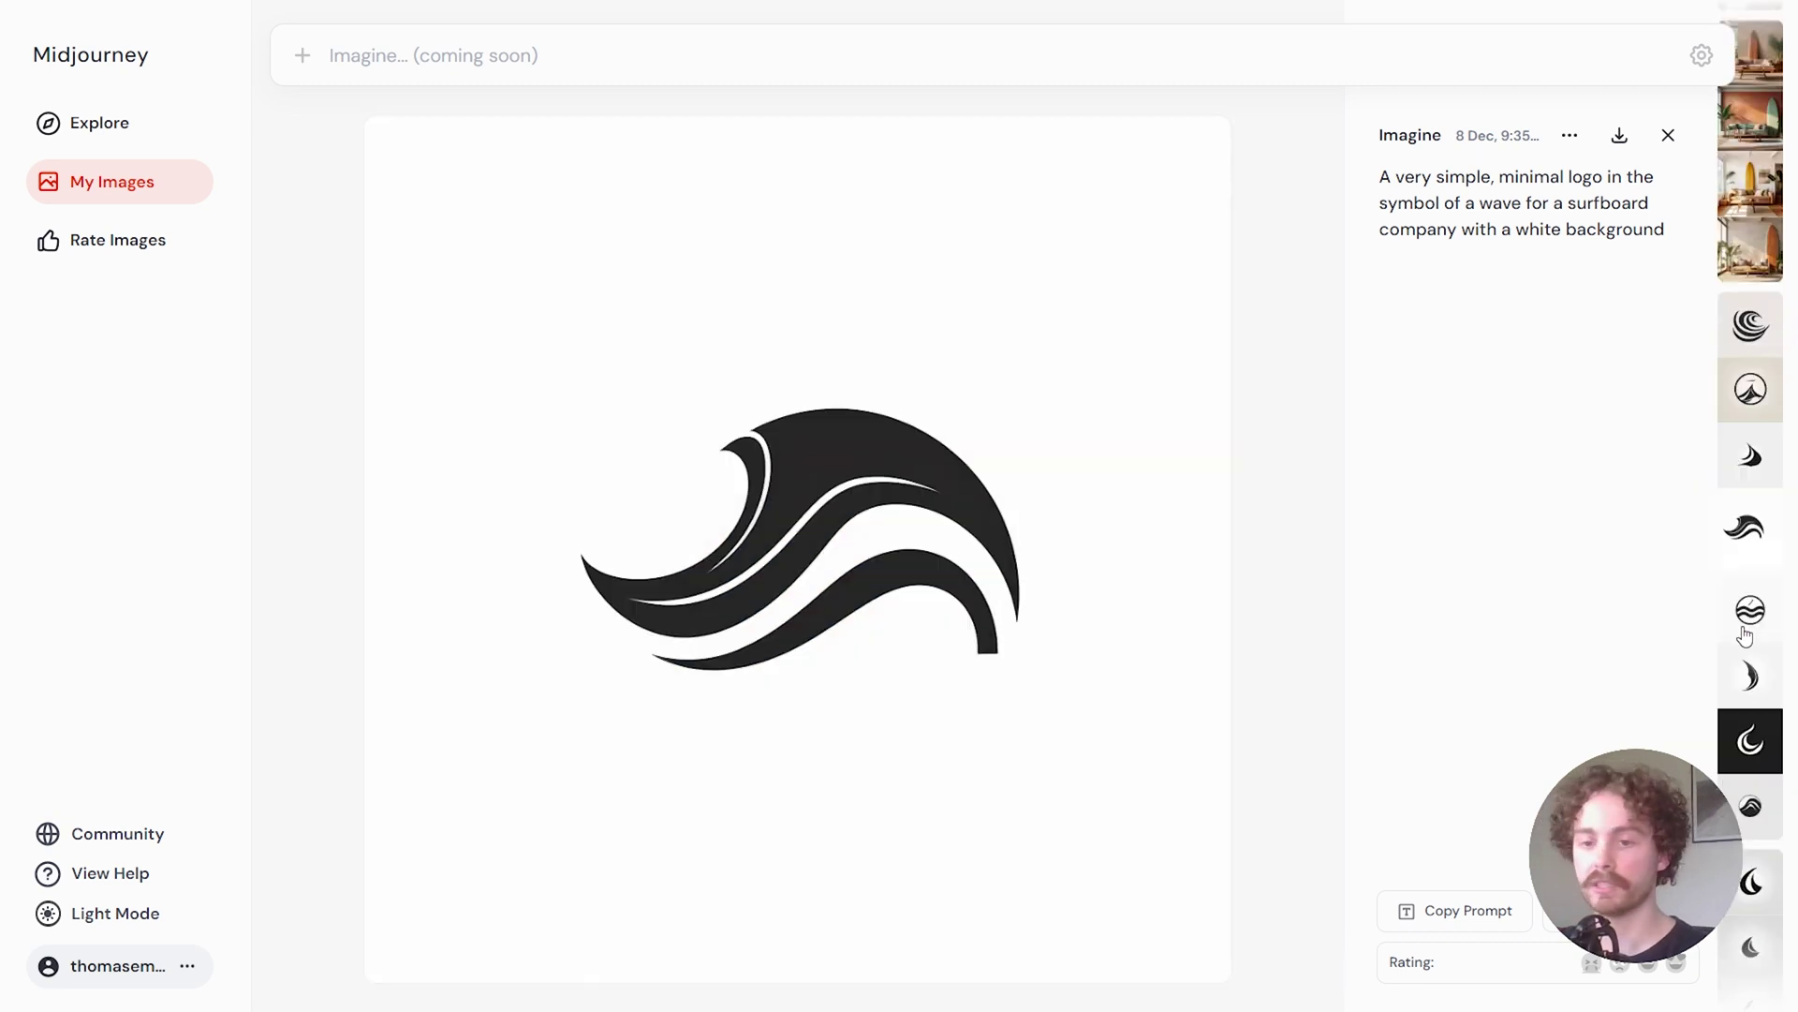
{"action": "left_click", "coordinate": [1745, 637]}
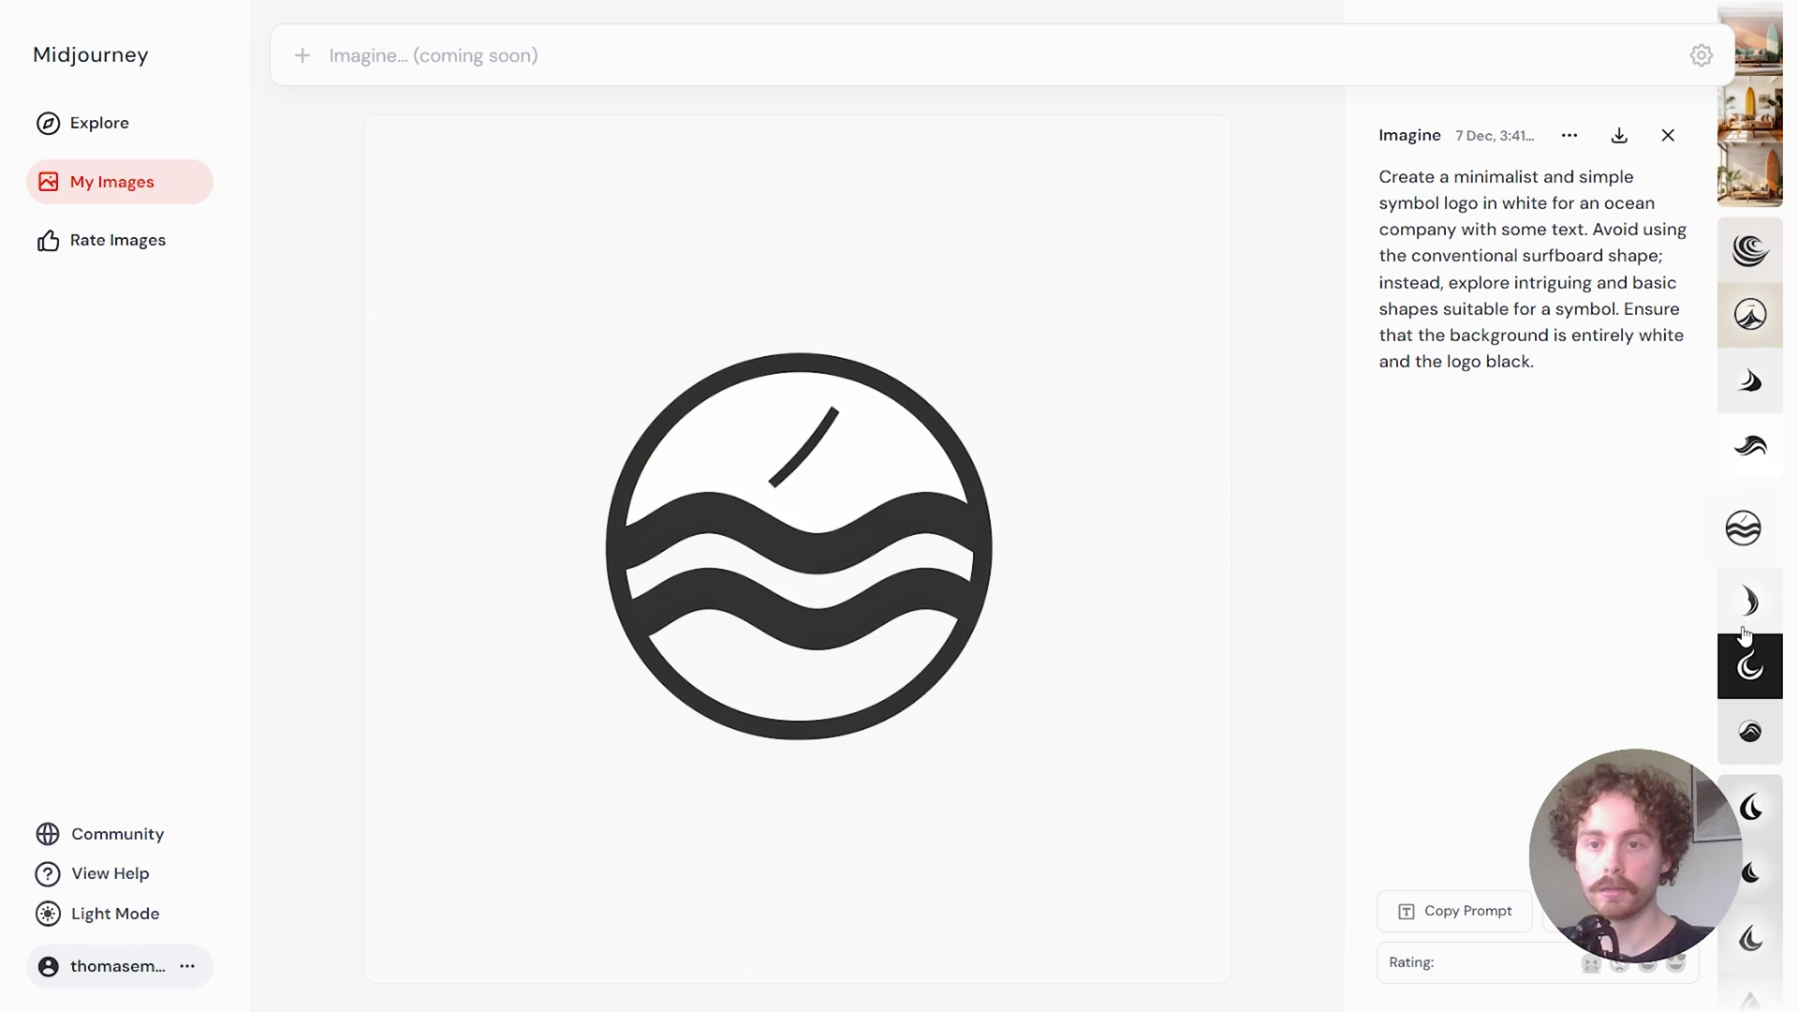
{"action": "scroll", "coordinate": [1745, 637], "scroll_direction": "up", "scroll_amount": 2}
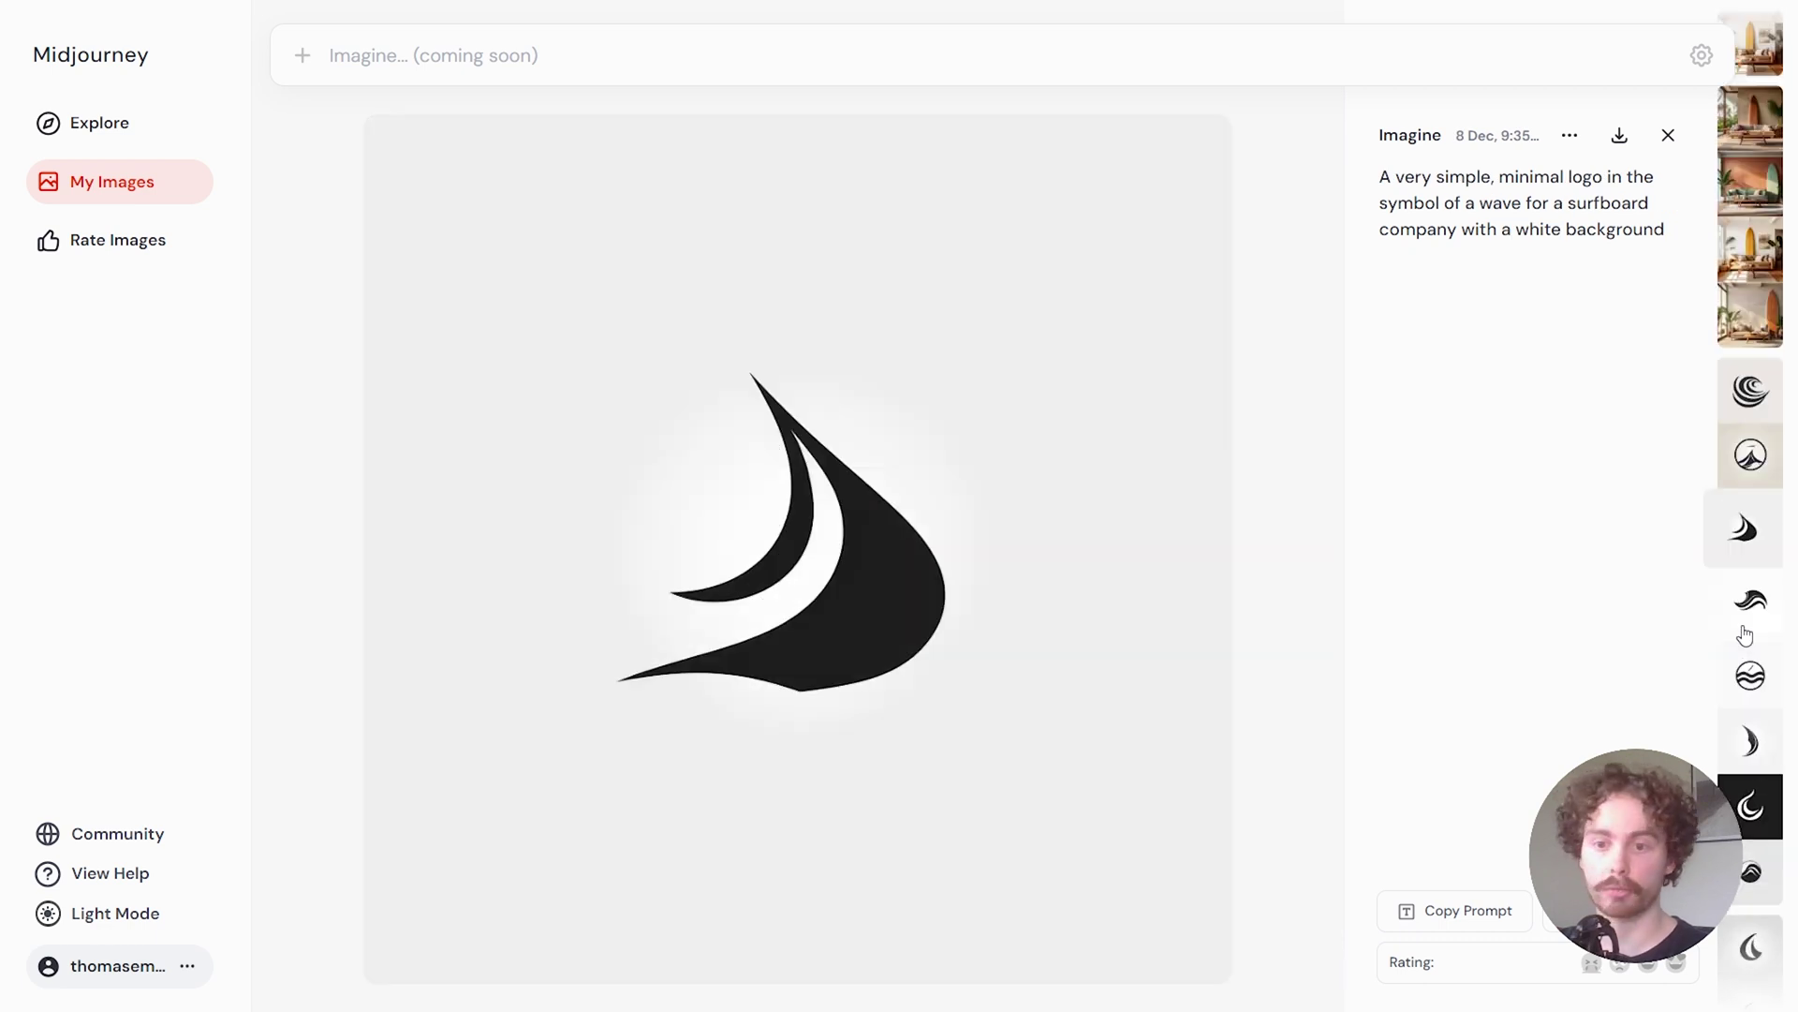
{"action": "left_click", "coordinate": [1751, 457]}
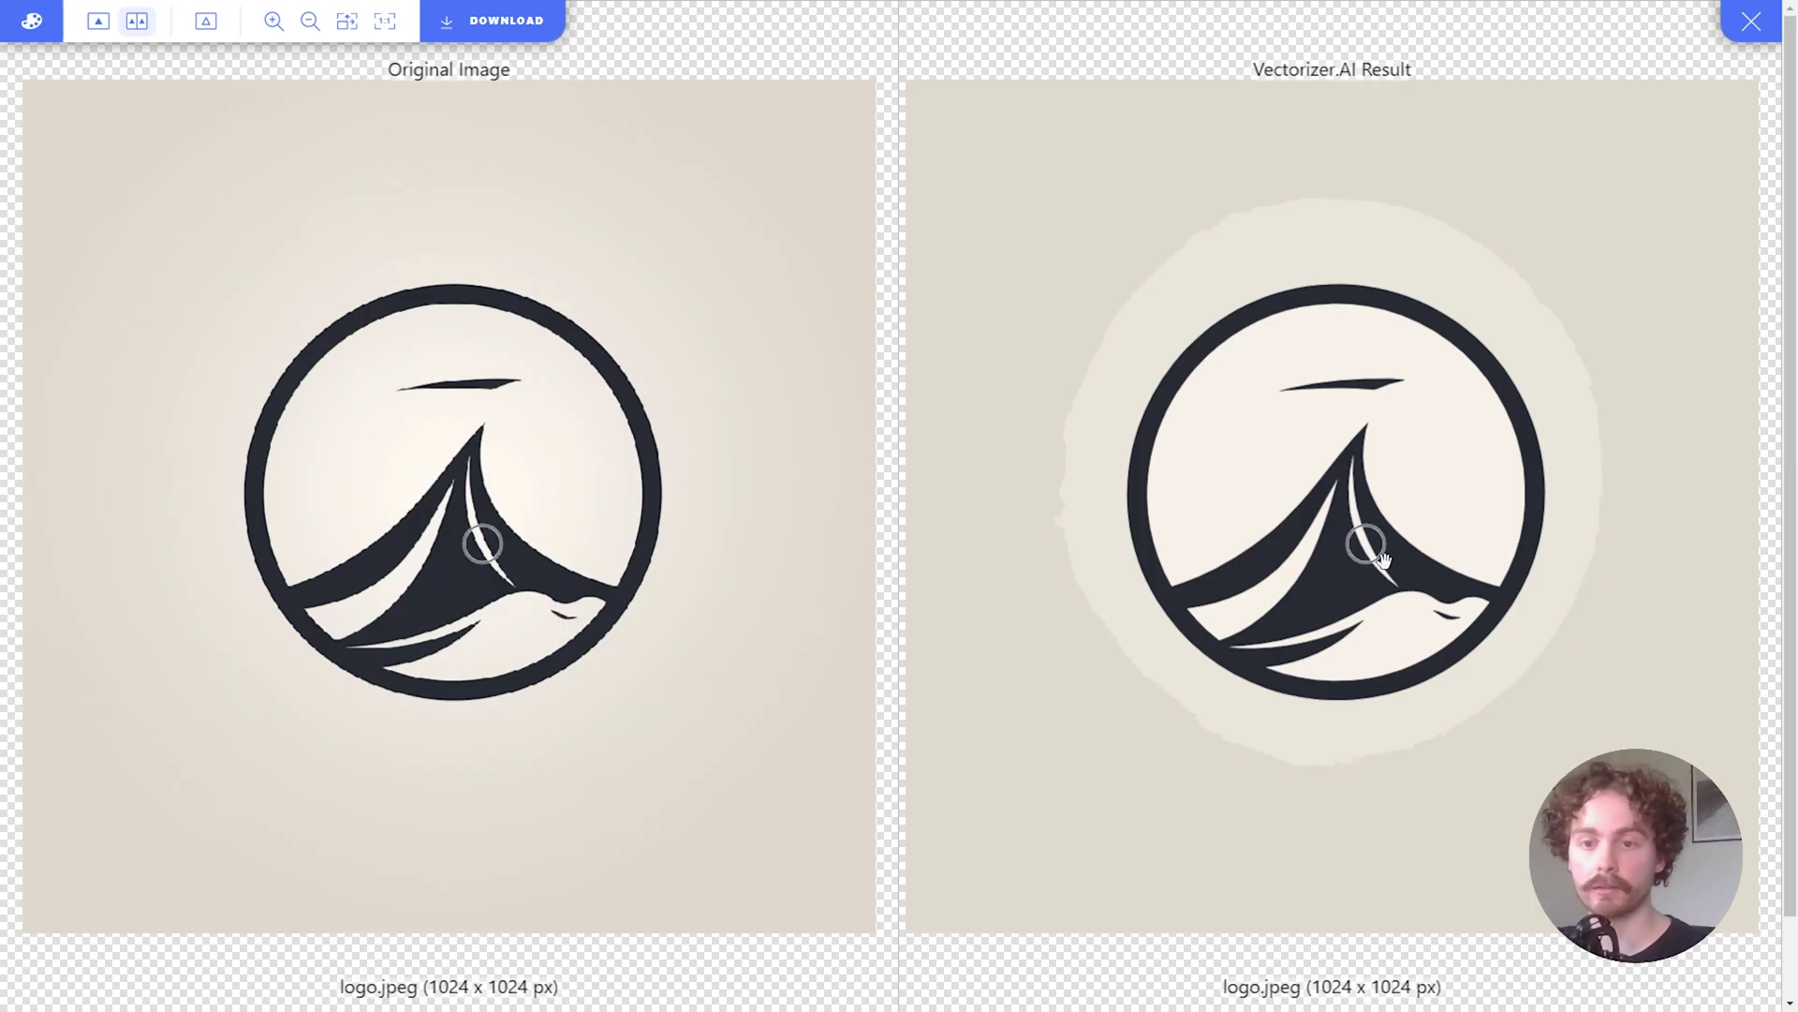
Zoom into the Original/Result comparison of the traced logo and recentre it.
{"action": "scroll", "coordinate": [1345, 573], "scroll_direction": "up", "scroll_amount": 4}
{"action": "scroll", "coordinate": [1223, 419], "scroll_direction": "up", "scroll_amount": 2}
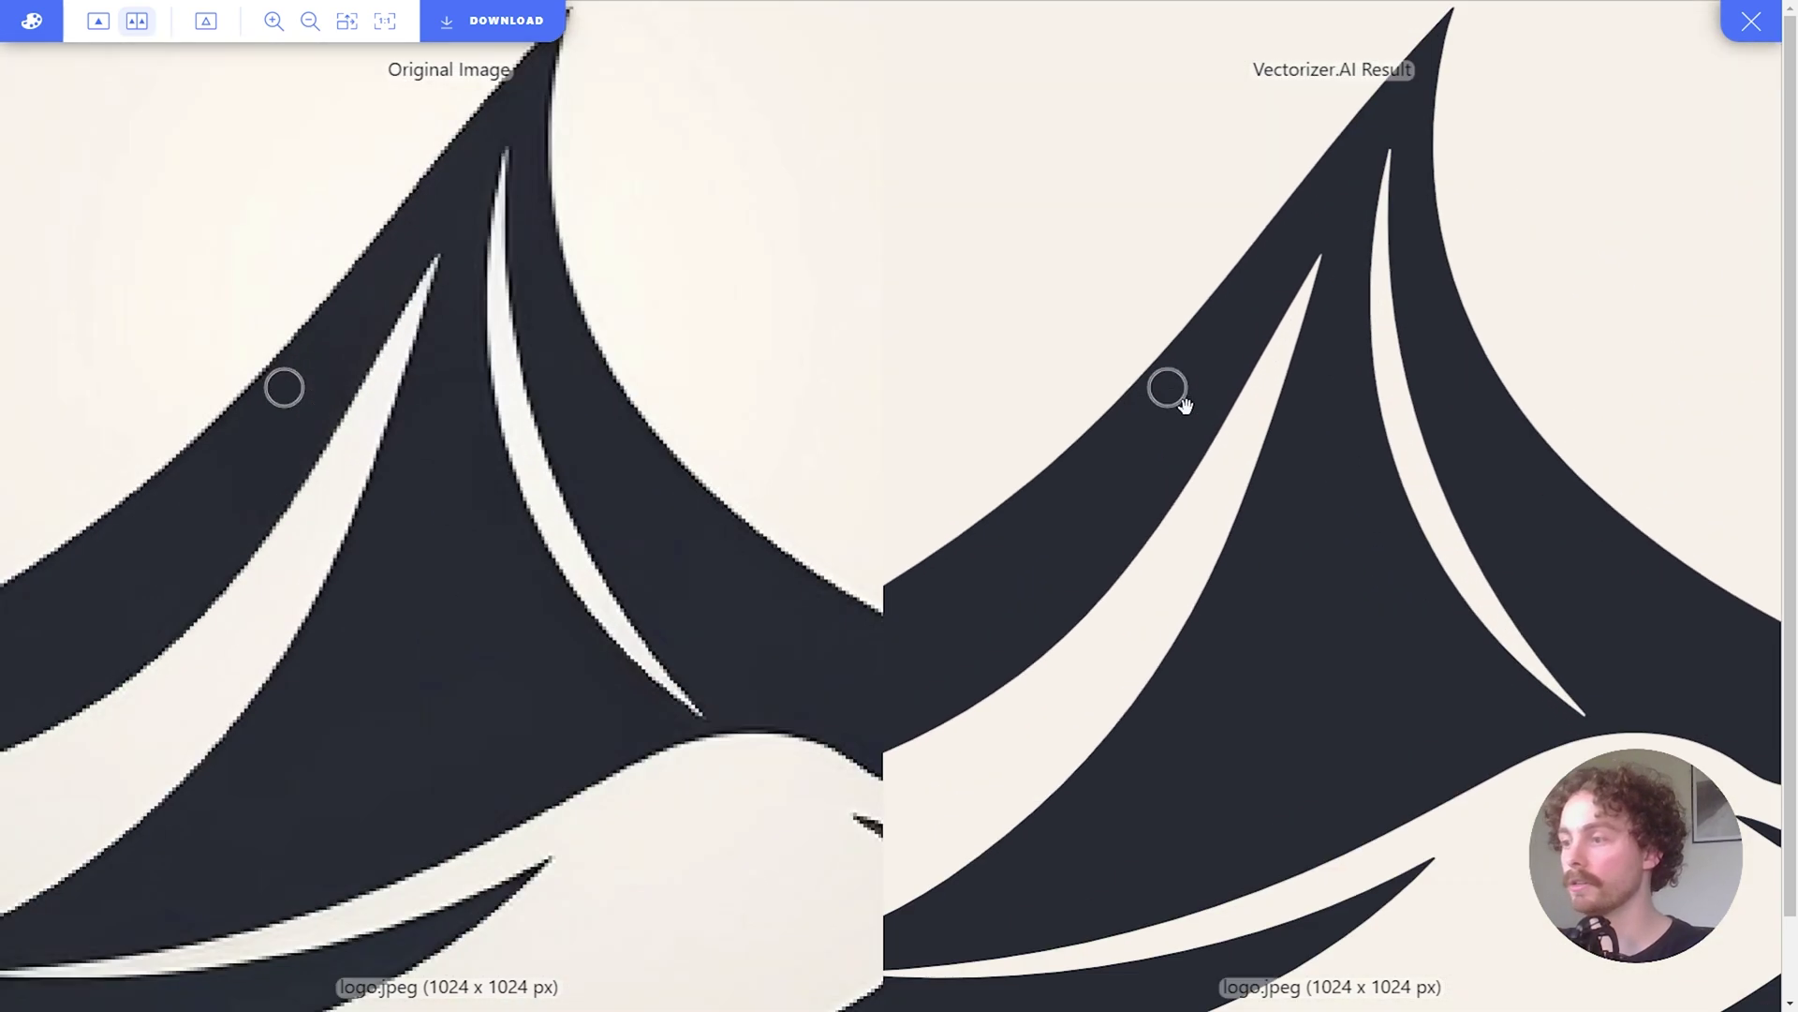
{"action": "scroll", "coordinate": [1103, 497], "scroll_direction": "up", "scroll_amount": 2}
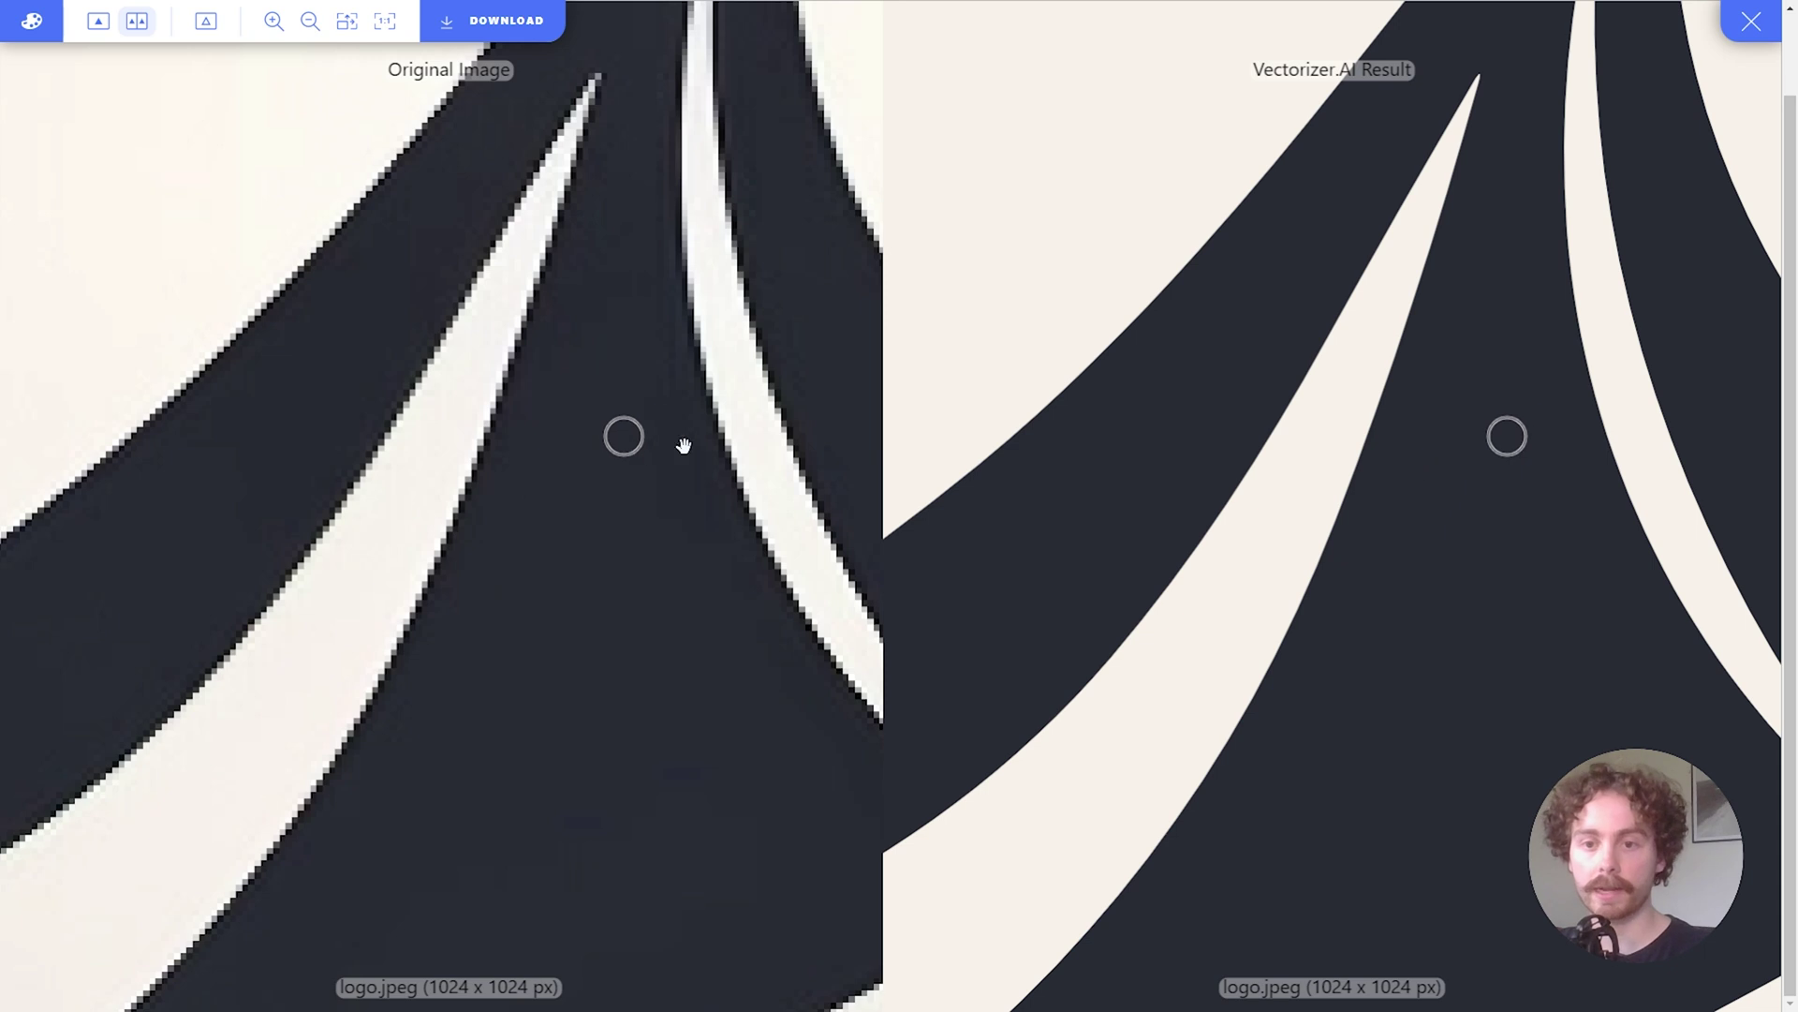
{"action": "scroll", "coordinate": [1212, 623], "scroll_direction": "down", "scroll_amount": 10}
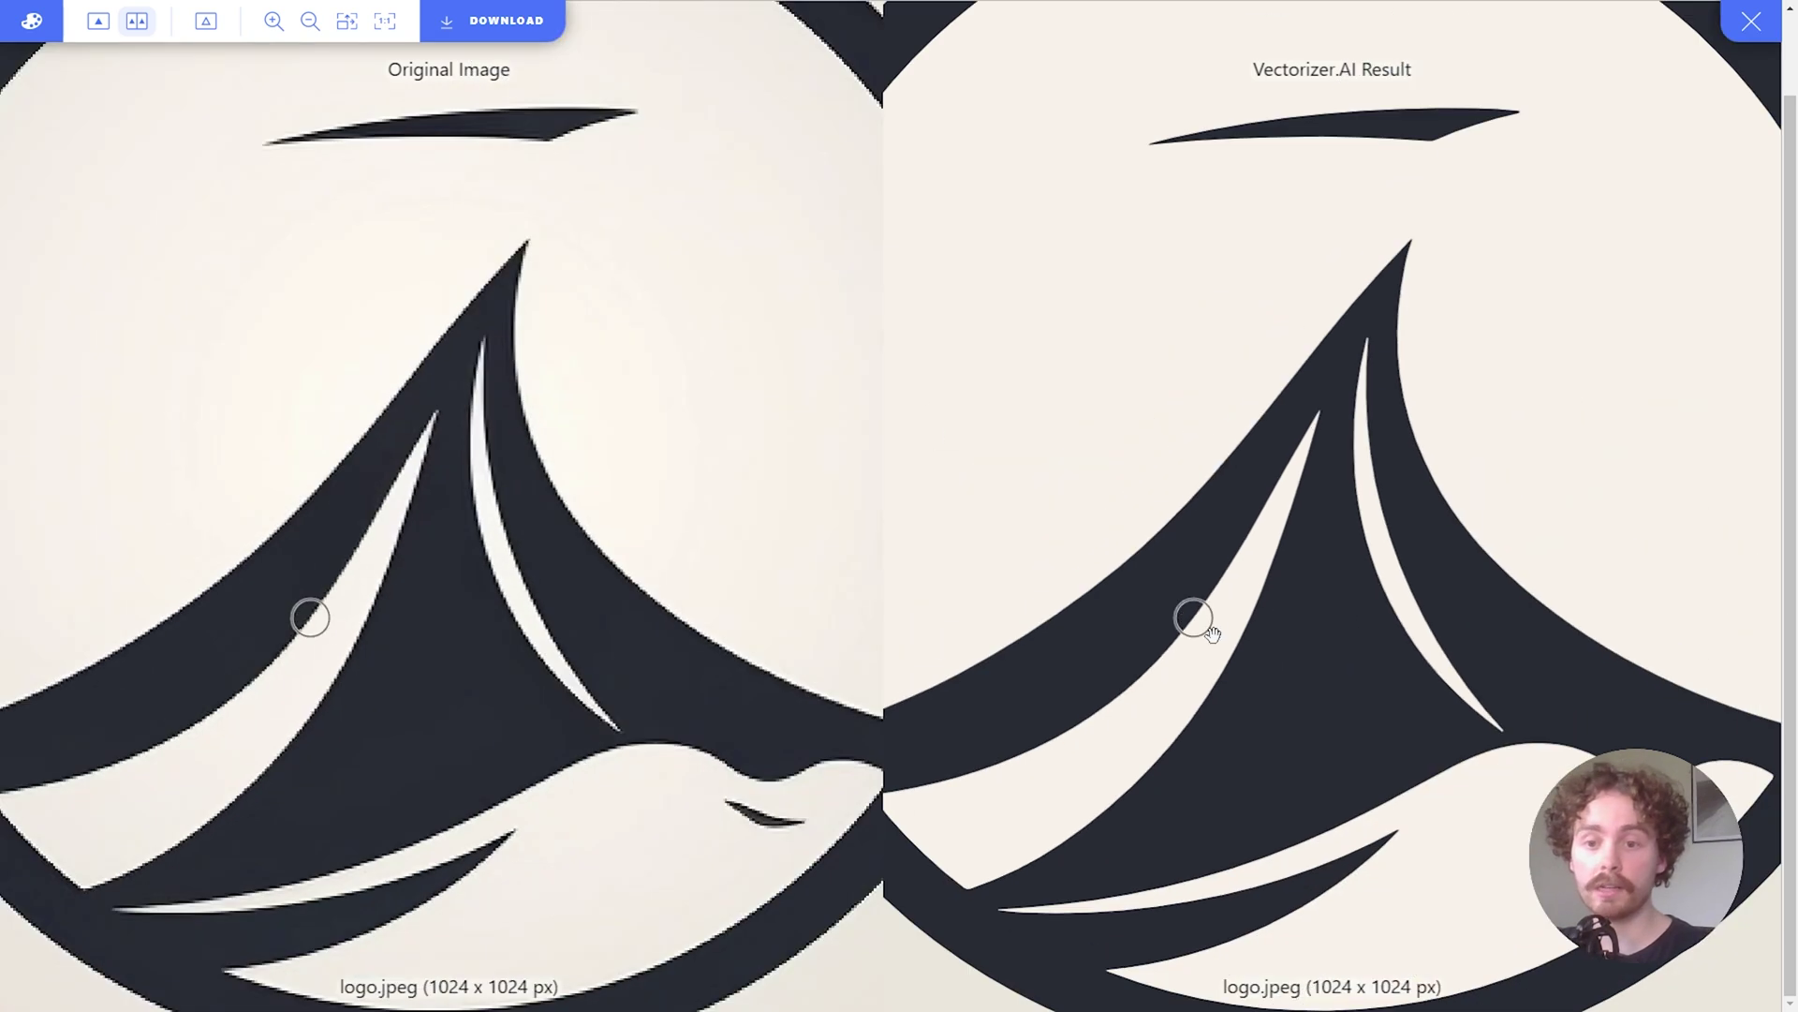
{"action": "scroll", "coordinate": [1208, 620], "scroll_direction": "up", "scroll_amount": 1}
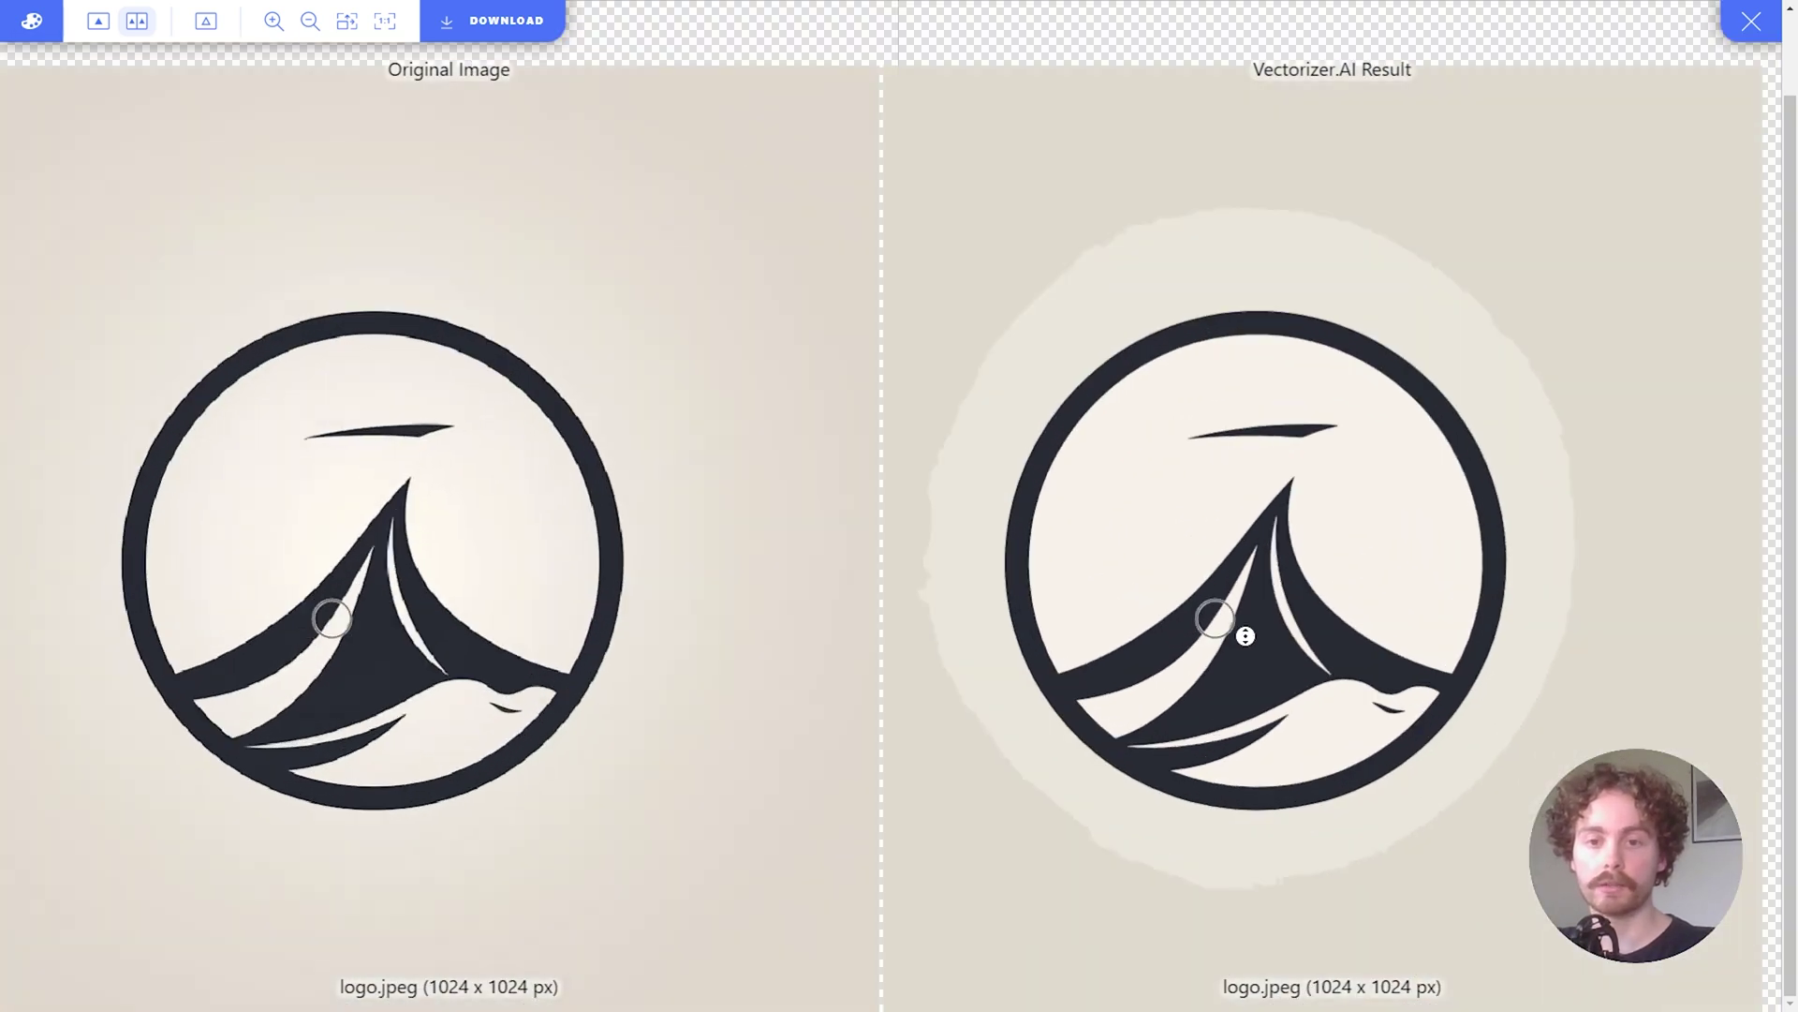
{"action": "left_click_drag", "start_coordinate": [1383, 570], "coordinate": [1493, 526]}
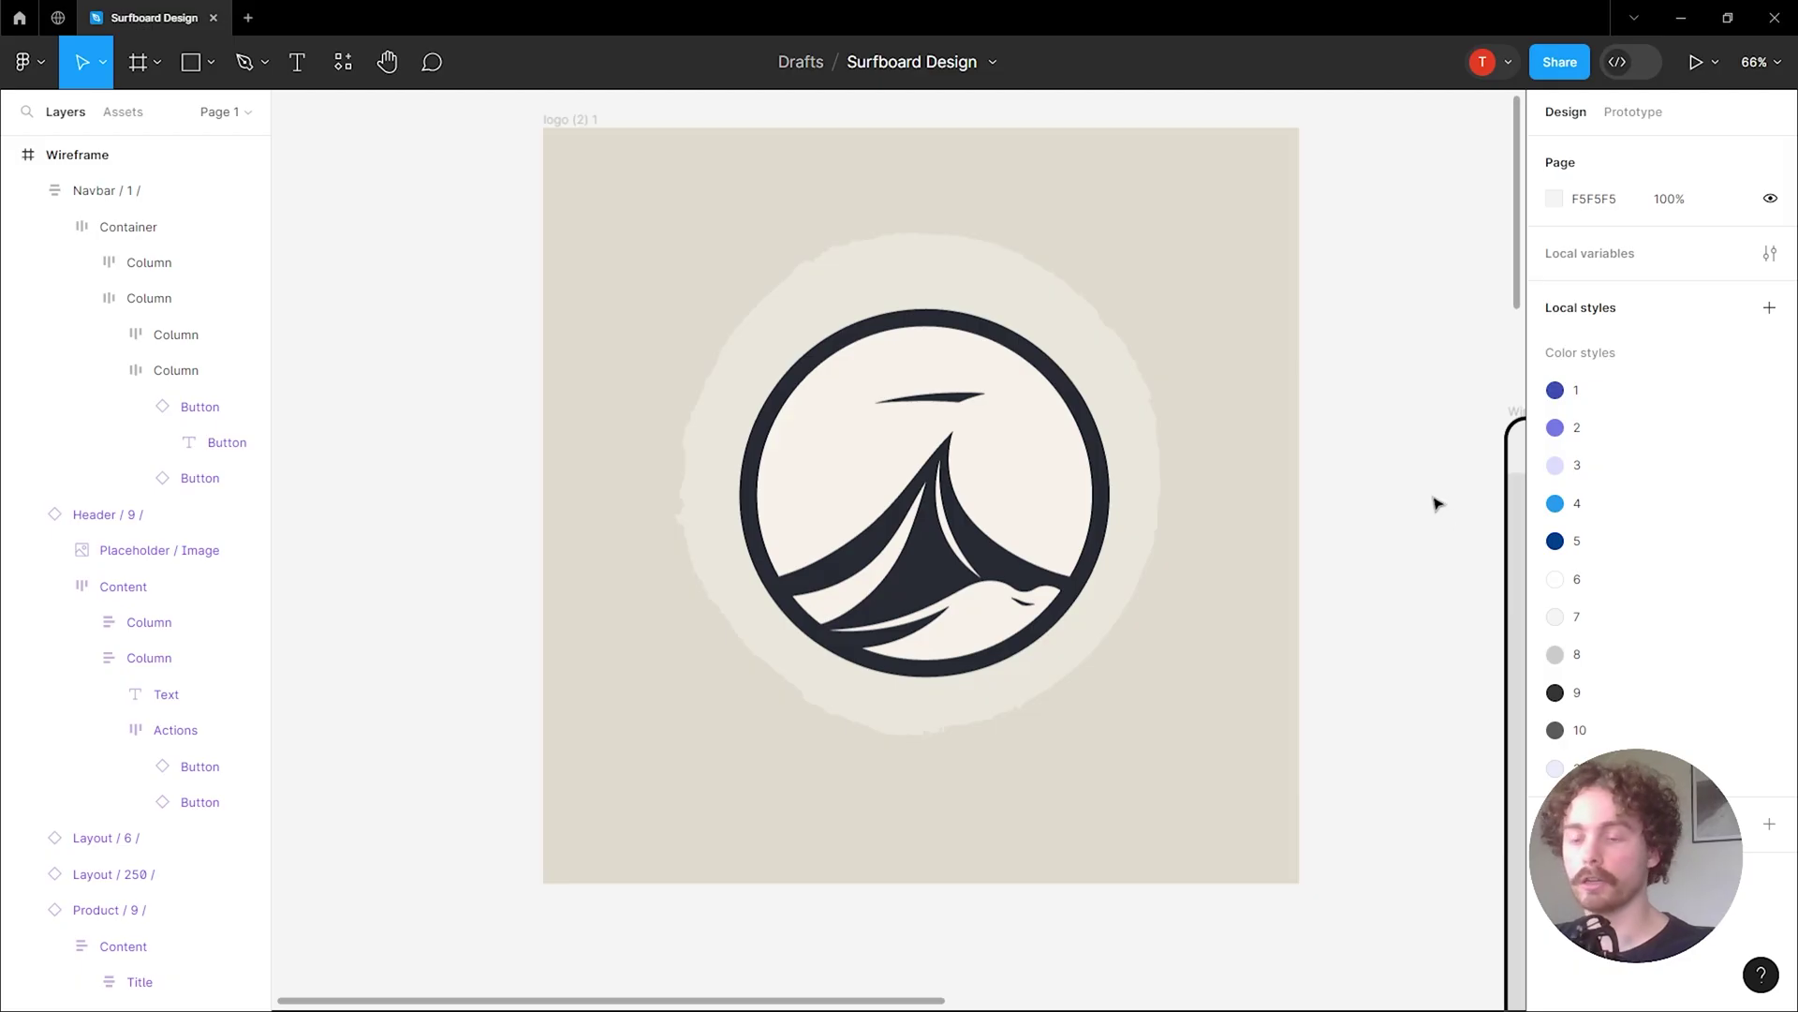
Delete the logo's square beige background and select the cream fill shape inside it.
{"action": "left_click", "coordinate": [1222, 772]}
{"action": "key", "text": "Delete"}
{"action": "key", "text": "Escape"}
{"action": "scroll", "coordinate": [1217, 655], "scroll_direction": "up", "scroll_amount": 2}
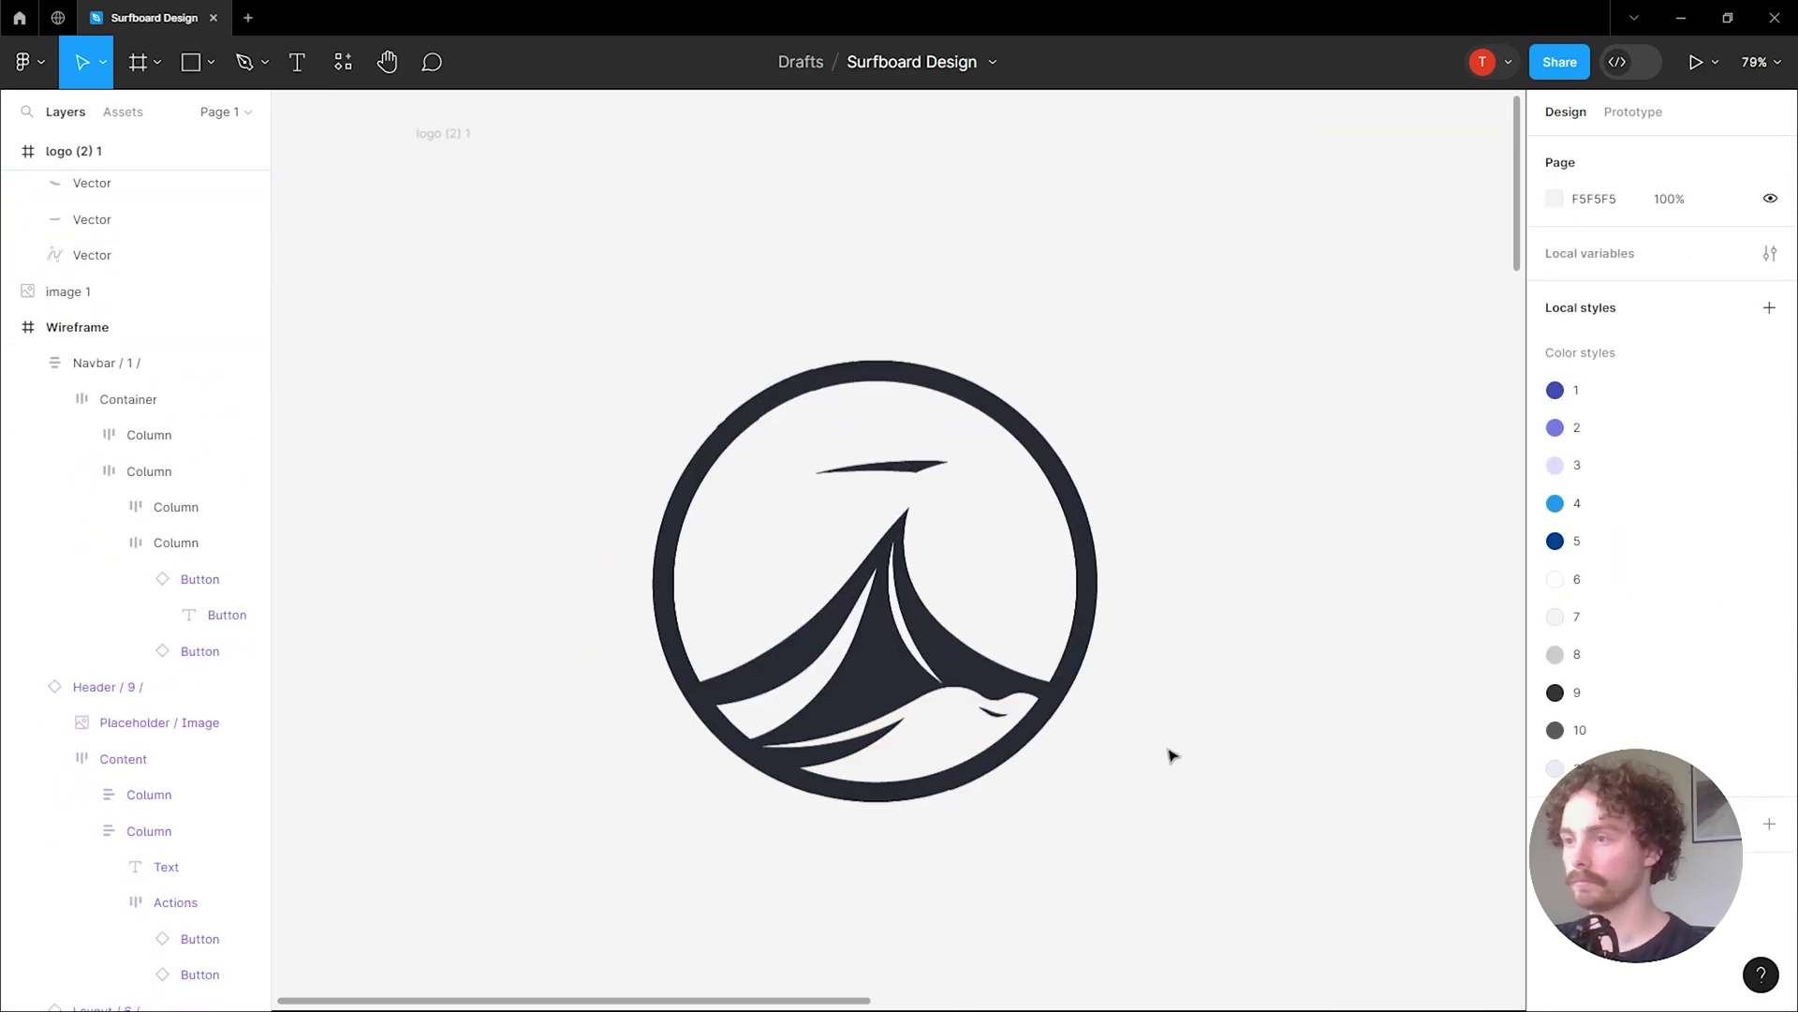
{"action": "left_click", "coordinate": [64, 187]}
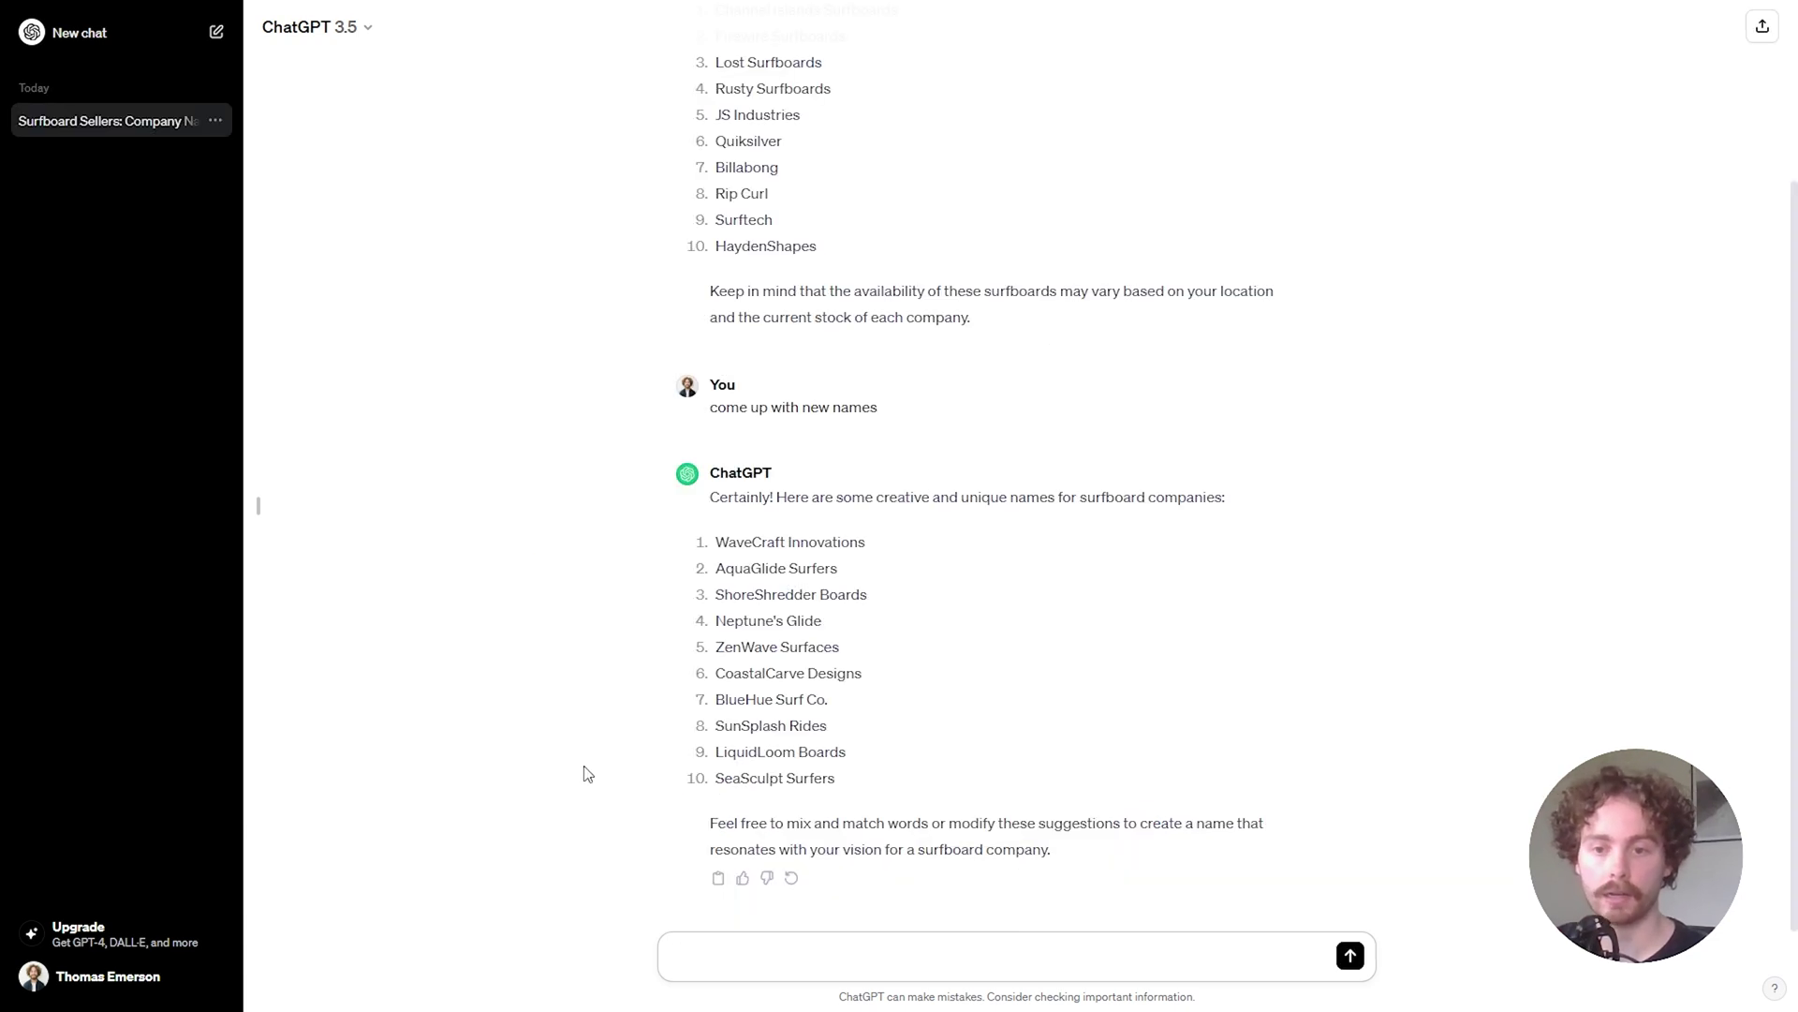
Highlight SeaSculpt among ChatGPT's company name suggestions, then clear the highlight.
{"action": "left_click_drag", "start_coordinate": [790, 777], "coordinate": [719, 776]}
{"action": "left_click", "coordinate": [954, 609]}
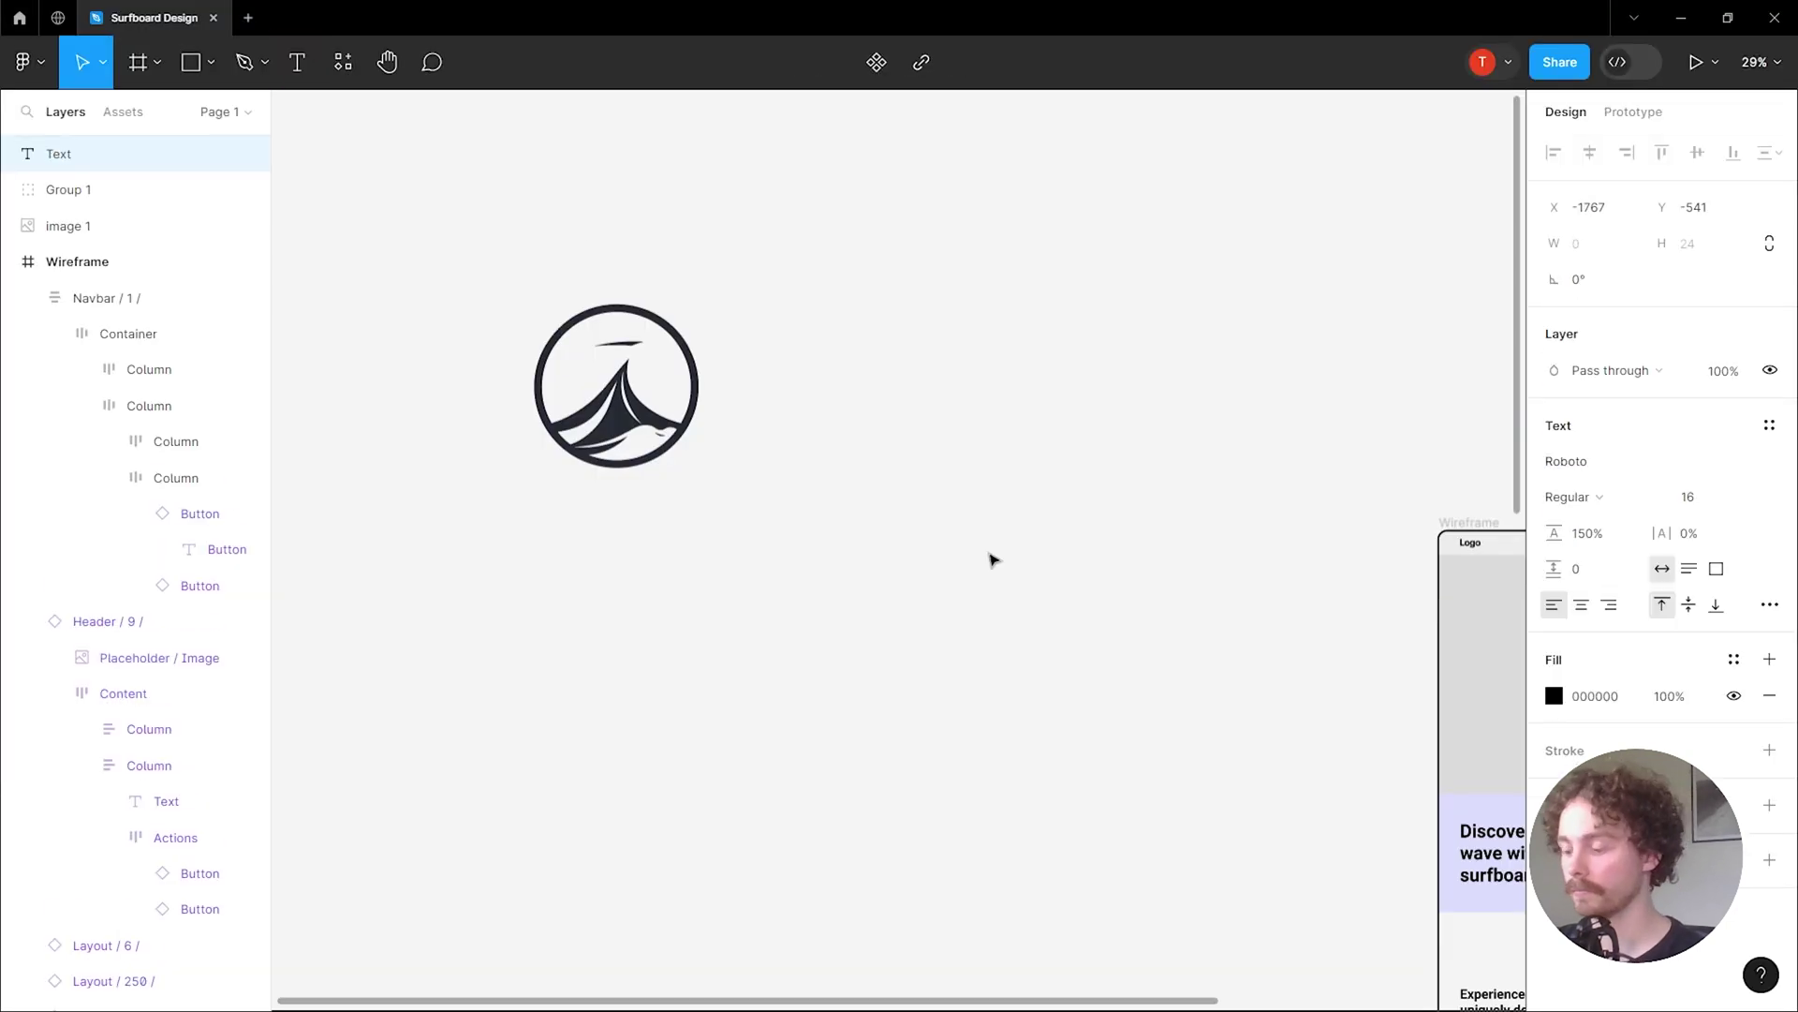
Type the SEASCULPT wordmark and widen its letter spacing to 50%.
{"action": "type", "text": "SEASCULPT"}
{"action": "key", "text": "Escape"}
{"action": "left_click_drag", "start_coordinate": [1662, 533], "coordinate": [1690, 530]}
{"action": "scroll", "coordinate": [940, 433], "scroll_direction": "down", "scroll_amount": 3}
{"action": "left_click", "coordinate": [833, 415], "text": "shift"}
{"action": "key", "text": "Escape"}
Move the logo group into the navbar column of the wireframe.
{"action": "scroll", "coordinate": [976, 413], "scroll_direction": "up", "scroll_amount": 4}
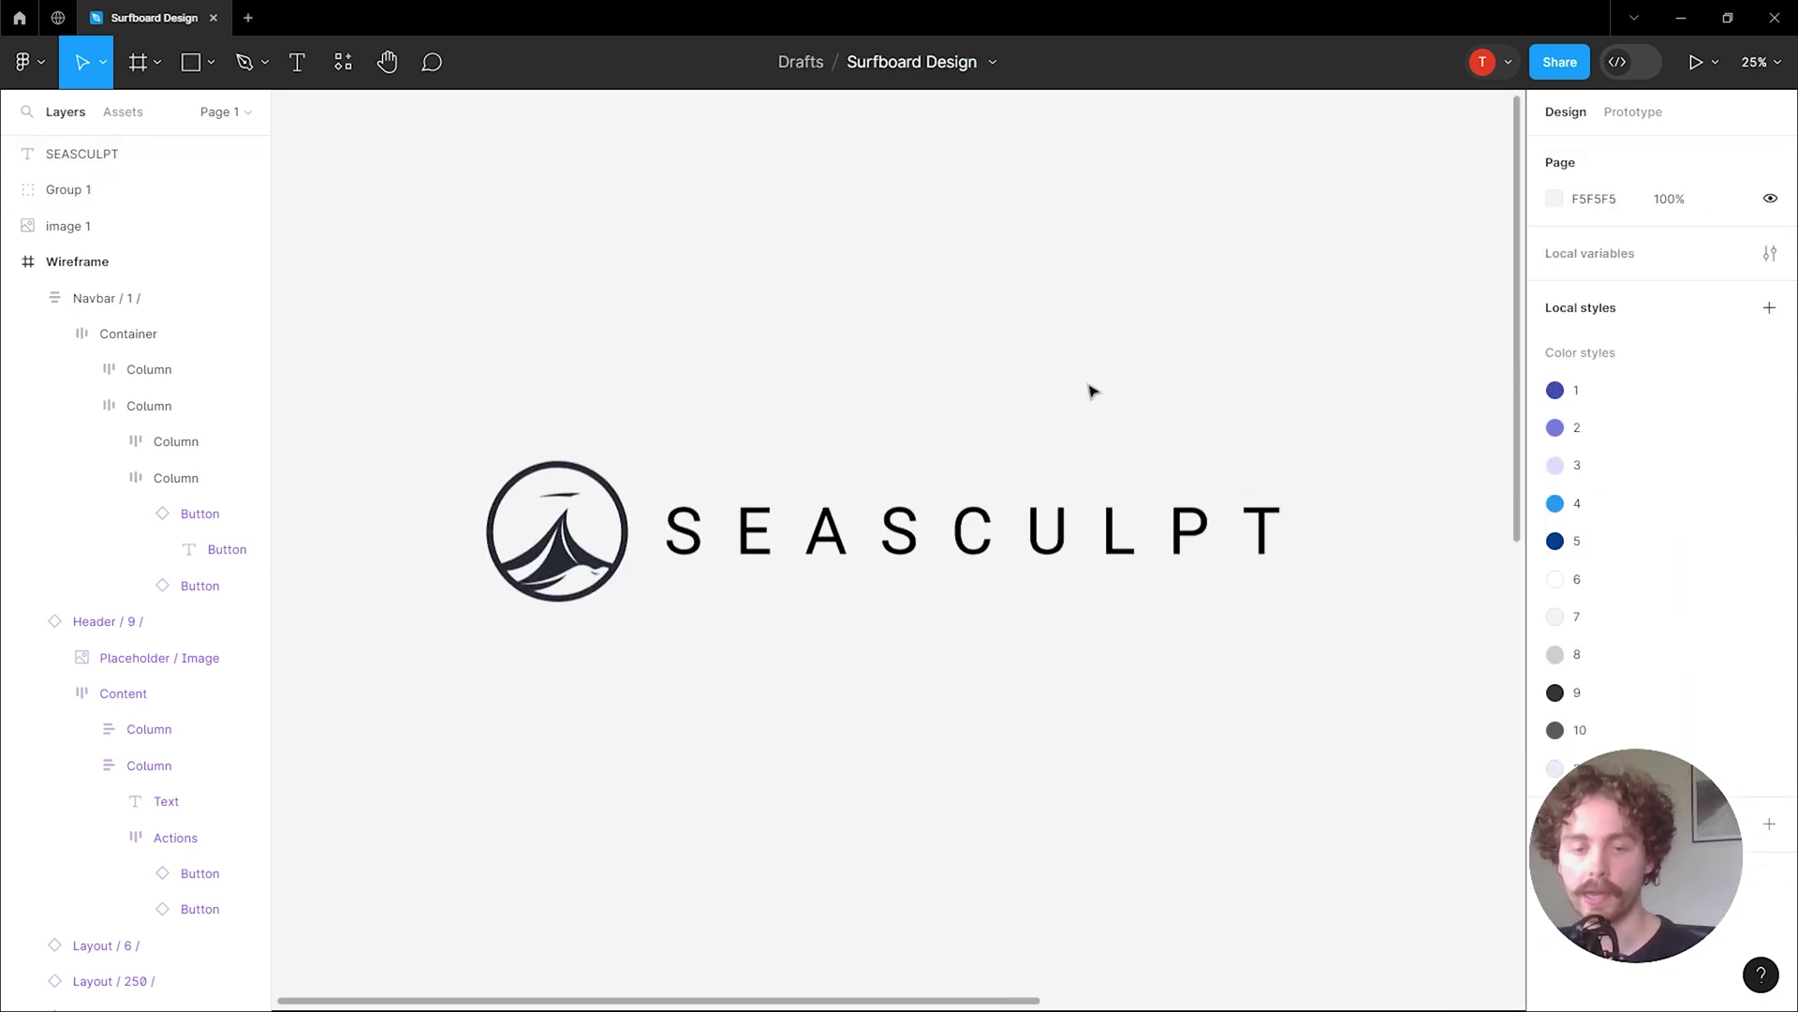
{"action": "scroll", "coordinate": [1092, 391], "scroll_direction": "up", "scroll_amount": 3, "text": "ctrl"}
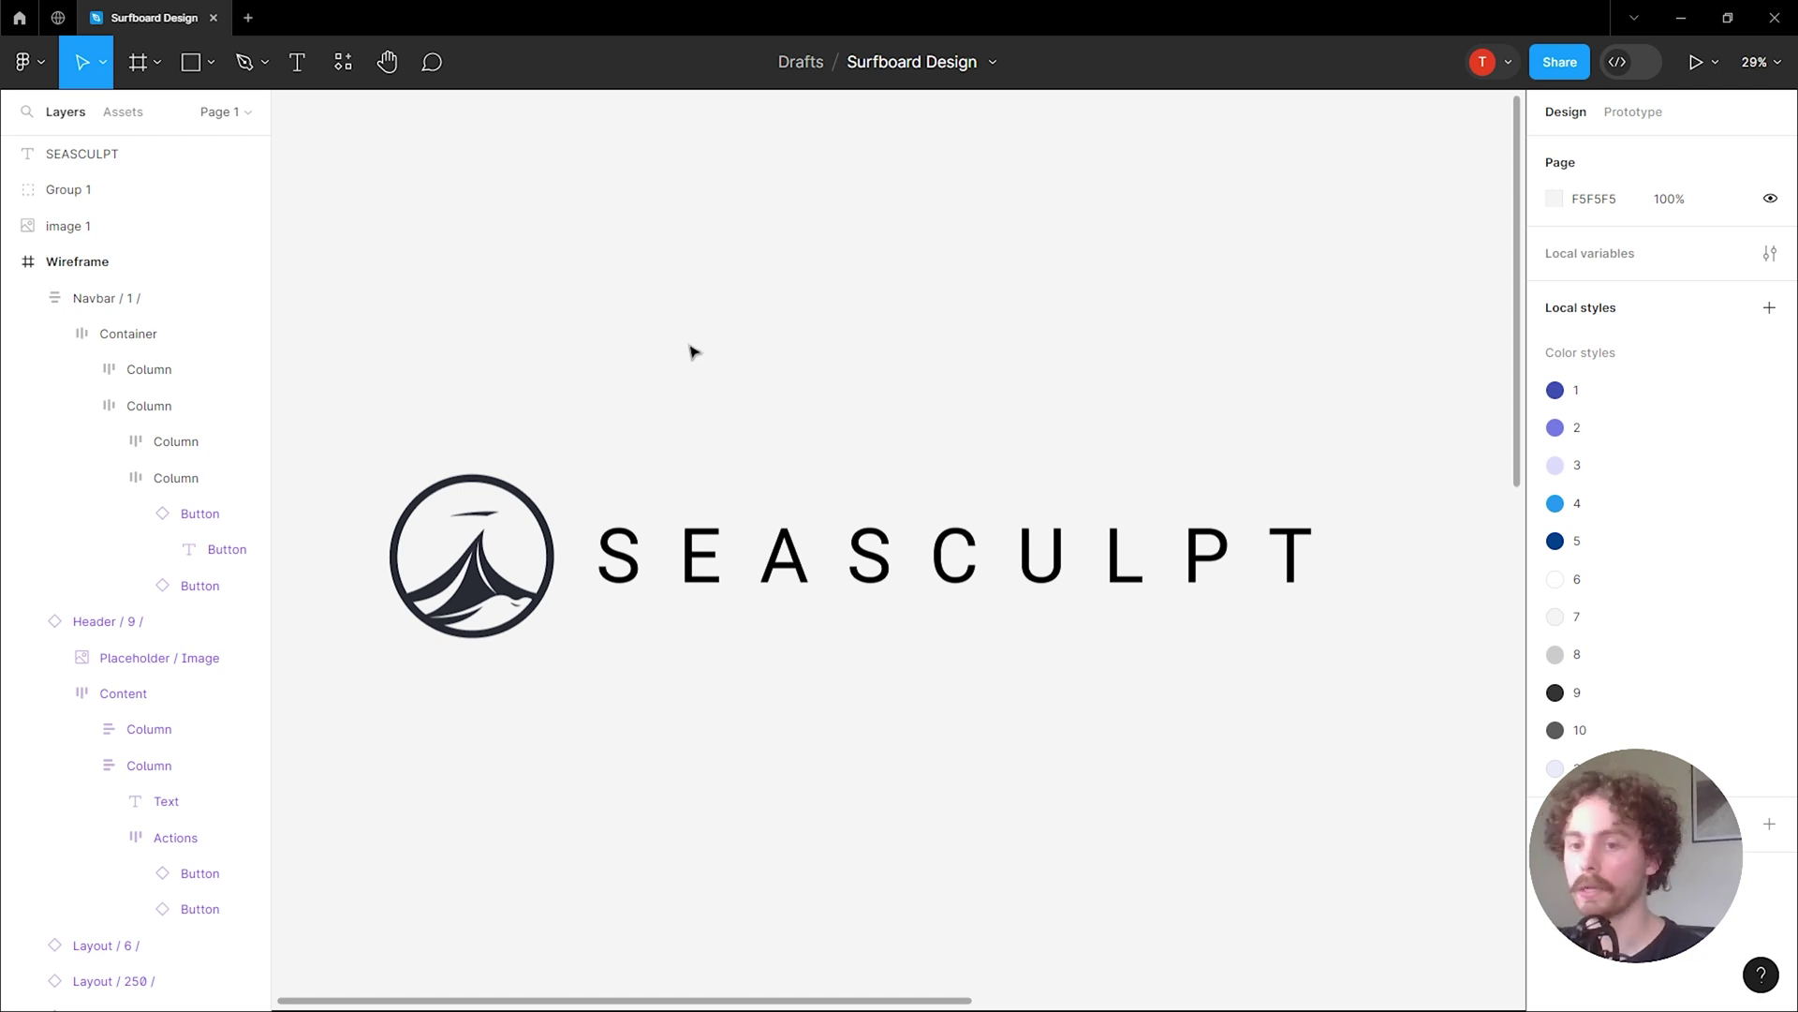
{"action": "scroll", "coordinate": [636, 398], "scroll_direction": "down", "scroll_amount": 5, "text": "ctrl"}
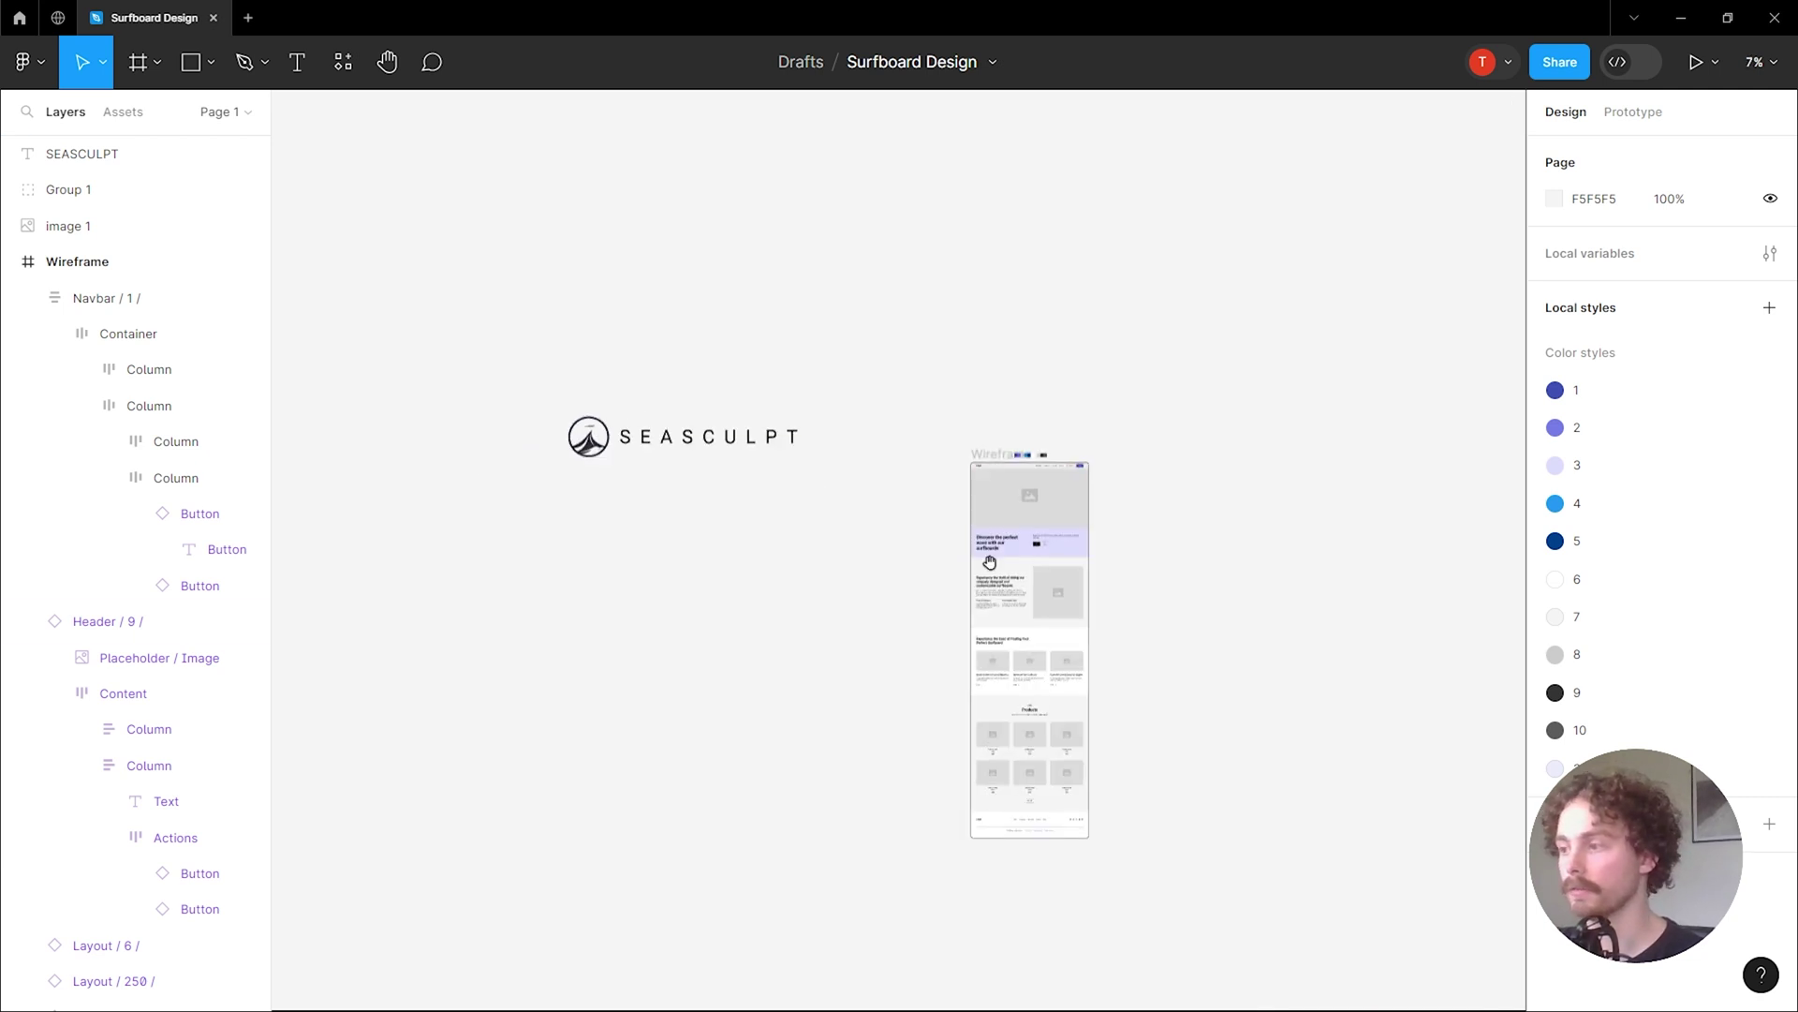
{"action": "scroll", "coordinate": [915, 469], "scroll_direction": "up", "scroll_amount": 5, "text": "ctrl"}
{"action": "scroll", "coordinate": [860, 523], "scroll_direction": "up", "scroll_amount": 3, "text": "ctrl"}
{"action": "scroll", "coordinate": [1034, 549], "scroll_direction": "down", "scroll_amount": 3, "text": "ctrl"}
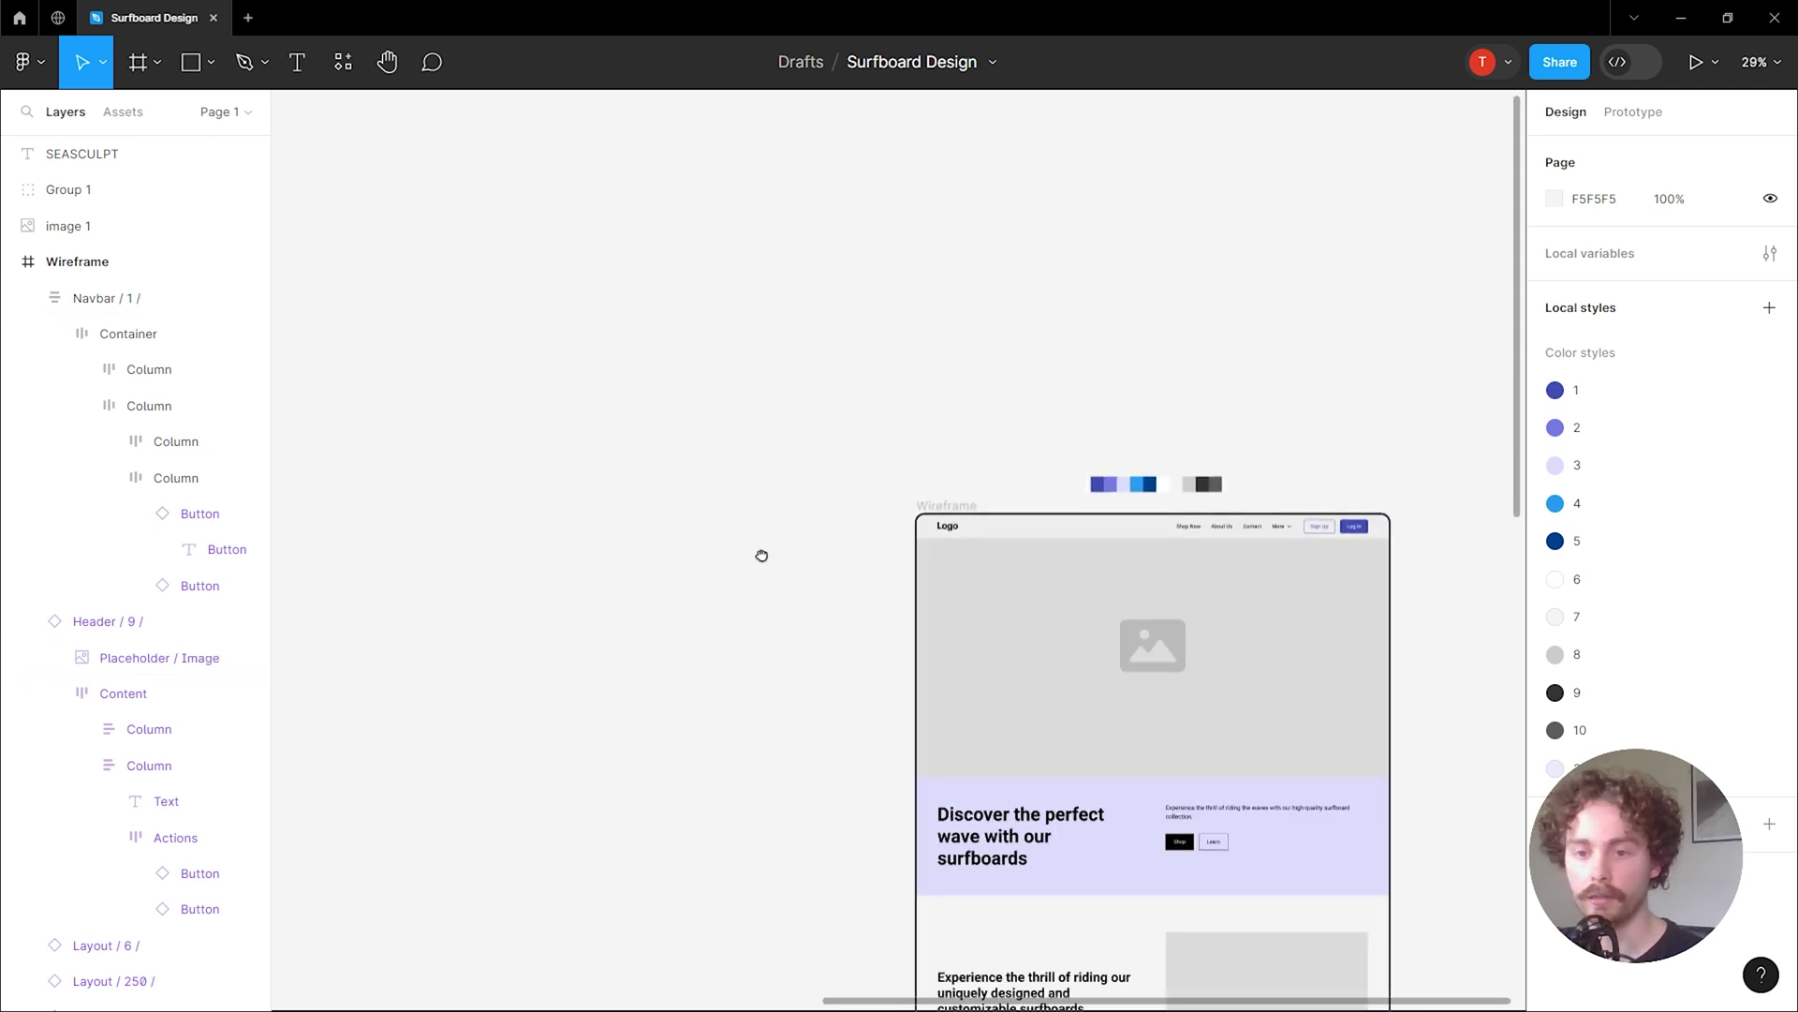
{"action": "scroll", "coordinate": [992, 590], "scroll_direction": "left", "scroll_amount": 10}
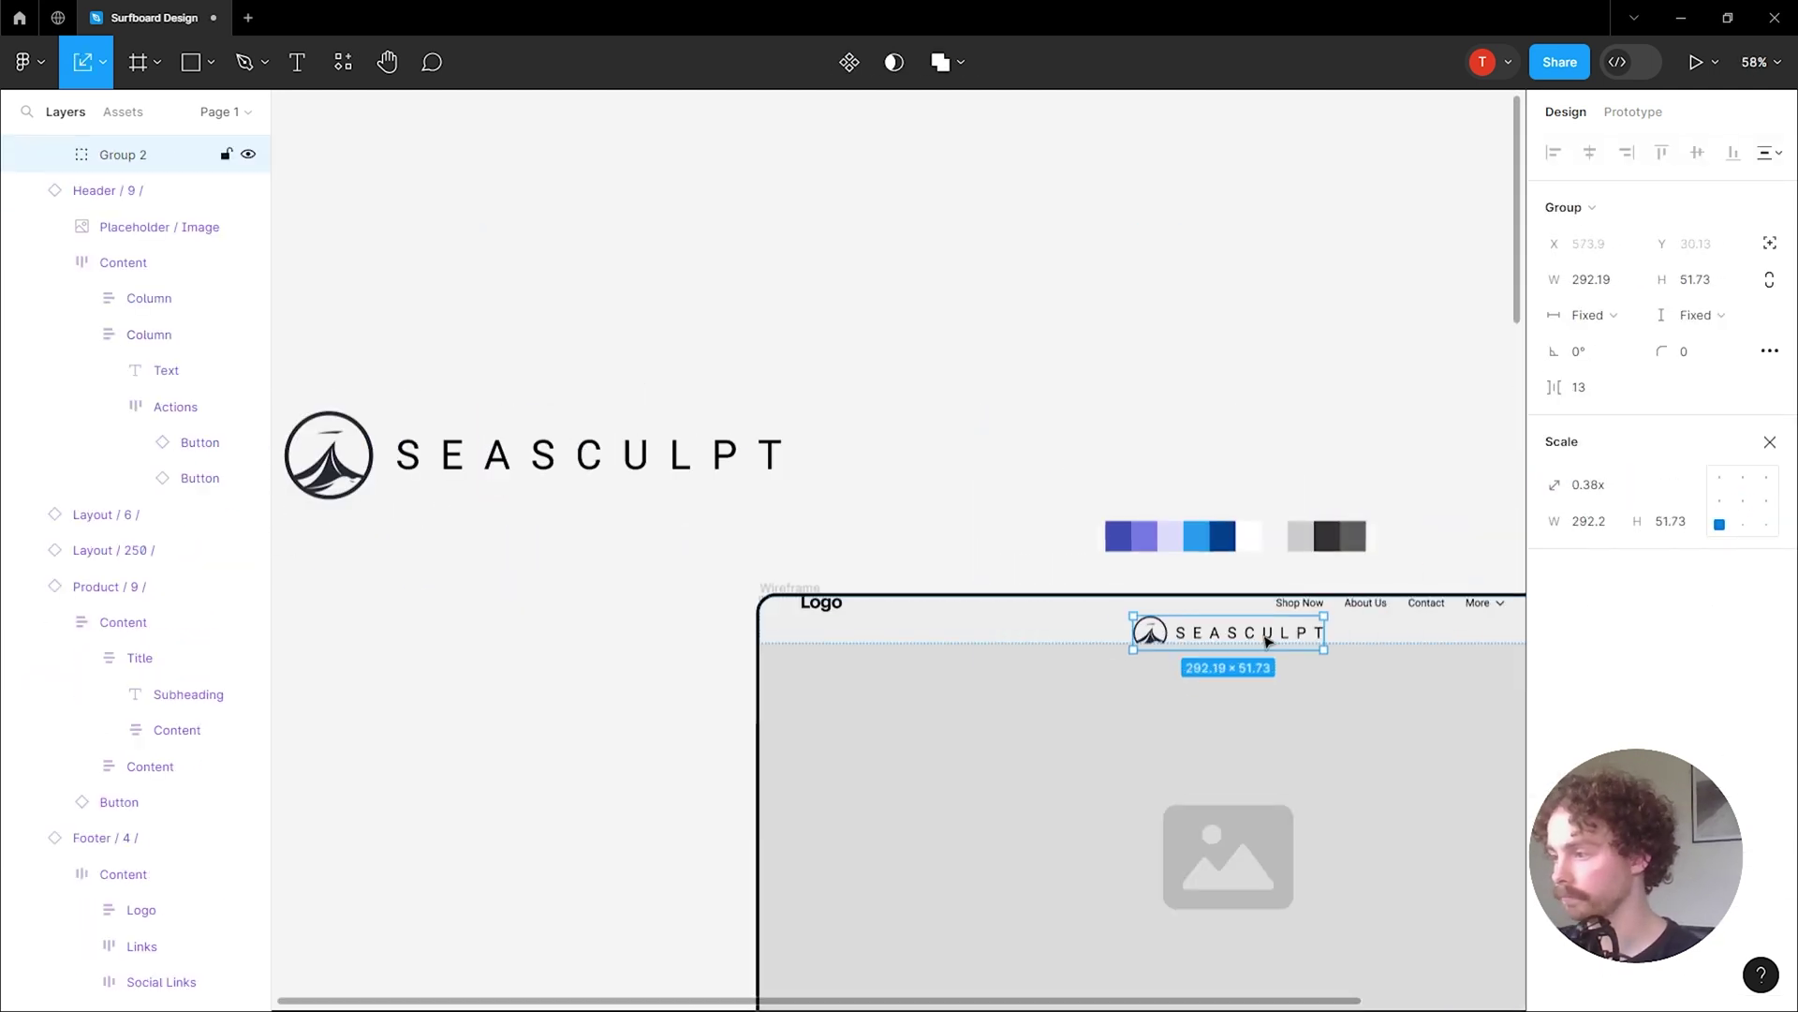
{"action": "key", "text": "Escape"}
{"action": "scroll", "coordinate": [1124, 674], "scroll_direction": "up", "scroll_amount": 2}
{"action": "left_click_drag", "start_coordinate": [121, 293], "coordinate": [201, 406]}
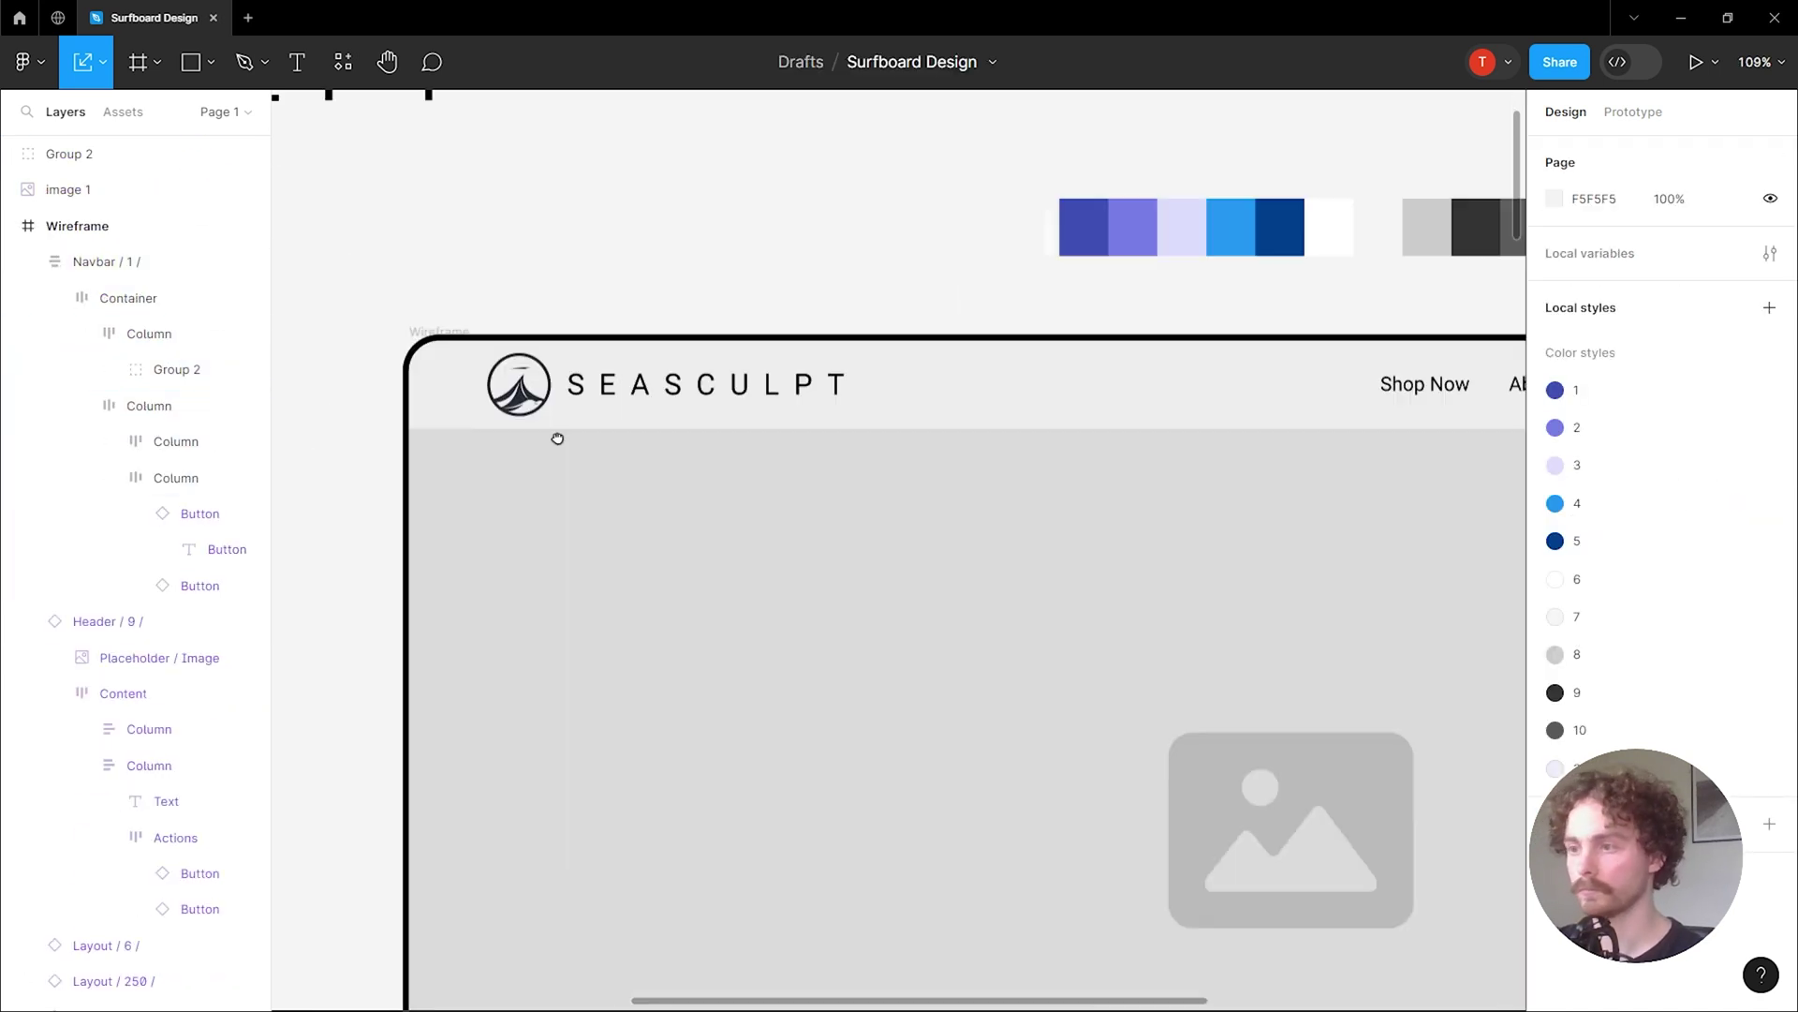
{"action": "scroll", "coordinate": [557, 439], "scroll_direction": "up", "scroll_amount": 3, "text": "ctrl"}
Wrap the logo icon and SEASCULPT text together in one auto-layout frame.
{"action": "left_click", "coordinate": [507, 375]}
{"action": "key", "text": "shift+a"}
{"action": "left_click", "coordinate": [734, 510], "text": "shift"}
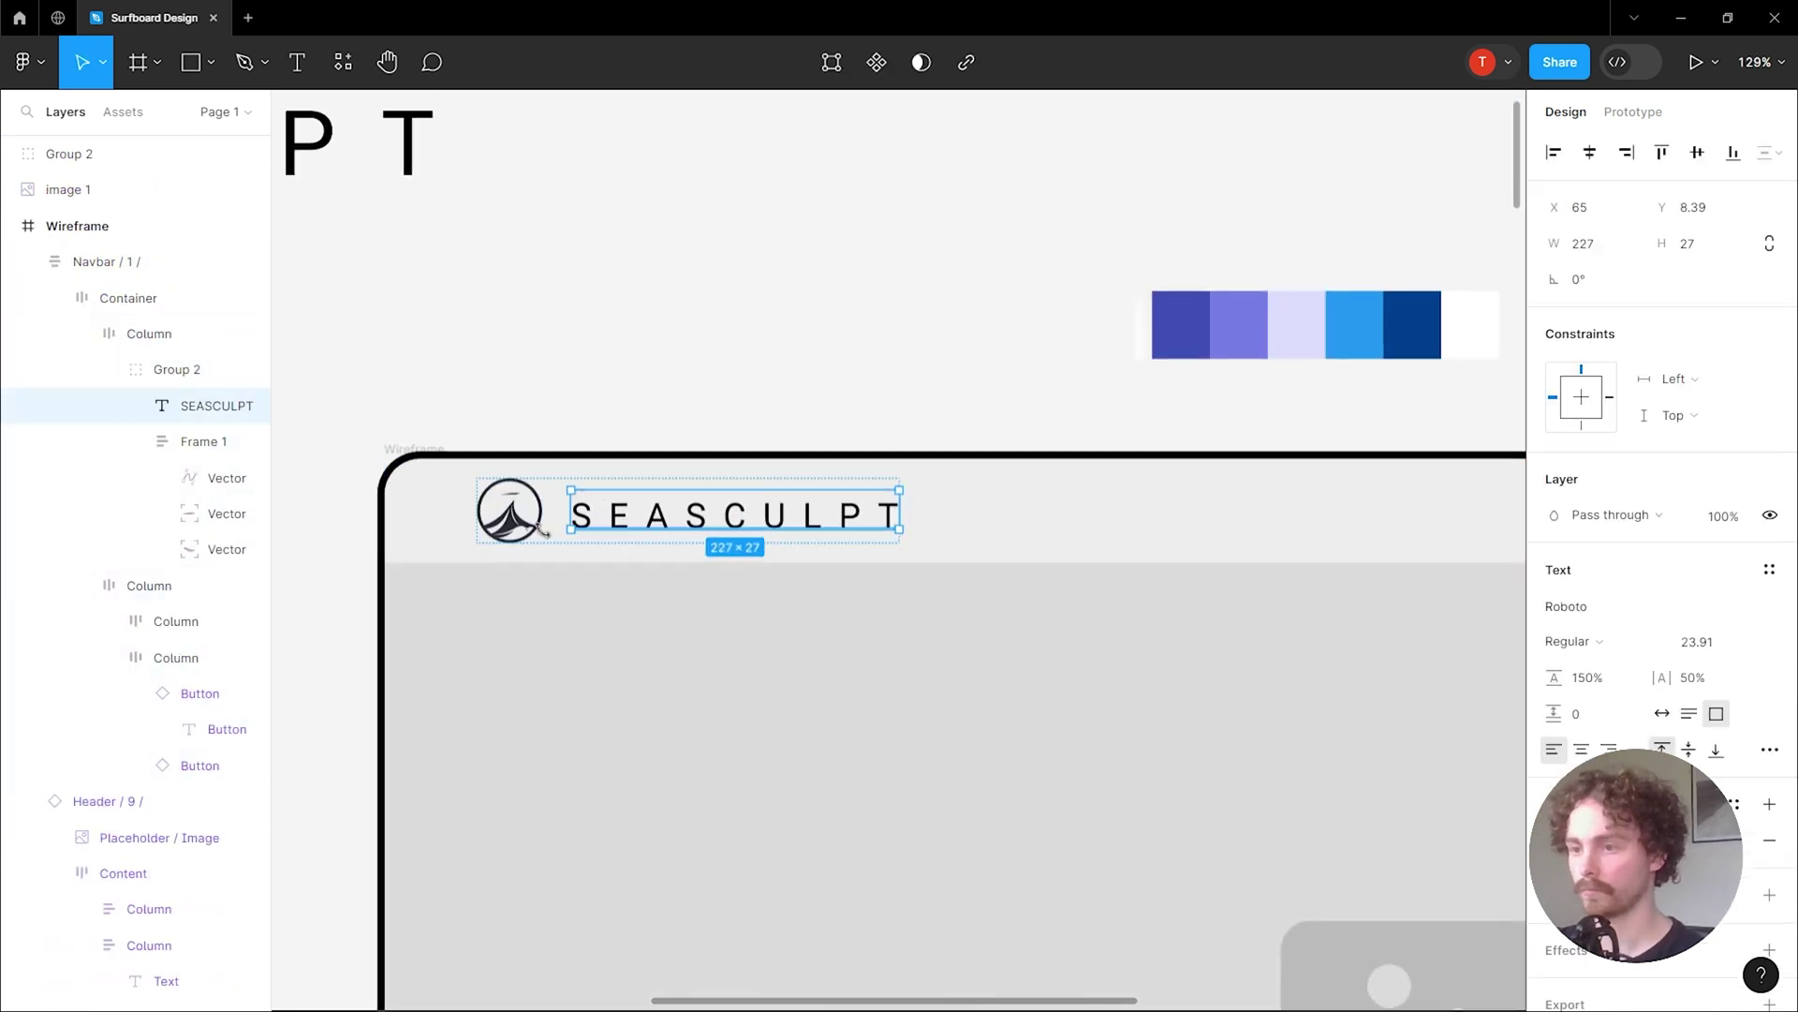
{"action": "key", "text": "shift+a"}
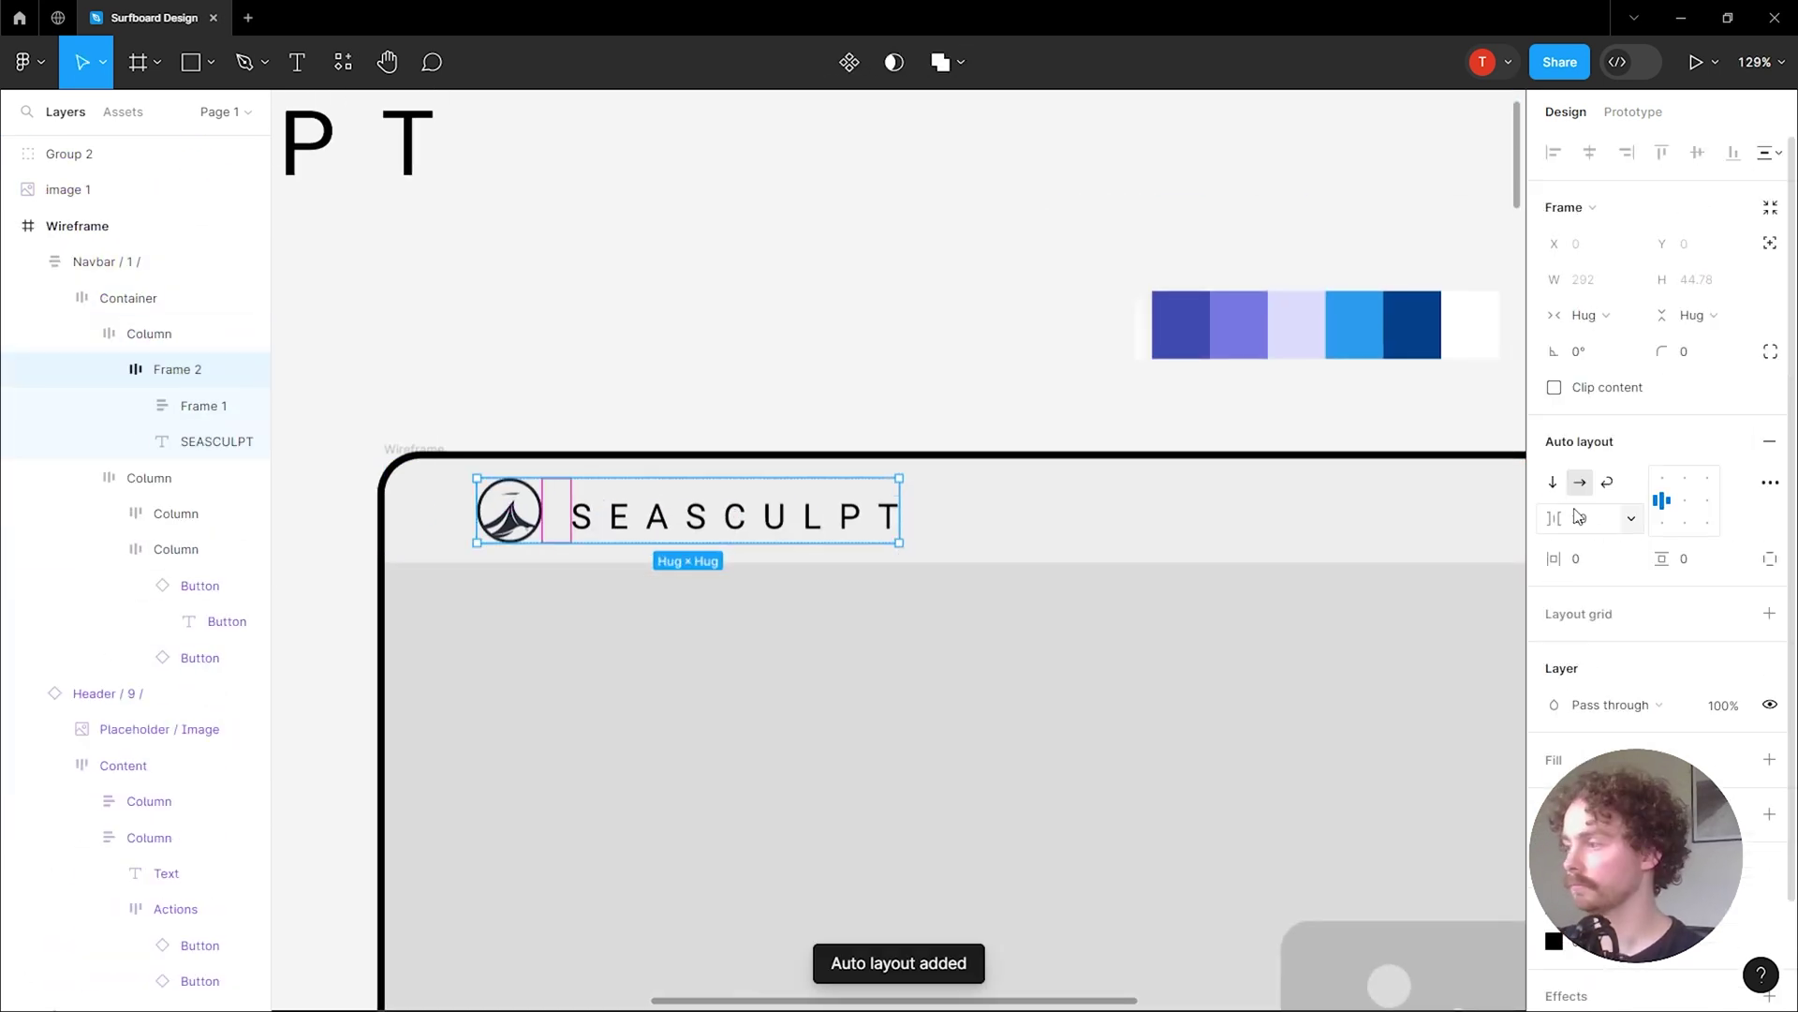
{"action": "left_click", "coordinate": [699, 558]}
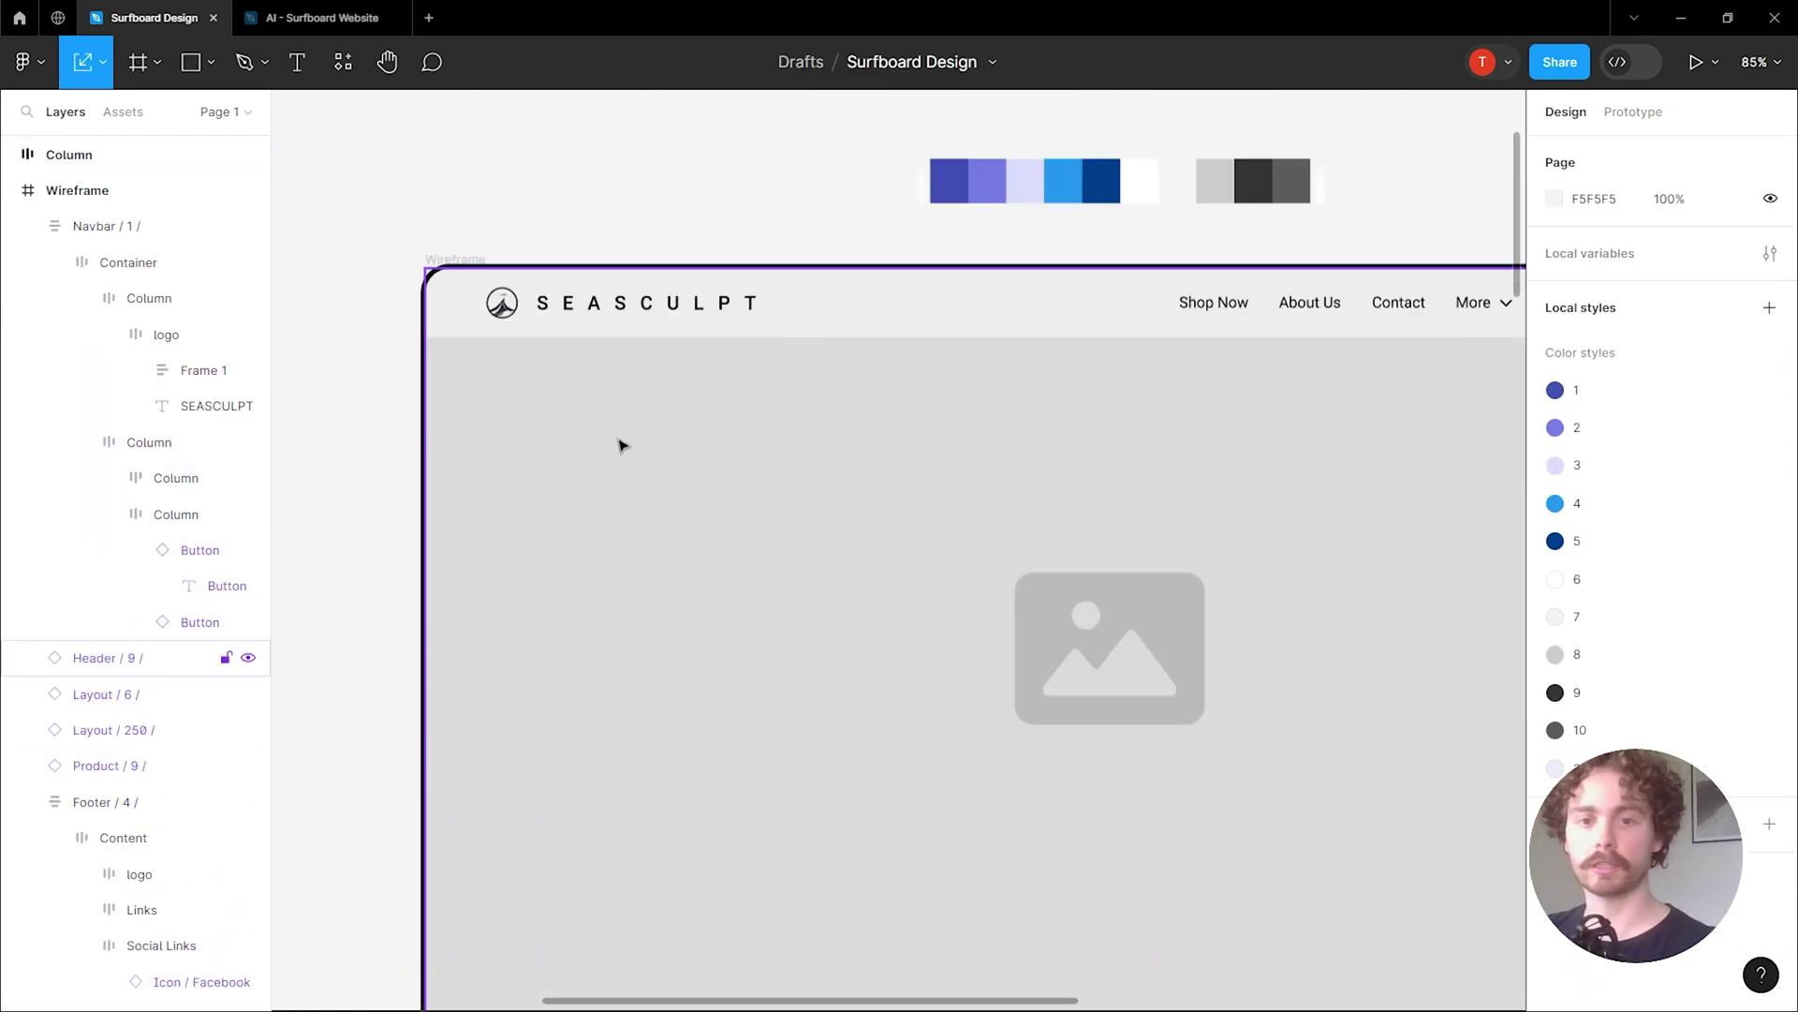
{"action": "left_click", "coordinate": [576, 329]}
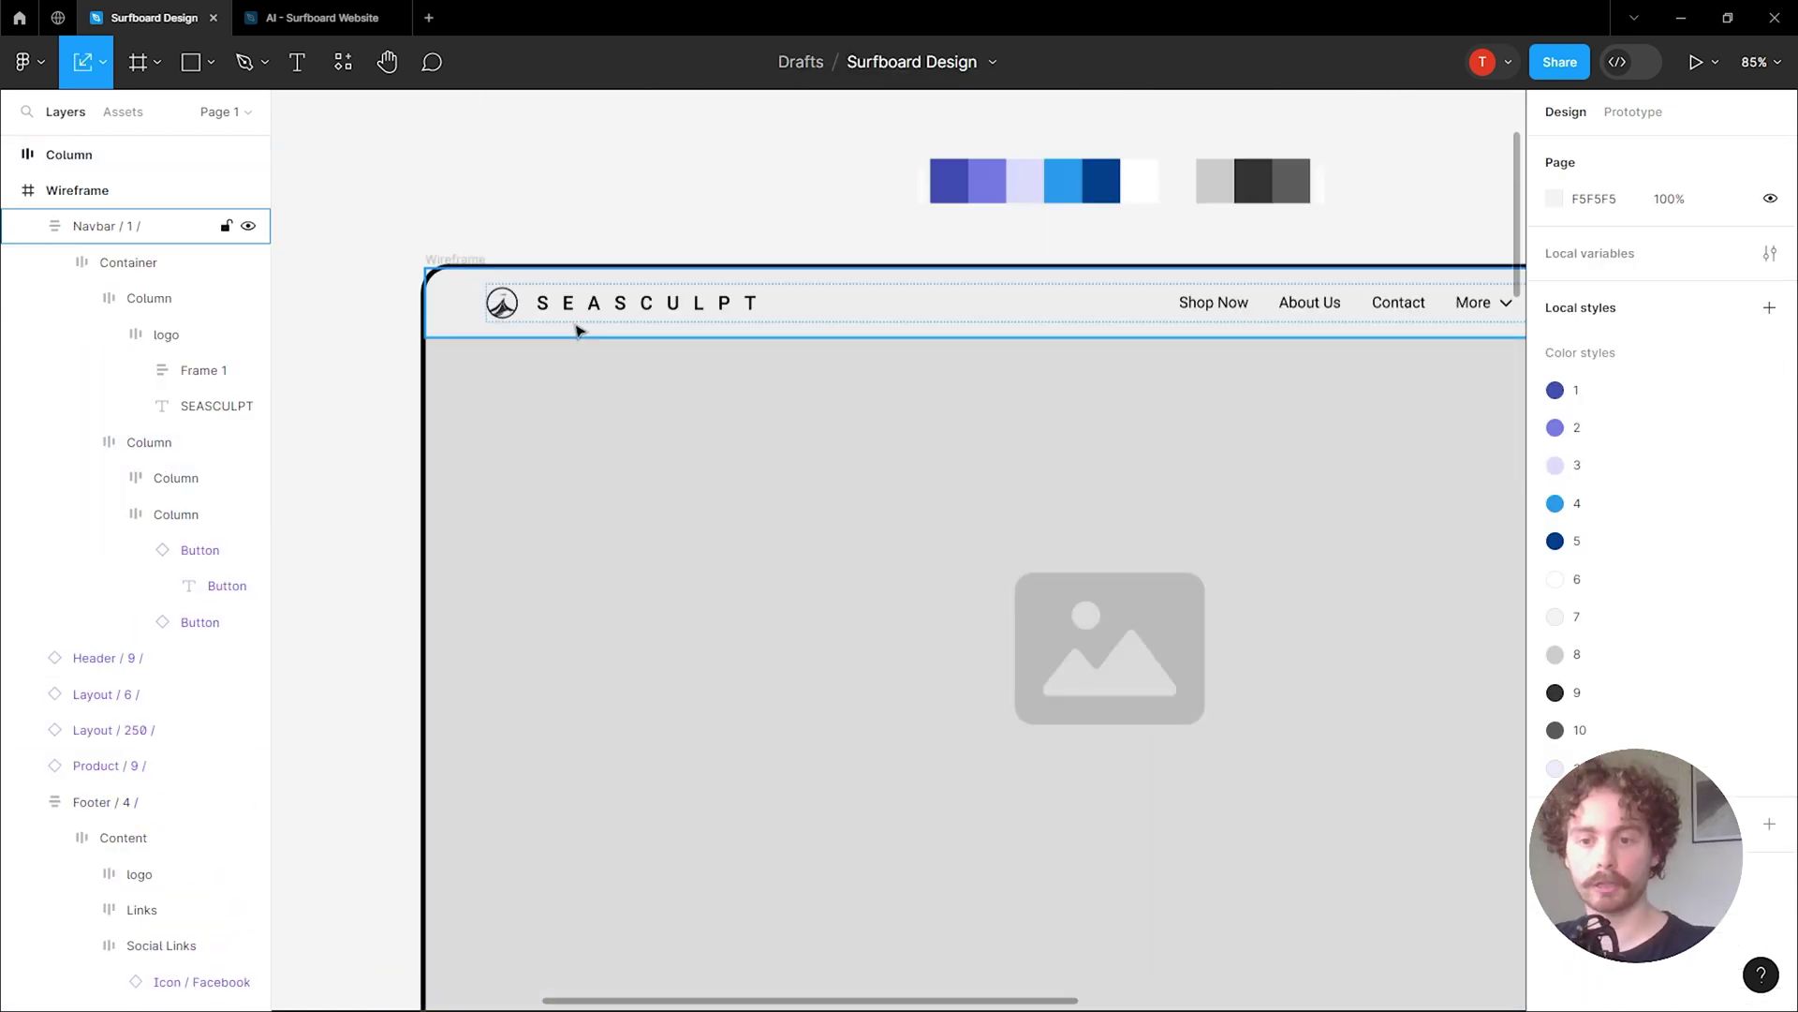
{"action": "scroll", "coordinate": [681, 495], "scroll_direction": "down", "scroll_amount": 20}
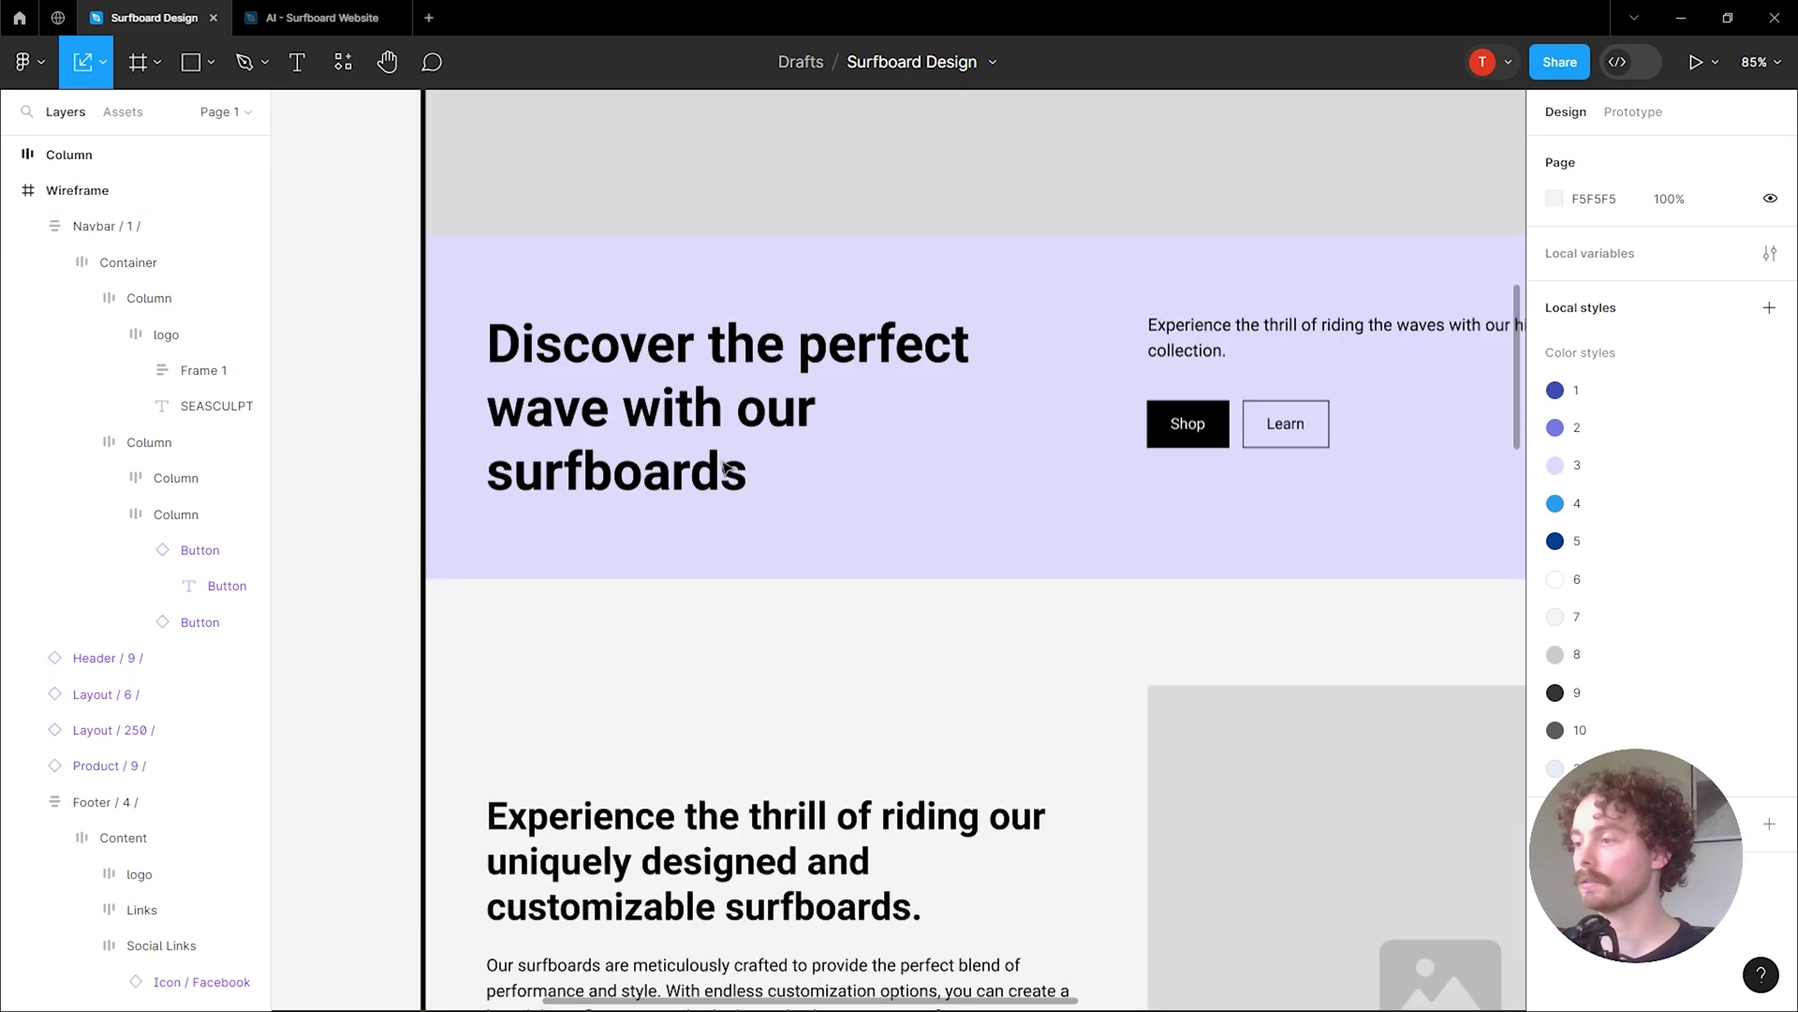
{"action": "scroll", "coordinate": [721, 470], "scroll_direction": "down", "scroll_amount": 15}
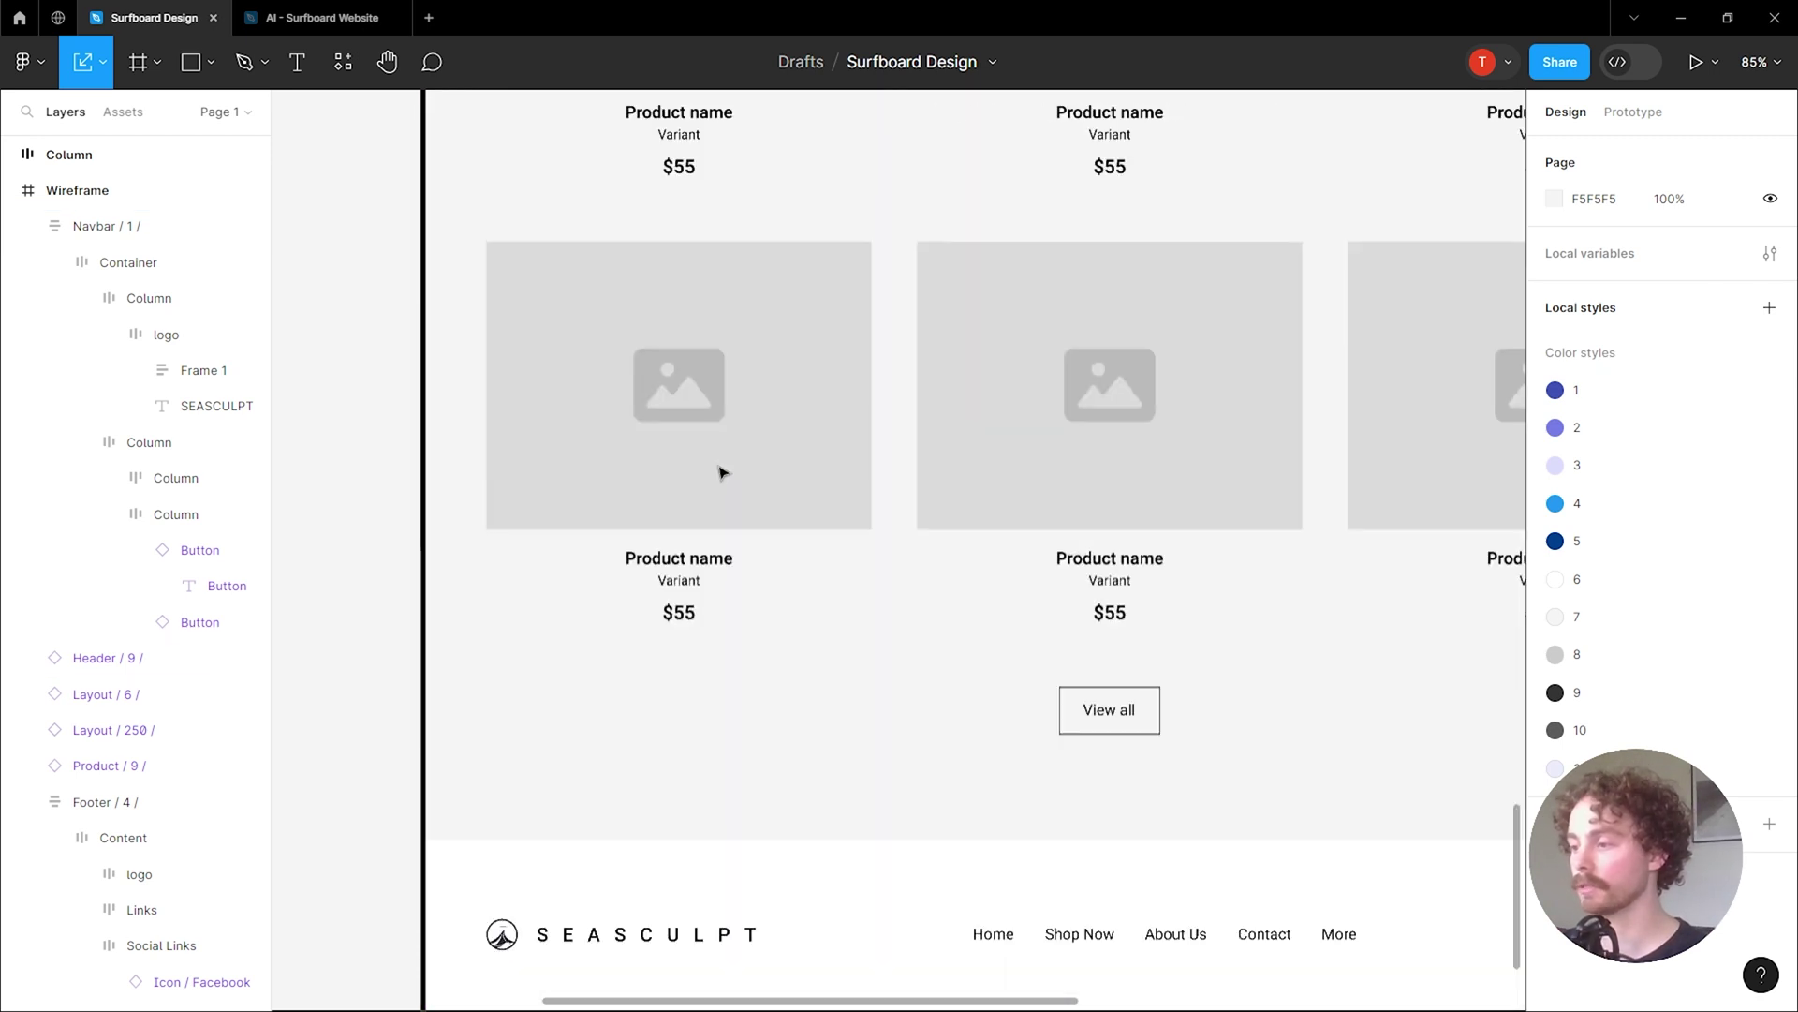
{"action": "scroll", "coordinate": [602, 544], "scroll_direction": "down", "scroll_amount": 2}
{"action": "scroll", "coordinate": [574, 526], "scroll_direction": "down", "scroll_amount": 8, "text": "ctrl"}
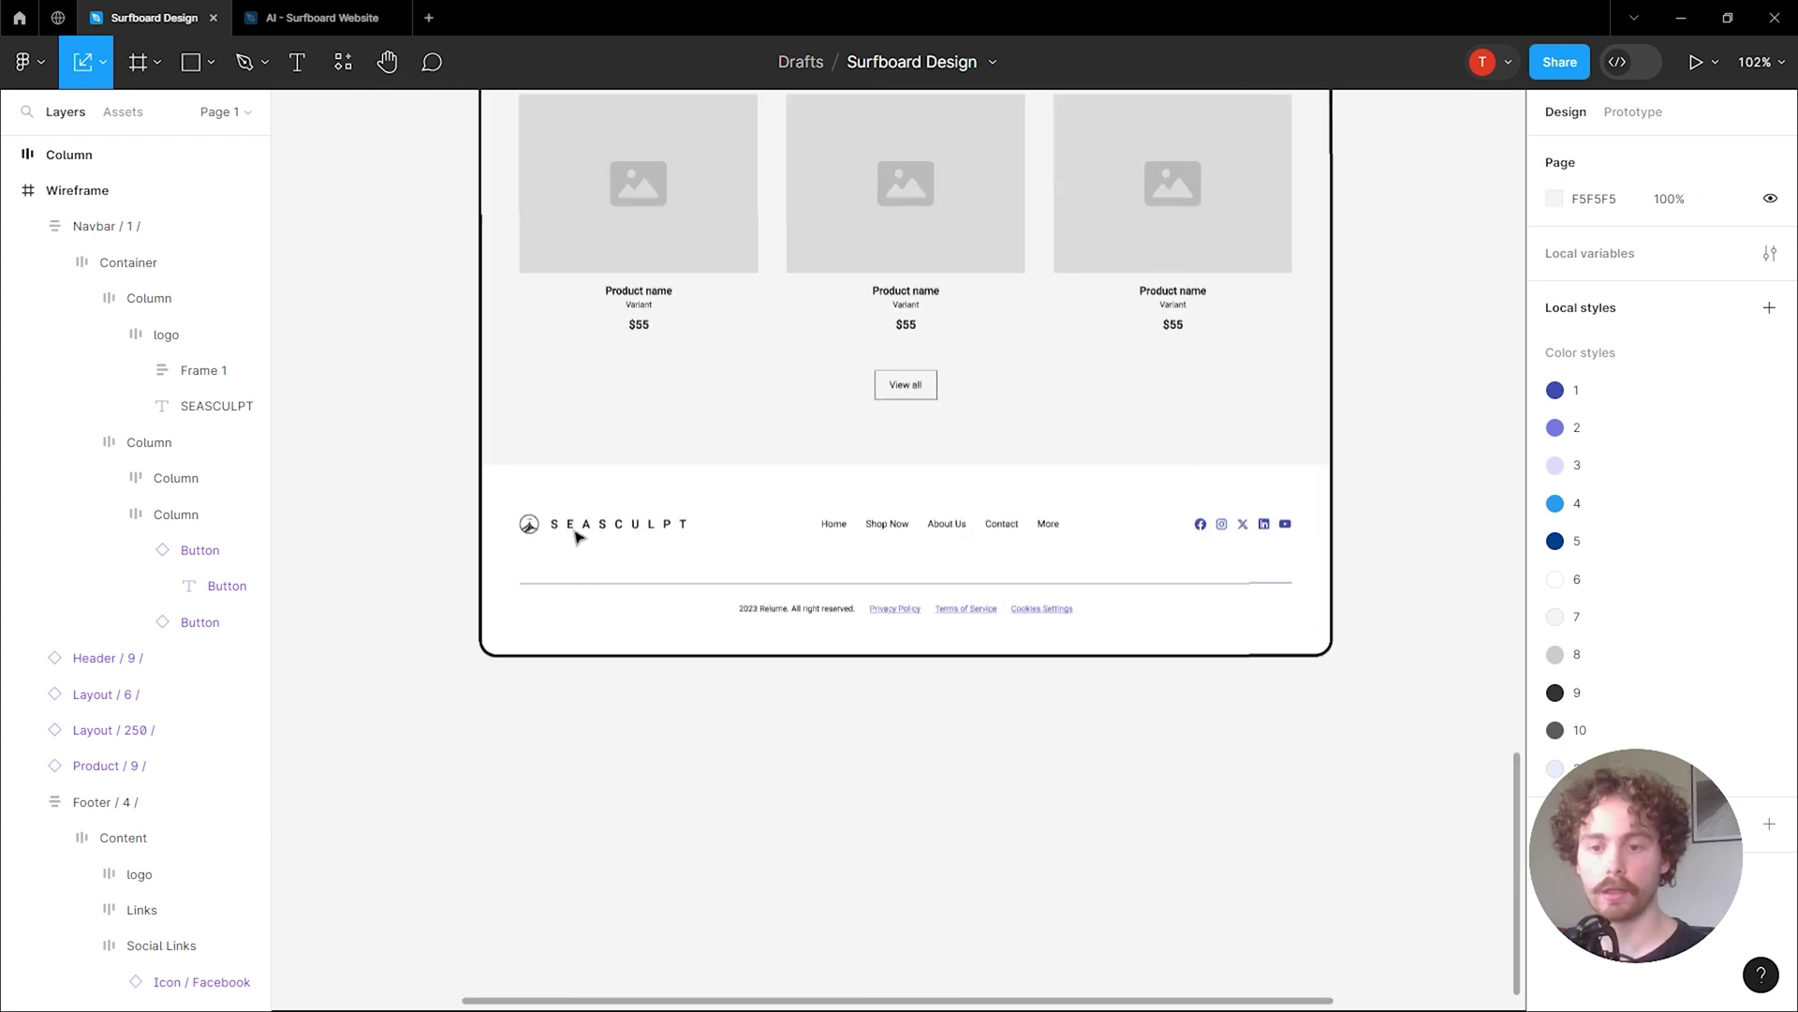
{"action": "scroll", "coordinate": [785, 504], "scroll_direction": "up", "scroll_amount": 5}
{"action": "scroll", "coordinate": [784, 503], "scroll_direction": "up", "scroll_amount": 5}
{"action": "scroll", "coordinate": [803, 574], "scroll_direction": "up", "scroll_amount": 3, "text": "ctrl"}
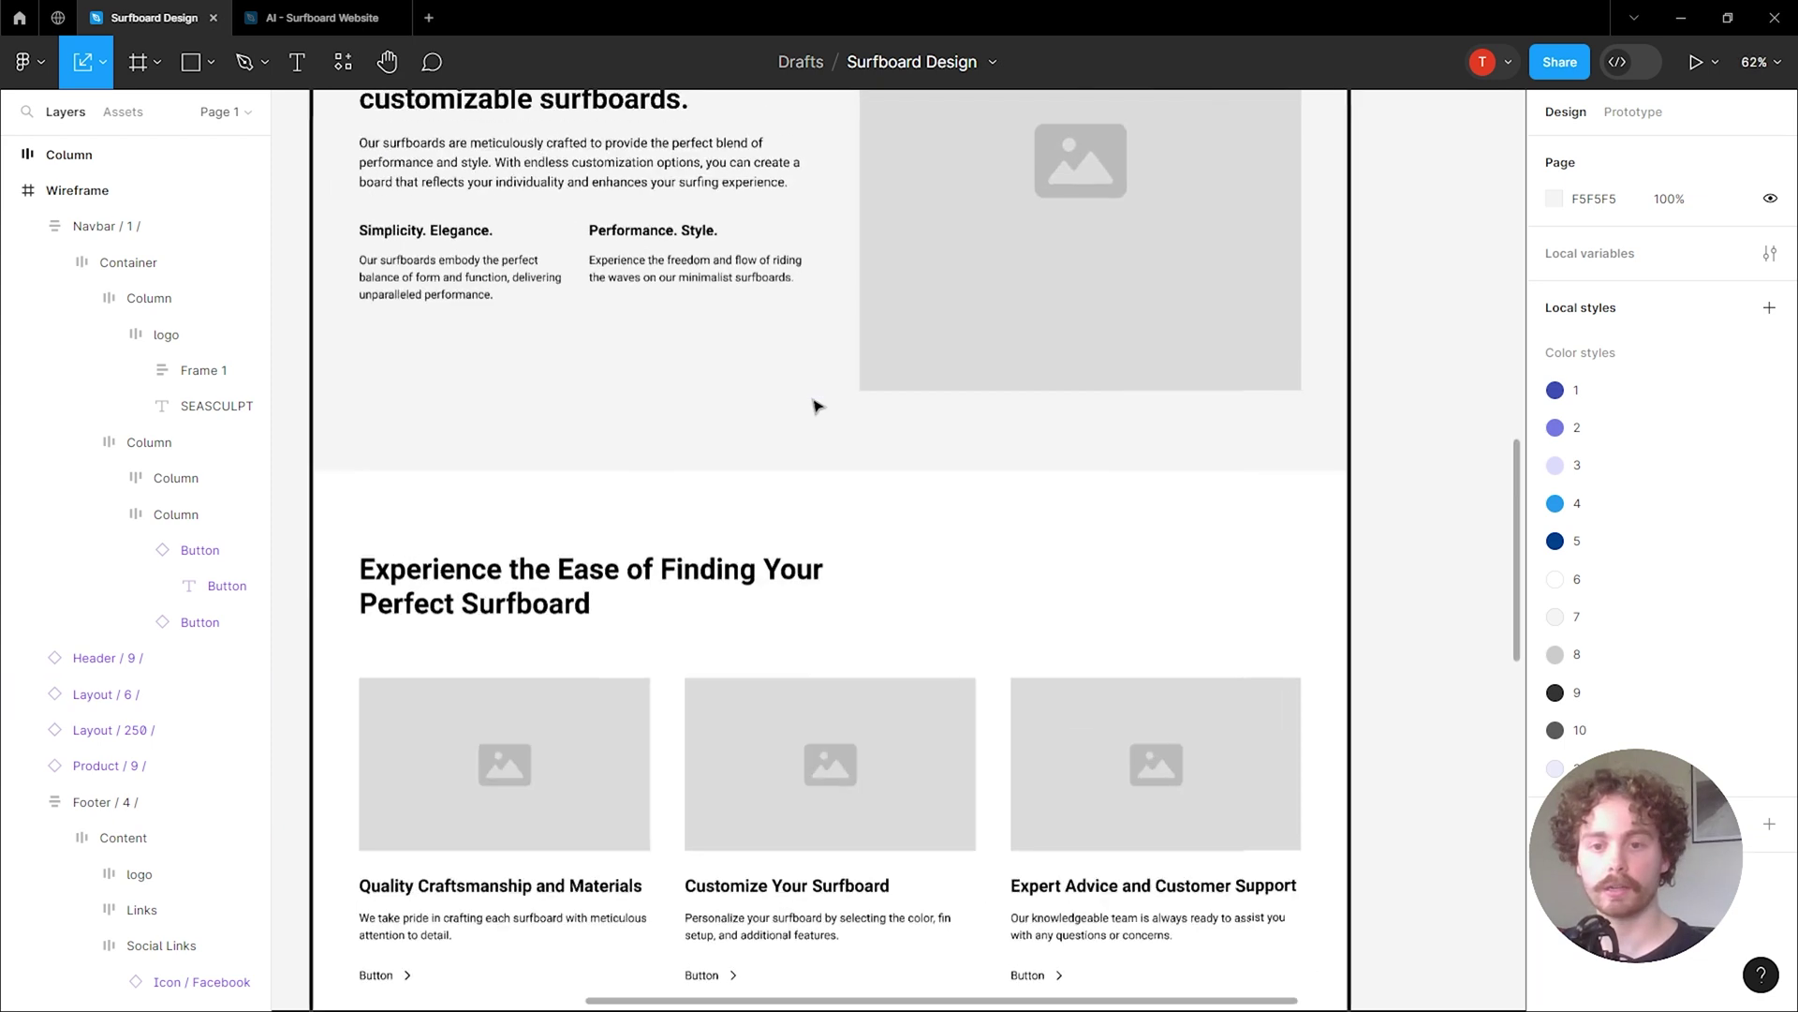
{"action": "scroll", "coordinate": [814, 402], "scroll_direction": "up", "scroll_amount": 10}
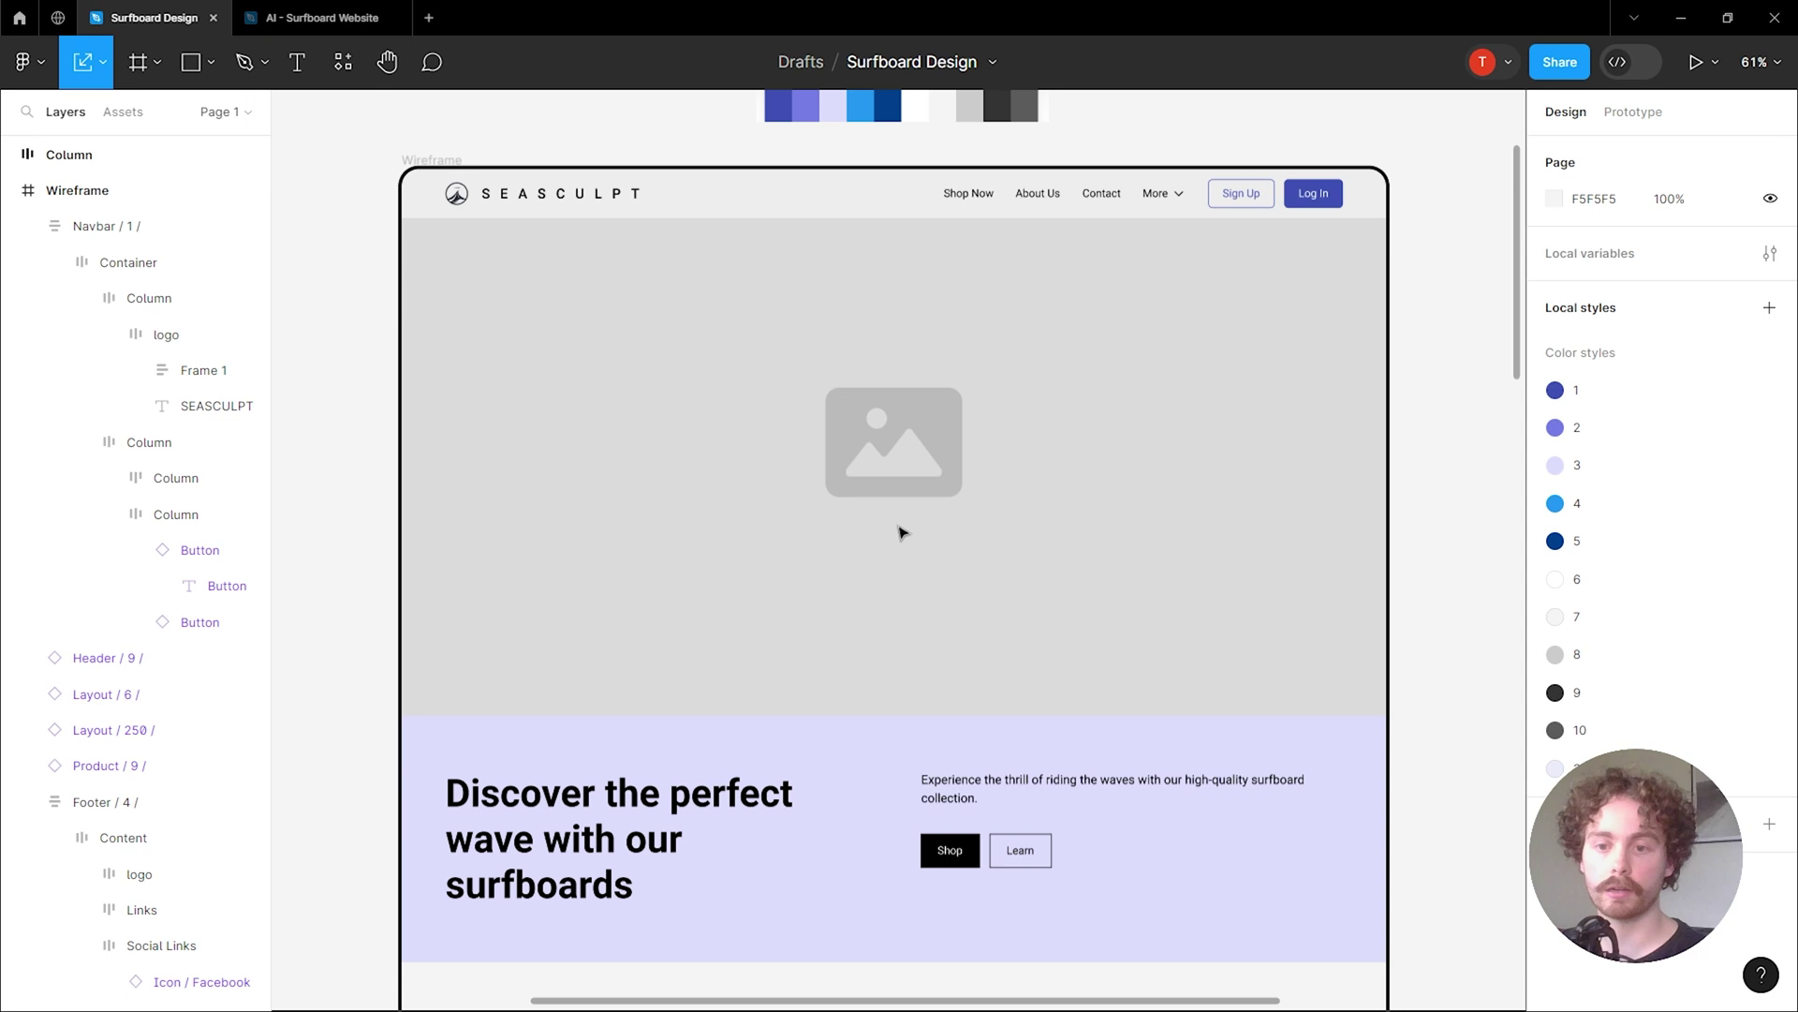
{"action": "scroll", "coordinate": [902, 532], "scroll_direction": "down", "scroll_amount": 2}
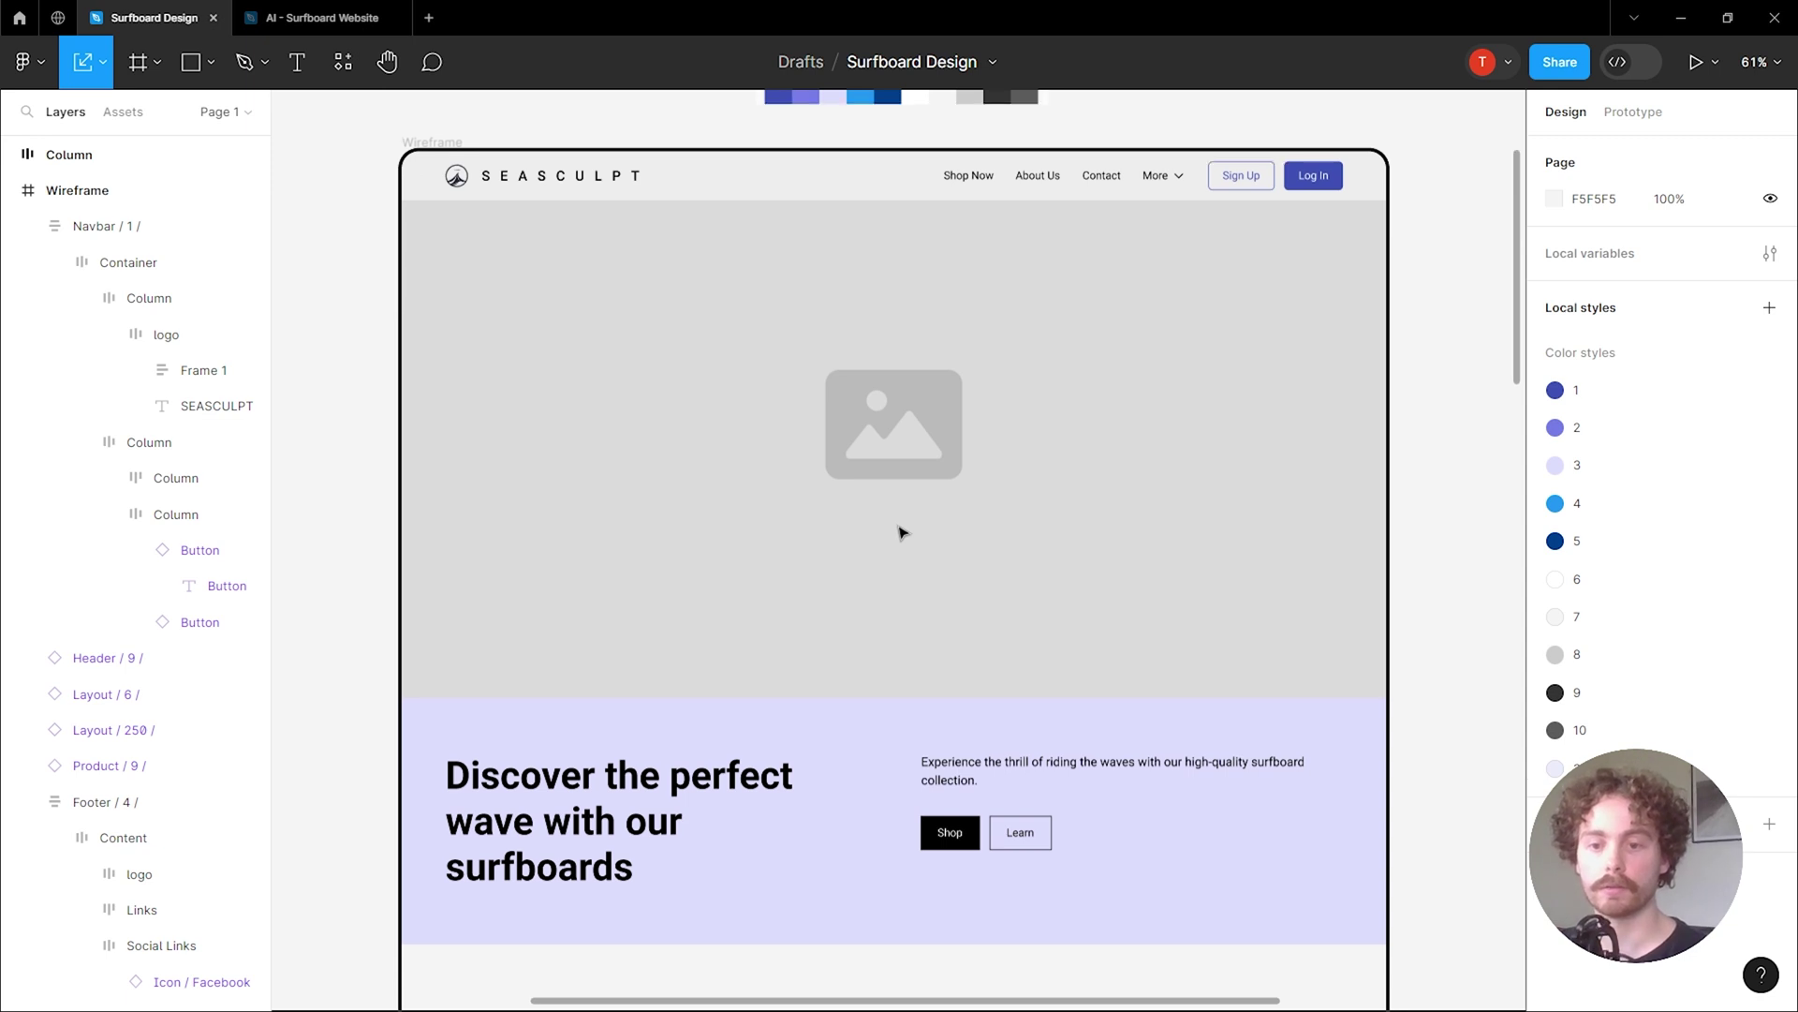
{"action": "scroll", "coordinate": [902, 532], "scroll_direction": "up", "scroll_amount": 1}
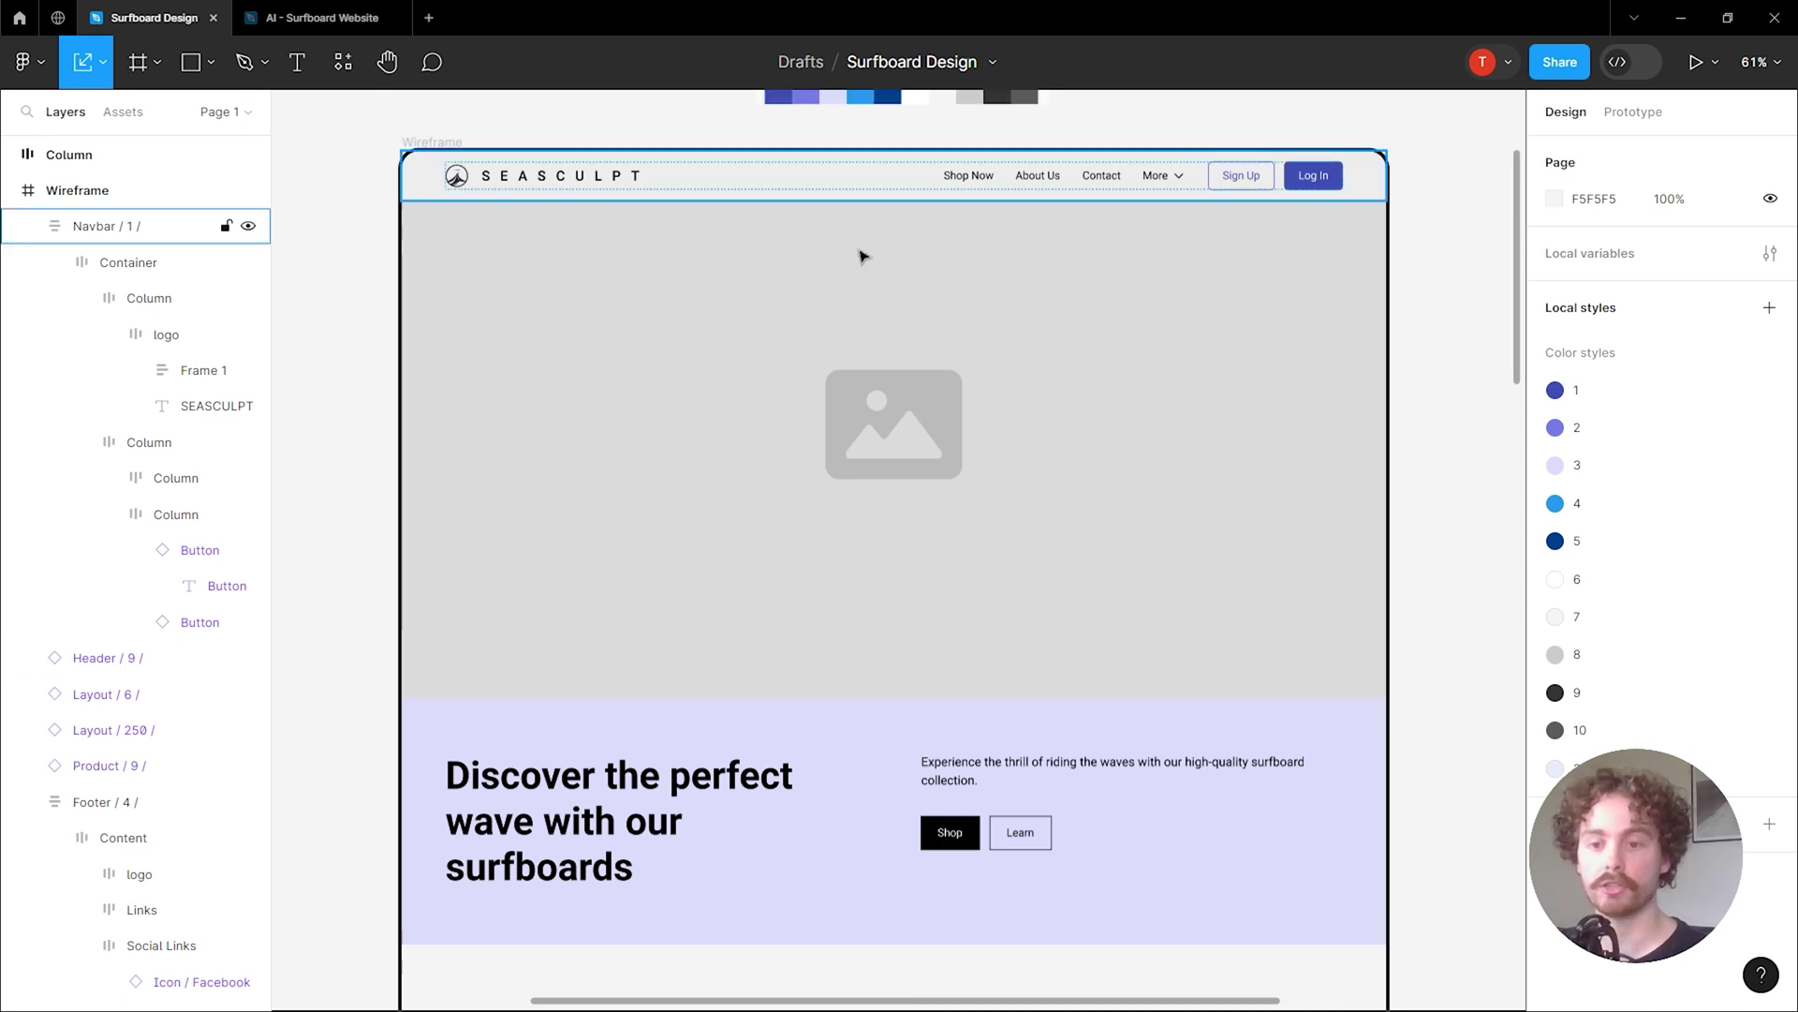
{"action": "scroll", "coordinate": [881, 462], "scroll_direction": "down", "scroll_amount": 5}
{"action": "scroll", "coordinate": [880, 461], "scroll_direction": "down", "scroll_amount": 10}
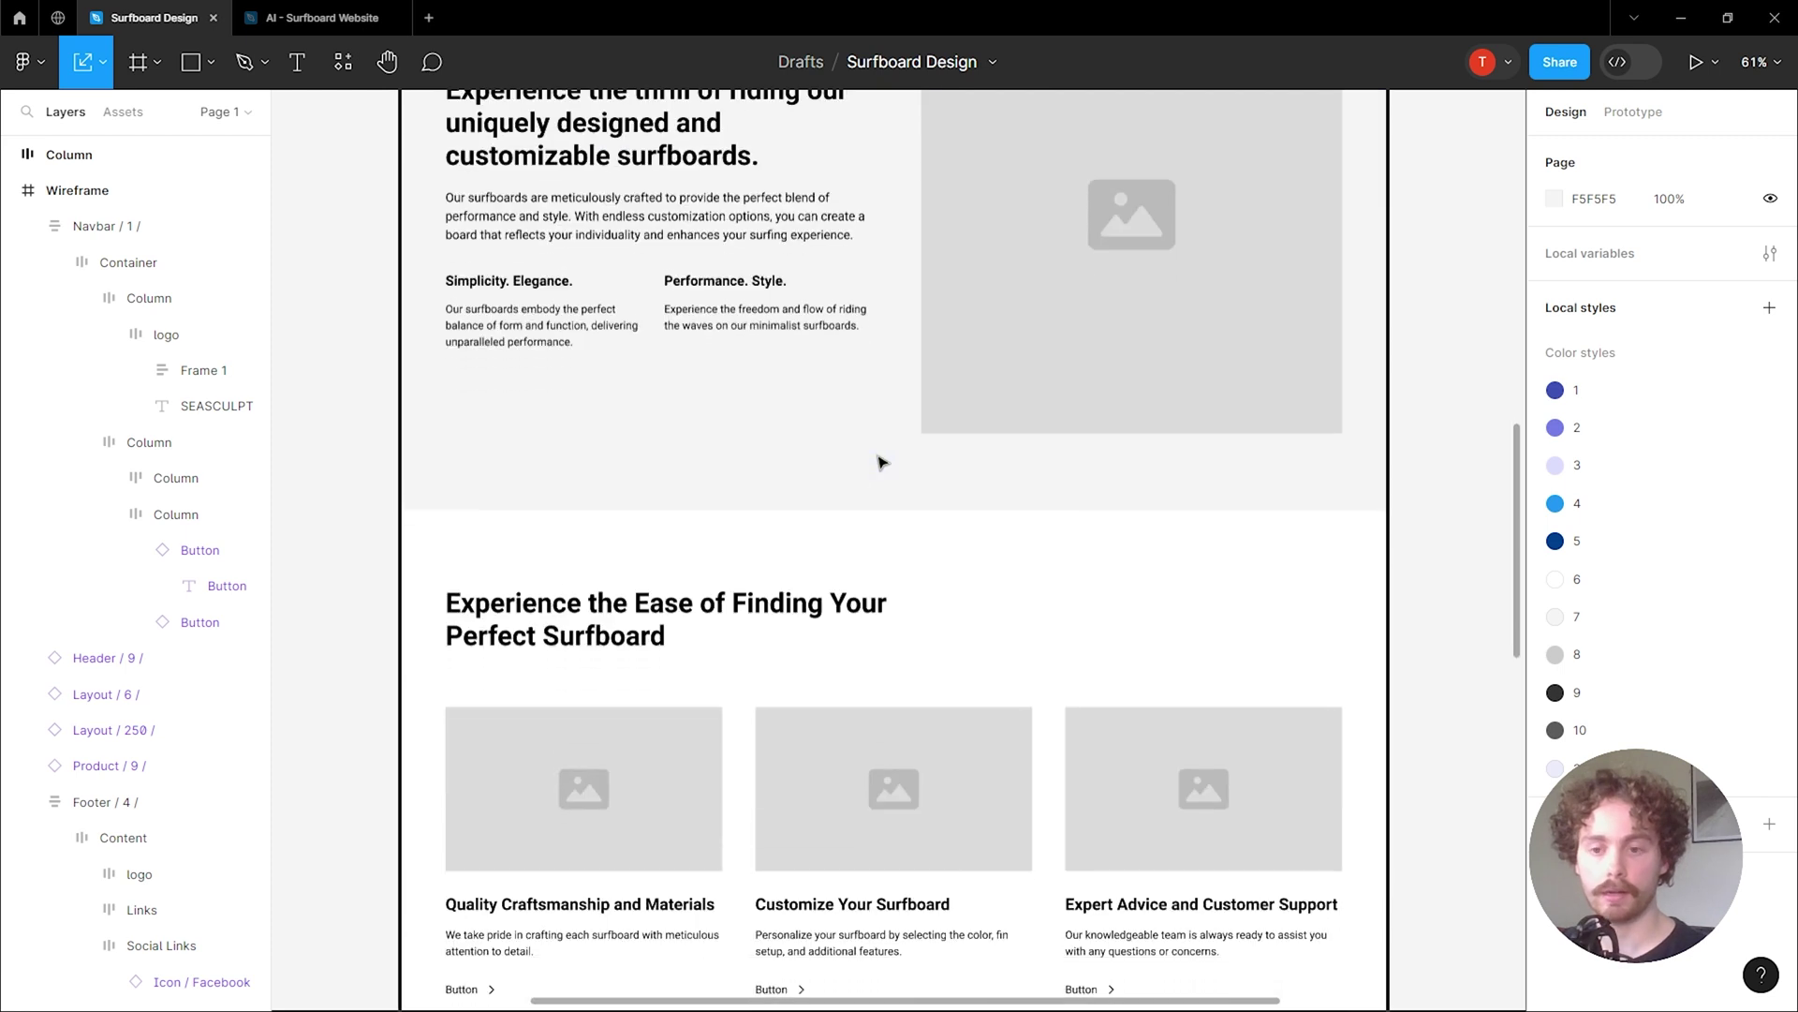
{"action": "scroll", "coordinate": [881, 461], "scroll_direction": "down", "scroll_amount": 15}
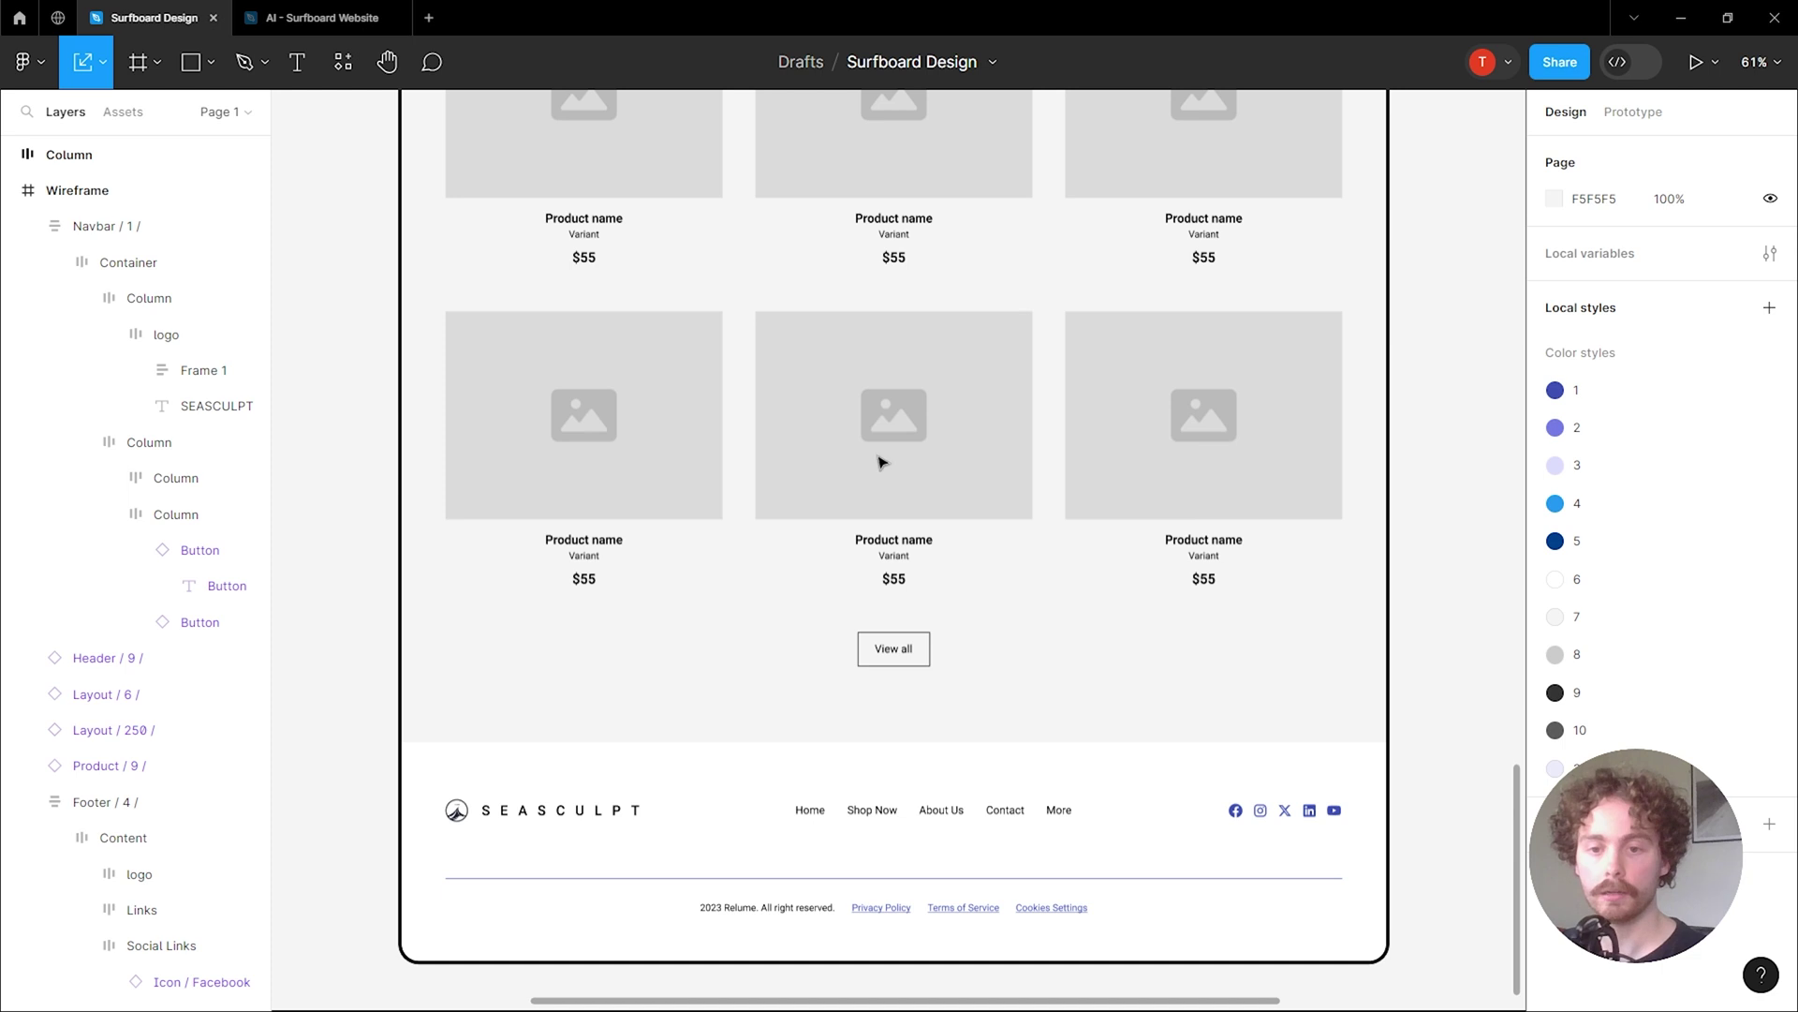
{"action": "scroll", "coordinate": [880, 462], "scroll_direction": "up", "scroll_amount": 20}
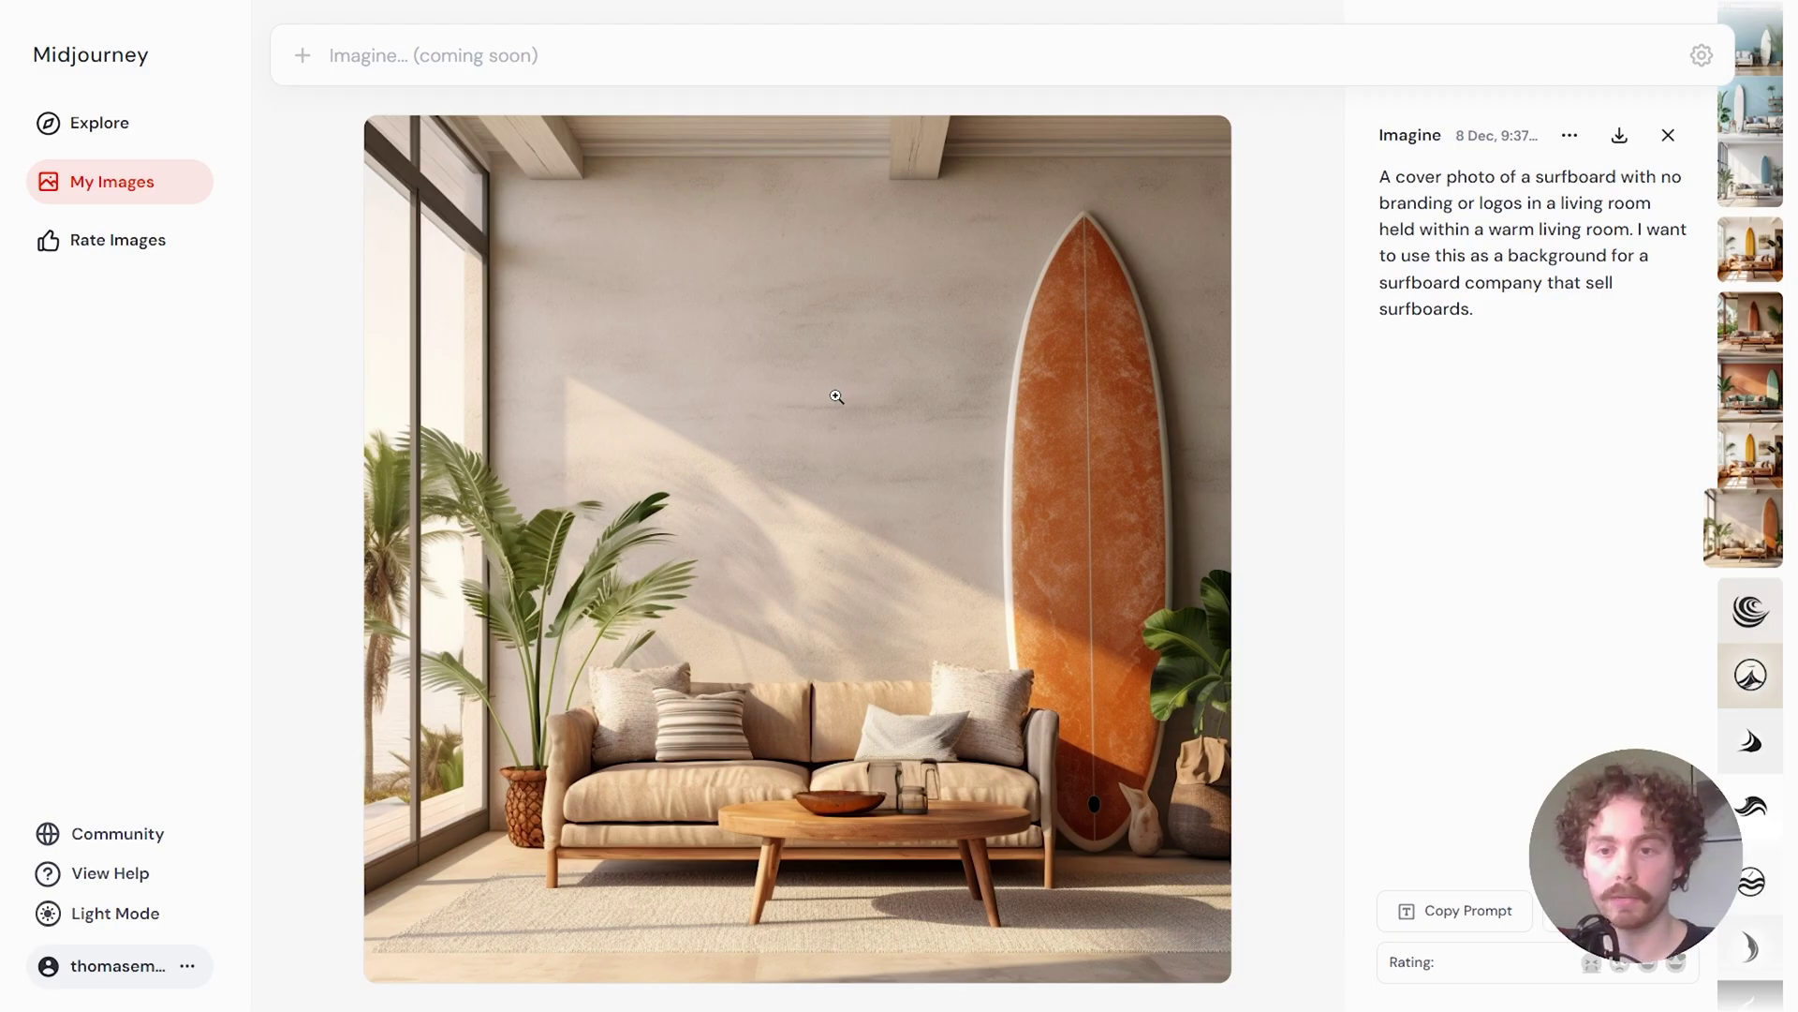
Scroll through My Images to find the plain white surfboard living-room photo.
{"action": "scroll", "coordinate": [837, 396], "scroll_direction": "down", "scroll_amount": 1}
{"action": "scroll", "coordinate": [836, 396], "scroll_direction": "up", "scroll_amount": 3}
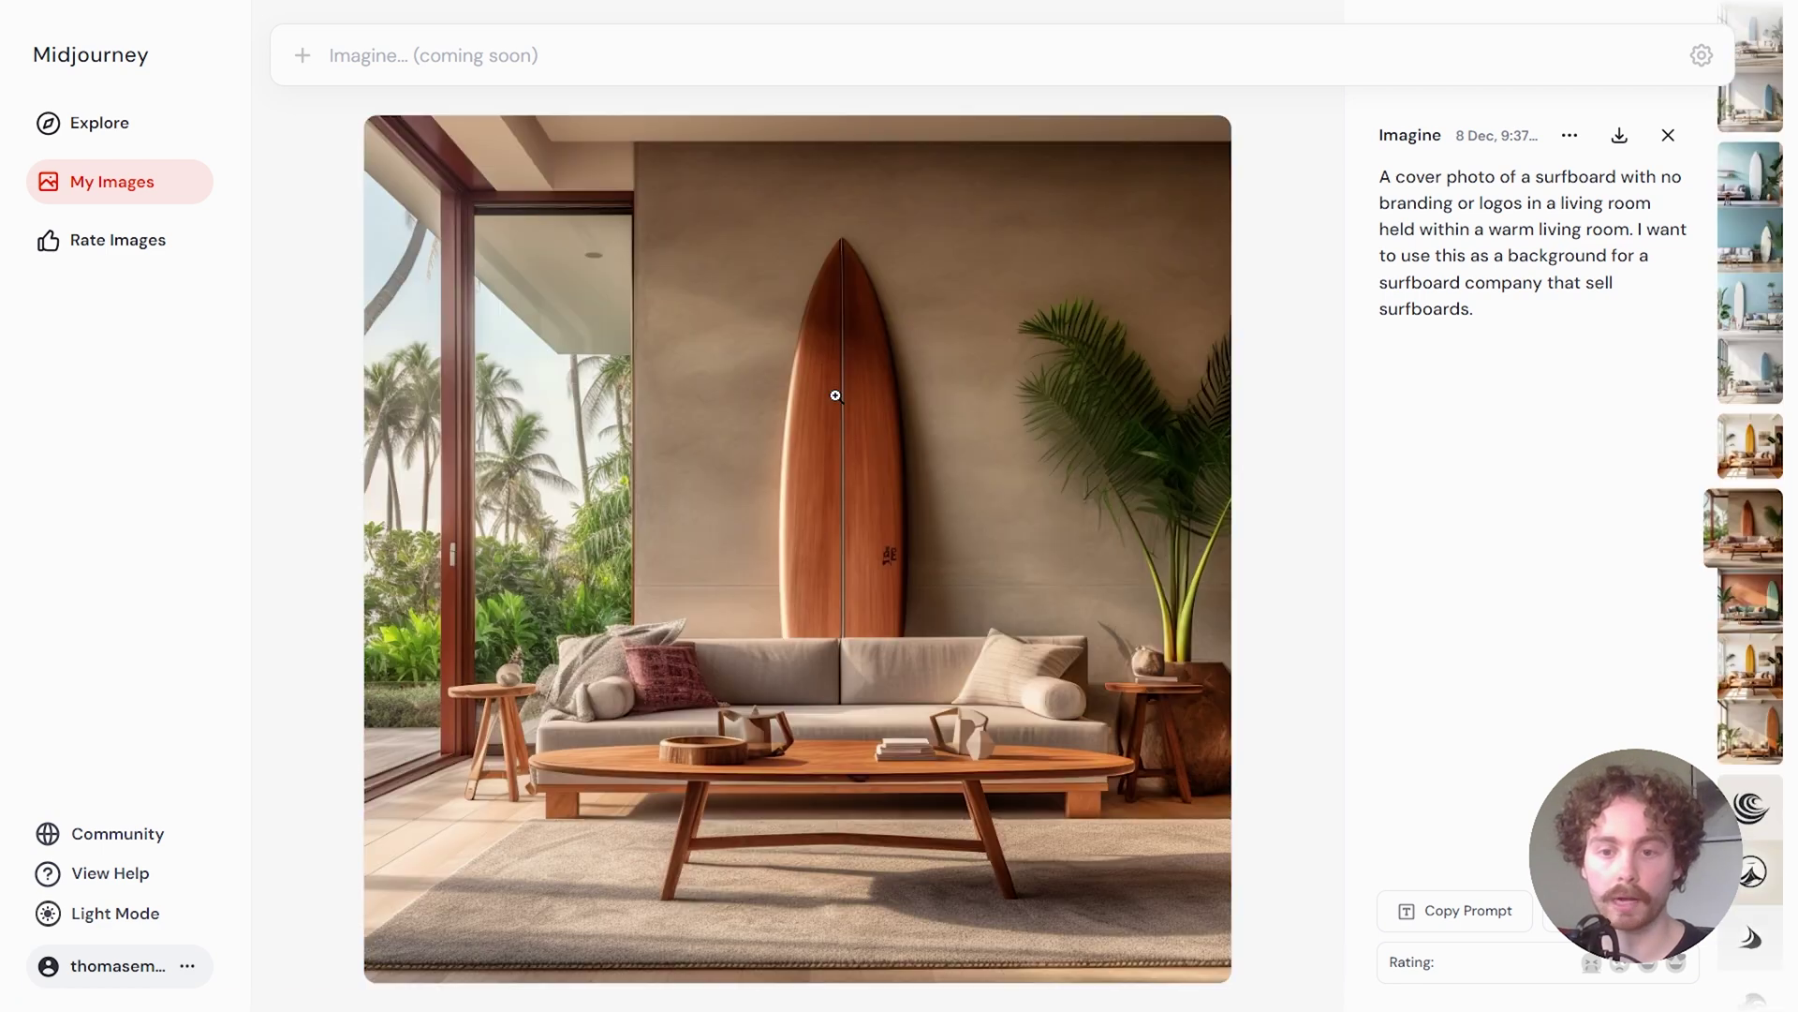
{"action": "scroll", "coordinate": [836, 396], "scroll_direction": "up", "scroll_amount": 5}
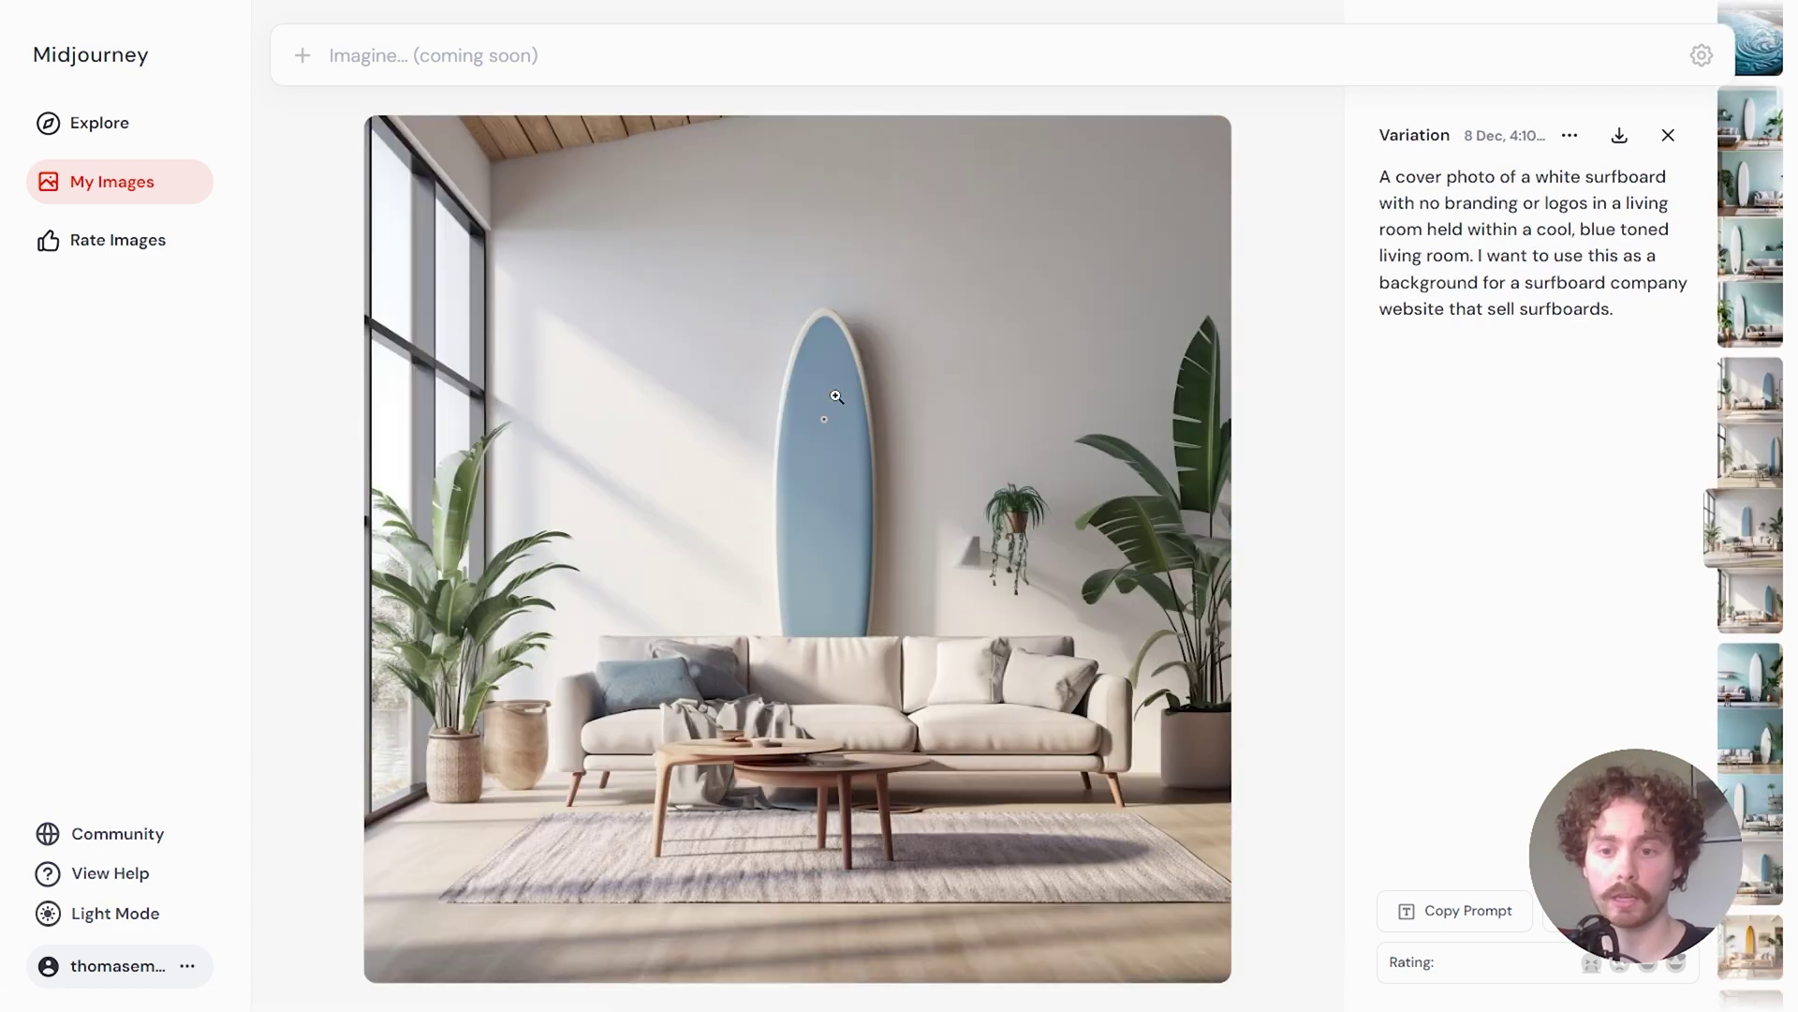
{"action": "scroll", "coordinate": [837, 396], "scroll_direction": "down", "scroll_amount": 6}
{"action": "scroll", "coordinate": [836, 396], "scroll_direction": "down", "scroll_amount": 4}
{"action": "scroll", "coordinate": [836, 397], "scroll_direction": "up", "scroll_amount": 5}
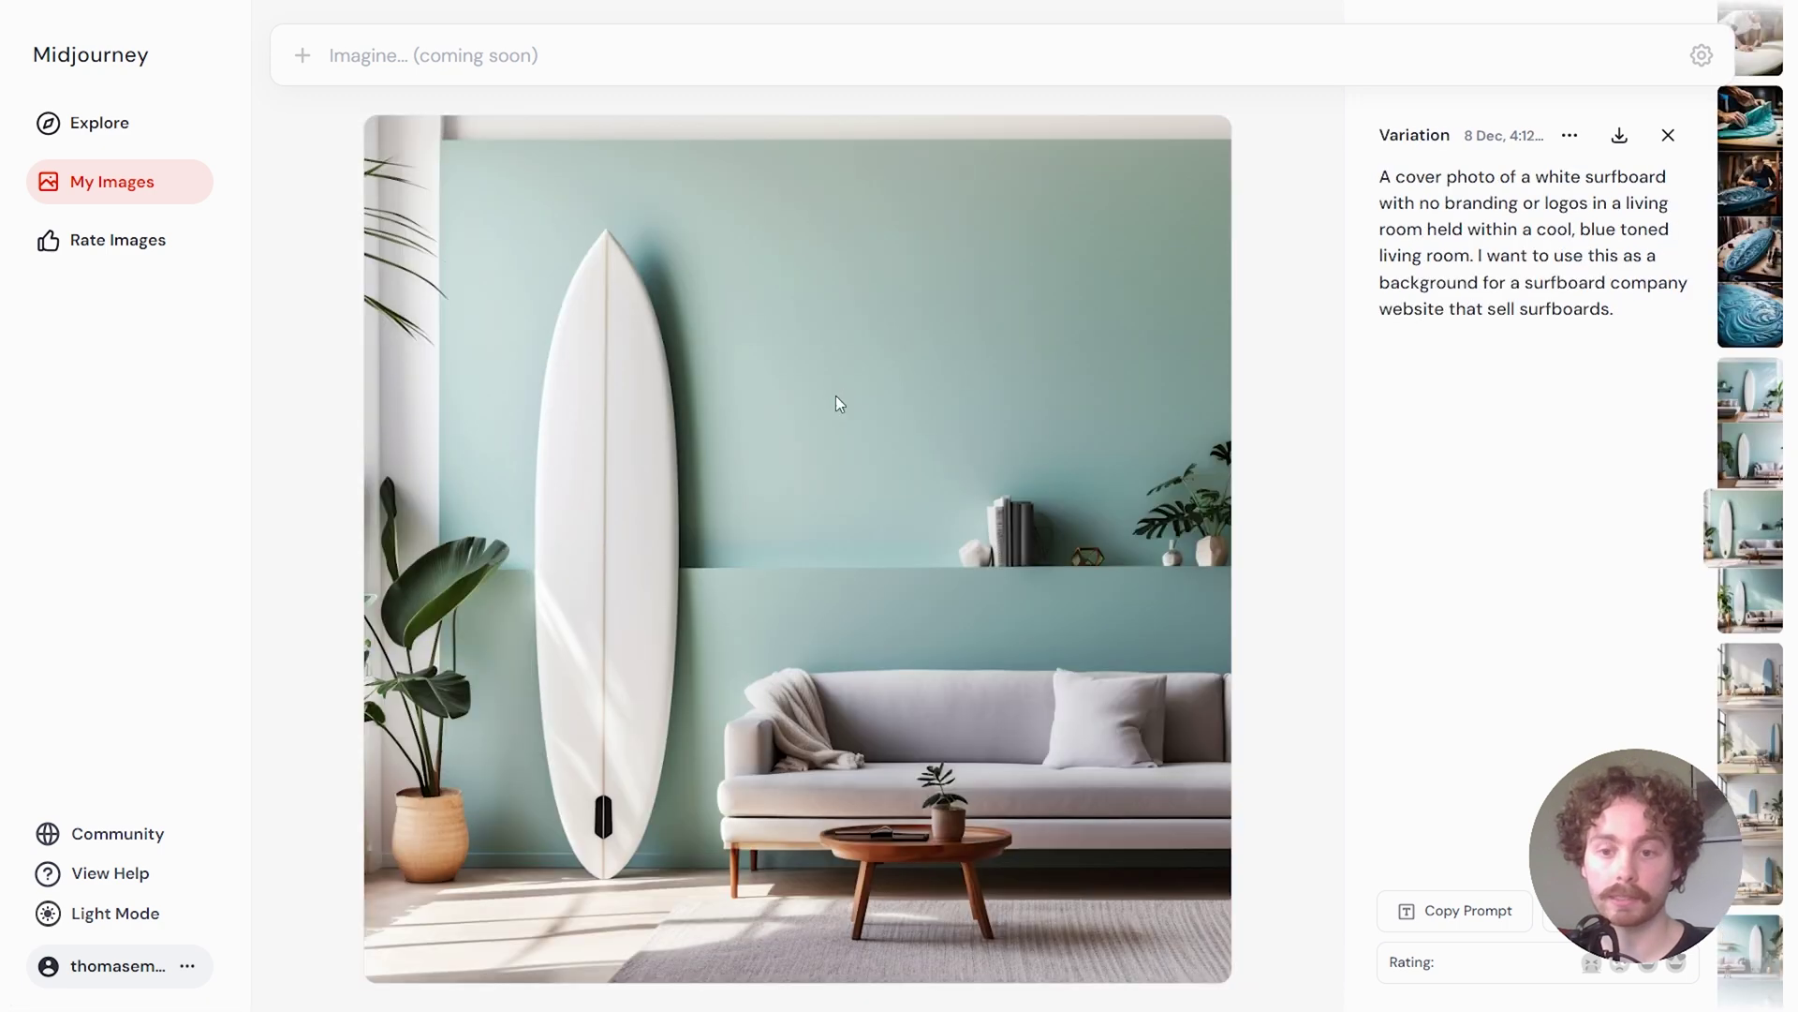
{"action": "scroll", "coordinate": [836, 397], "scroll_direction": "up", "scroll_amount": 5}
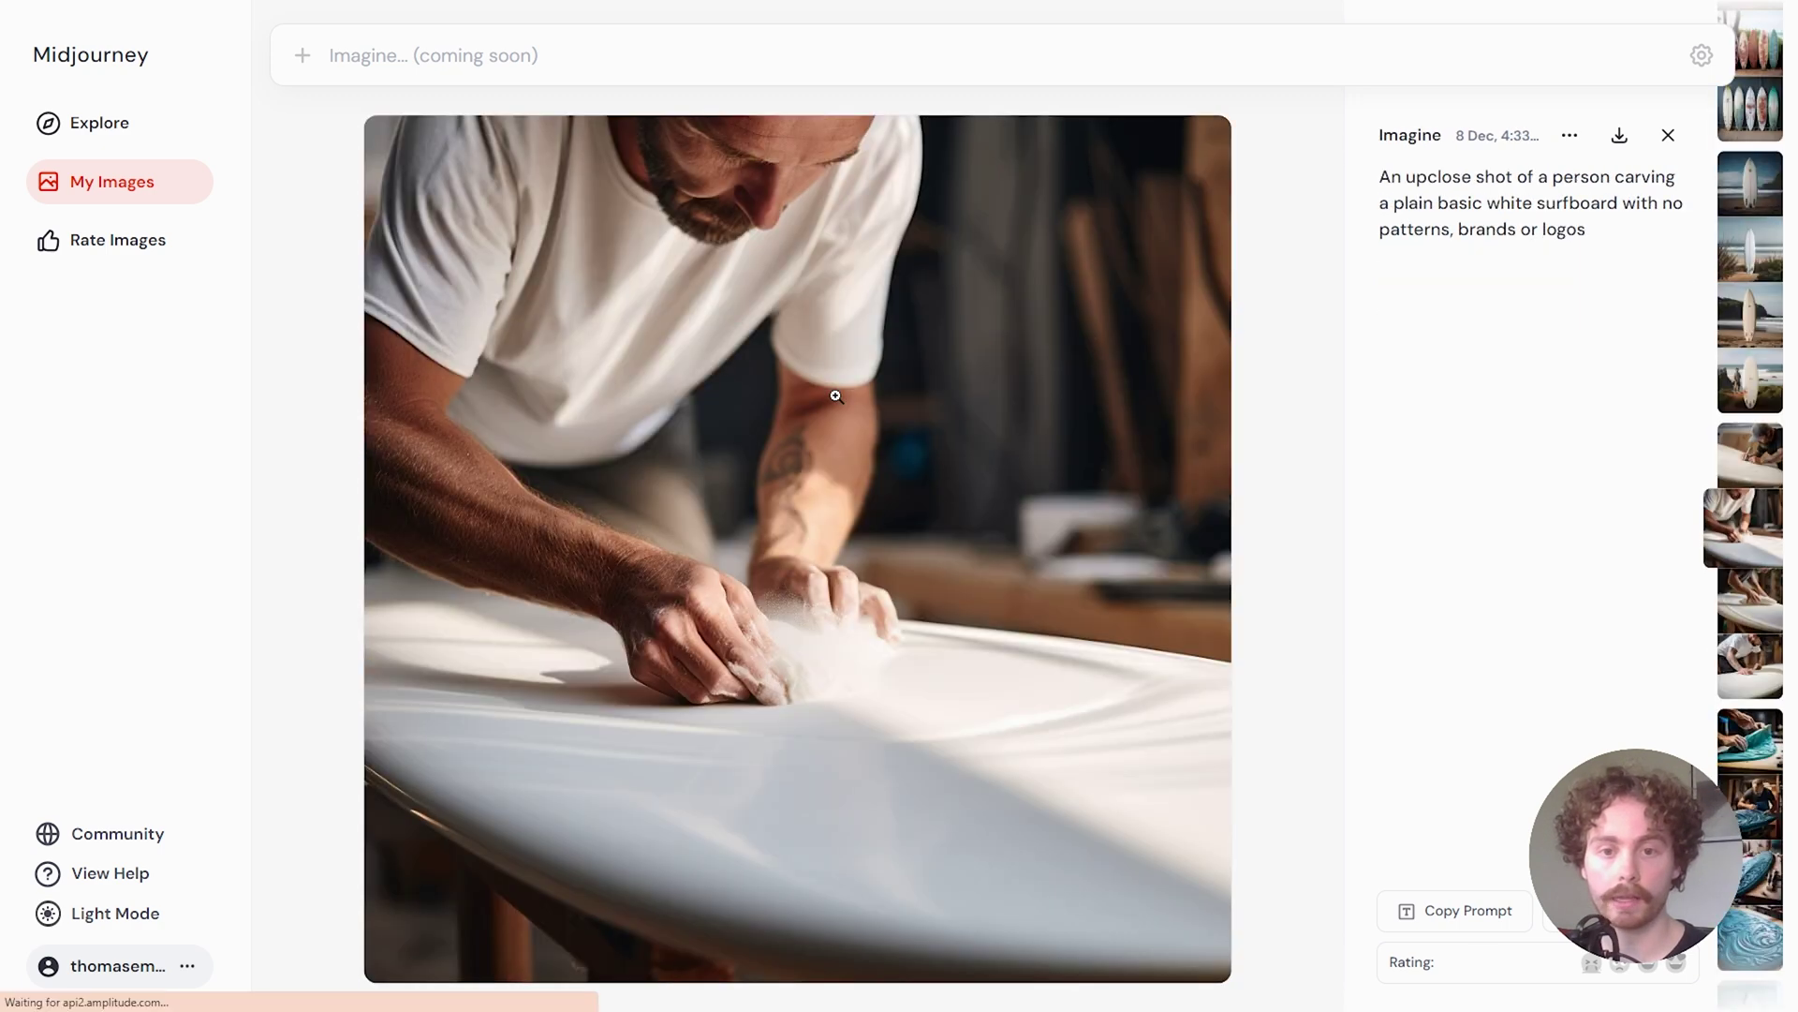
{"action": "scroll", "coordinate": [837, 397], "scroll_direction": "up", "scroll_amount": 3}
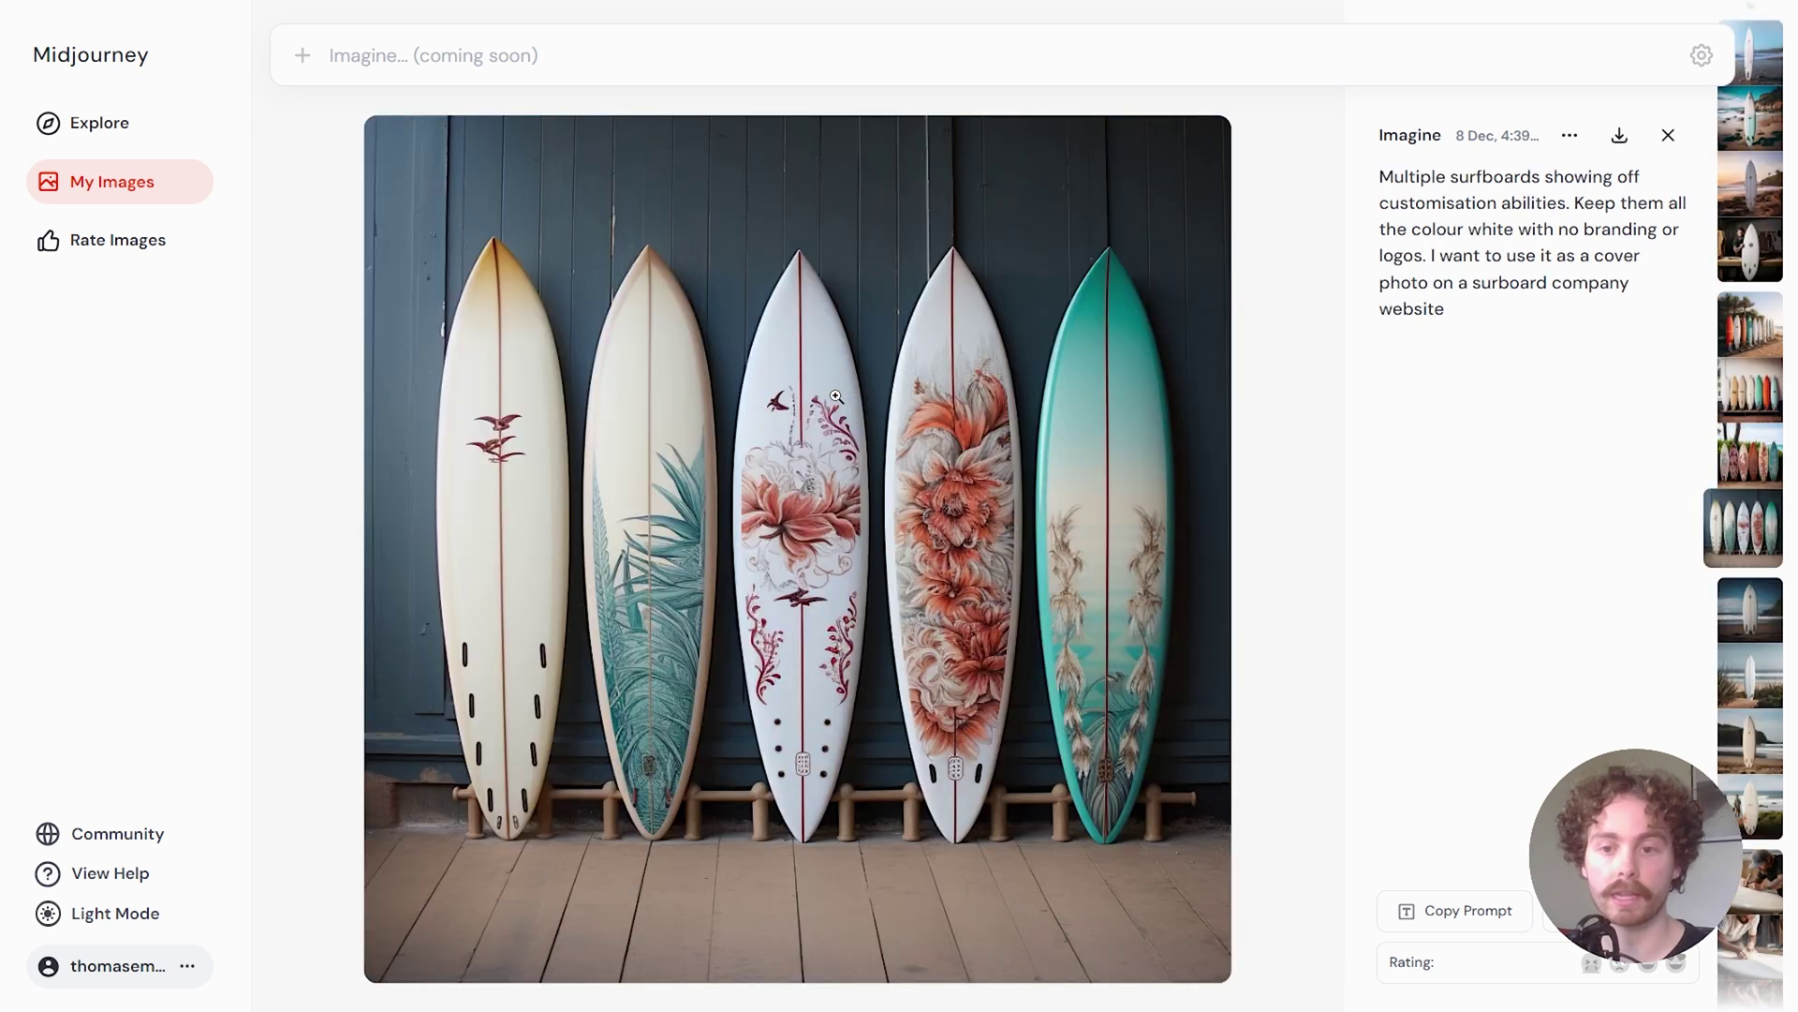
{"action": "scroll", "coordinate": [836, 396], "scroll_direction": "up", "scroll_amount": 1}
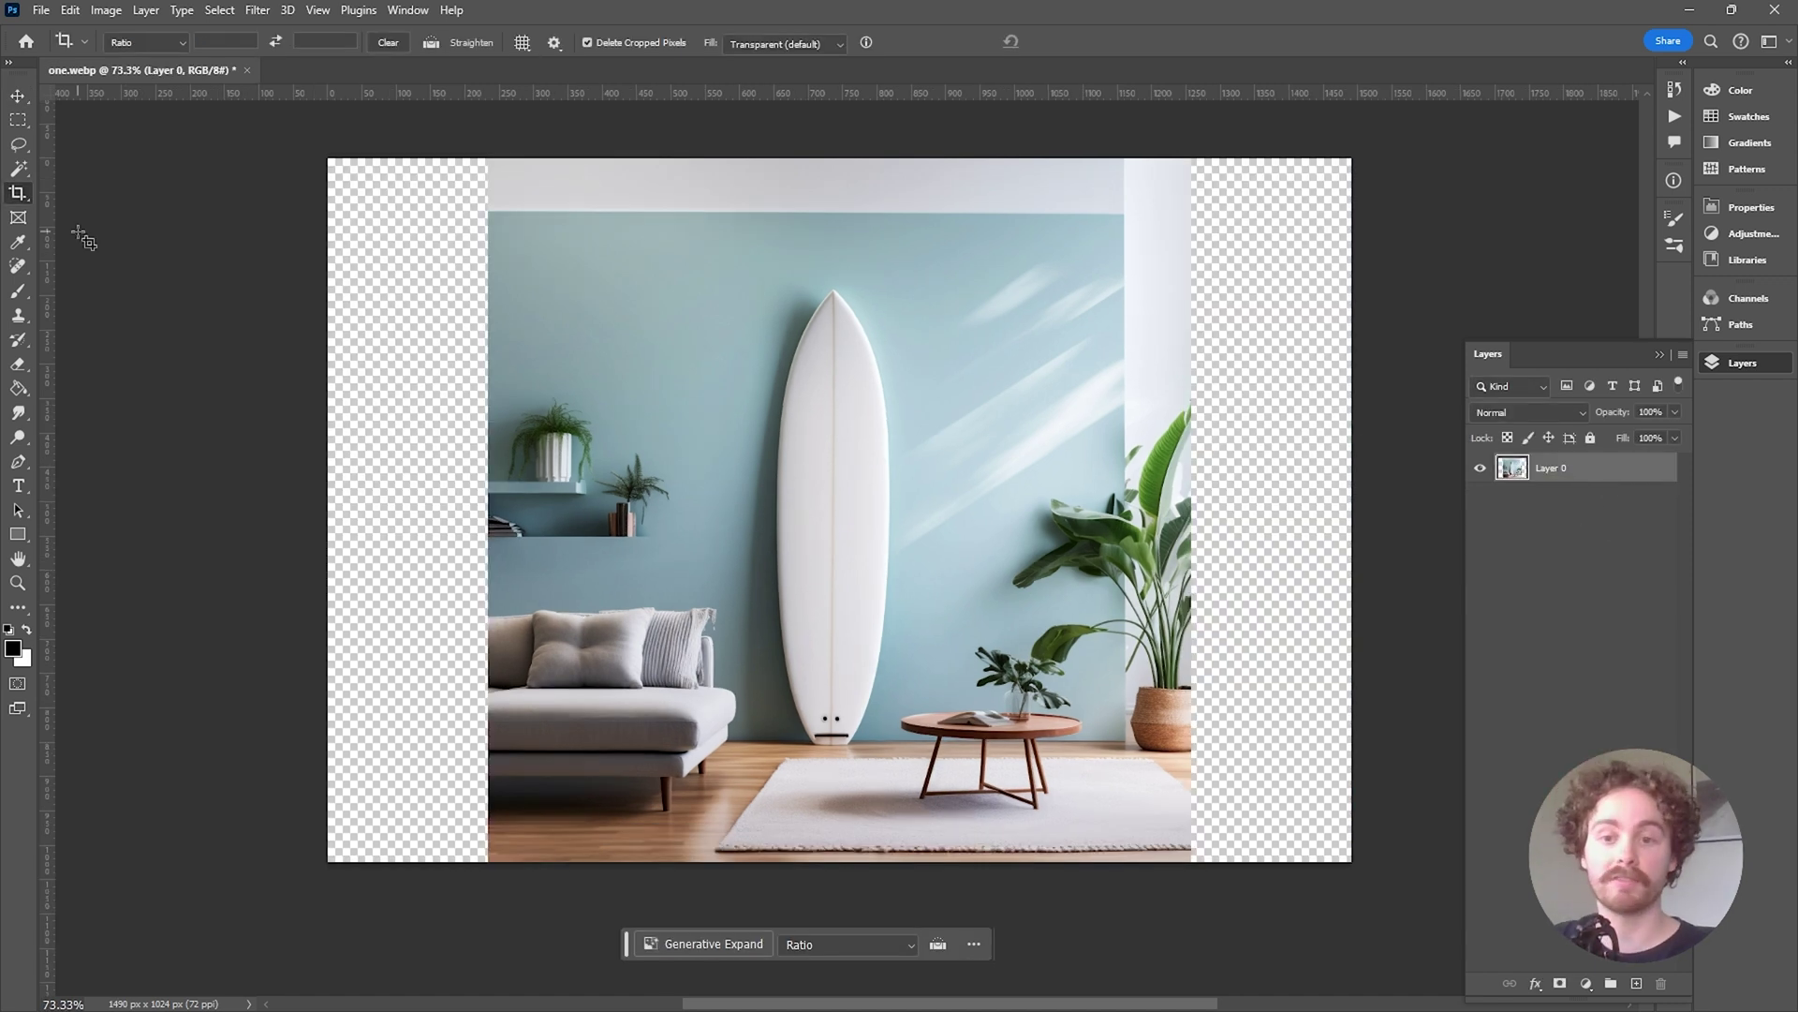
Generative-fill the empty left strip, keep variation 1, and merge it into the photo.
{"action": "left_click", "coordinate": [18, 120]}
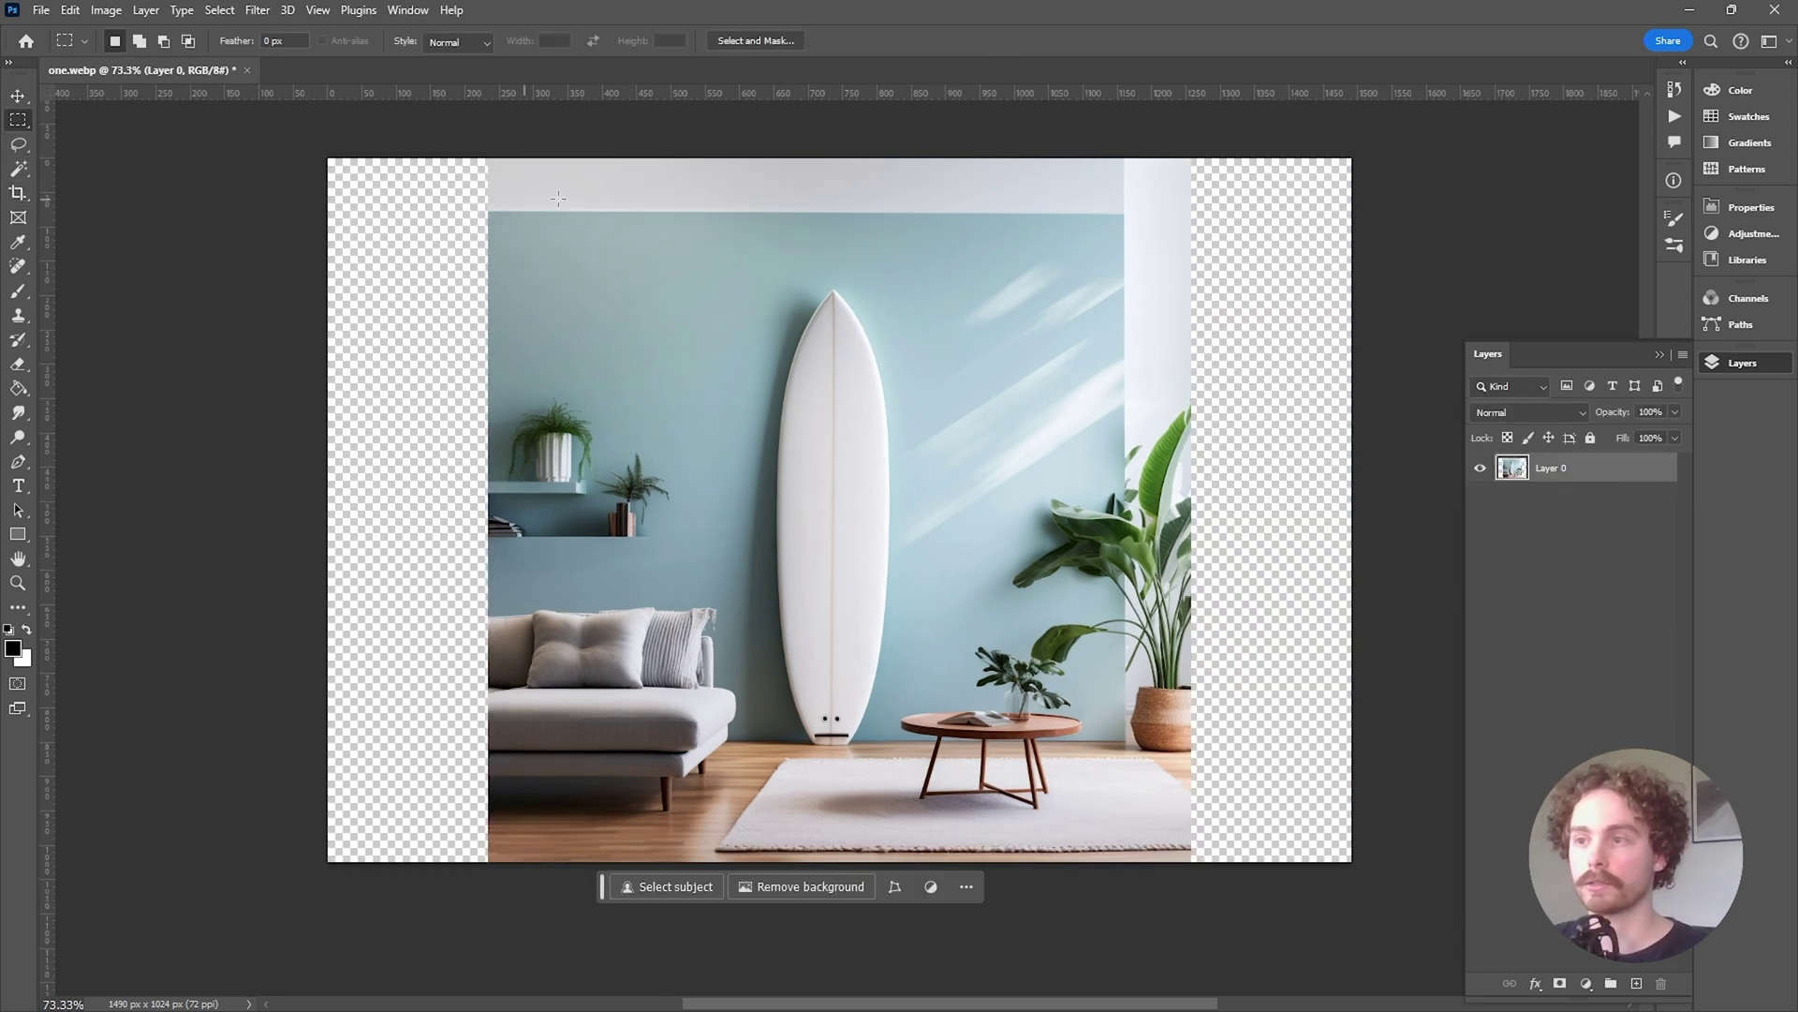
{"action": "left_click_drag", "start_coordinate": [536, 125], "coordinate": [187, 946]}
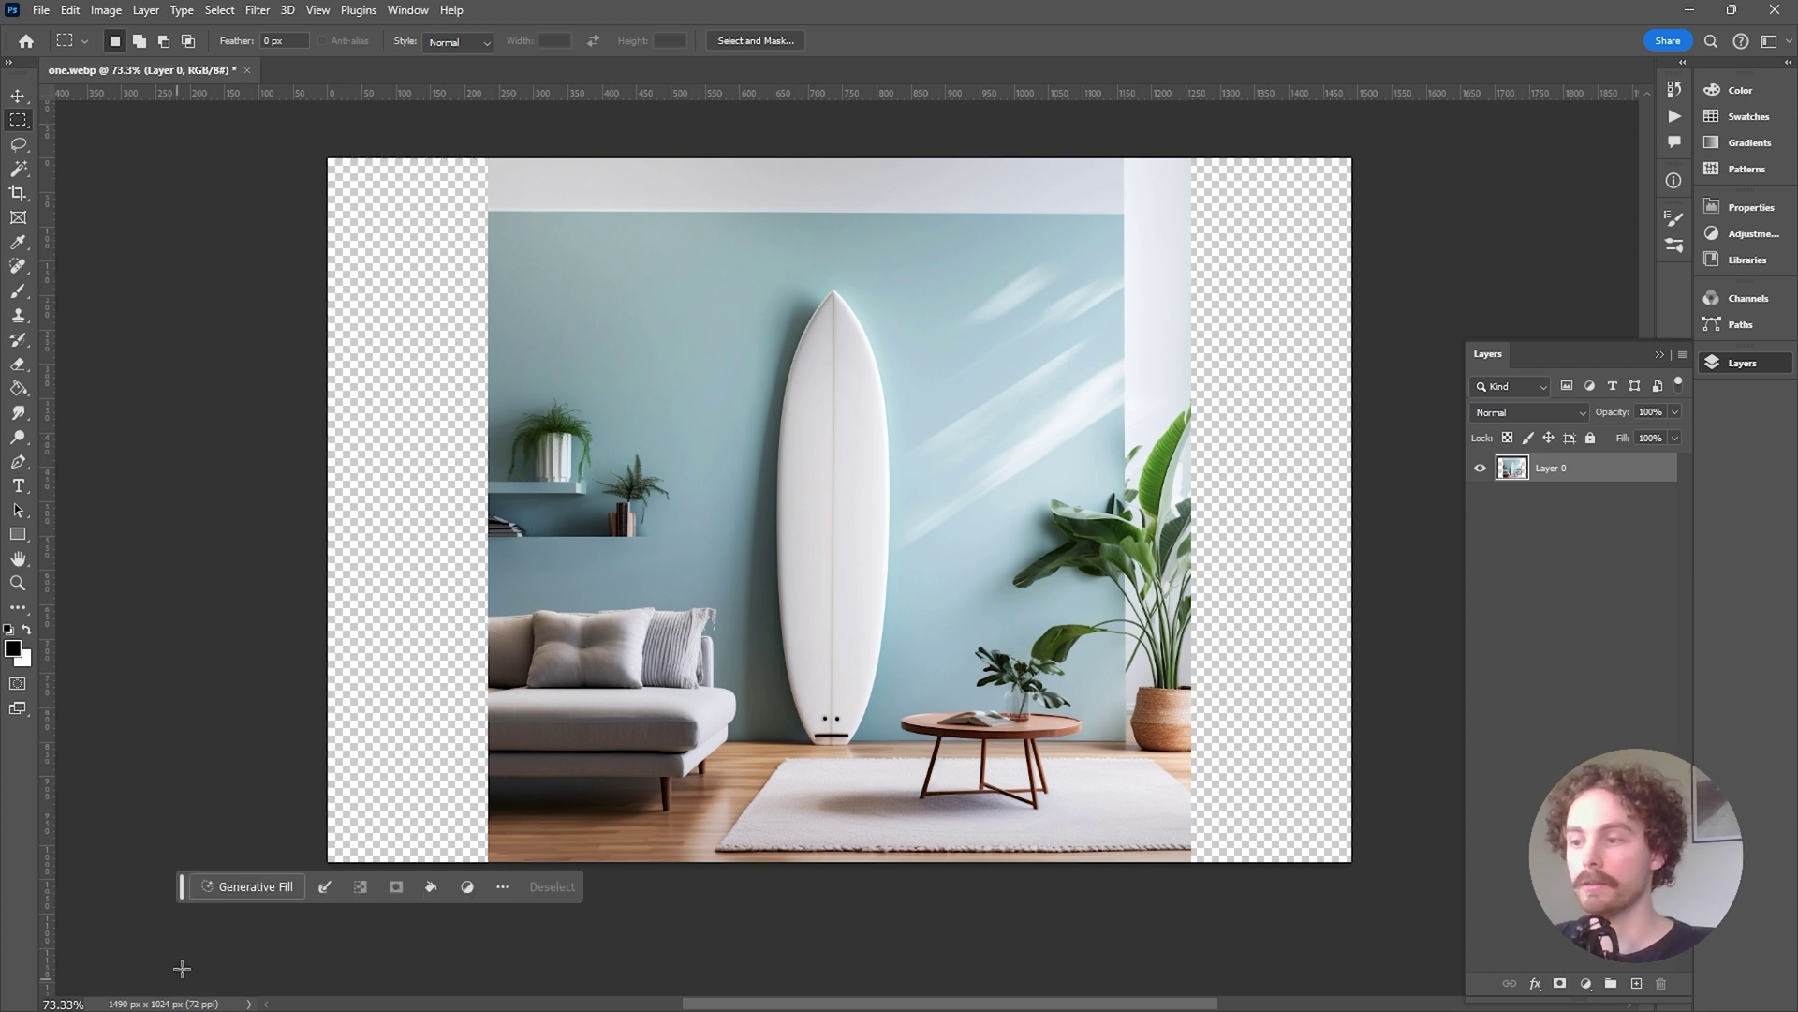
{"action": "left_click", "coordinate": [238, 886]}
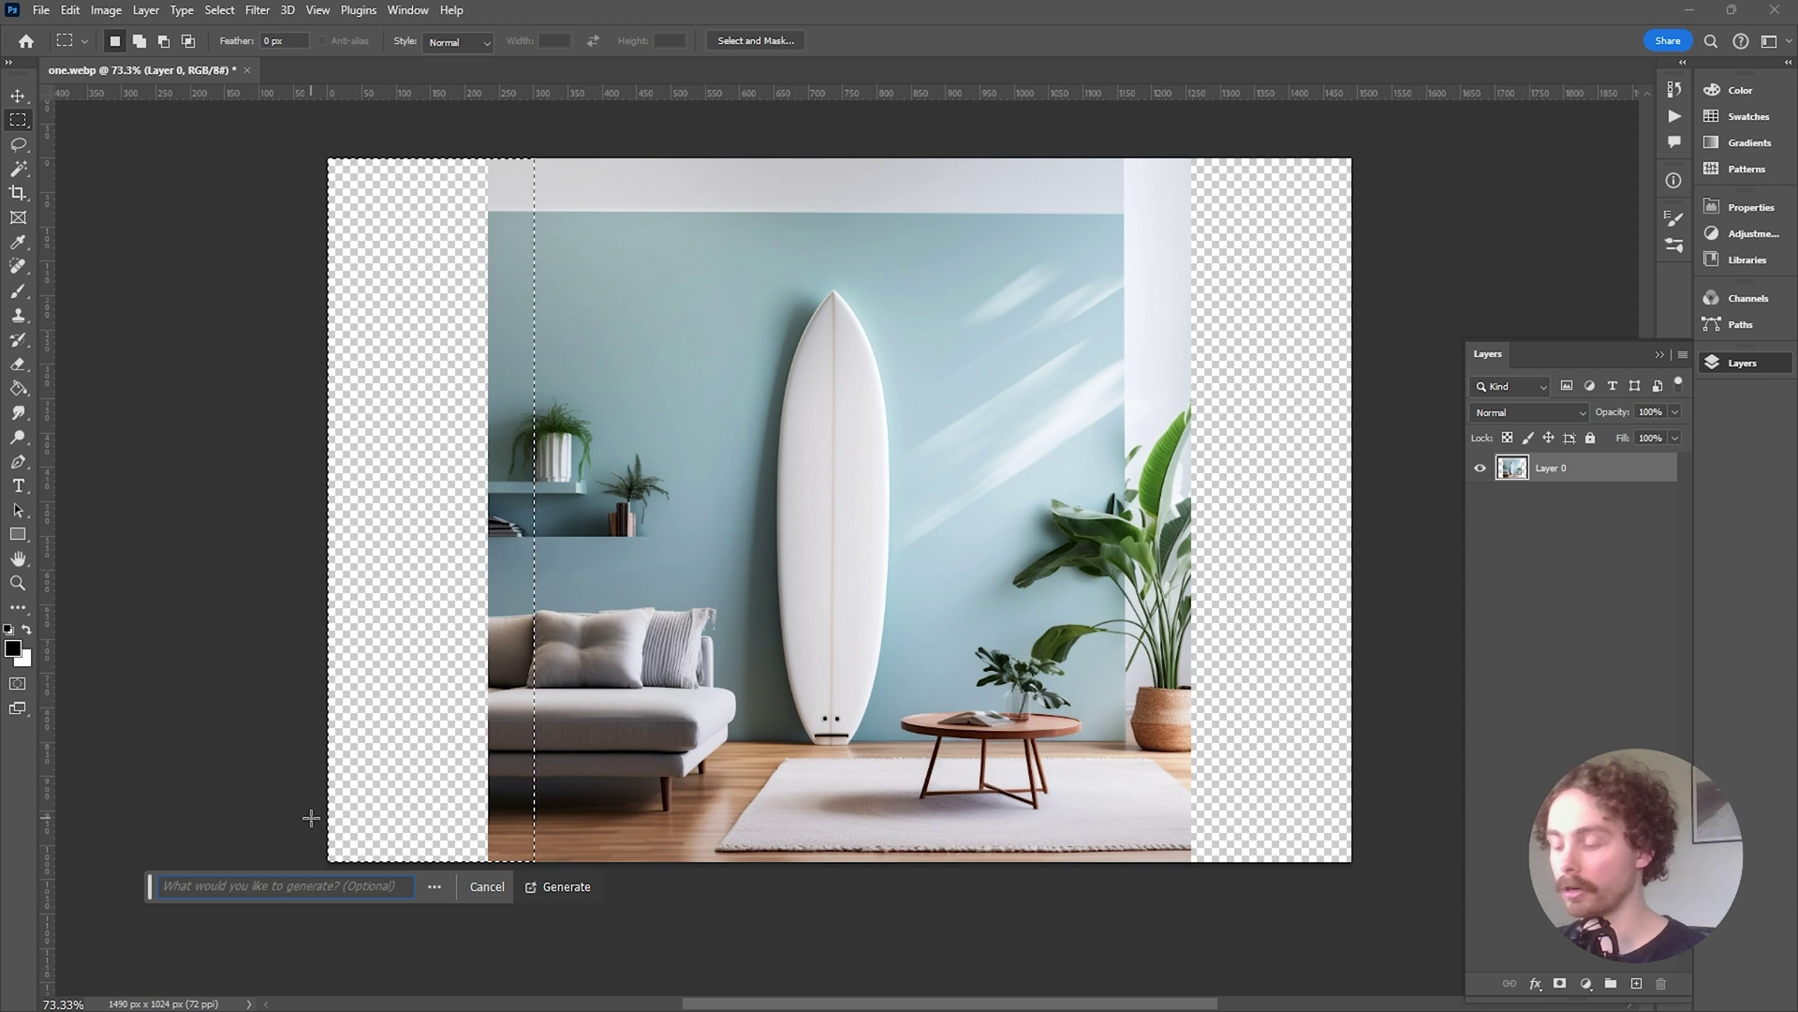
{"action": "key", "text": "Return"}
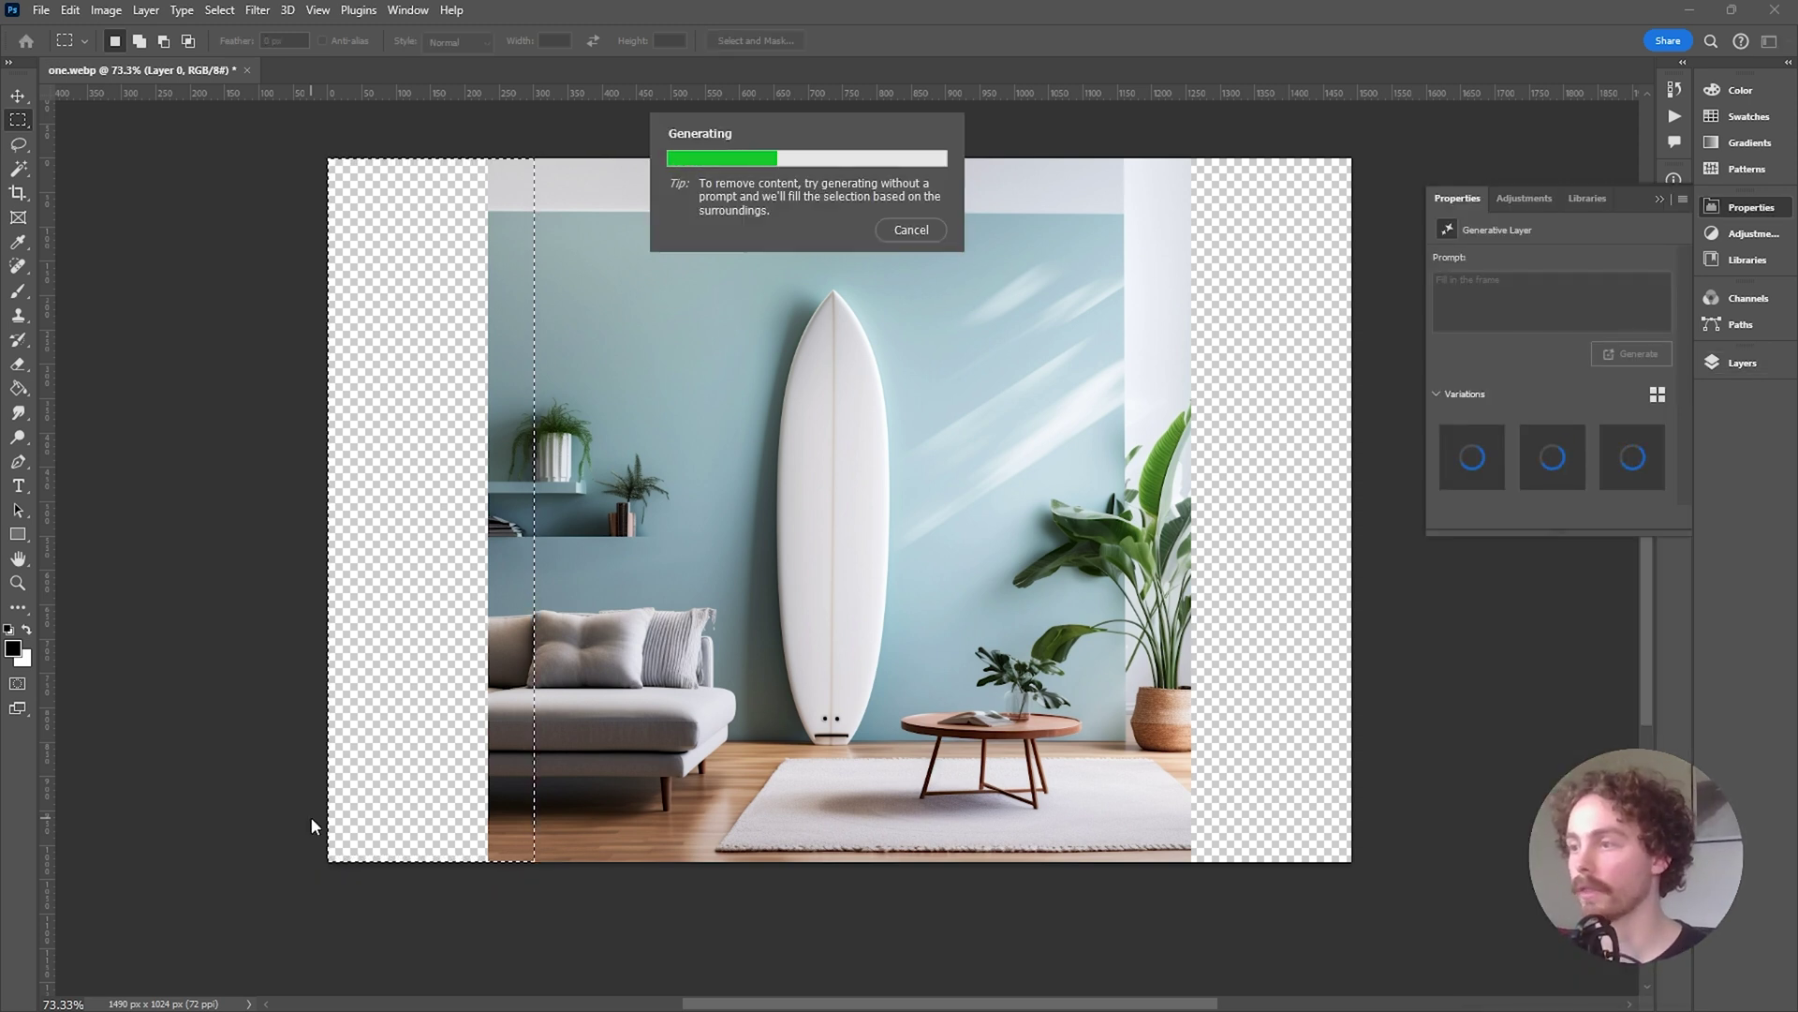
{"action": "mouse_move", "coordinate": [1572, 454]}
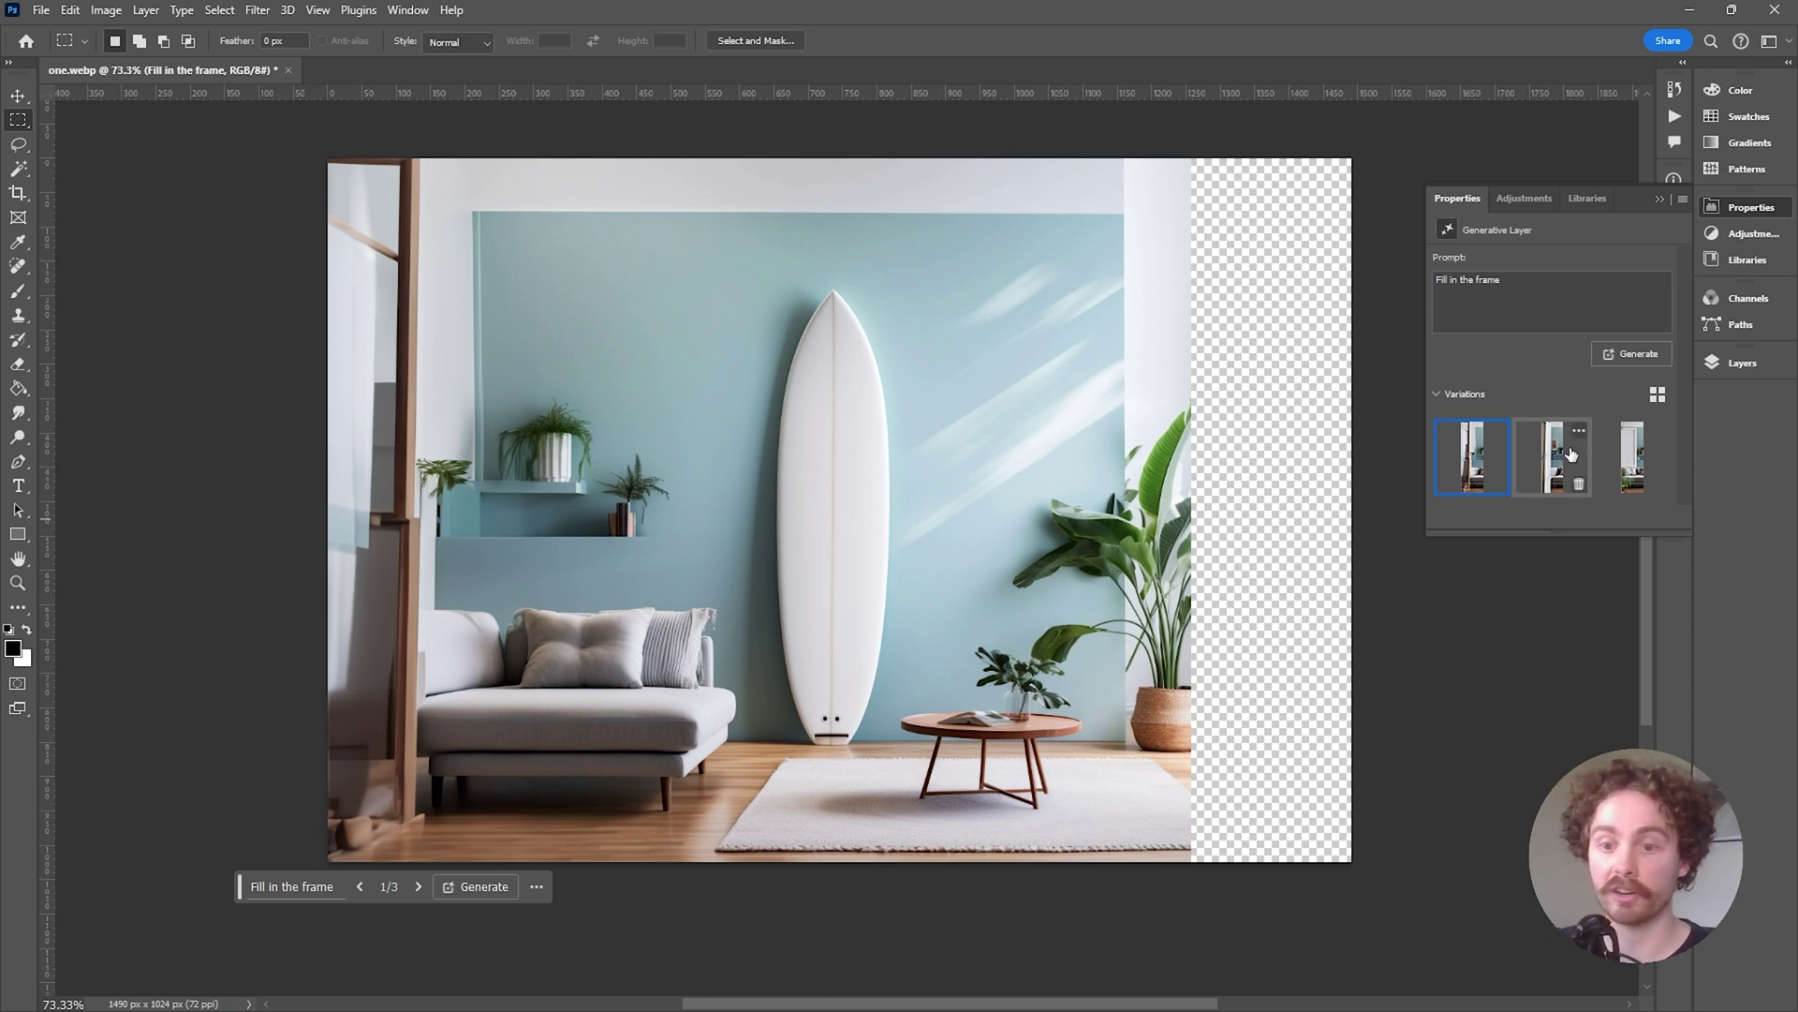
{"action": "left_click", "coordinate": [1572, 455]}
{"action": "left_click", "coordinate": [1632, 457]}
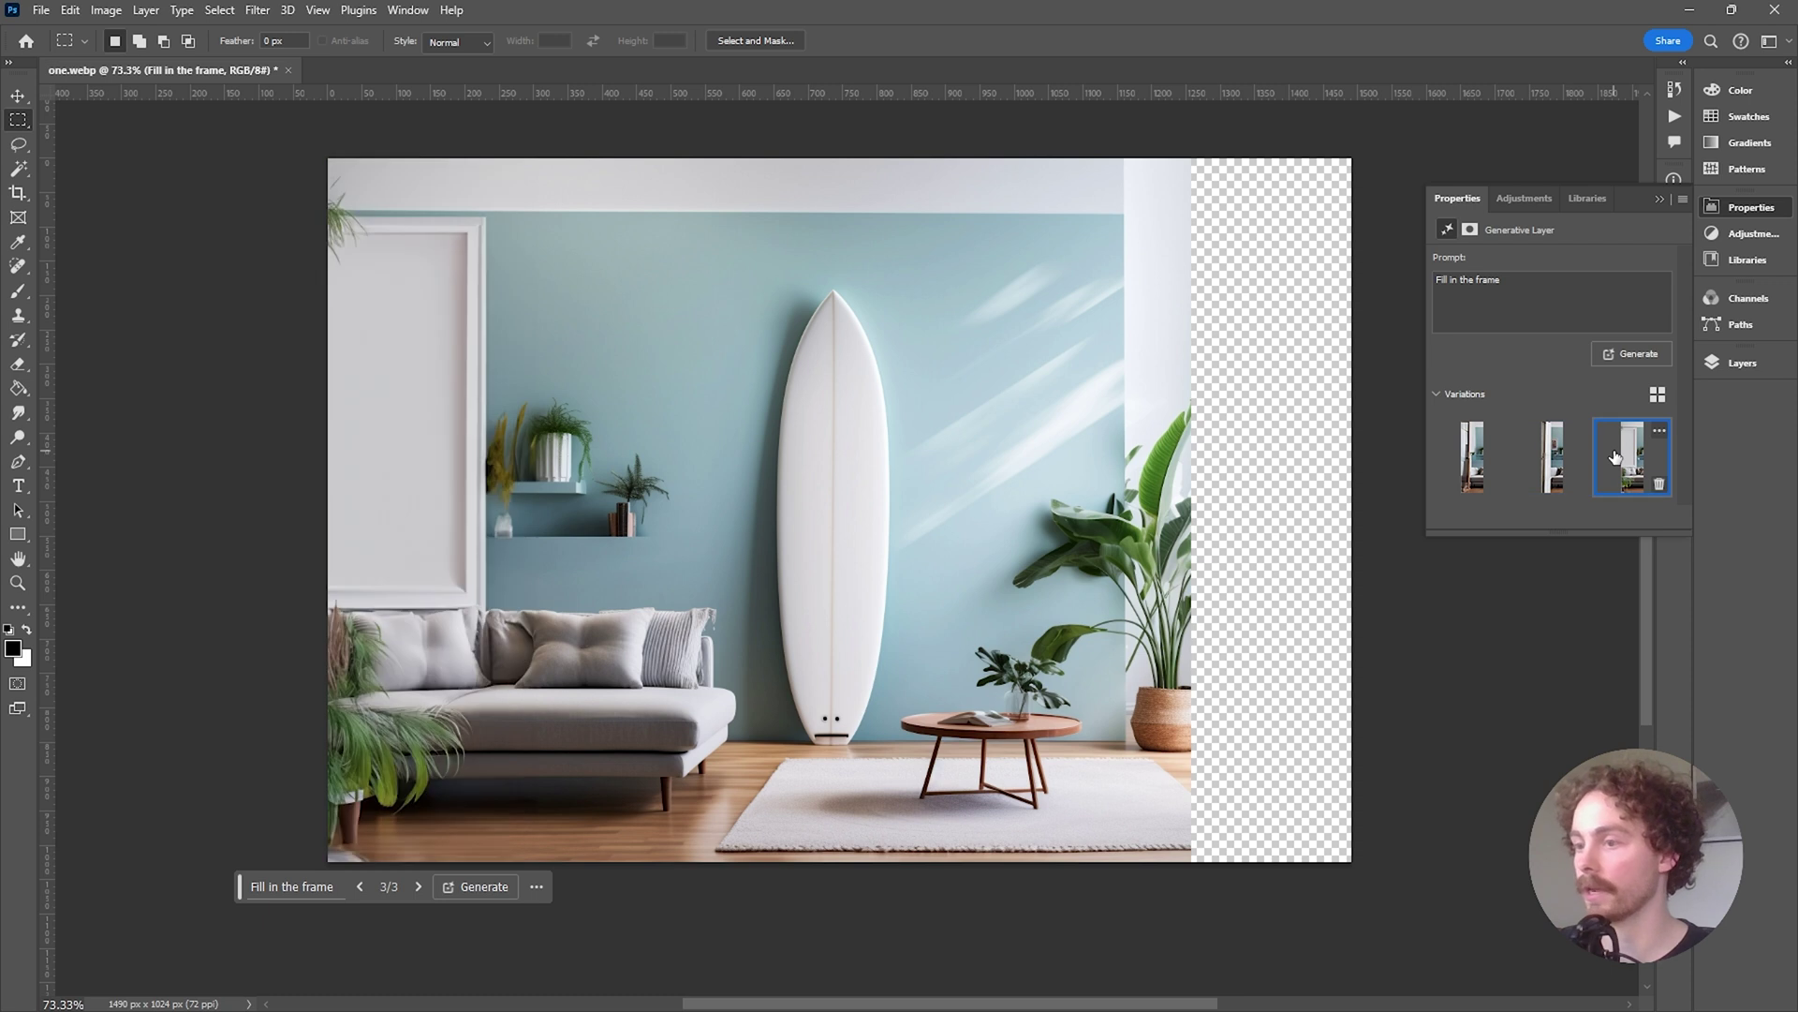
{"action": "left_click", "coordinate": [1571, 456]}
{"action": "left_click", "coordinate": [1484, 450]}
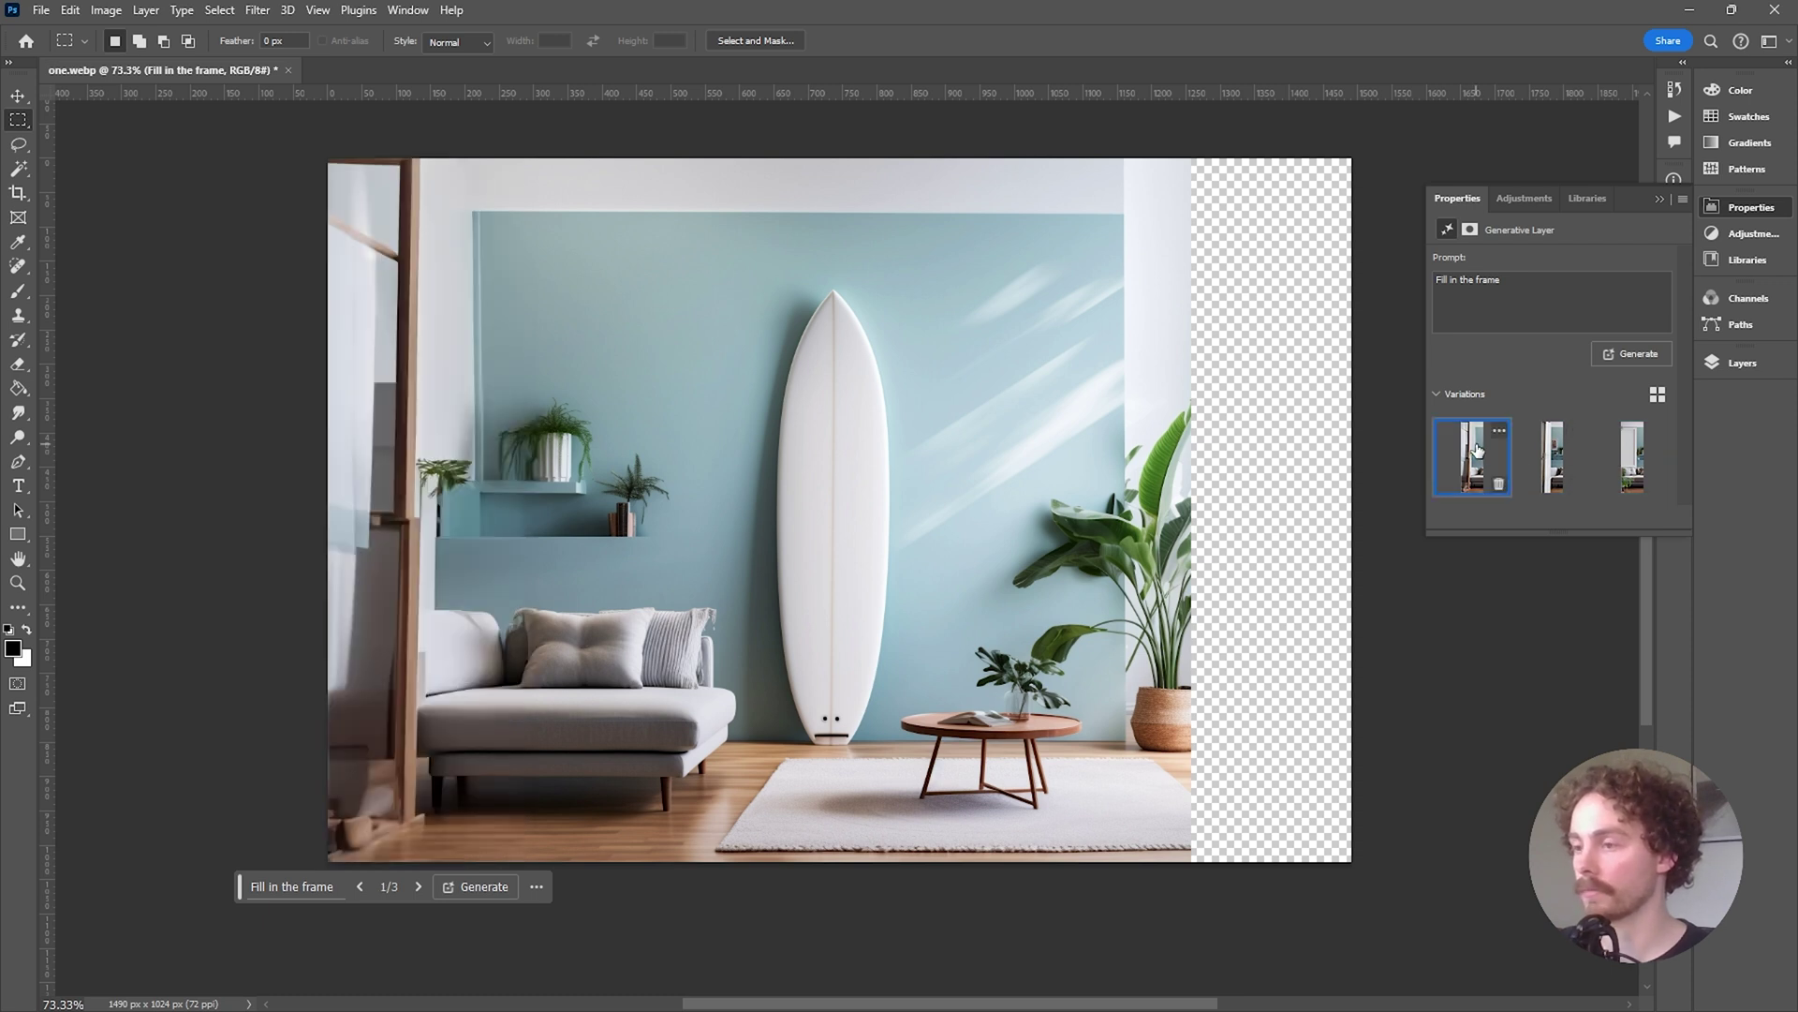
{"action": "left_click", "coordinate": [1527, 448]}
{"action": "left_click", "coordinate": [1461, 448]}
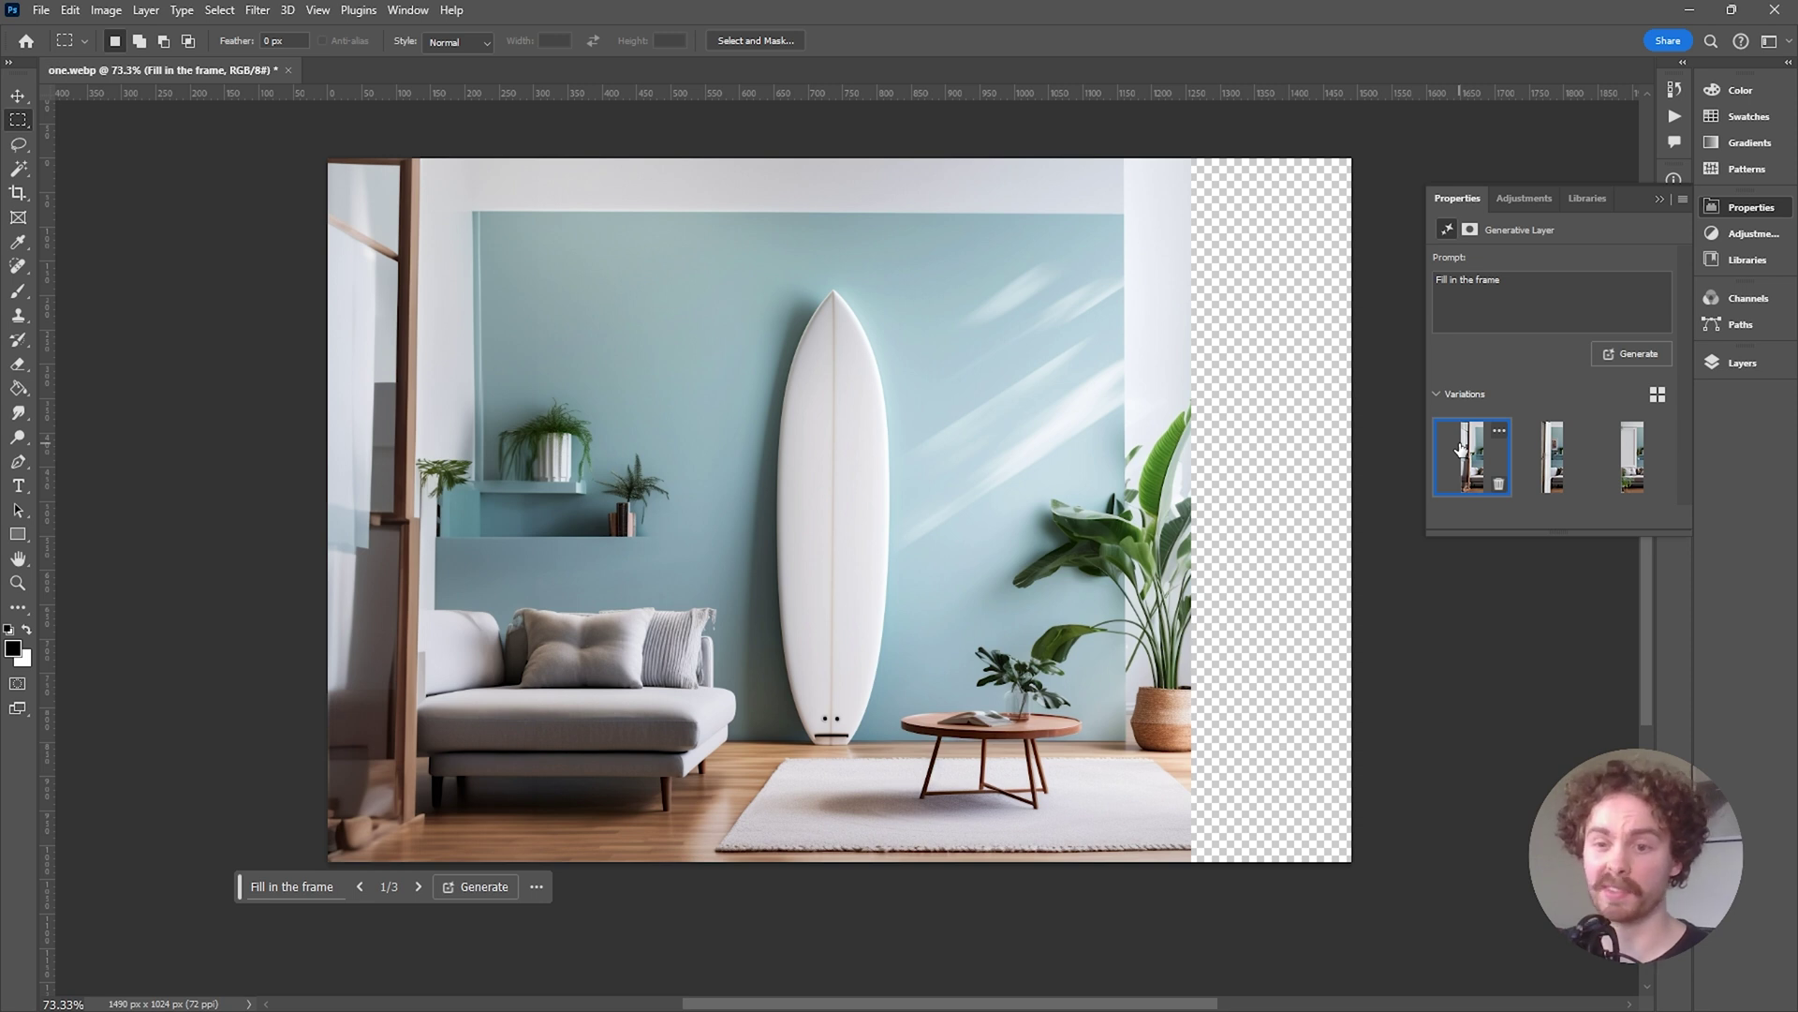
{"action": "left_click", "coordinate": [1779, 368]}
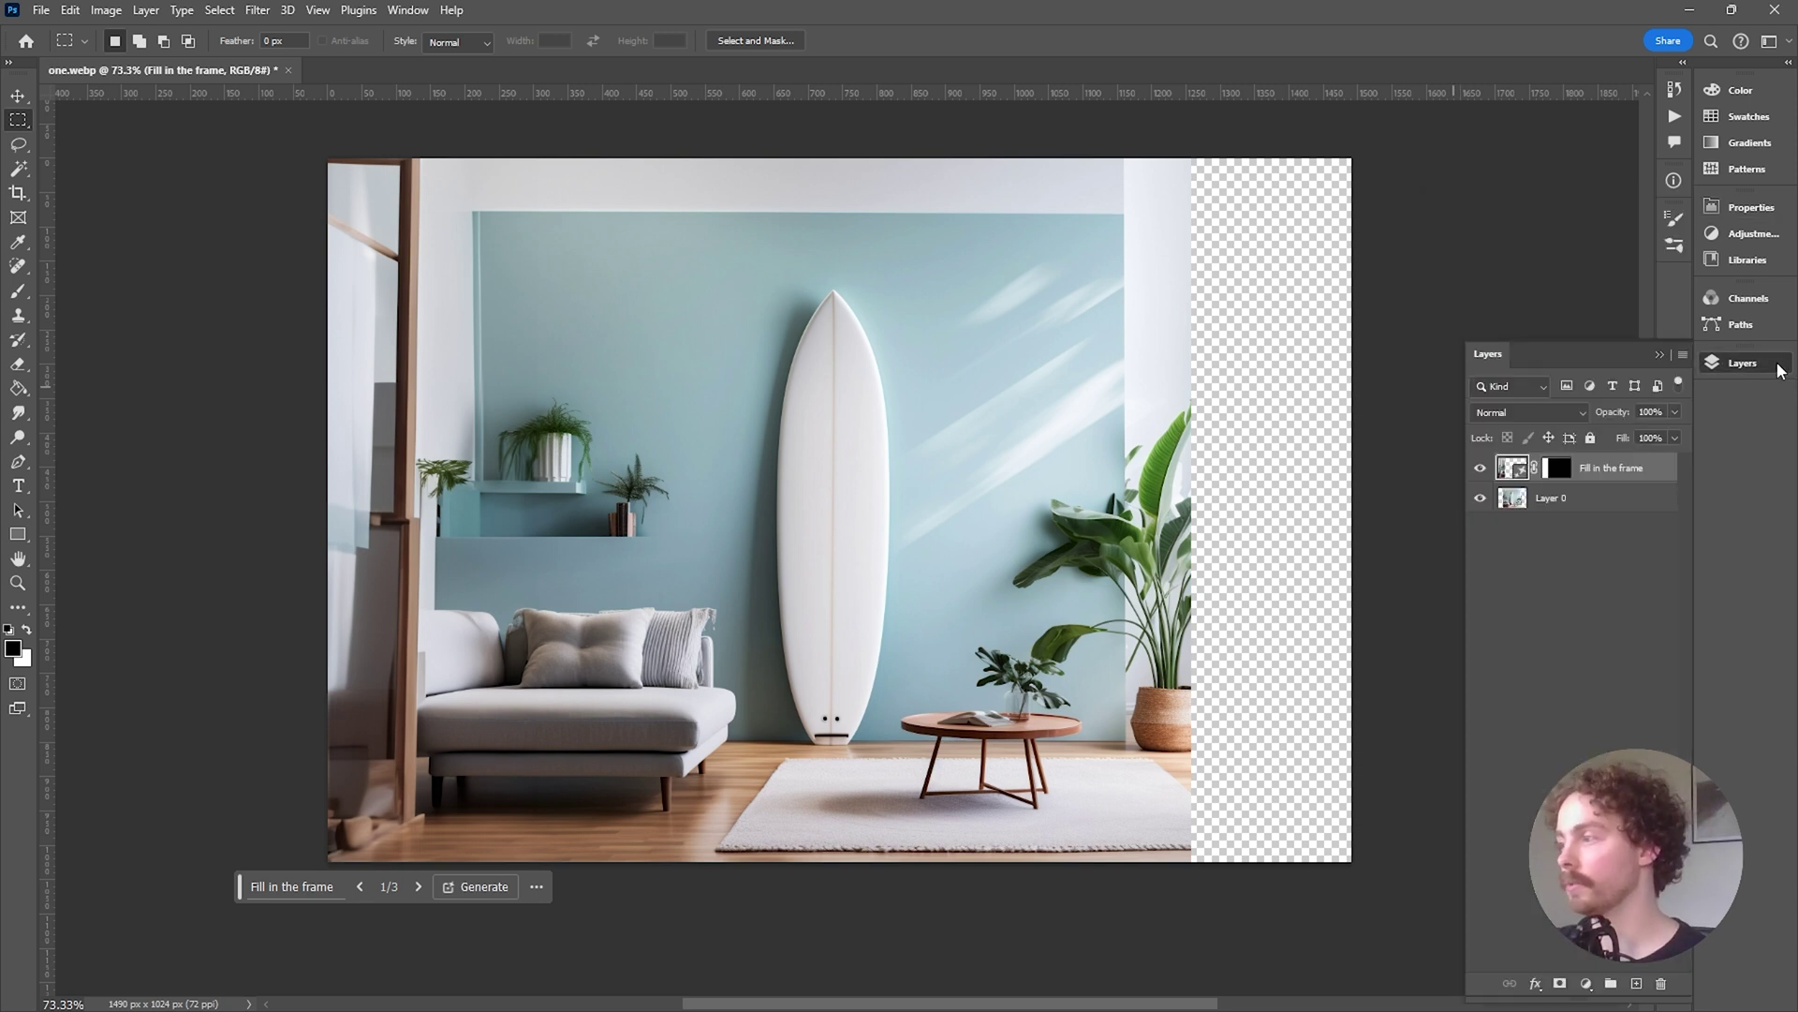
{"action": "right_click", "coordinate": [1586, 501]}
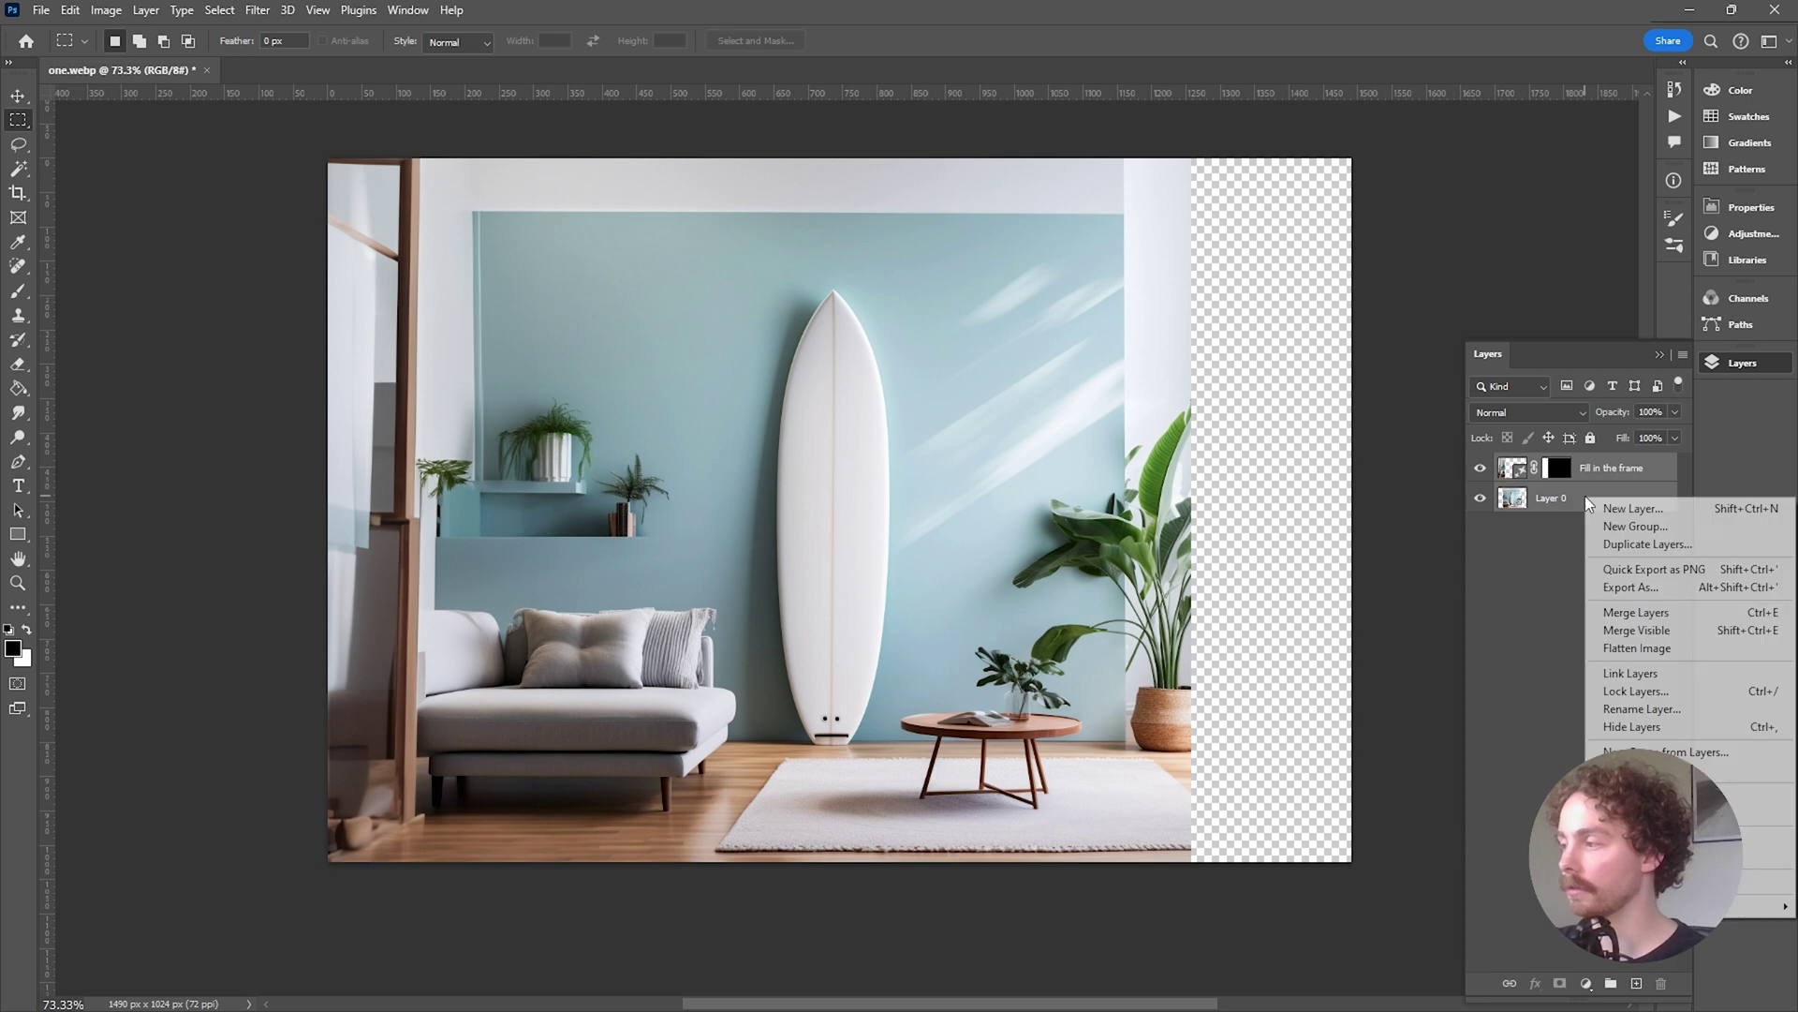
{"action": "left_click", "coordinate": [1634, 617]}
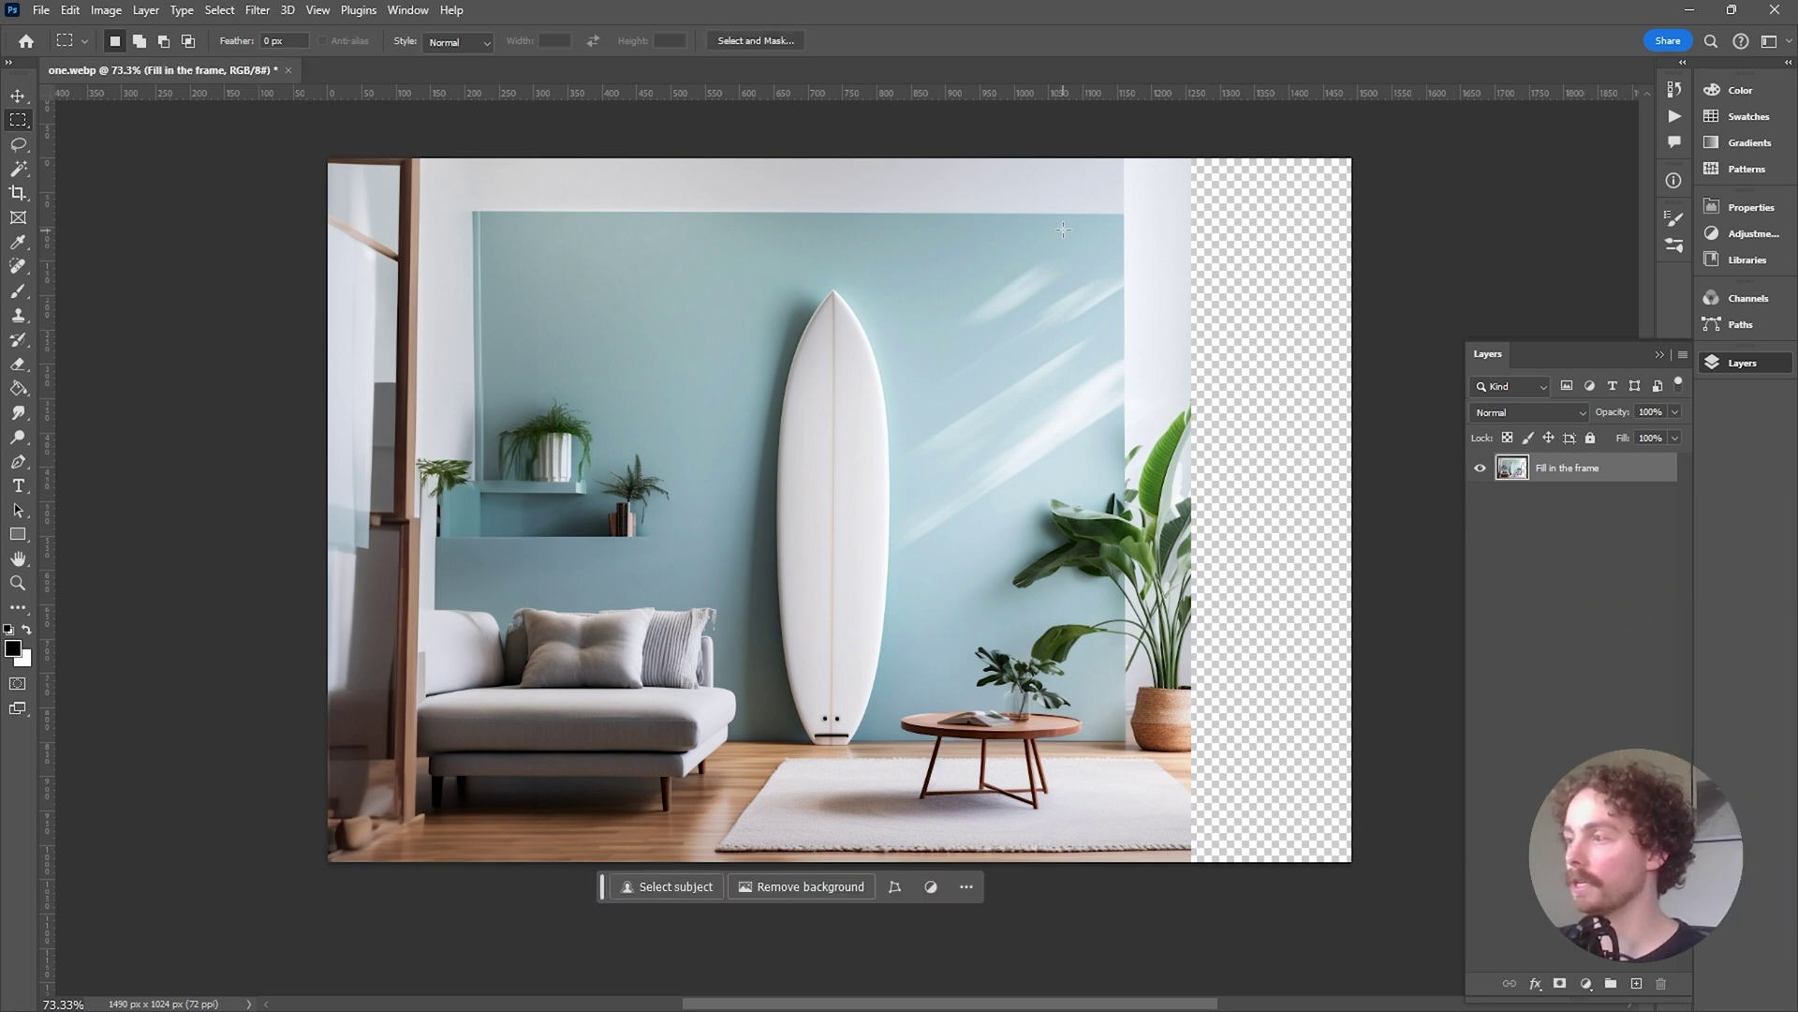
Fill the empty right strip and merge the extended frame with the photo layer.
{"action": "left_click_drag", "start_coordinate": [1163, 137], "coordinate": [1424, 915]}
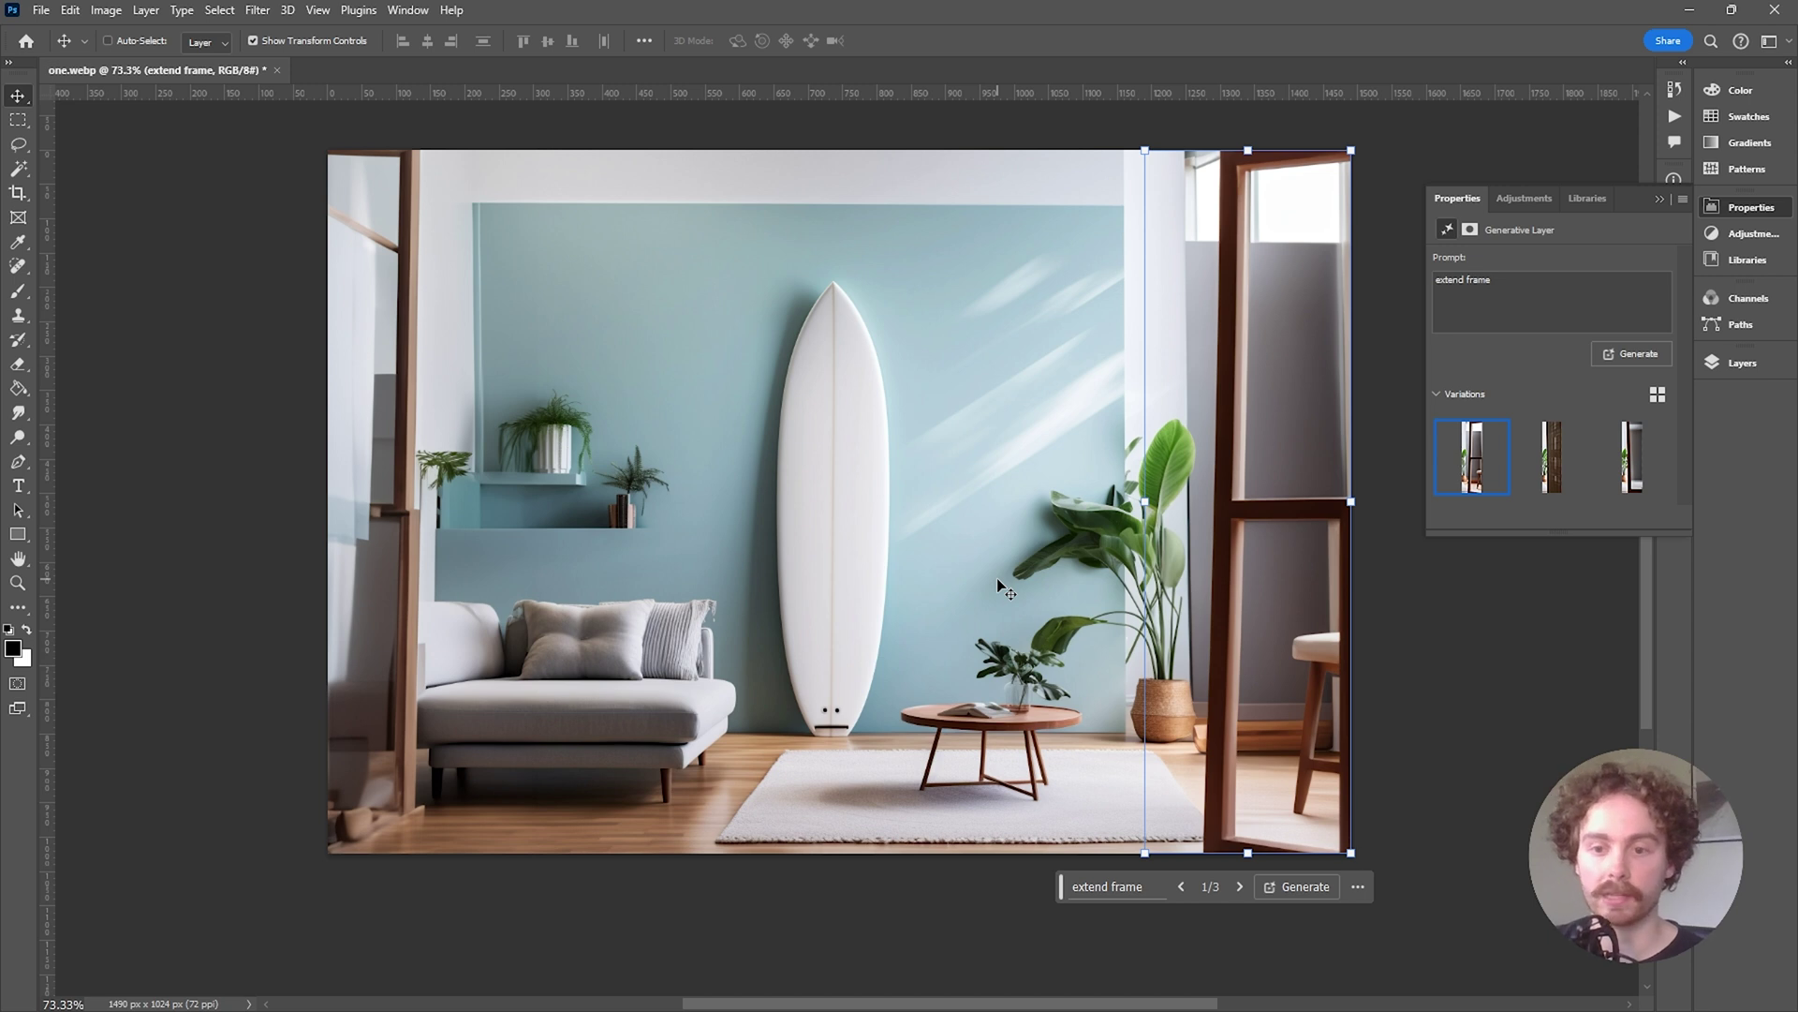
{"action": "left_click", "coordinate": [1742, 363]}
{"action": "left_click", "coordinate": [1593, 497], "text": "shift"}
{"action": "right_click", "coordinate": [1592, 479]}
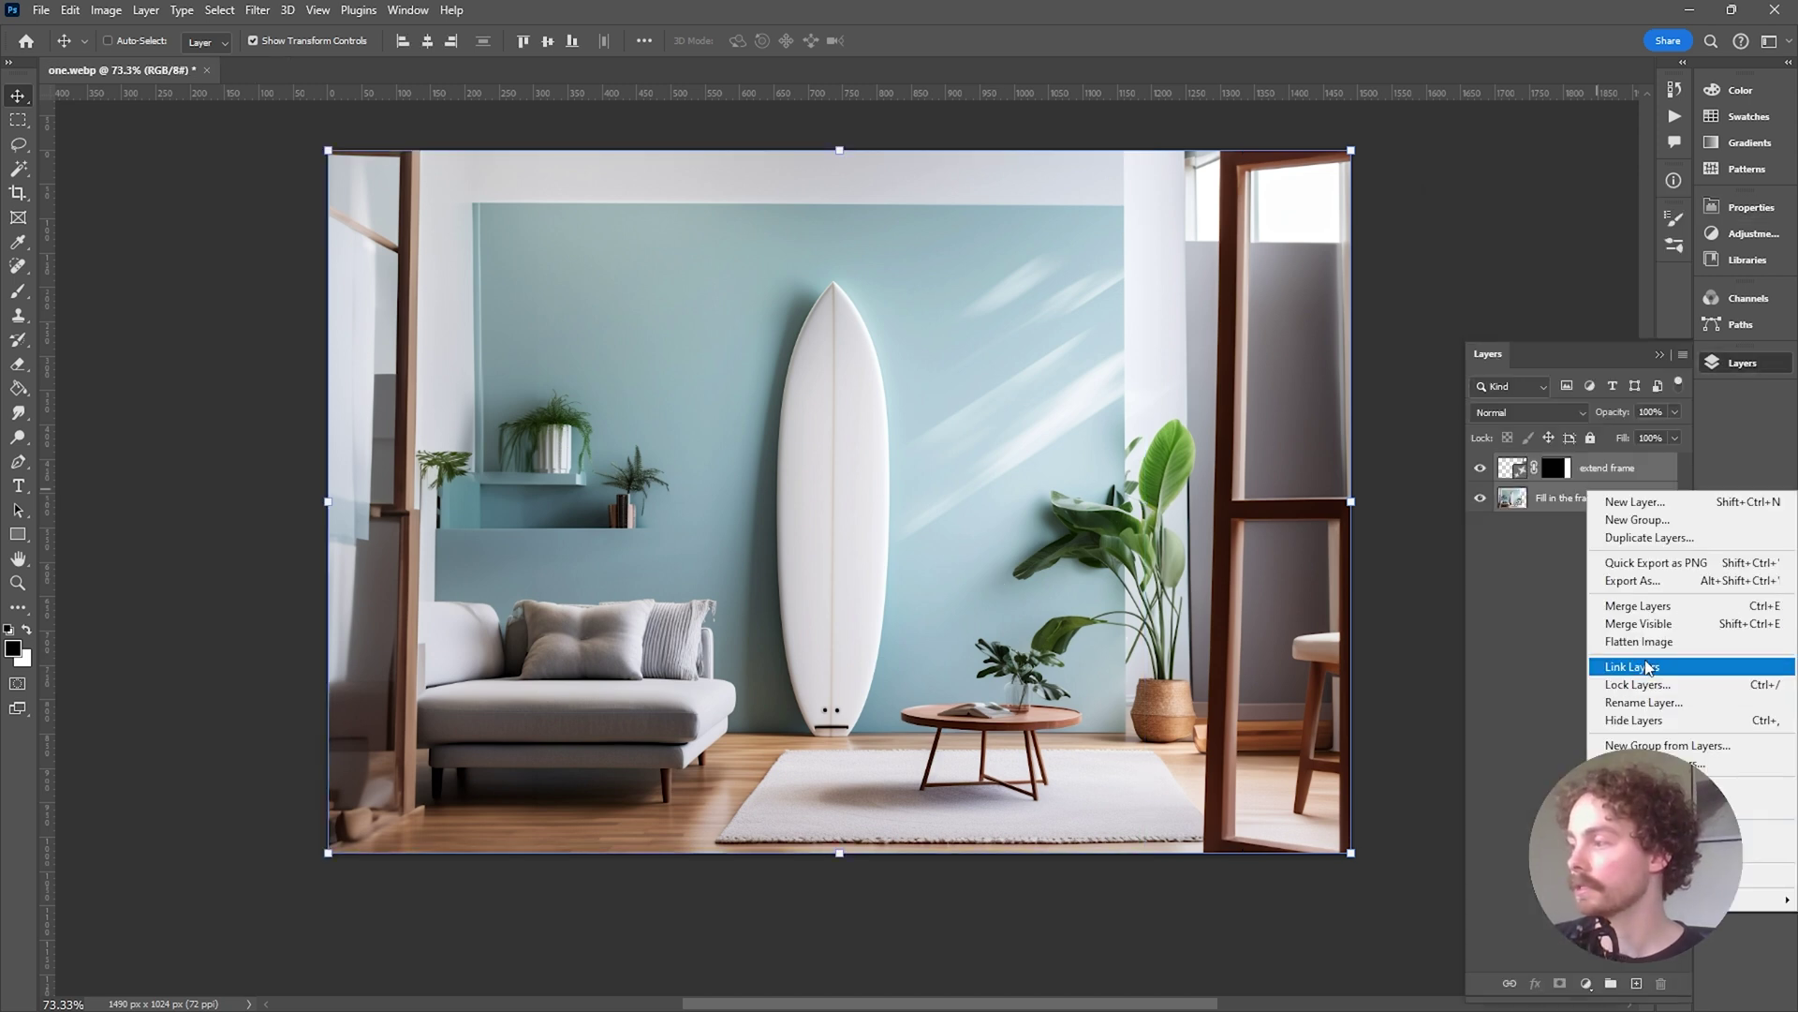
{"action": "left_click", "coordinate": [1648, 606]}
{"action": "scroll", "coordinate": [862, 566], "scroll_direction": "up", "scroll_amount": 2}
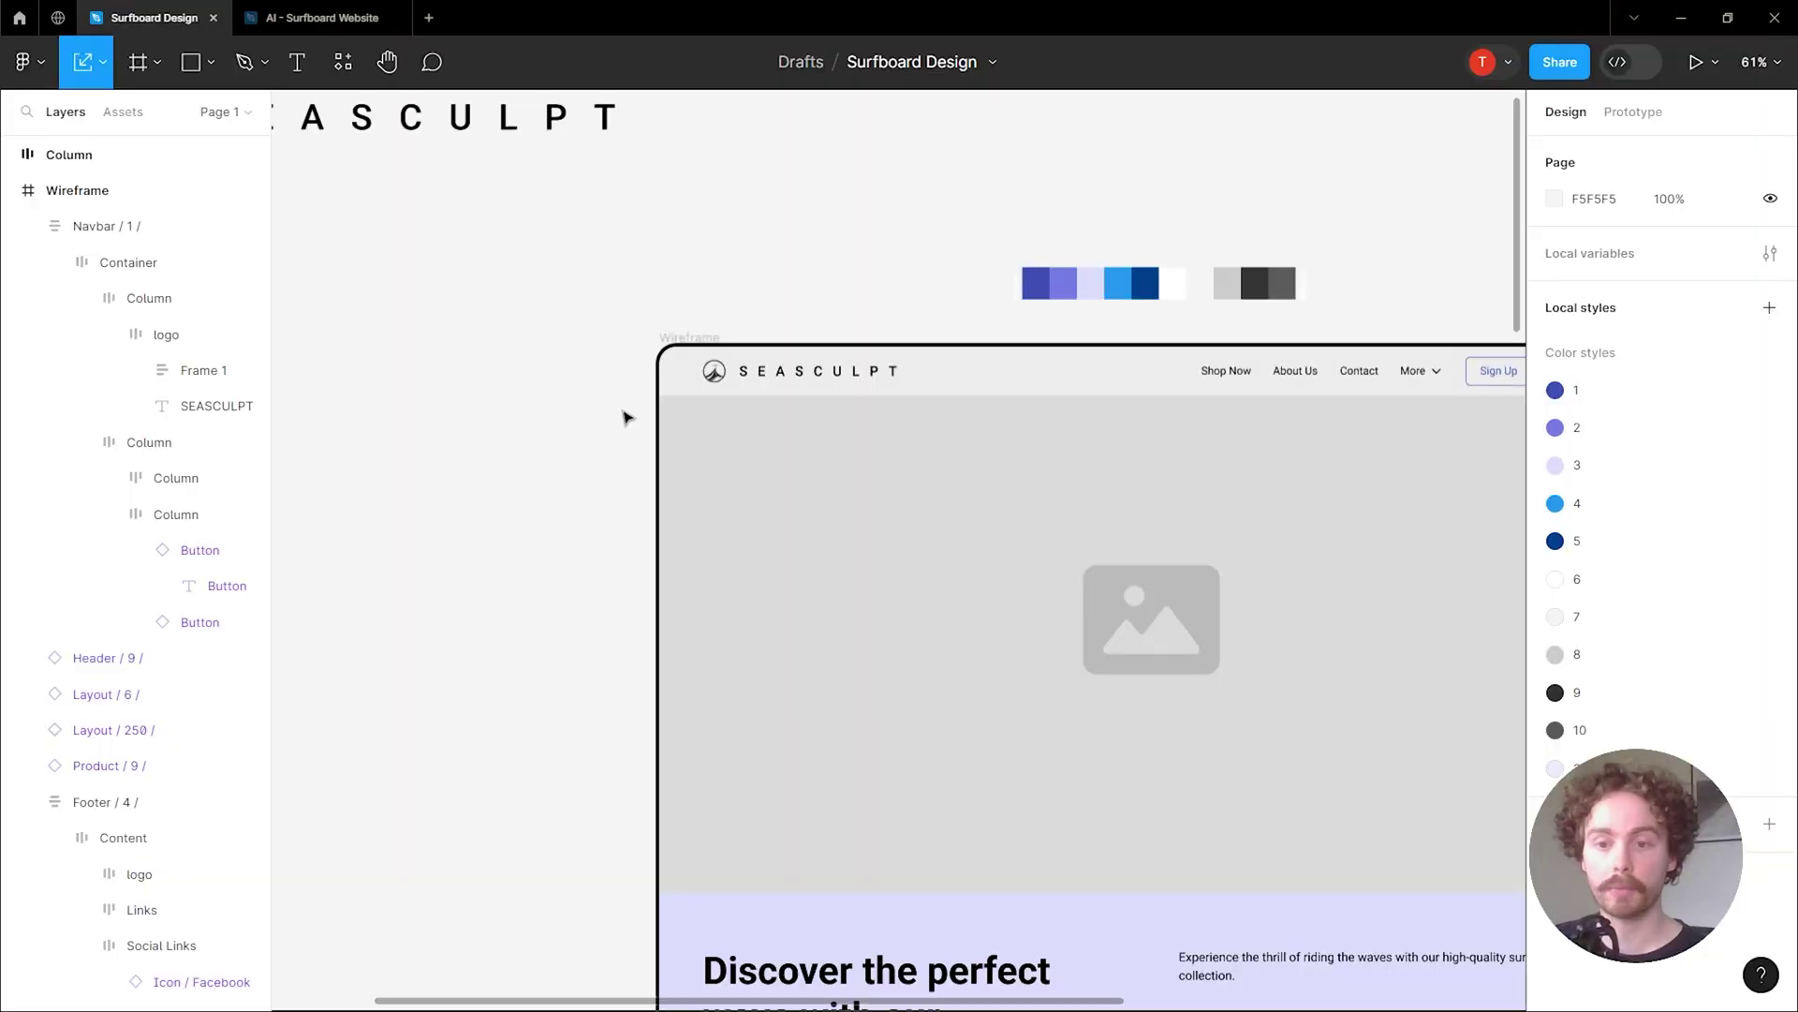
Select the round wave emblem (Frame 1) in the SEASCULPT logo's Column frame, then view one.webp in Photoshop.
{"action": "left_click_drag", "start_coordinate": [550, 294], "coordinate": [859, 567]}
{"action": "scroll", "coordinate": [550, 462], "scroll_direction": "up", "scroll_amount": 6}
{"action": "scroll", "coordinate": [562, 671], "scroll_direction": "up", "scroll_amount": 5}
{"action": "left_click", "coordinate": [698, 620]}
{"action": "left_click", "coordinate": [955, 854]}
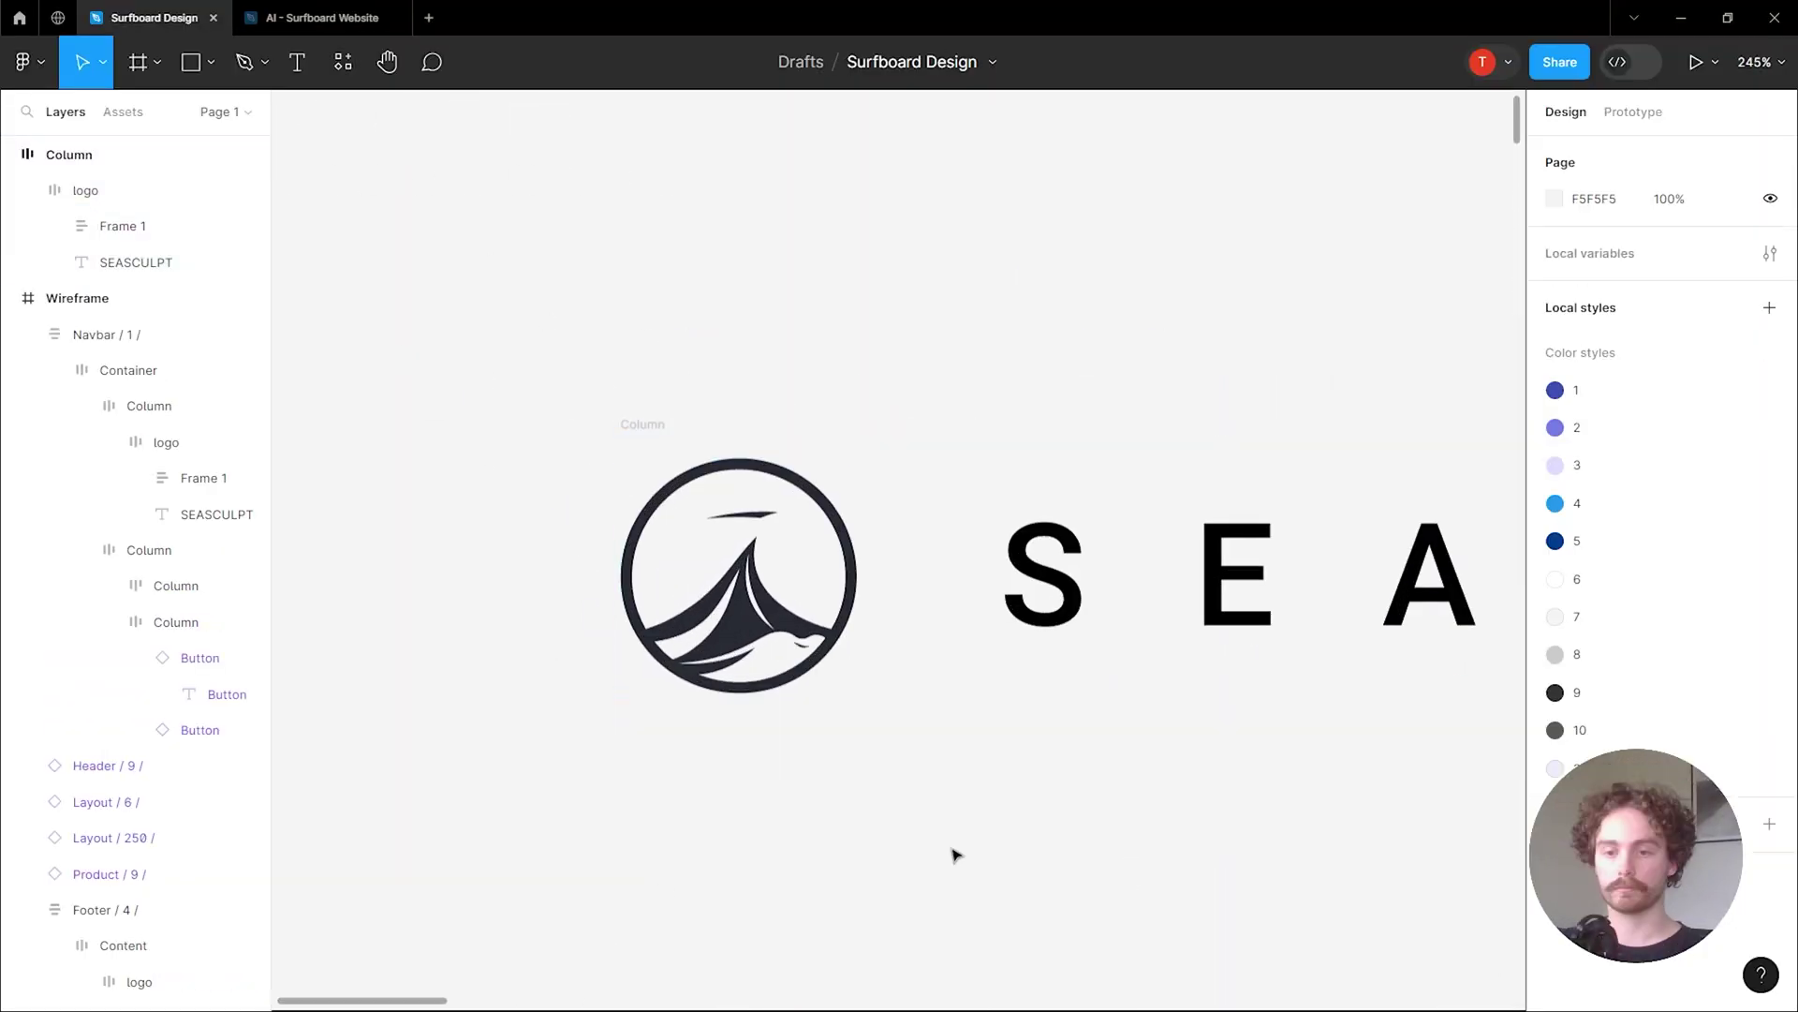
{"action": "left_click", "coordinate": [811, 621]}
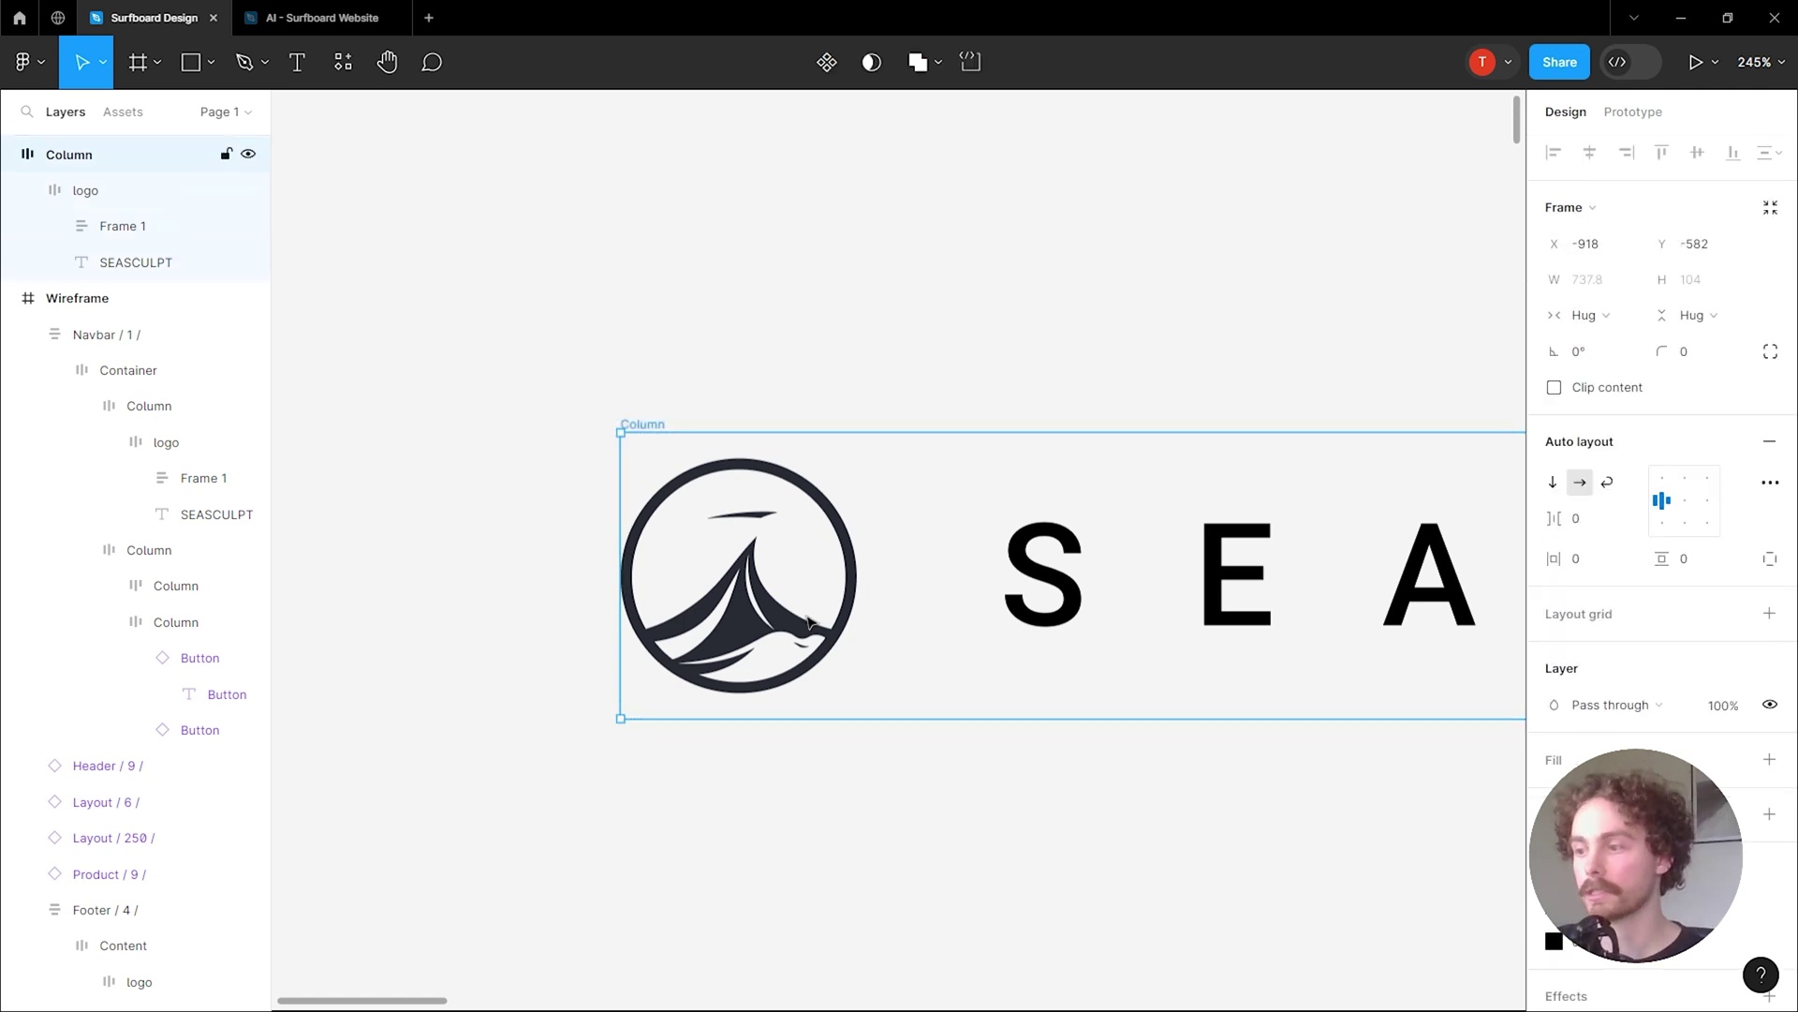
{"action": "double_click", "coordinate": [812, 621]}
{"action": "scroll", "coordinate": [1731, 785], "scroll_direction": "down", "scroll_amount": 1}
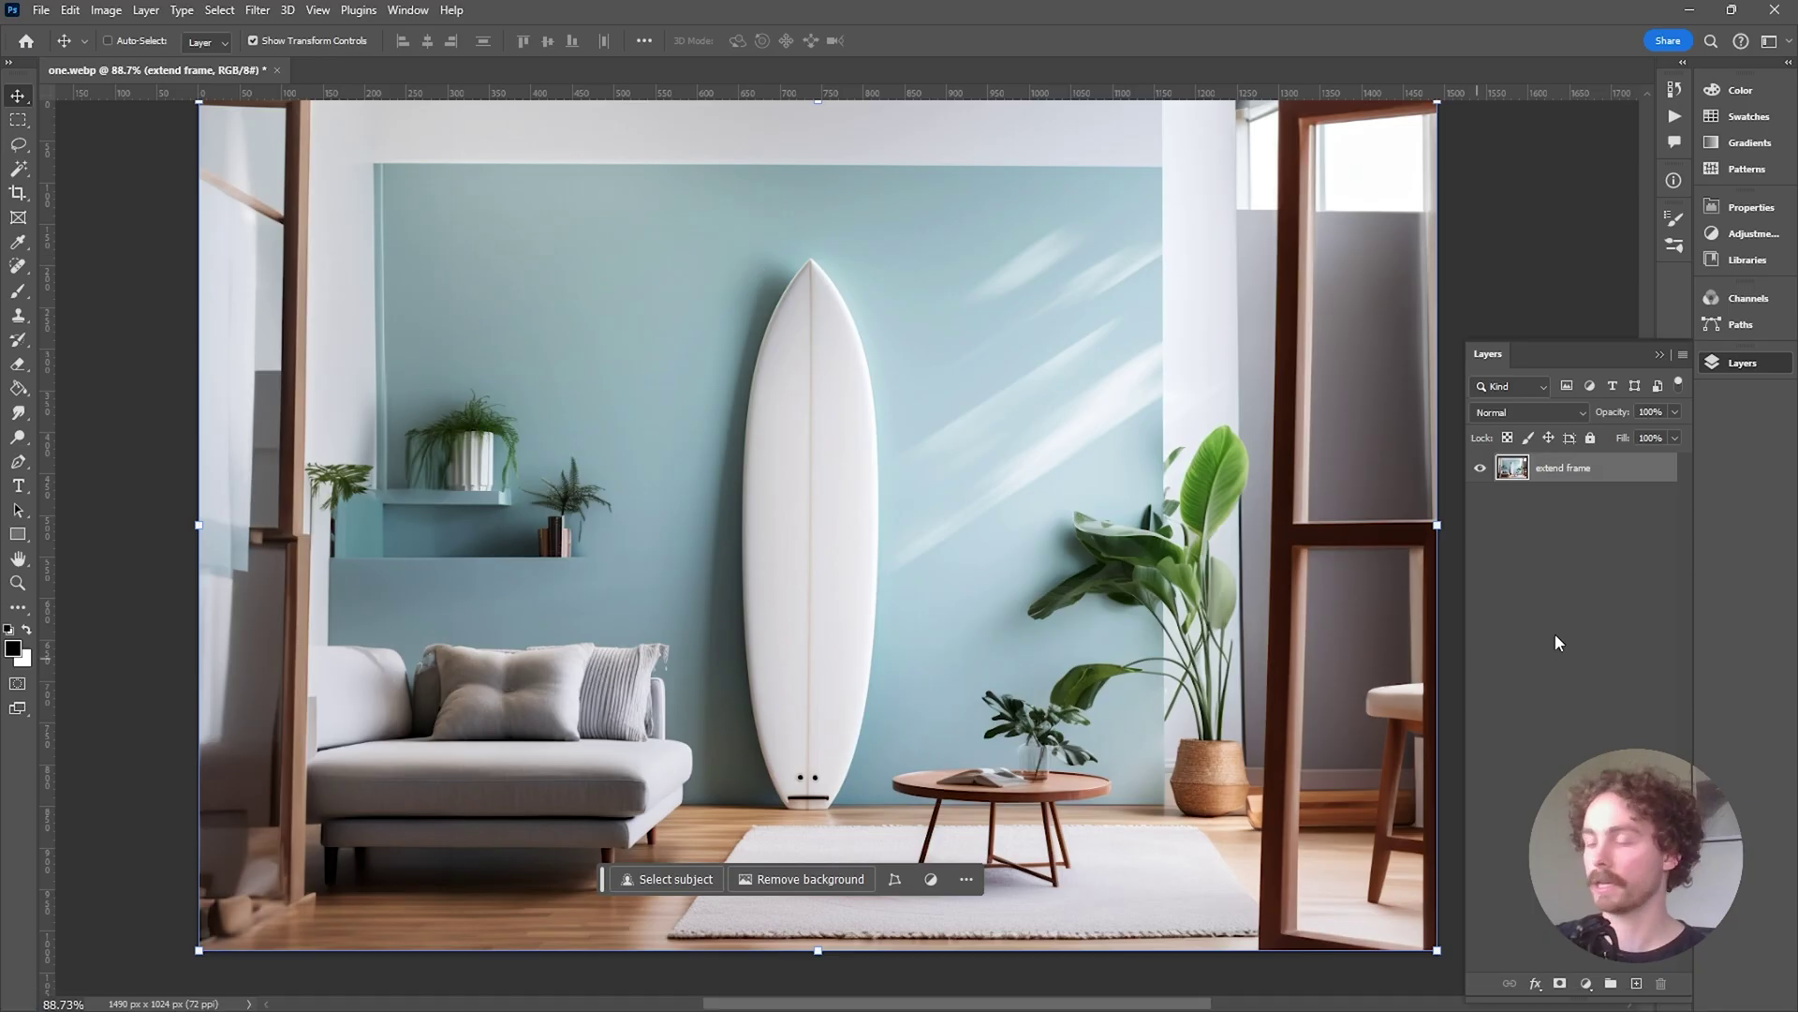
{"action": "left_click", "coordinate": [1557, 643]}
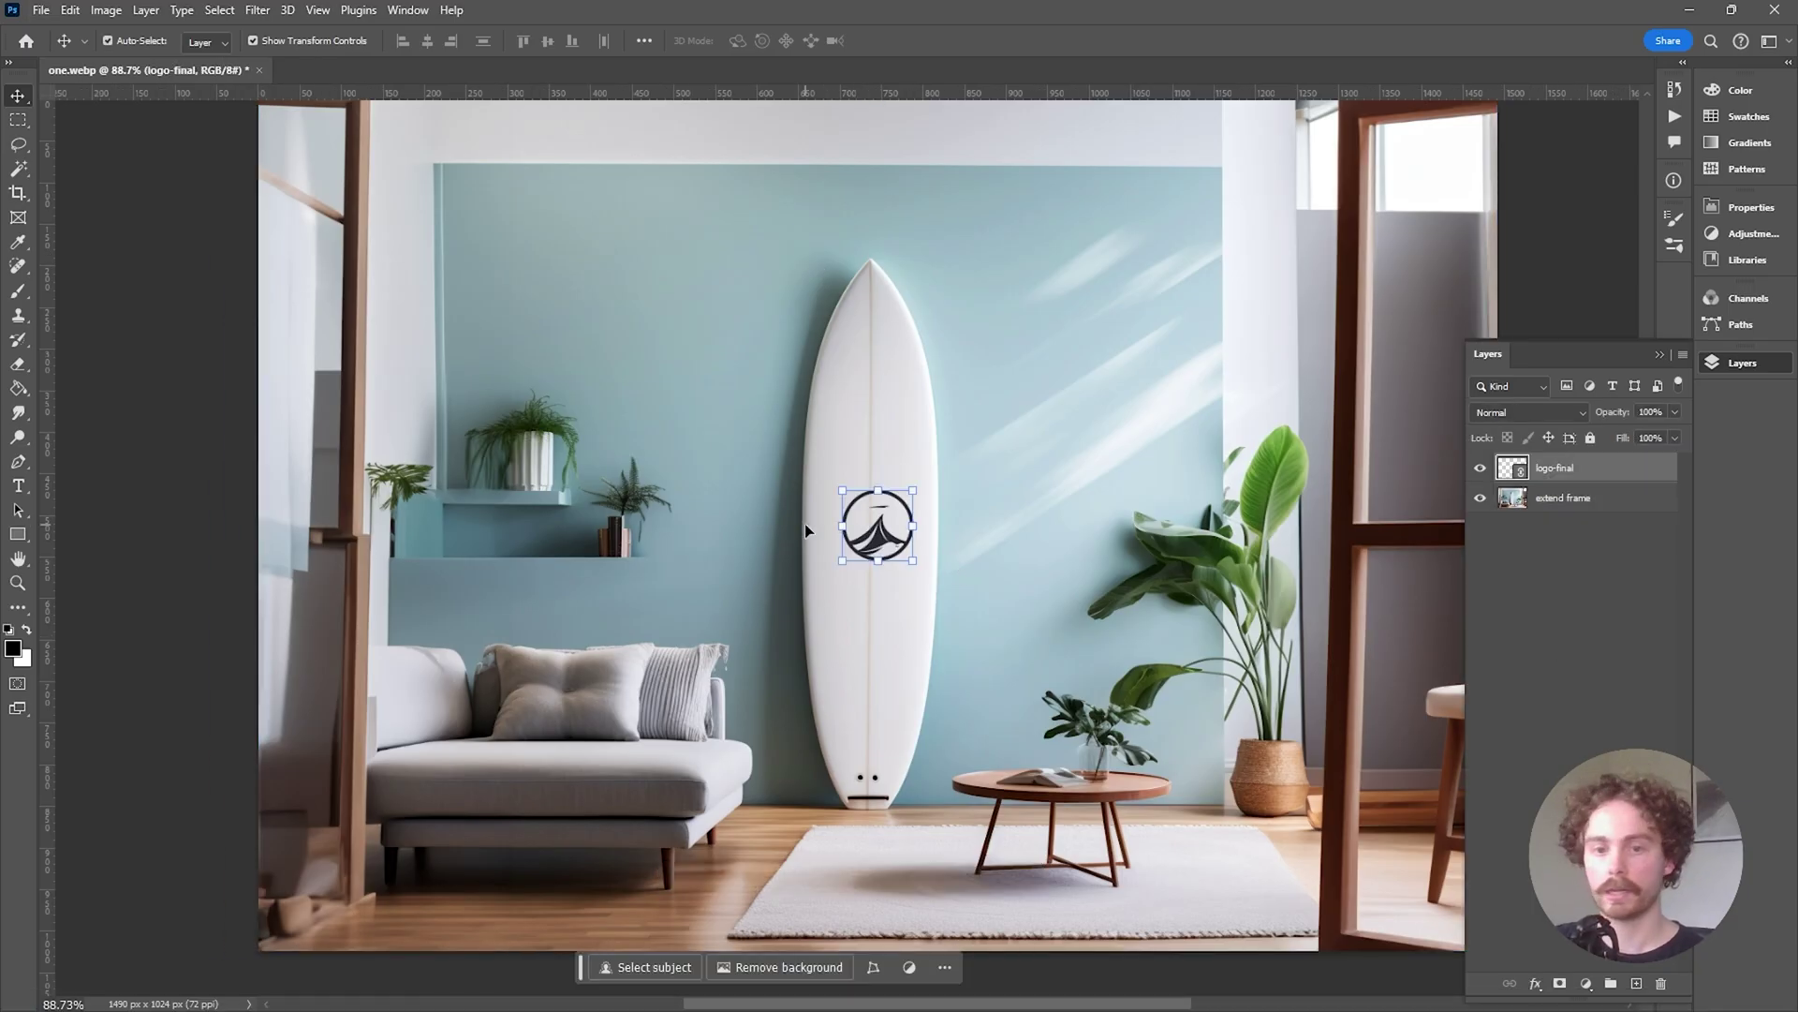
Convert the pasted logo-final layer into a smart object.
{"action": "scroll", "coordinate": [957, 541], "scroll_direction": "up", "scroll_amount": 5}
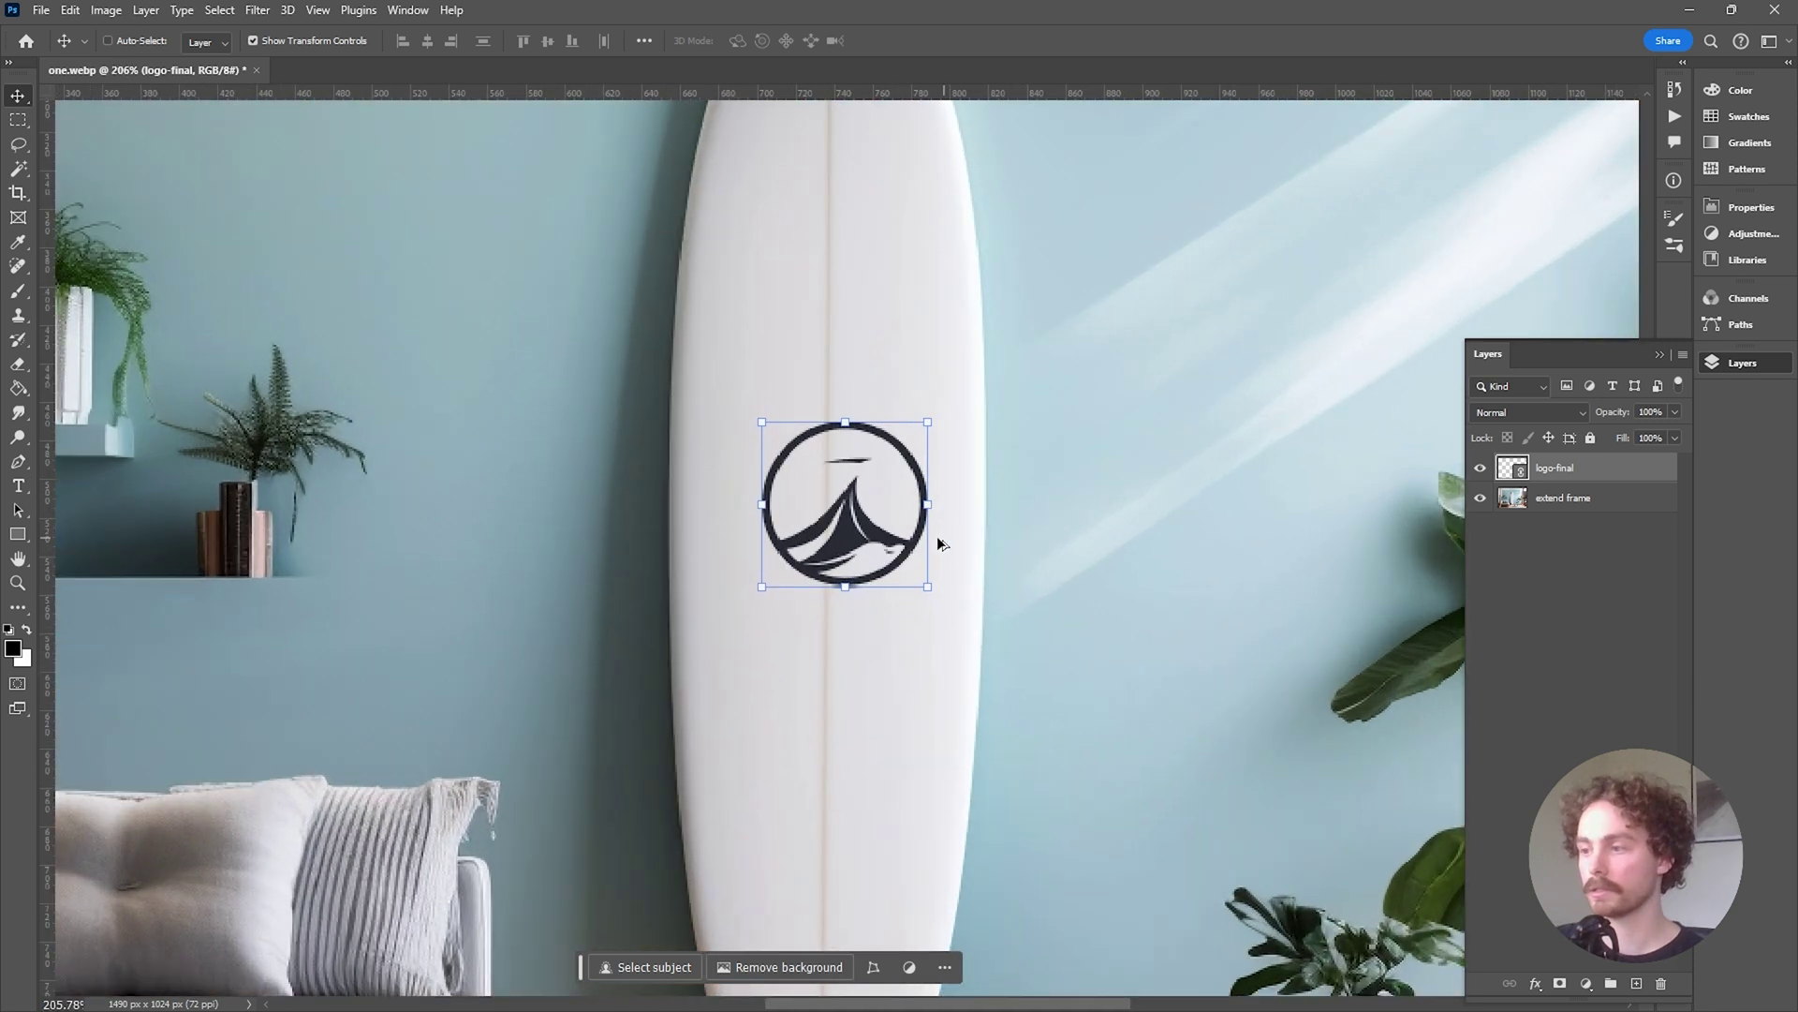
{"action": "scroll", "coordinate": [748, 552], "scroll_direction": "down", "scroll_amount": 2}
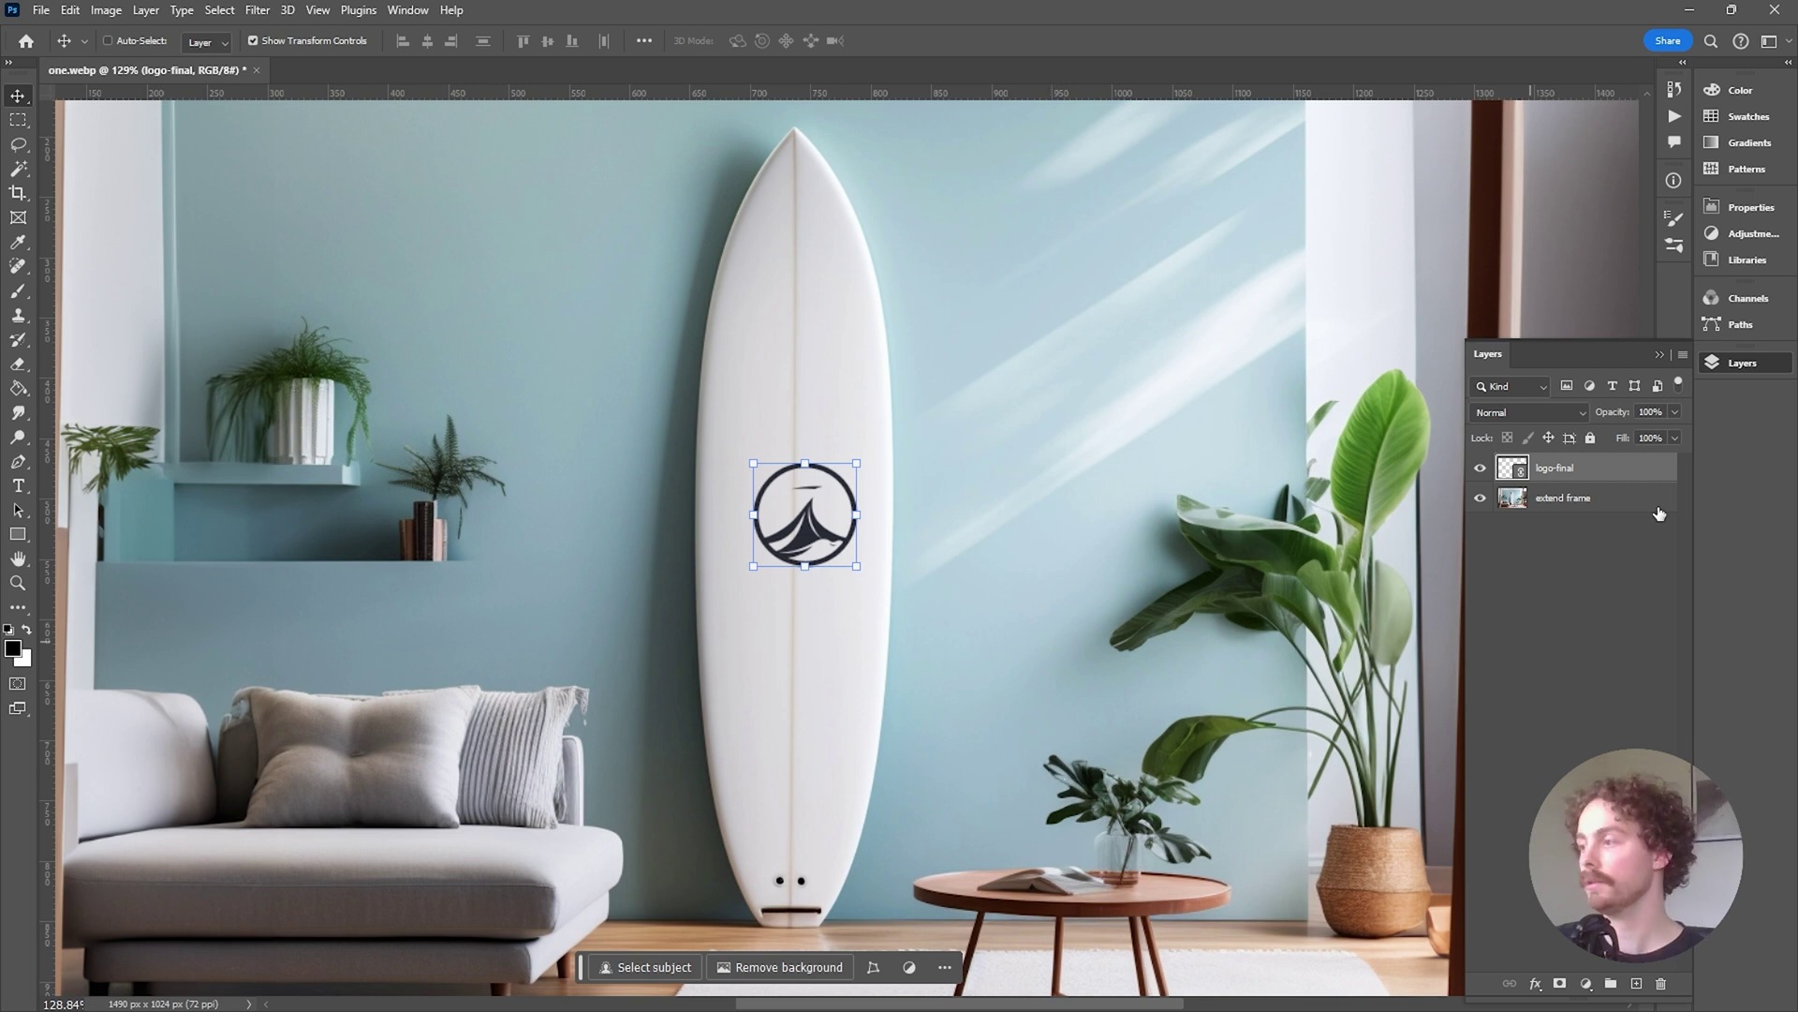
{"action": "scroll", "coordinate": [645, 672], "scroll_direction": "up", "scroll_amount": 2}
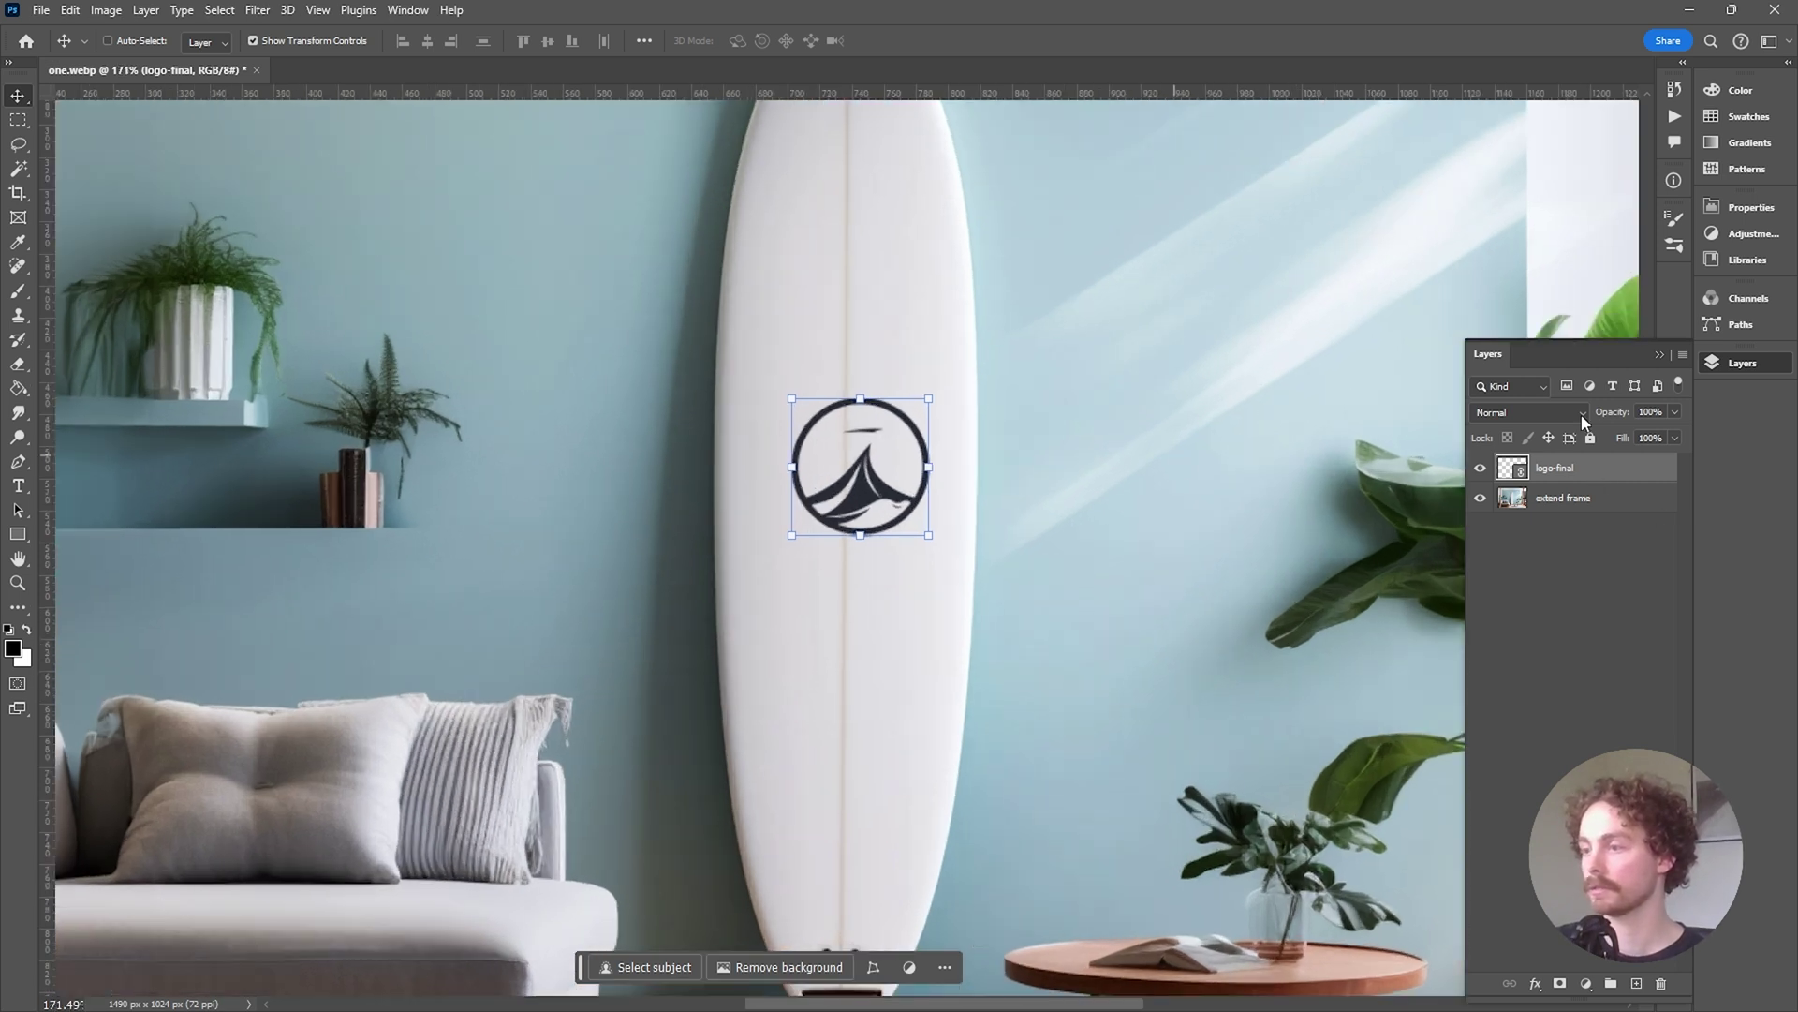
{"action": "right_click", "coordinate": [1583, 473]}
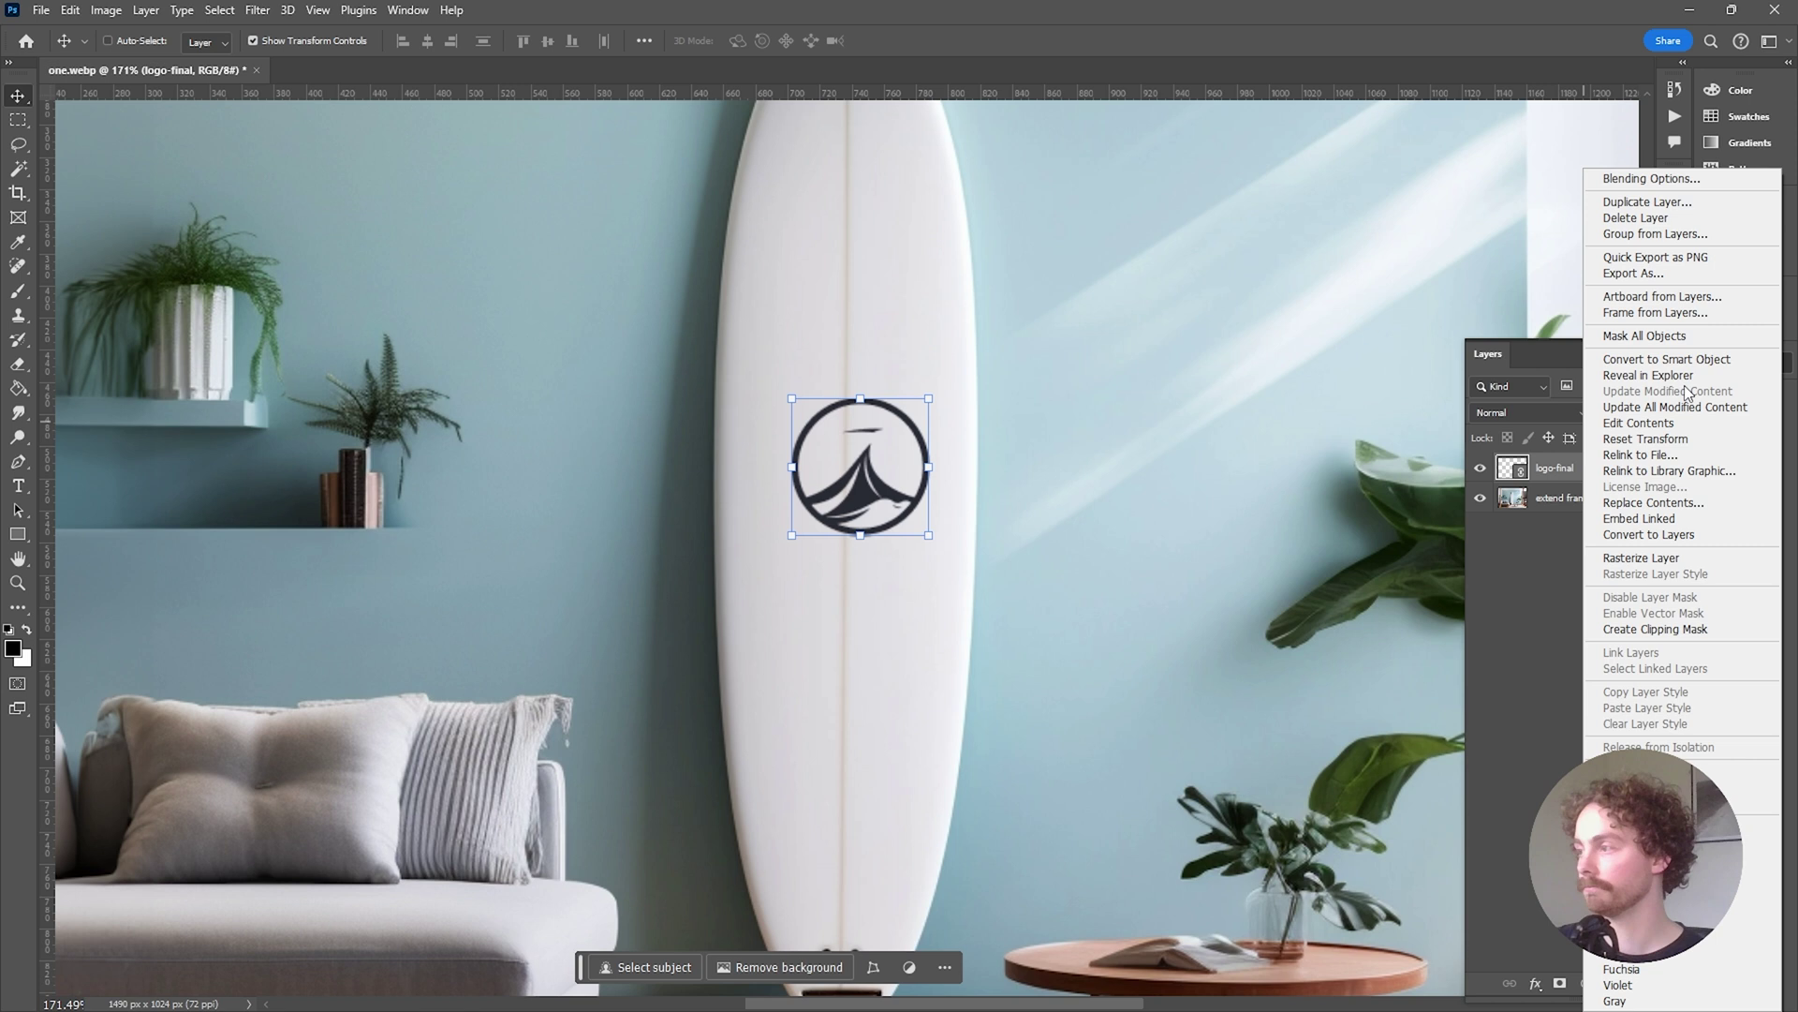
{"action": "left_click", "coordinate": [1666, 359]}
Scale the emblem to about 55% and move it down onto the board's stringer.
{"action": "left_click_drag", "start_coordinate": [885, 415], "coordinate": [849, 723]}
{"action": "key", "text": "Return"}
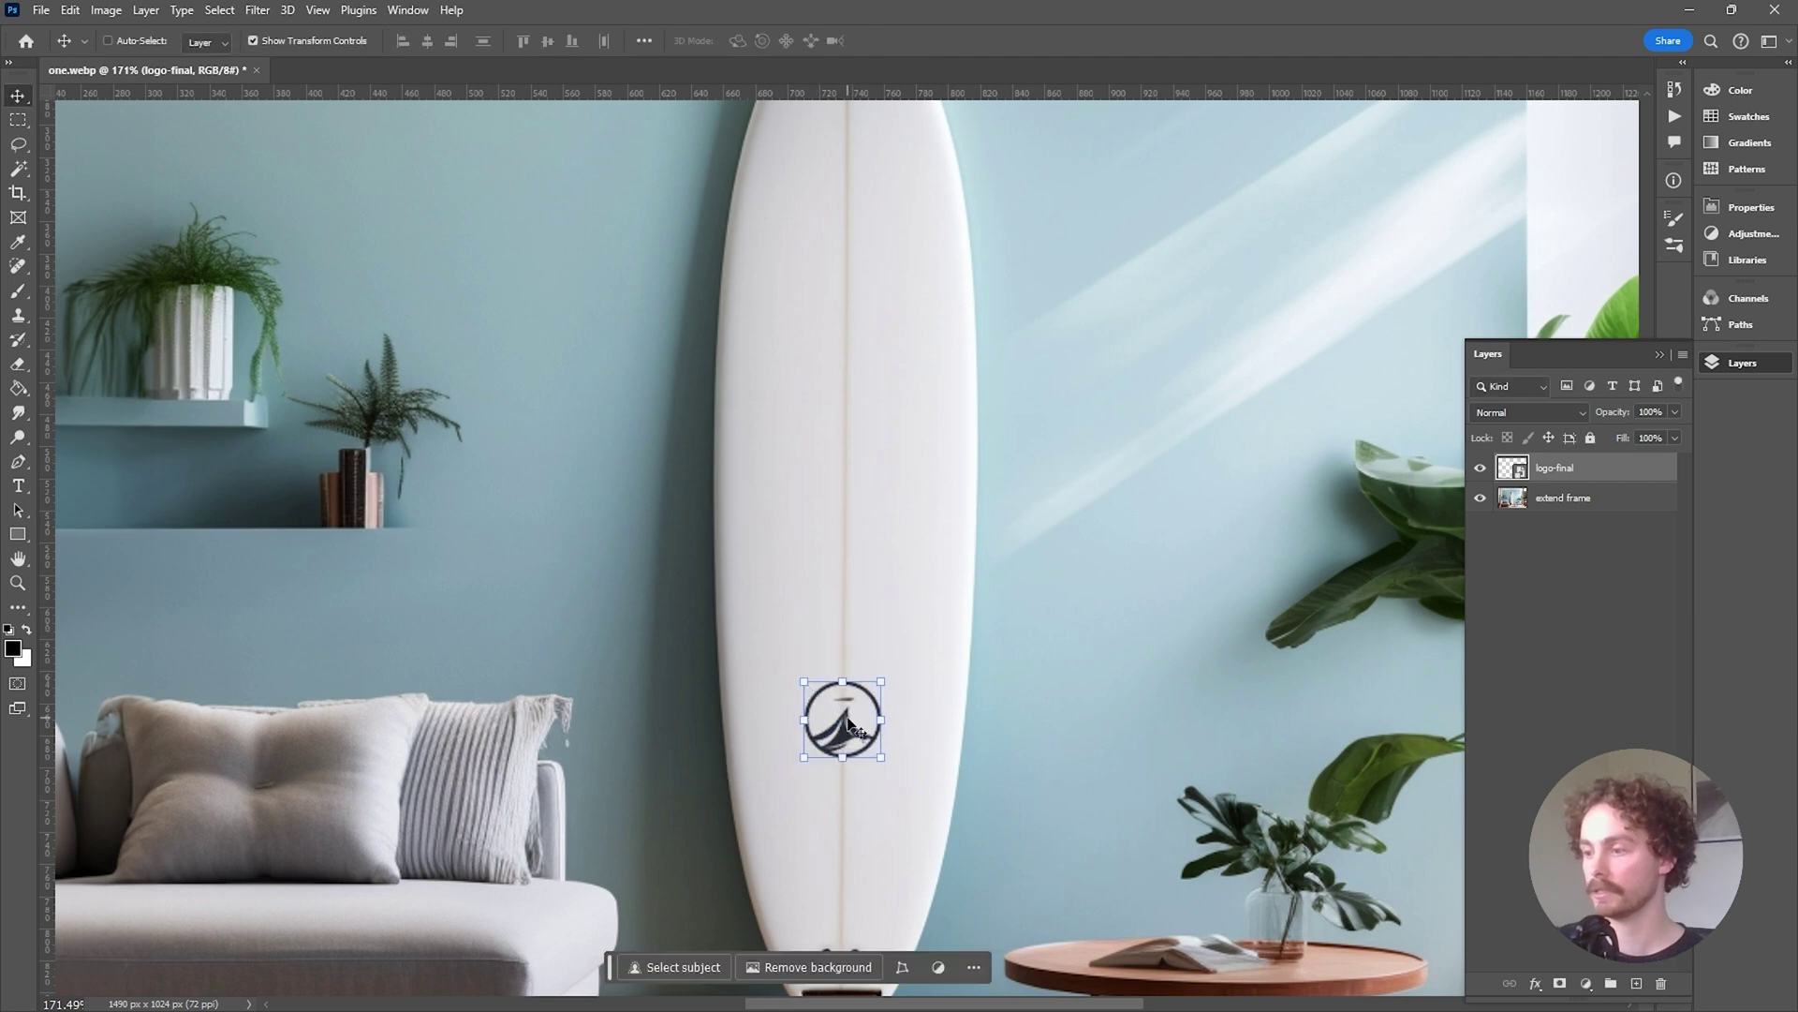
{"action": "scroll", "coordinate": [849, 723], "scroll_direction": "down", "scroll_amount": 3}
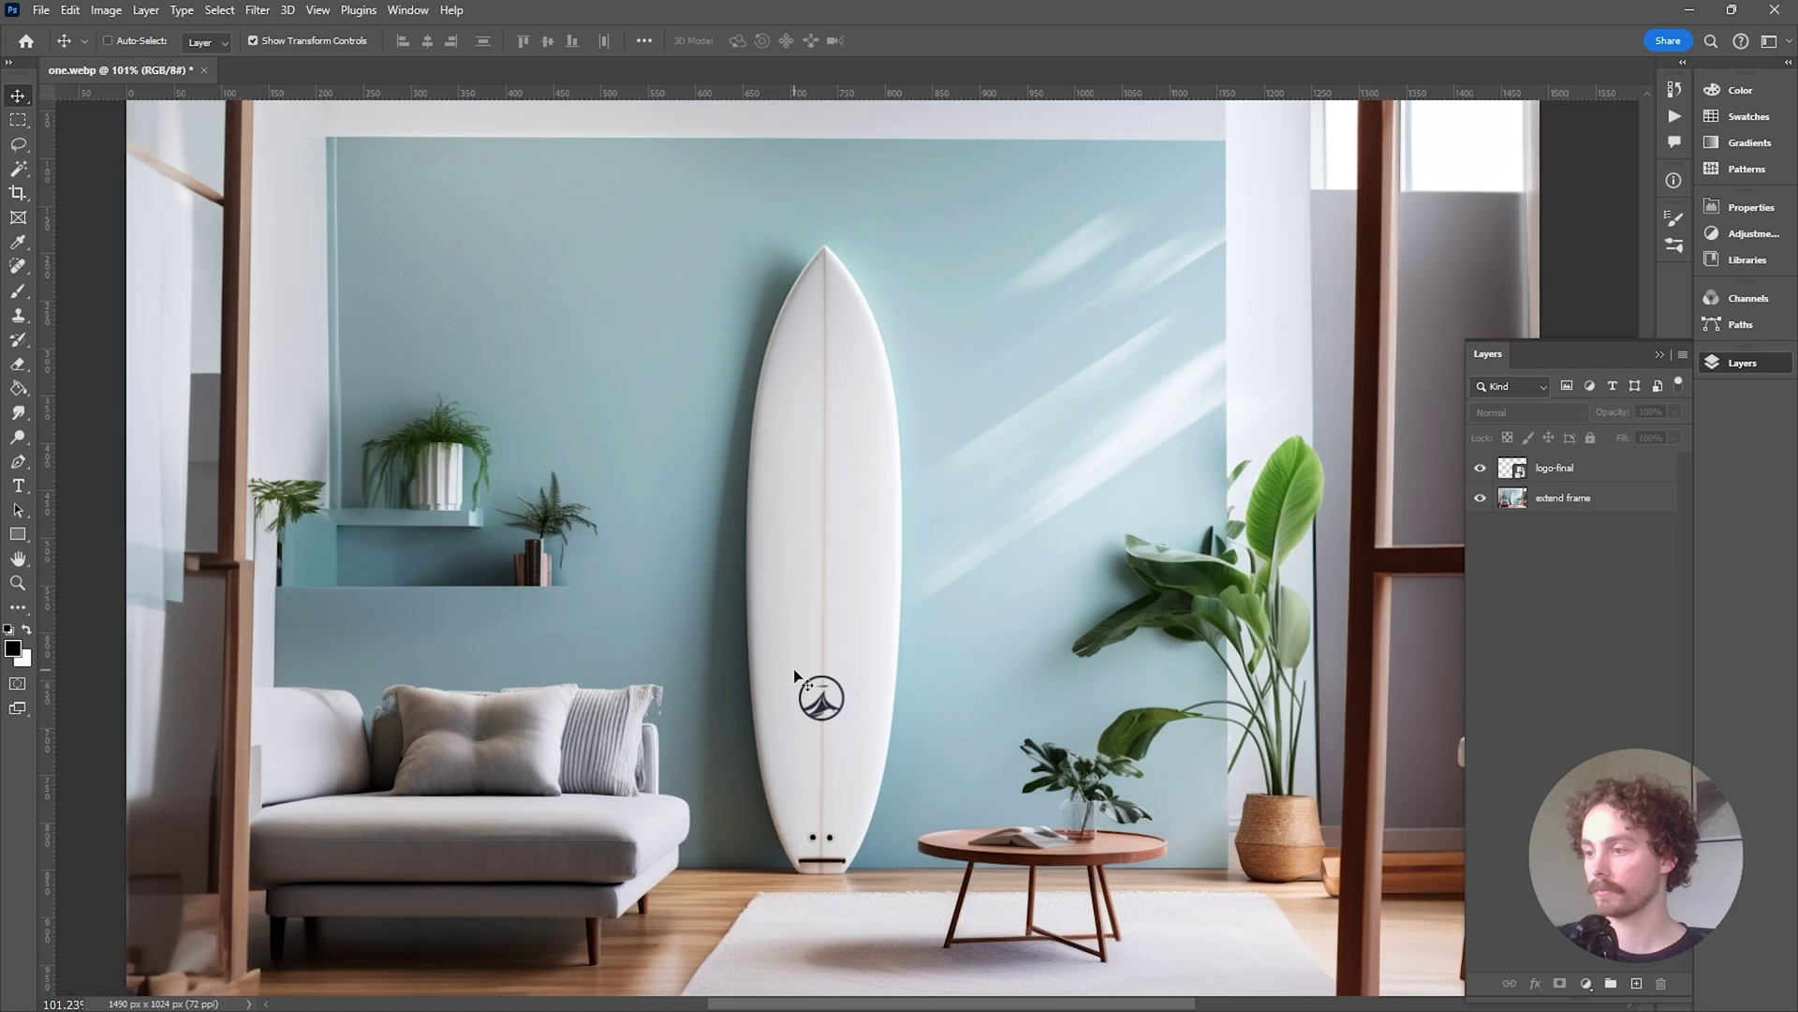
{"action": "scroll", "coordinate": [811, 768], "scroll_direction": "up", "scroll_amount": 4}
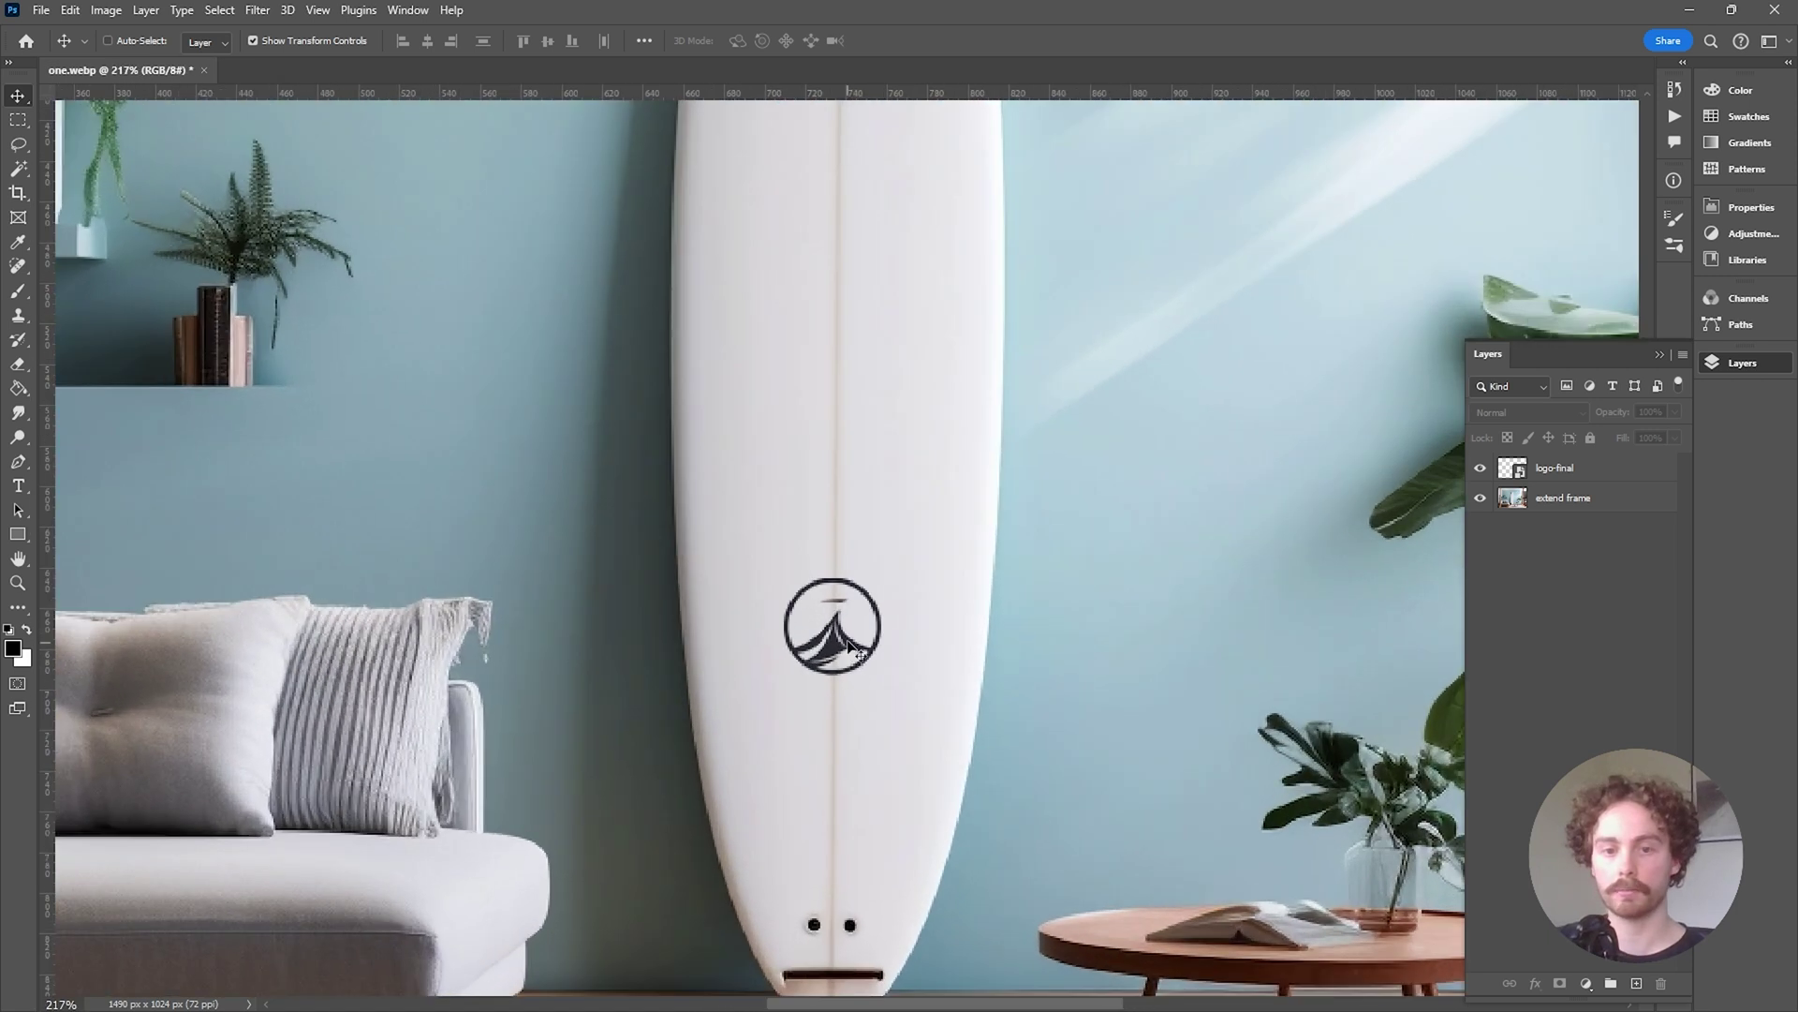
Dismiss the no-layers-selected error and reselect the logo-final layer.
{"action": "left_click", "coordinate": [839, 653]}
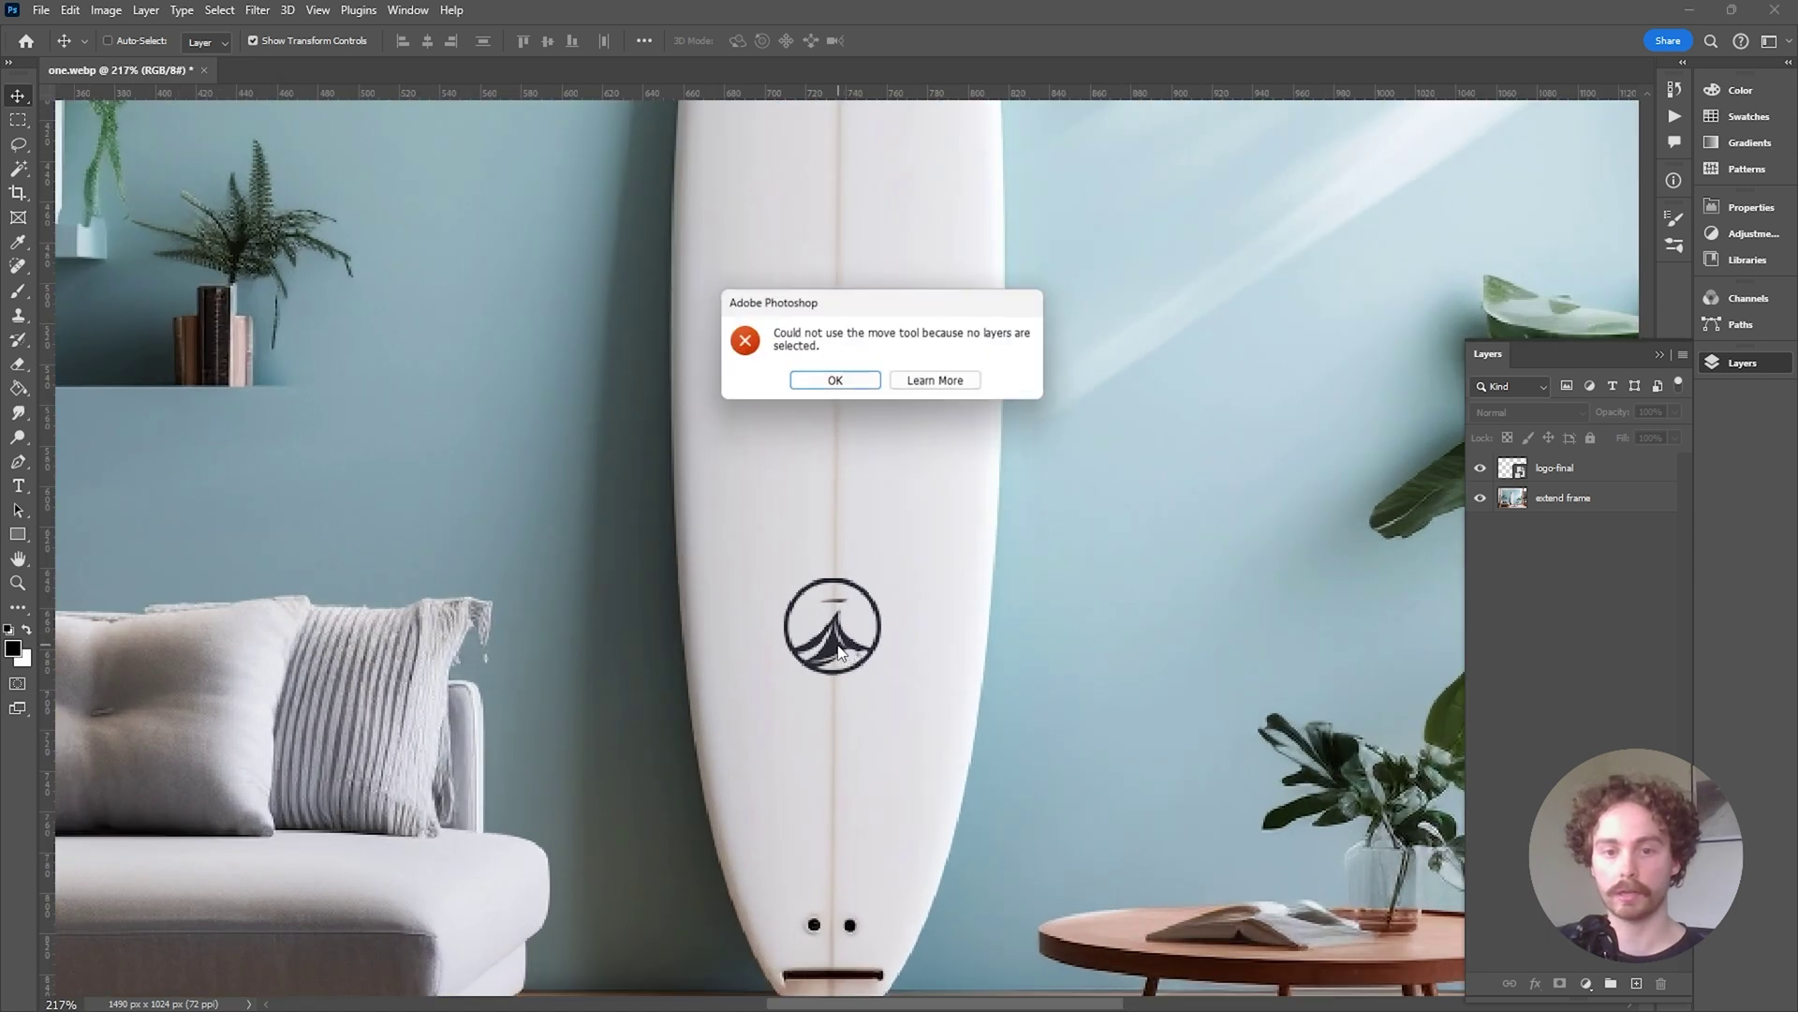
{"action": "left_click", "coordinate": [836, 382]}
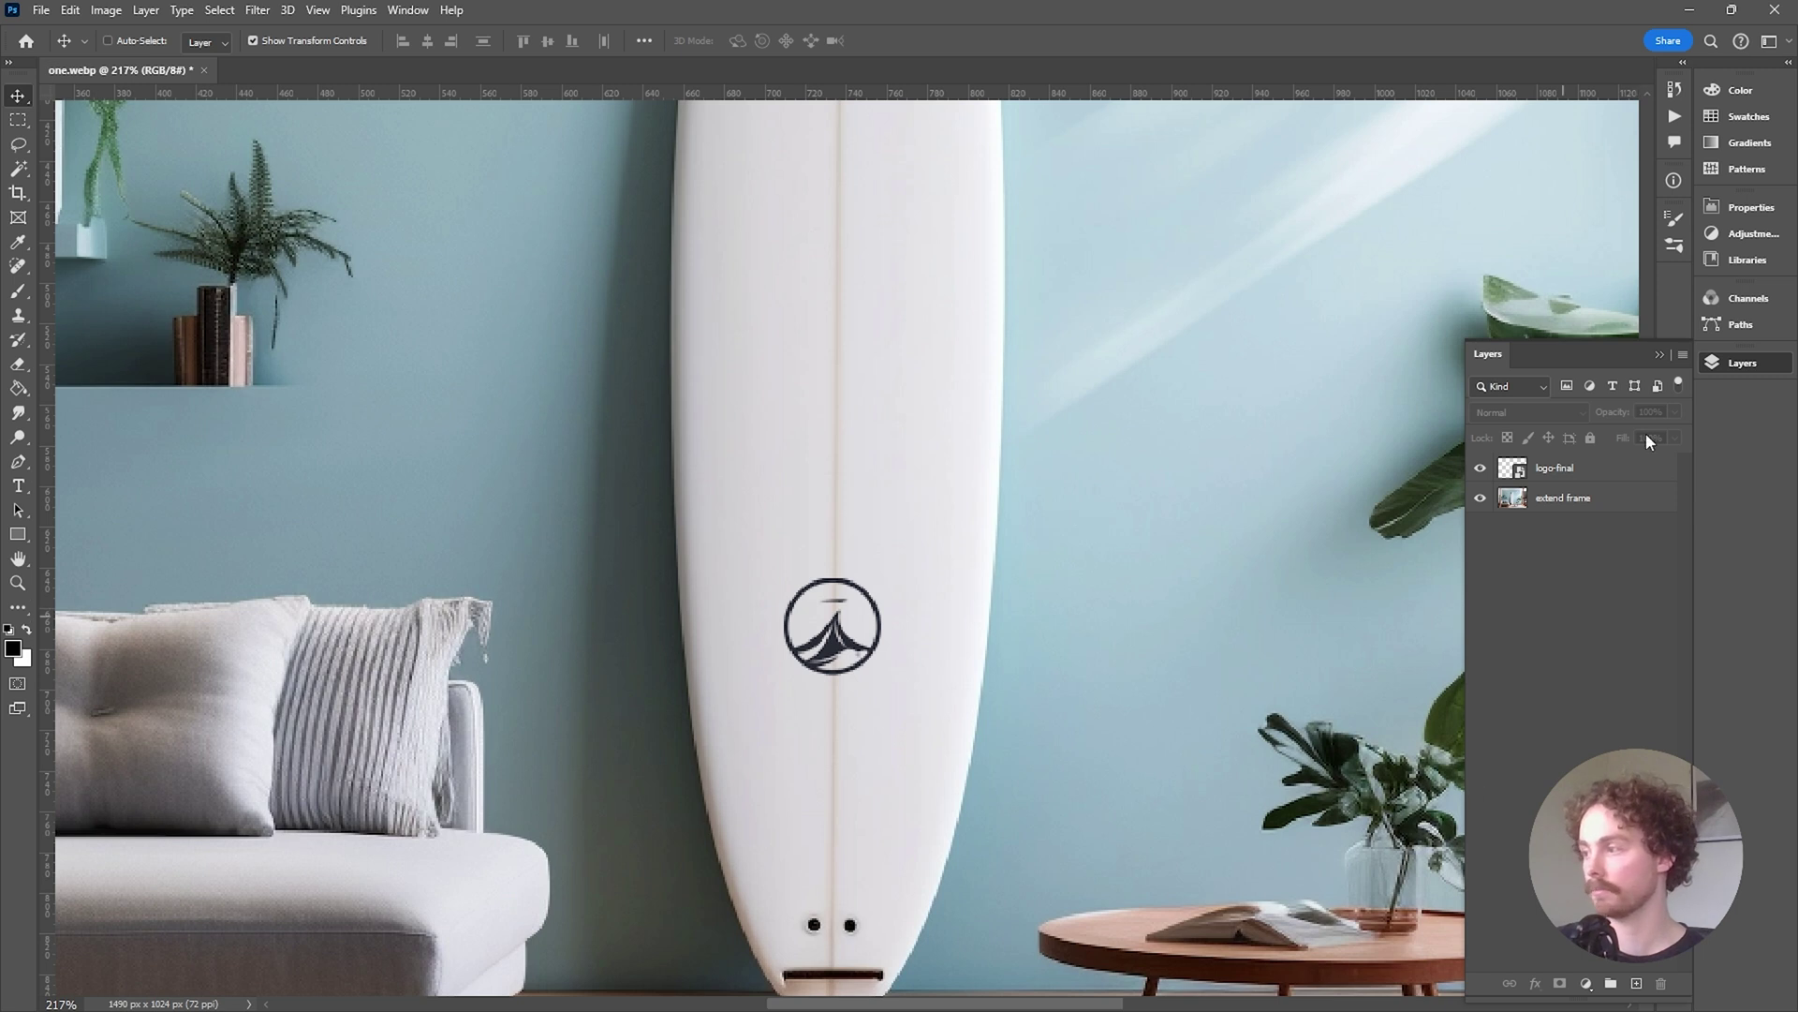
{"action": "left_click", "coordinate": [1594, 473]}
{"action": "left_click", "coordinate": [1524, 409]}
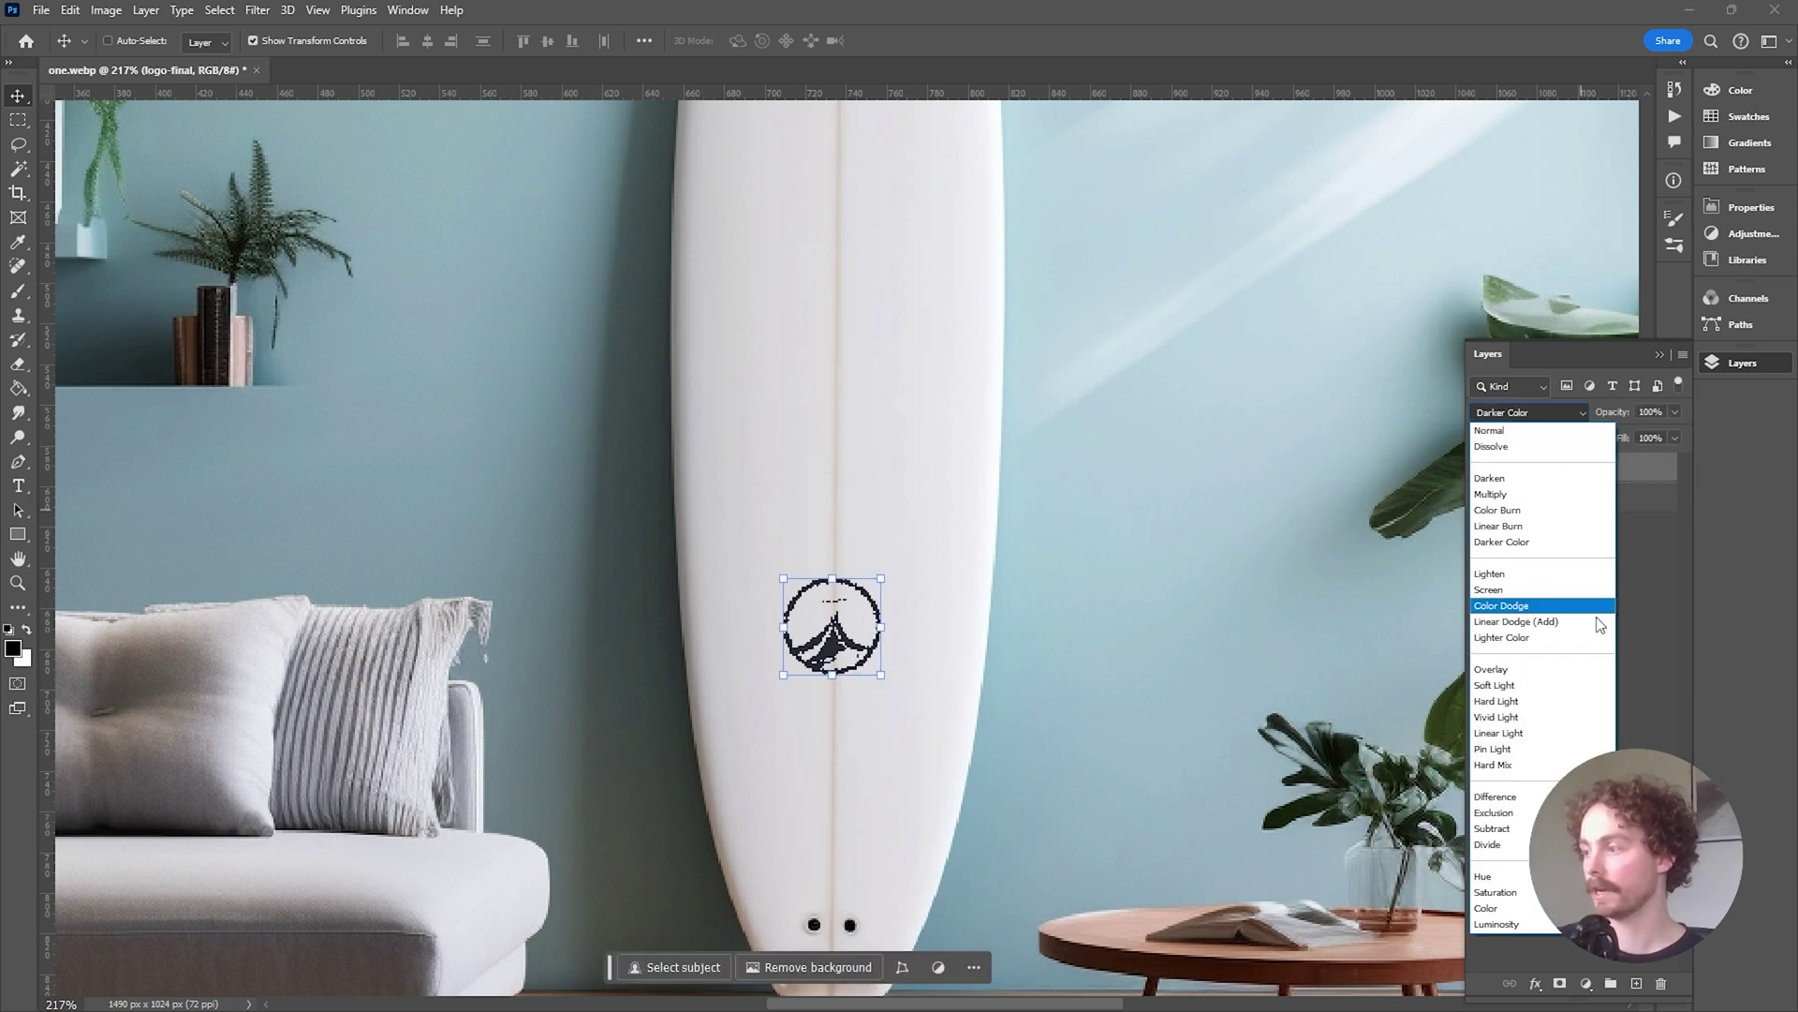
Set the logo-final layer's blend mode to Hard Light, then deselect it.
{"action": "left_click", "coordinate": [1517, 701]}
{"action": "left_click", "coordinate": [1547, 671]}
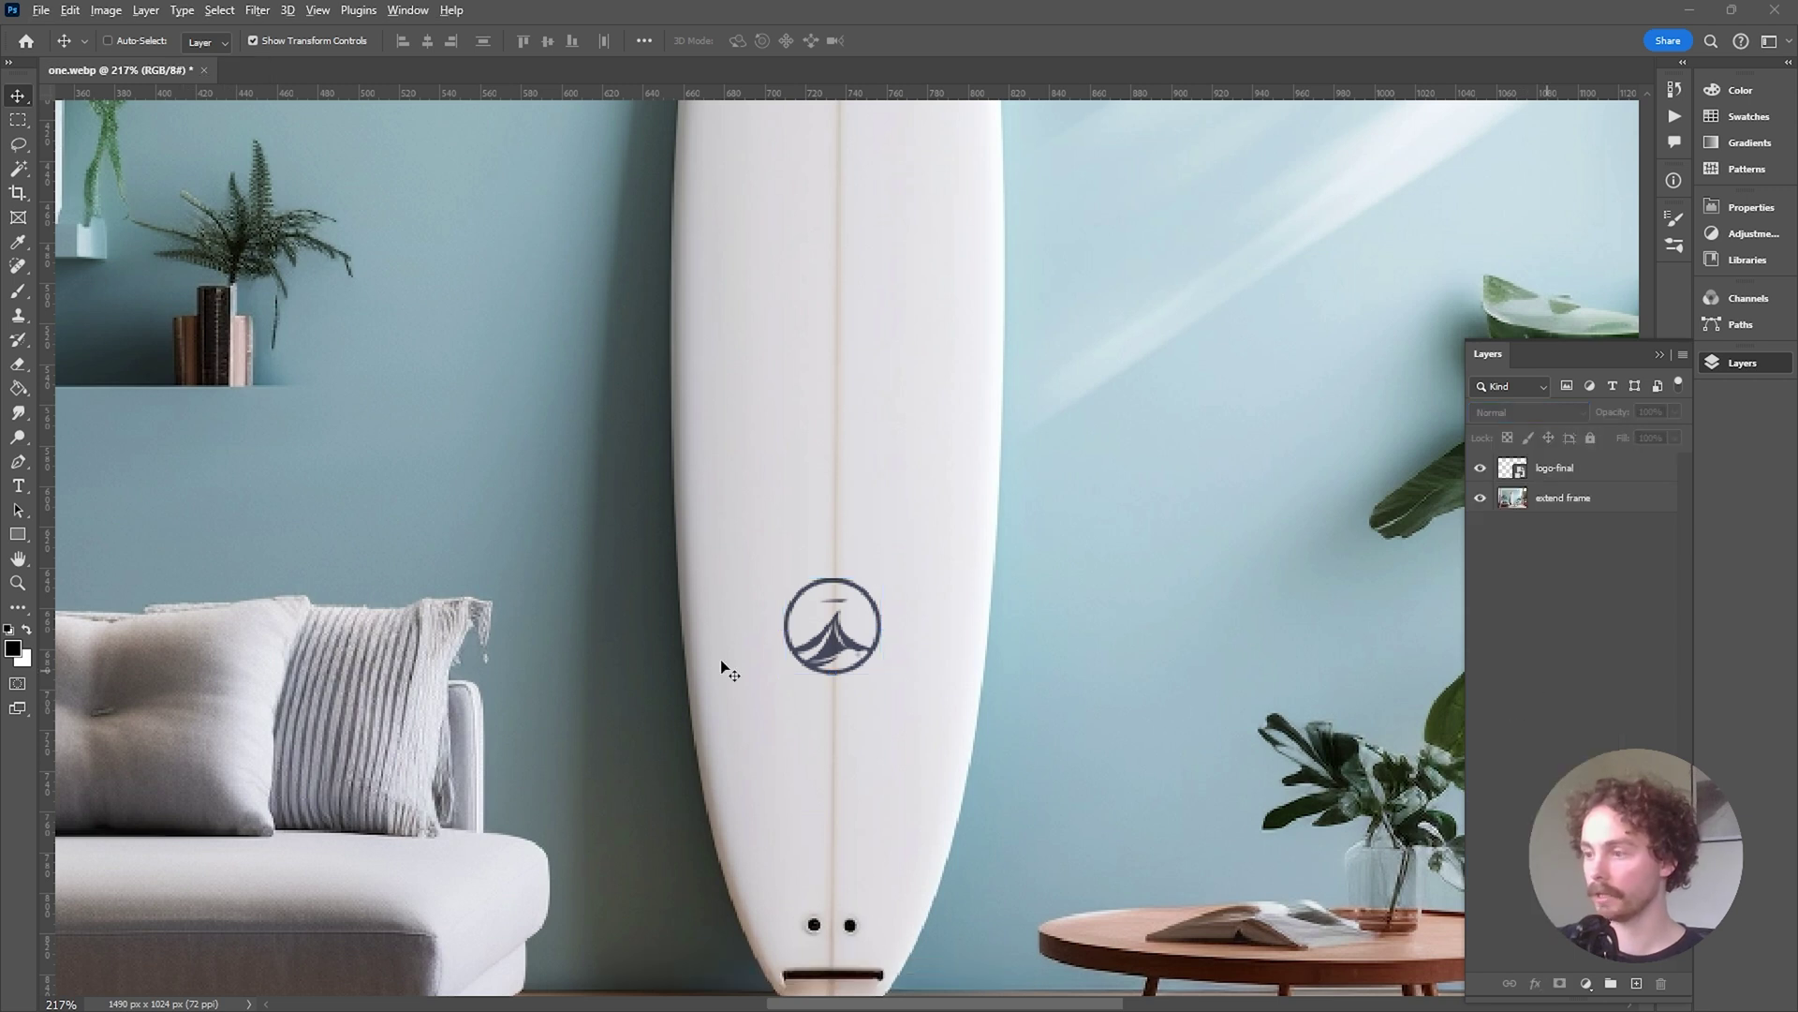
{"action": "scroll", "coordinate": [723, 663], "scroll_direction": "down", "scroll_amount": 2}
{"action": "scroll", "coordinate": [723, 664], "scroll_direction": "down", "scroll_amount": 3}
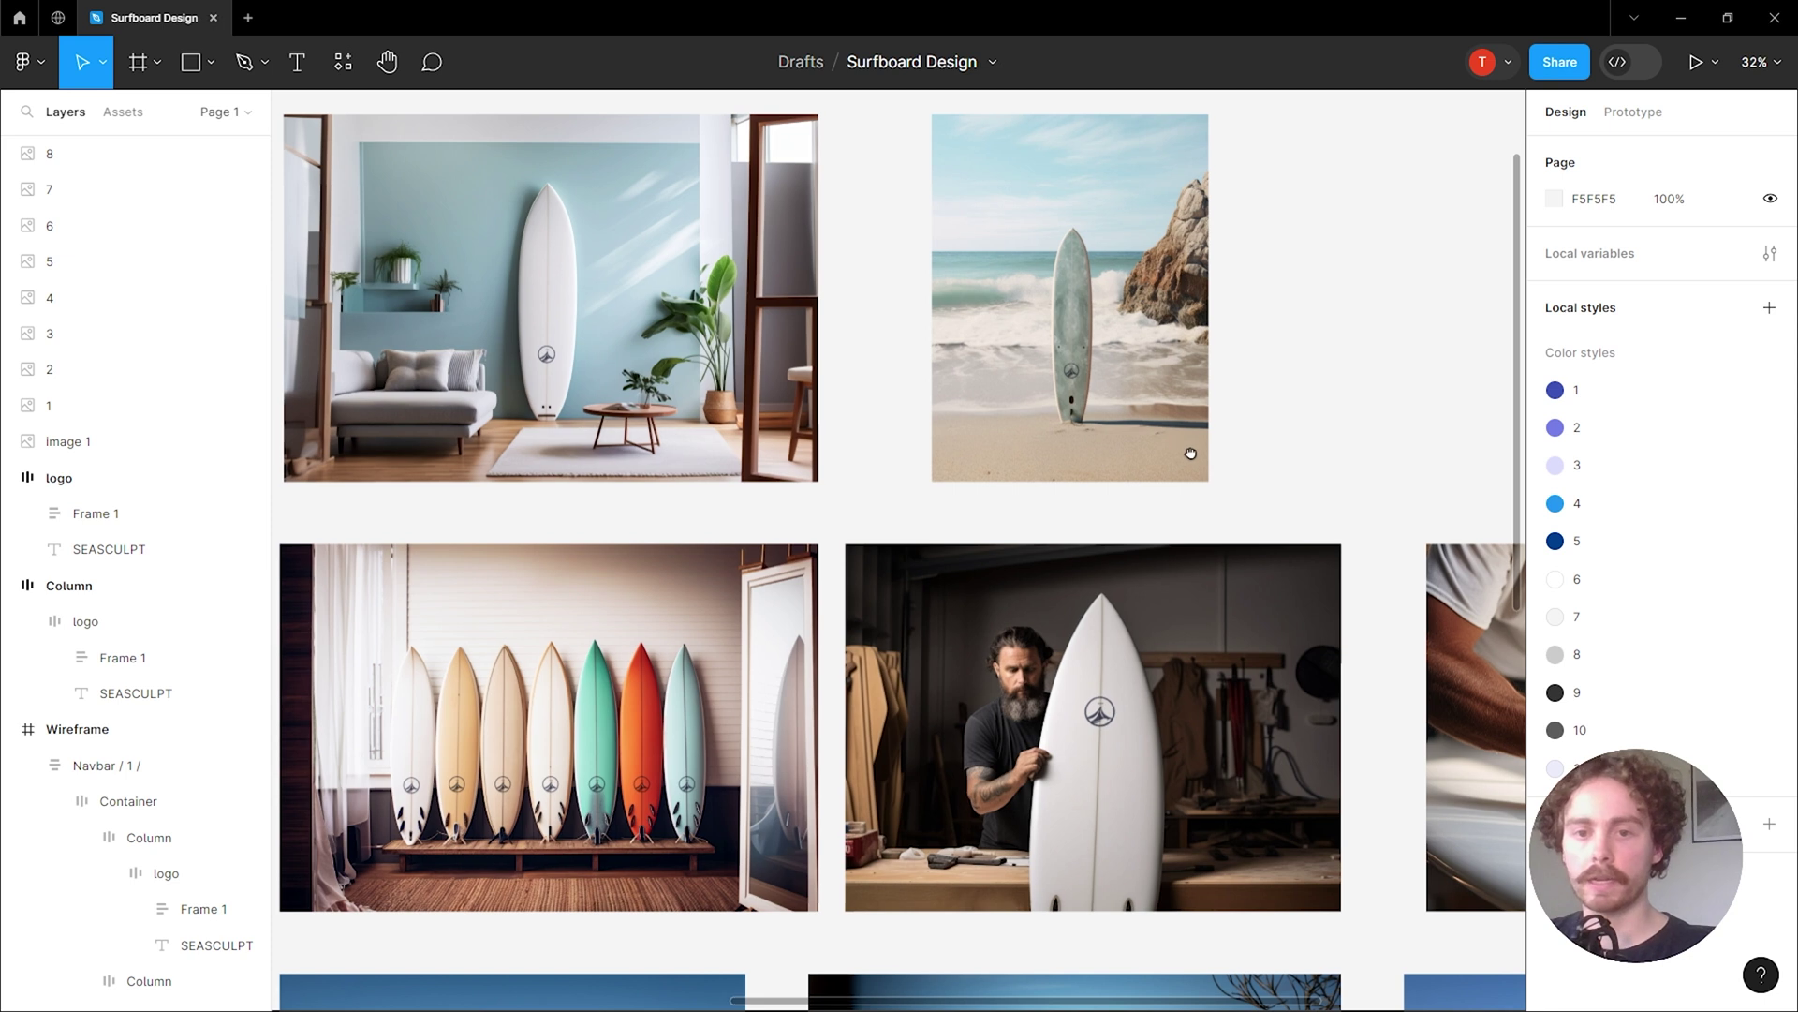
Pan across the imported surfboard photos, including the surfboard rack shot, to review them.
{"action": "scroll", "coordinate": [860, 576], "scroll_direction": "down", "scroll_amount": 2}
{"action": "scroll", "coordinate": [860, 576], "scroll_direction": "up", "scroll_amount": 4}
{"action": "scroll", "coordinate": [860, 576], "scroll_direction": "down", "scroll_amount": 3}
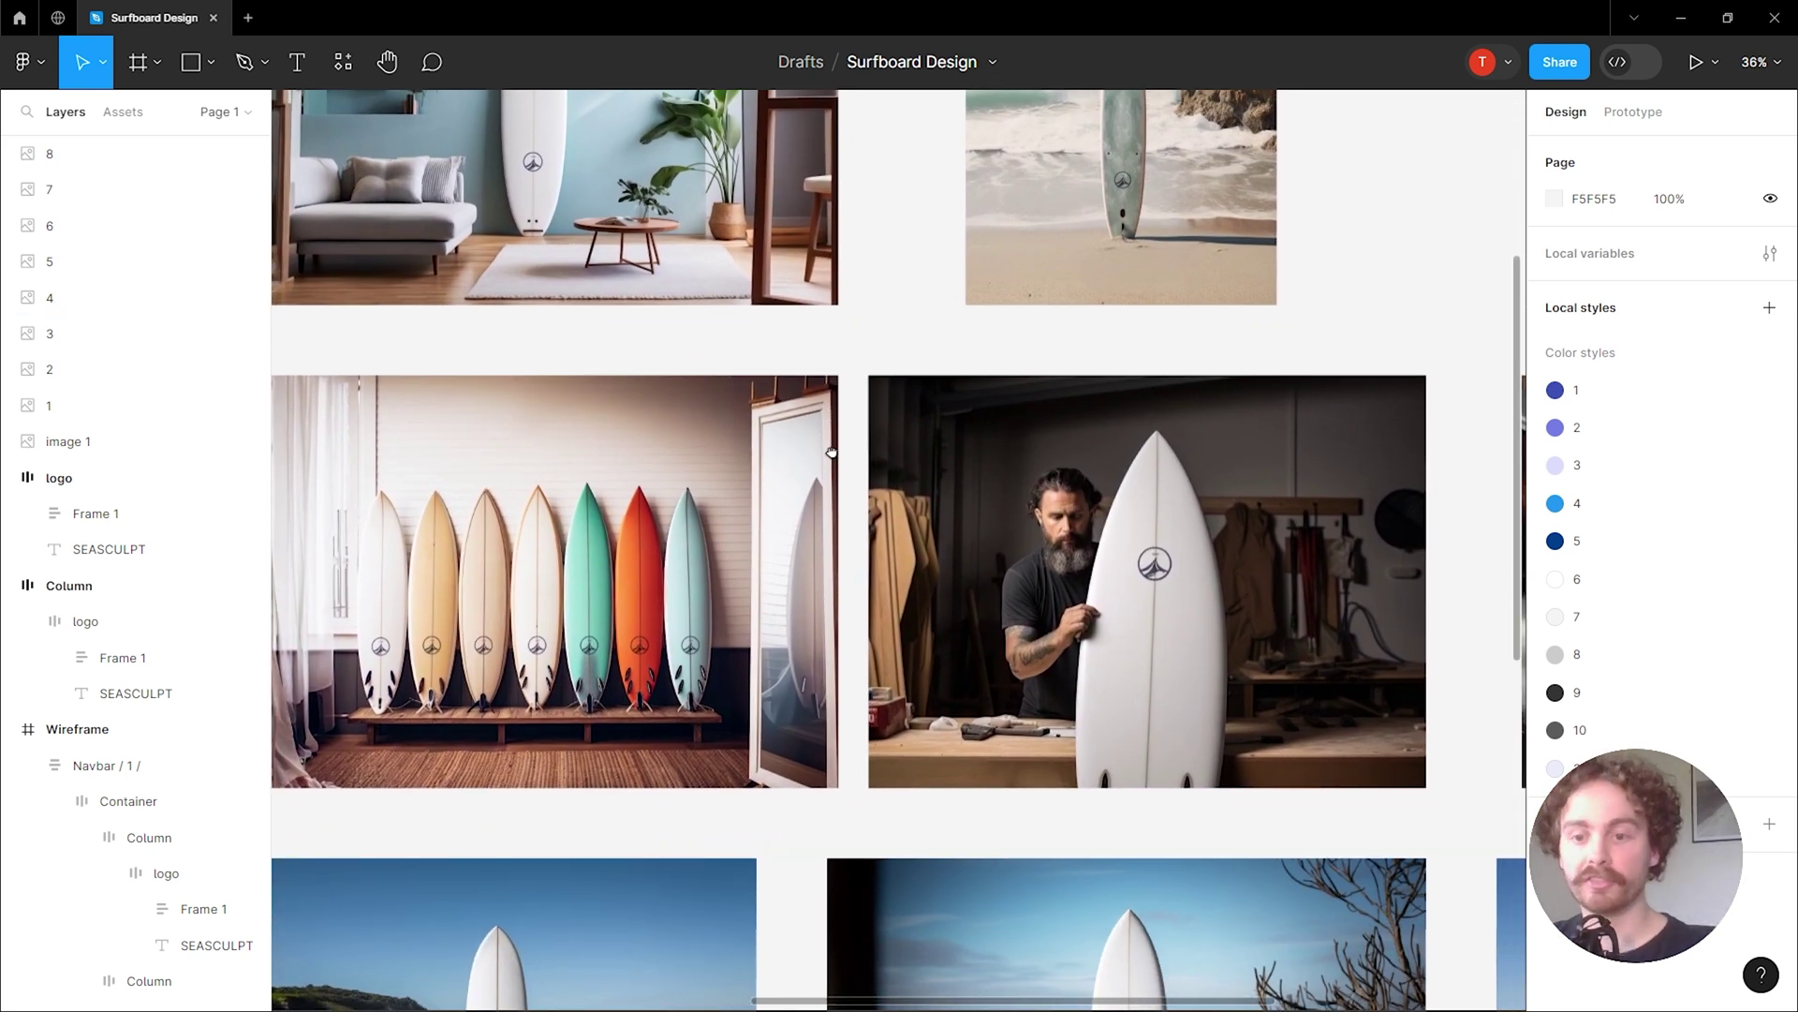
{"action": "scroll", "coordinate": [1183, 630], "scroll_direction": "down", "scroll_amount": 2}
{"action": "scroll", "coordinate": [1184, 630], "scroll_direction": "right", "scroll_amount": 2}
{"action": "left_click_drag", "start_coordinate": [1168, 599], "coordinate": [754, 446]}
{"action": "left_click_drag", "start_coordinate": [531, 767], "coordinate": [1071, 594]}
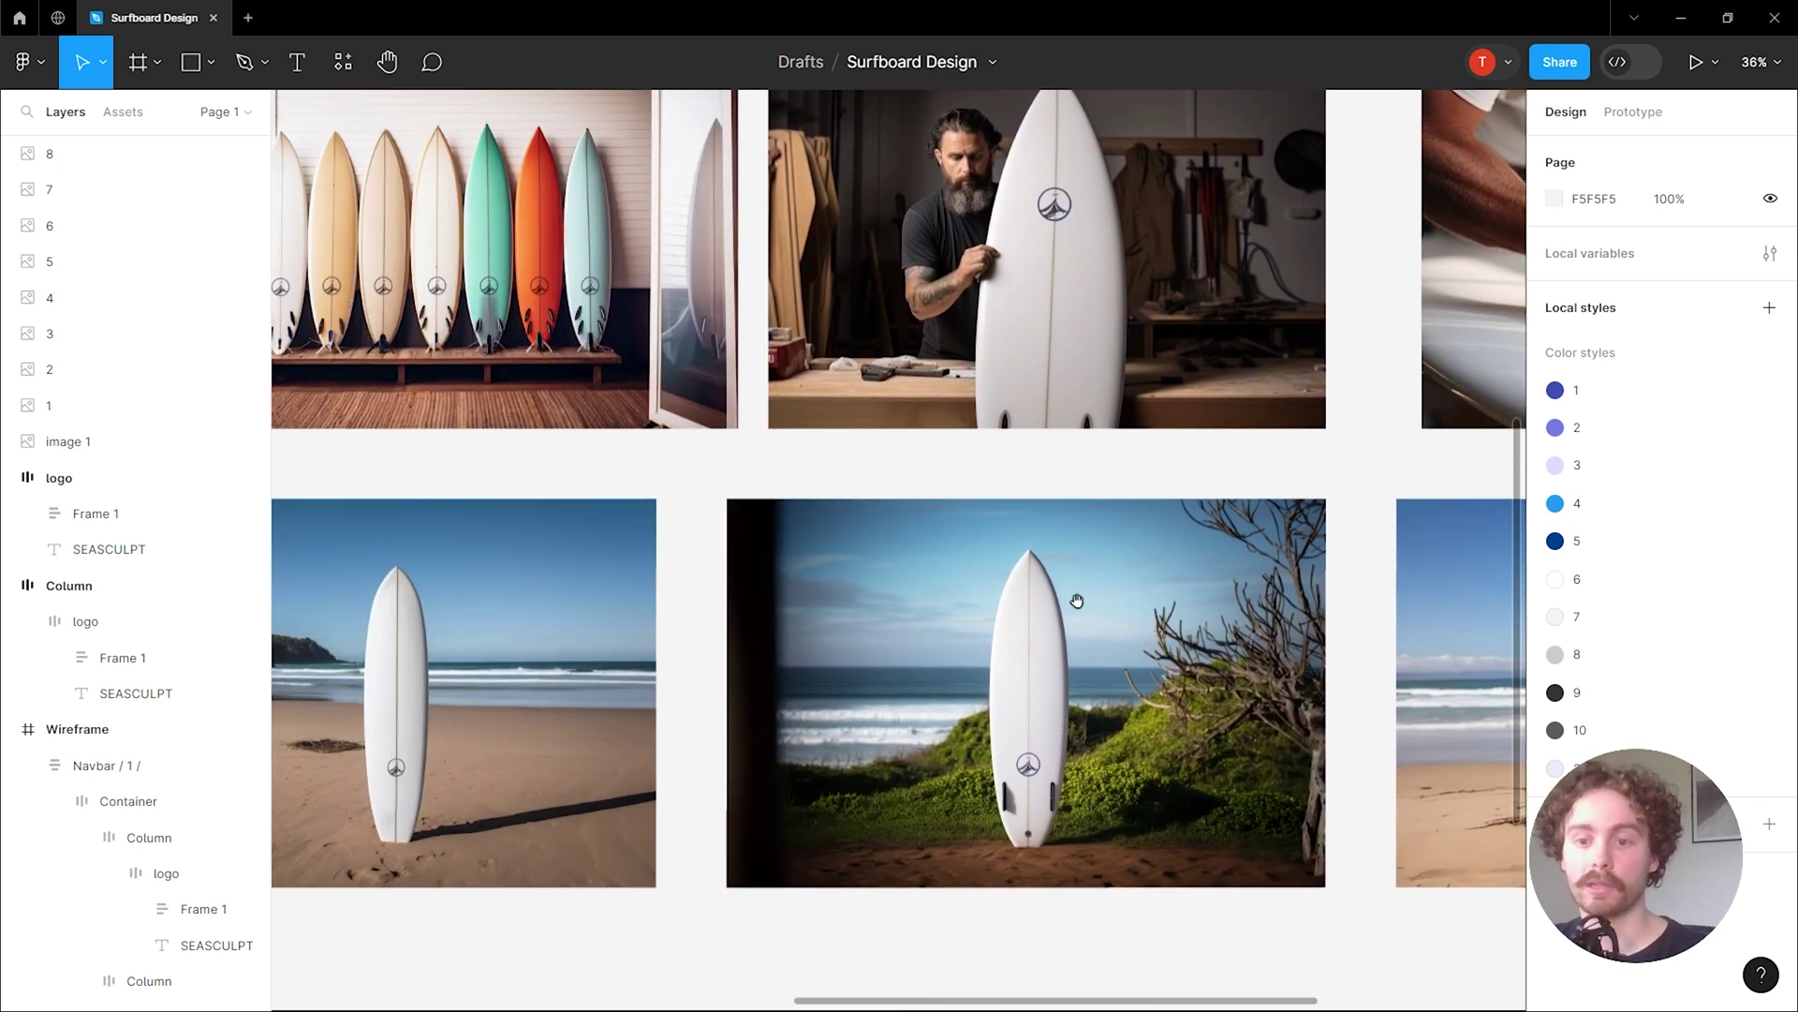
{"action": "left_click_drag", "start_coordinate": [702, 642], "coordinate": [846, 689]}
{"action": "scroll", "coordinate": [845, 688], "scroll_direction": "down", "scroll_amount": 5}
{"action": "scroll", "coordinate": [871, 580], "scroll_direction": "up", "scroll_amount": 8}
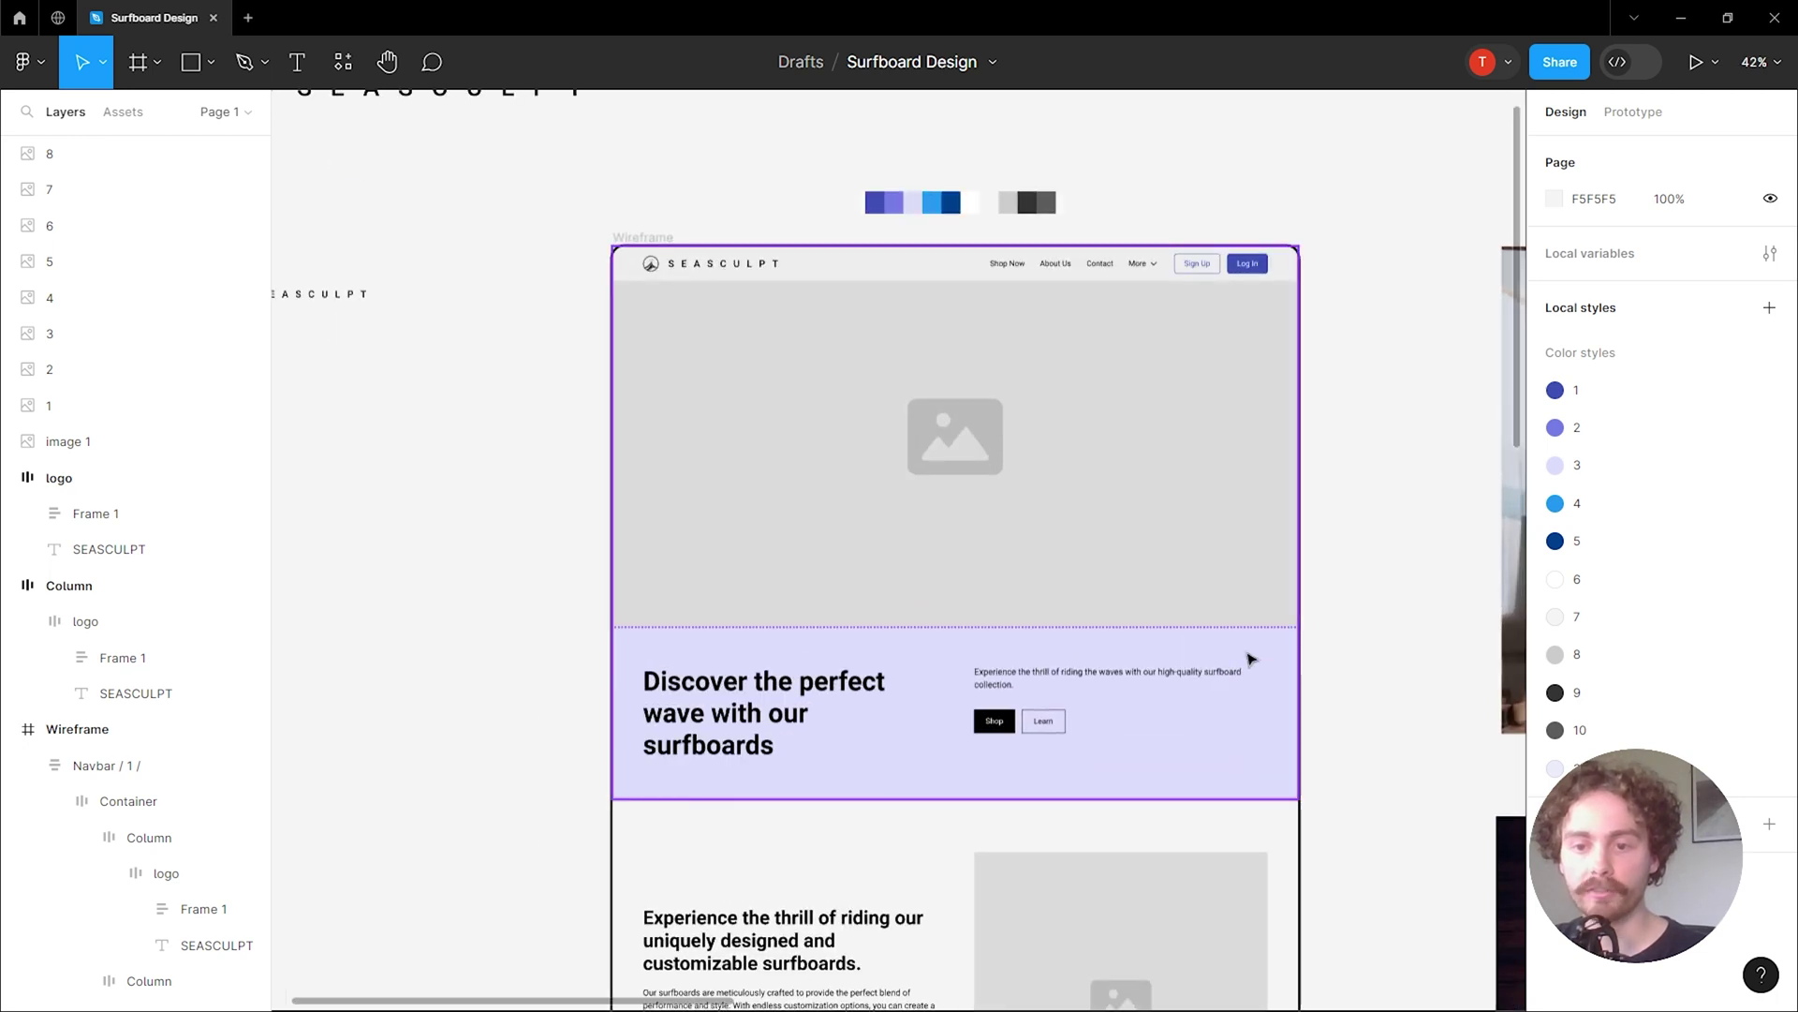
{"action": "scroll", "coordinate": [1300, 666], "scroll_direction": "right", "scroll_amount": 5}
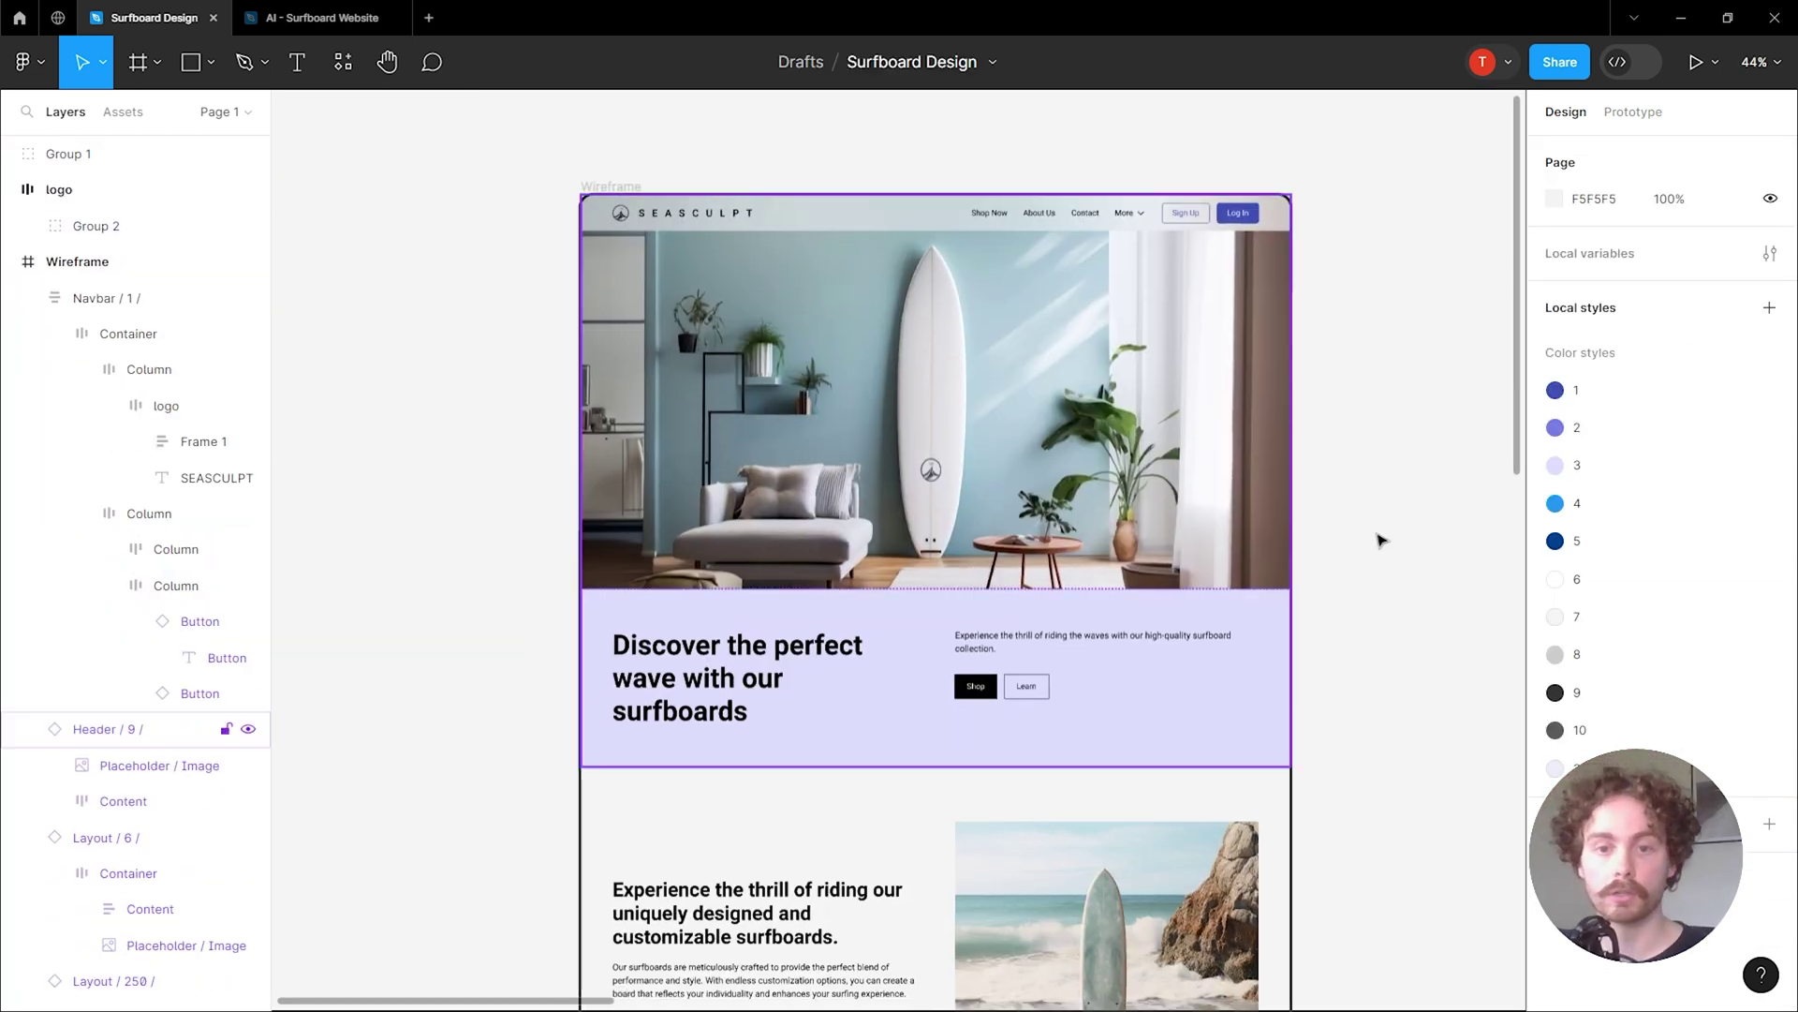
{"action": "scroll", "coordinate": [1377, 541], "scroll_direction": "up", "scroll_amount": 2, "text": "ctrl"}
{"action": "scroll", "coordinate": [1368, 547], "scroll_direction": "down", "scroll_amount": 3}
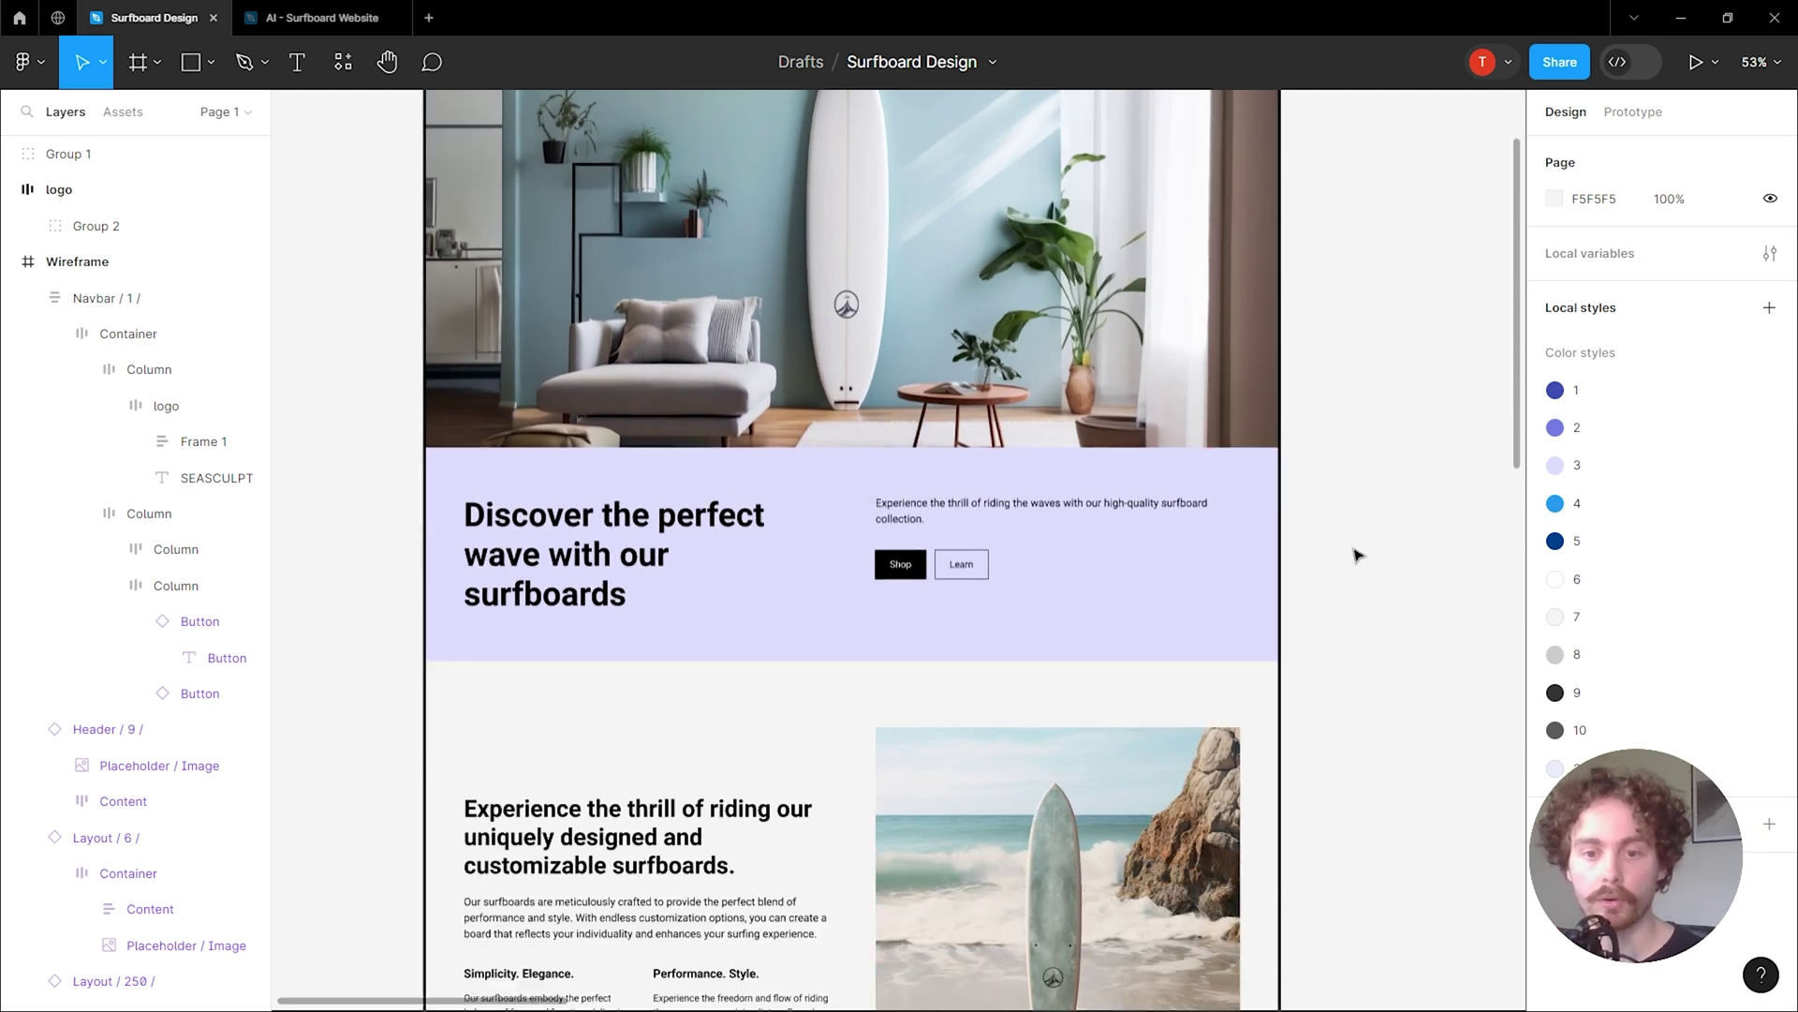
{"action": "scroll", "coordinate": [1357, 554], "scroll_direction": "down", "scroll_amount": 6}
{"action": "scroll", "coordinate": [1357, 555], "scroll_direction": "down", "scroll_amount": 8}
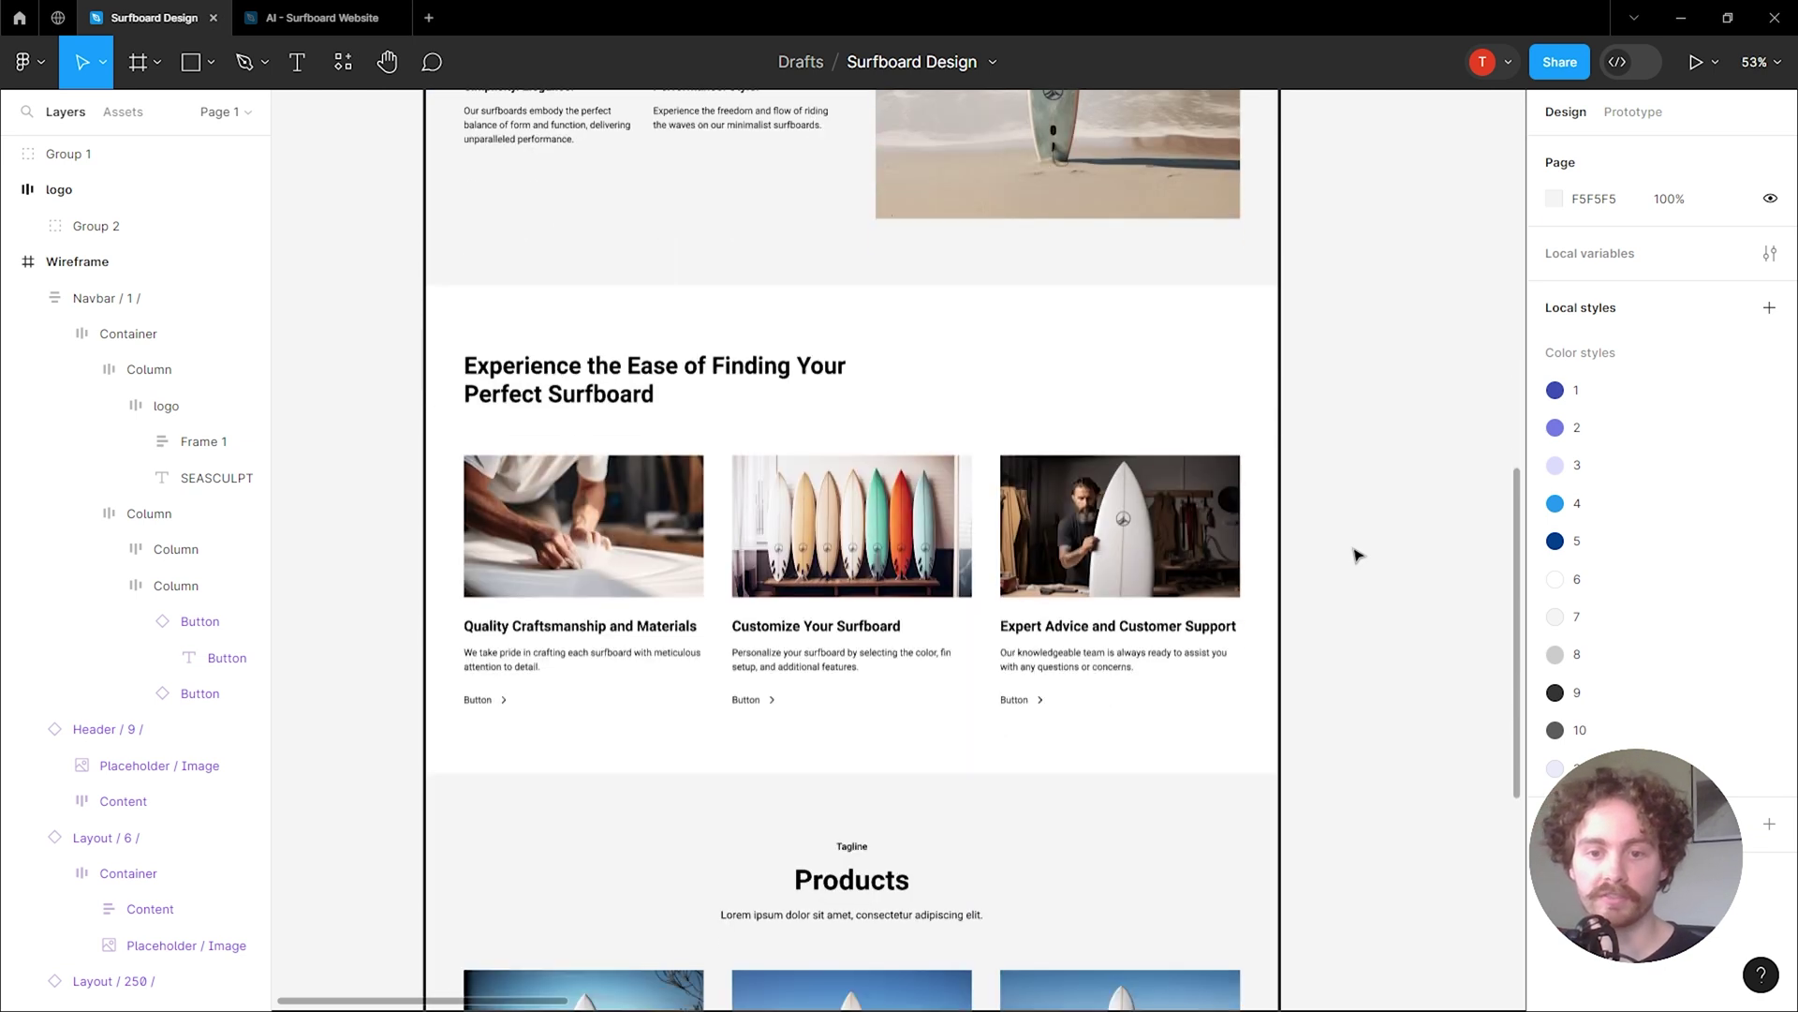
{"action": "scroll", "coordinate": [1359, 555], "scroll_direction": "up", "scroll_amount": 15}
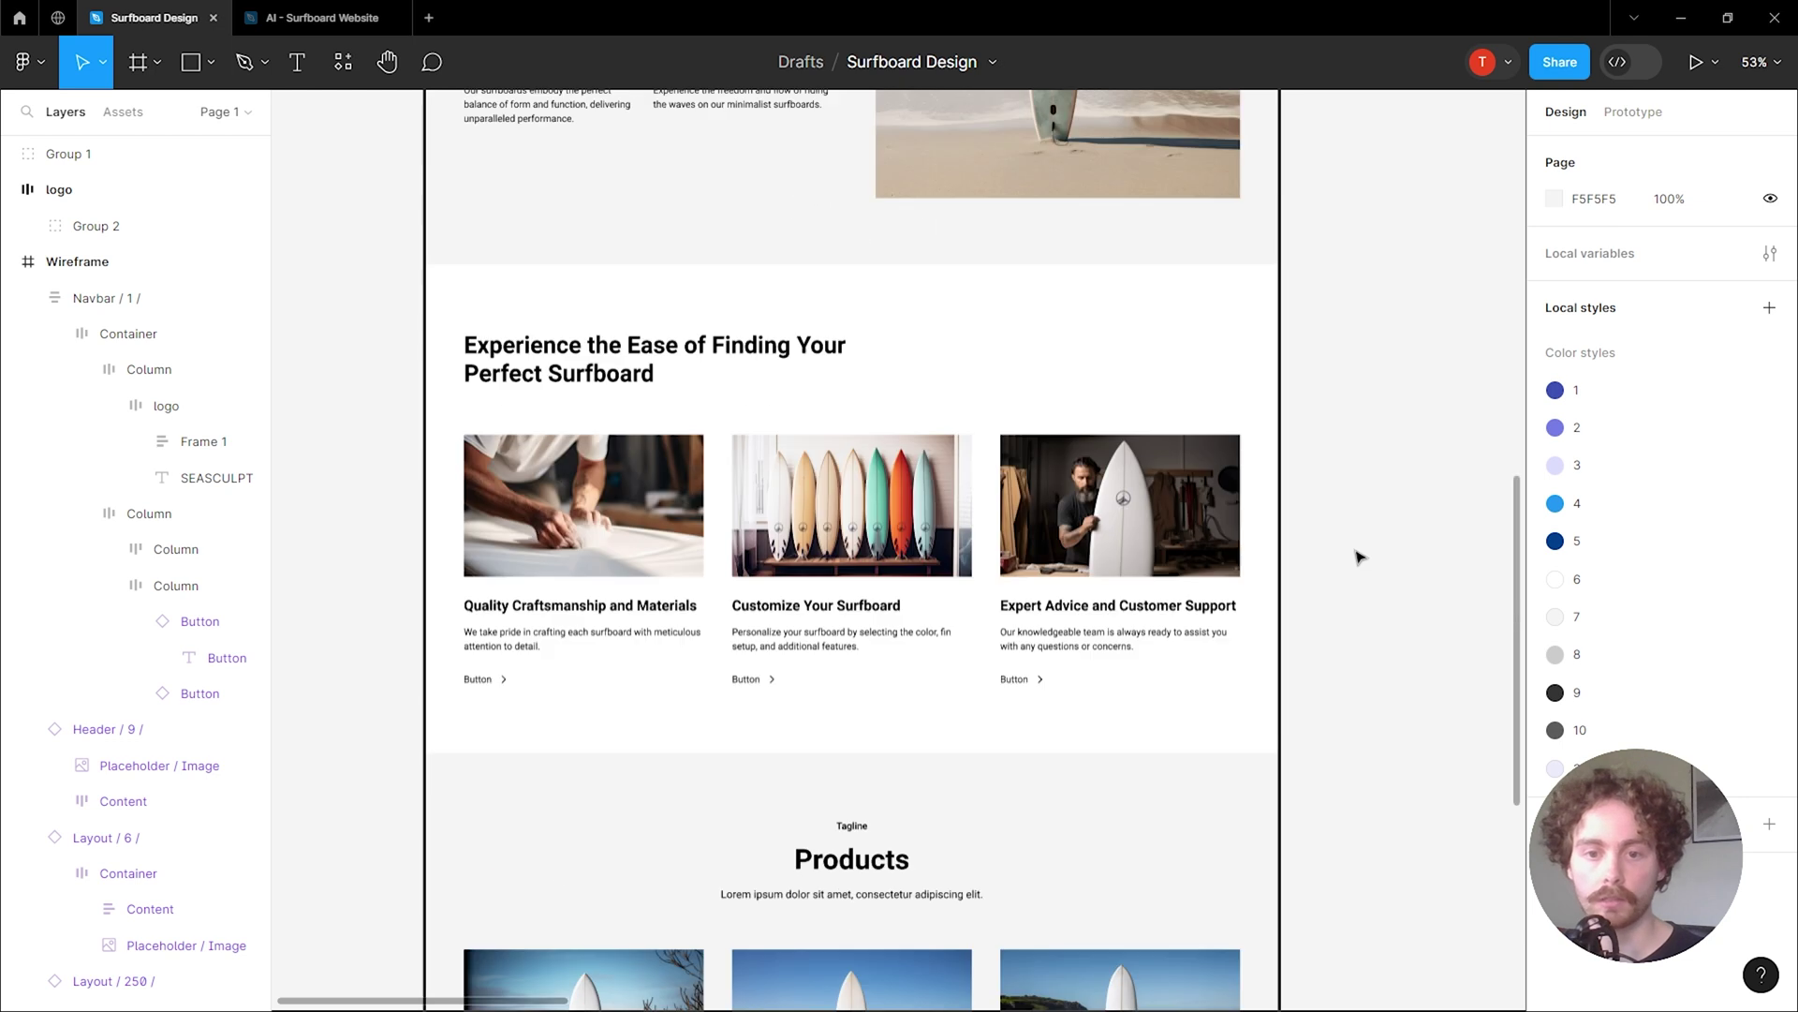
{"action": "scroll", "coordinate": [1357, 554], "scroll_direction": "up", "scroll_amount": 3}
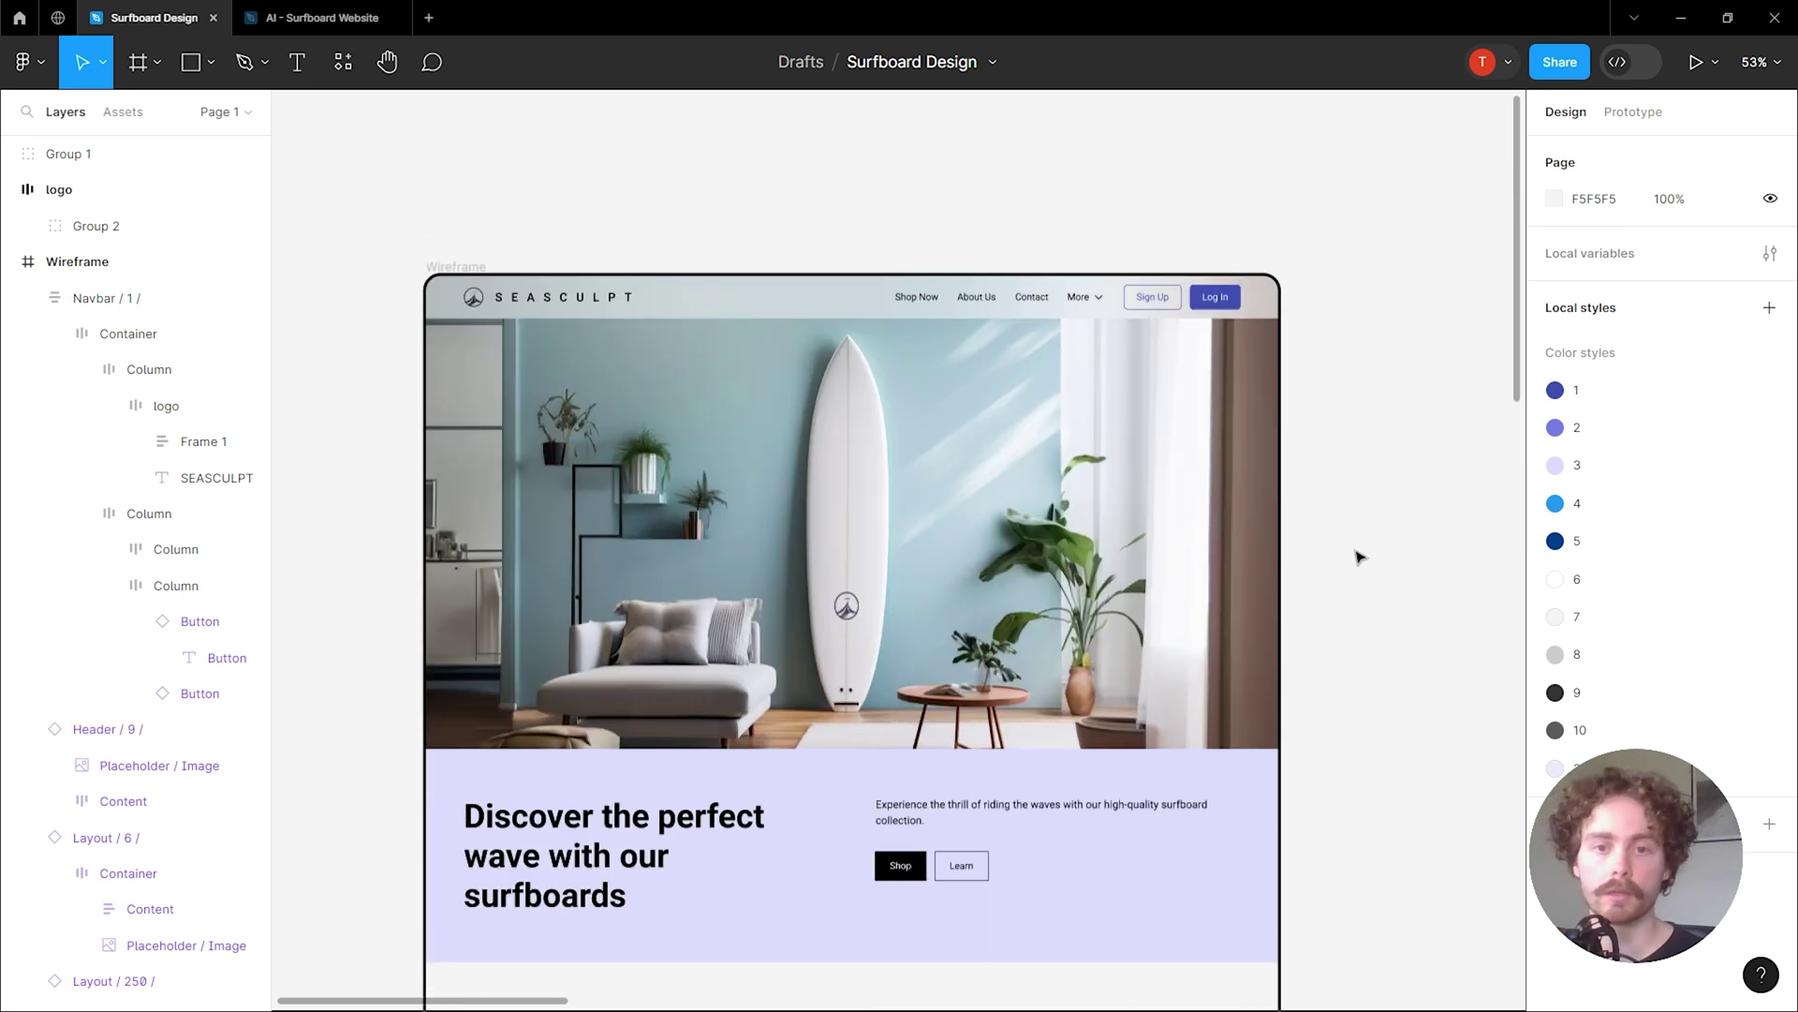
{"action": "scroll", "coordinate": [1357, 566], "scroll_direction": "up", "scroll_amount": 2}
{"action": "left_click_drag", "start_coordinate": [1358, 574], "coordinate": [1431, 495]}
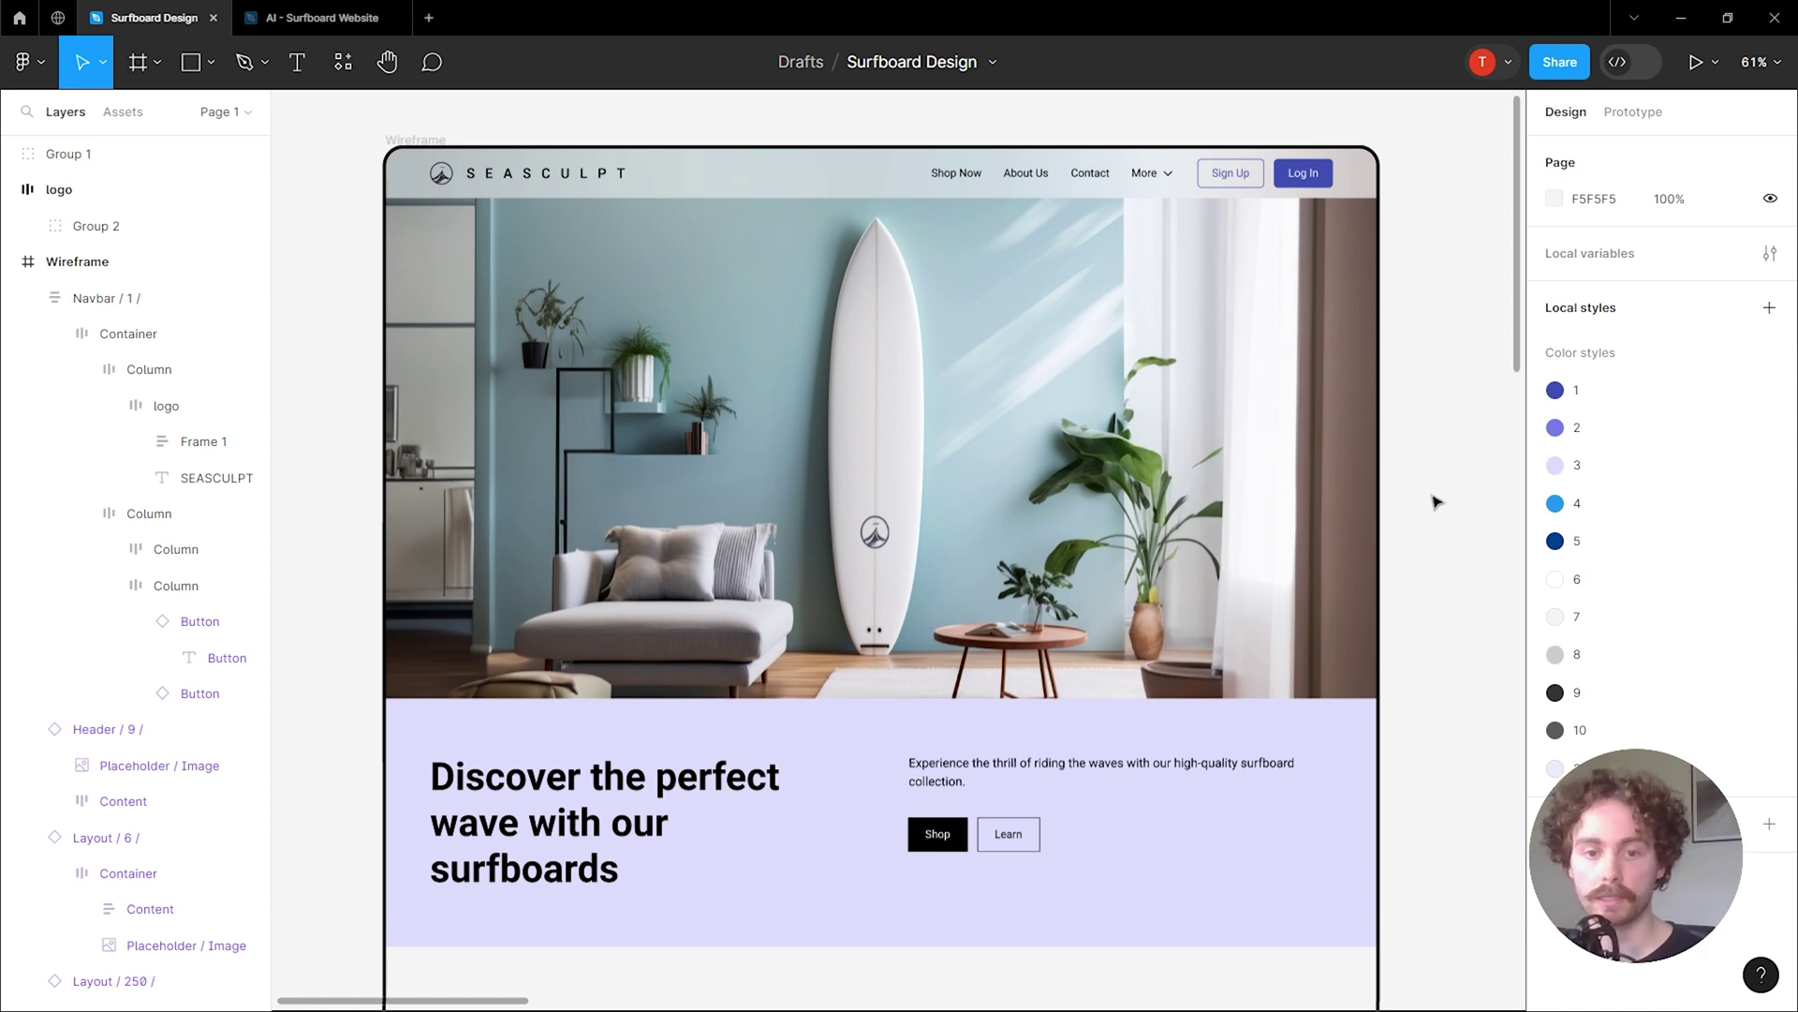
{"action": "scroll", "coordinate": [1435, 503], "scroll_direction": "down", "scroll_amount": 6}
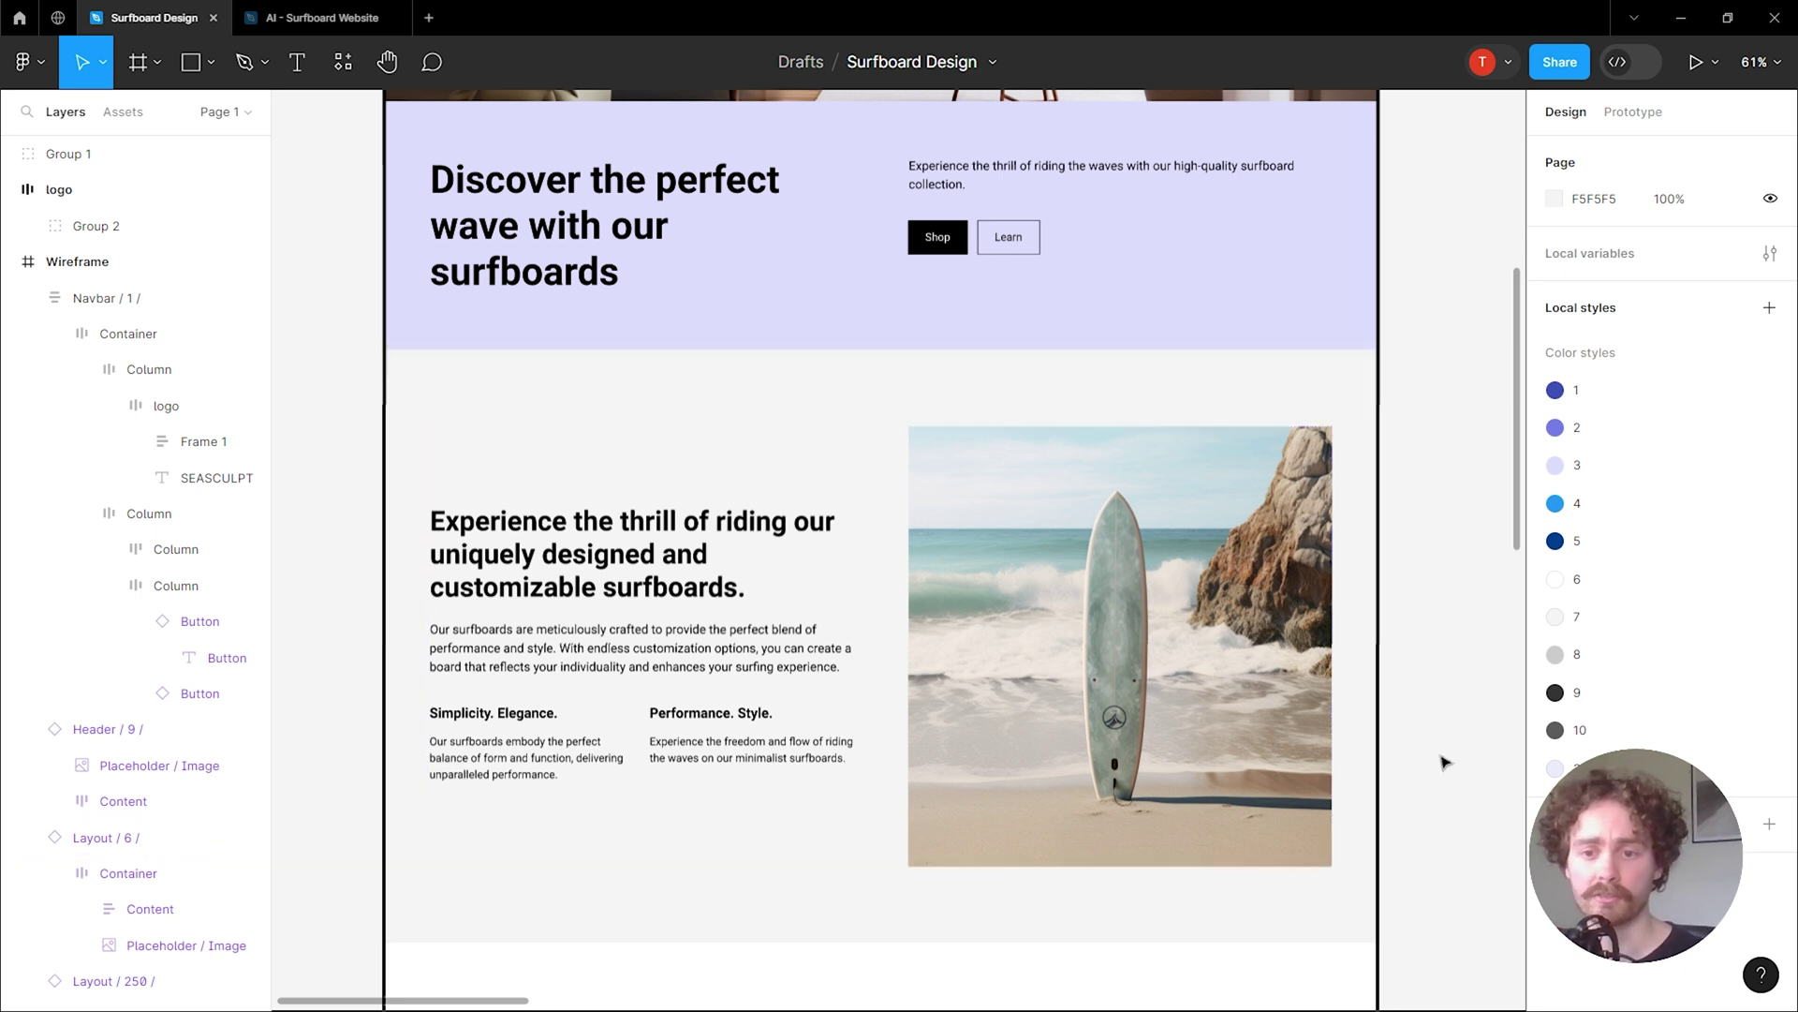
{"action": "scroll", "coordinate": [1445, 762], "scroll_direction": "down", "scroll_amount": 10}
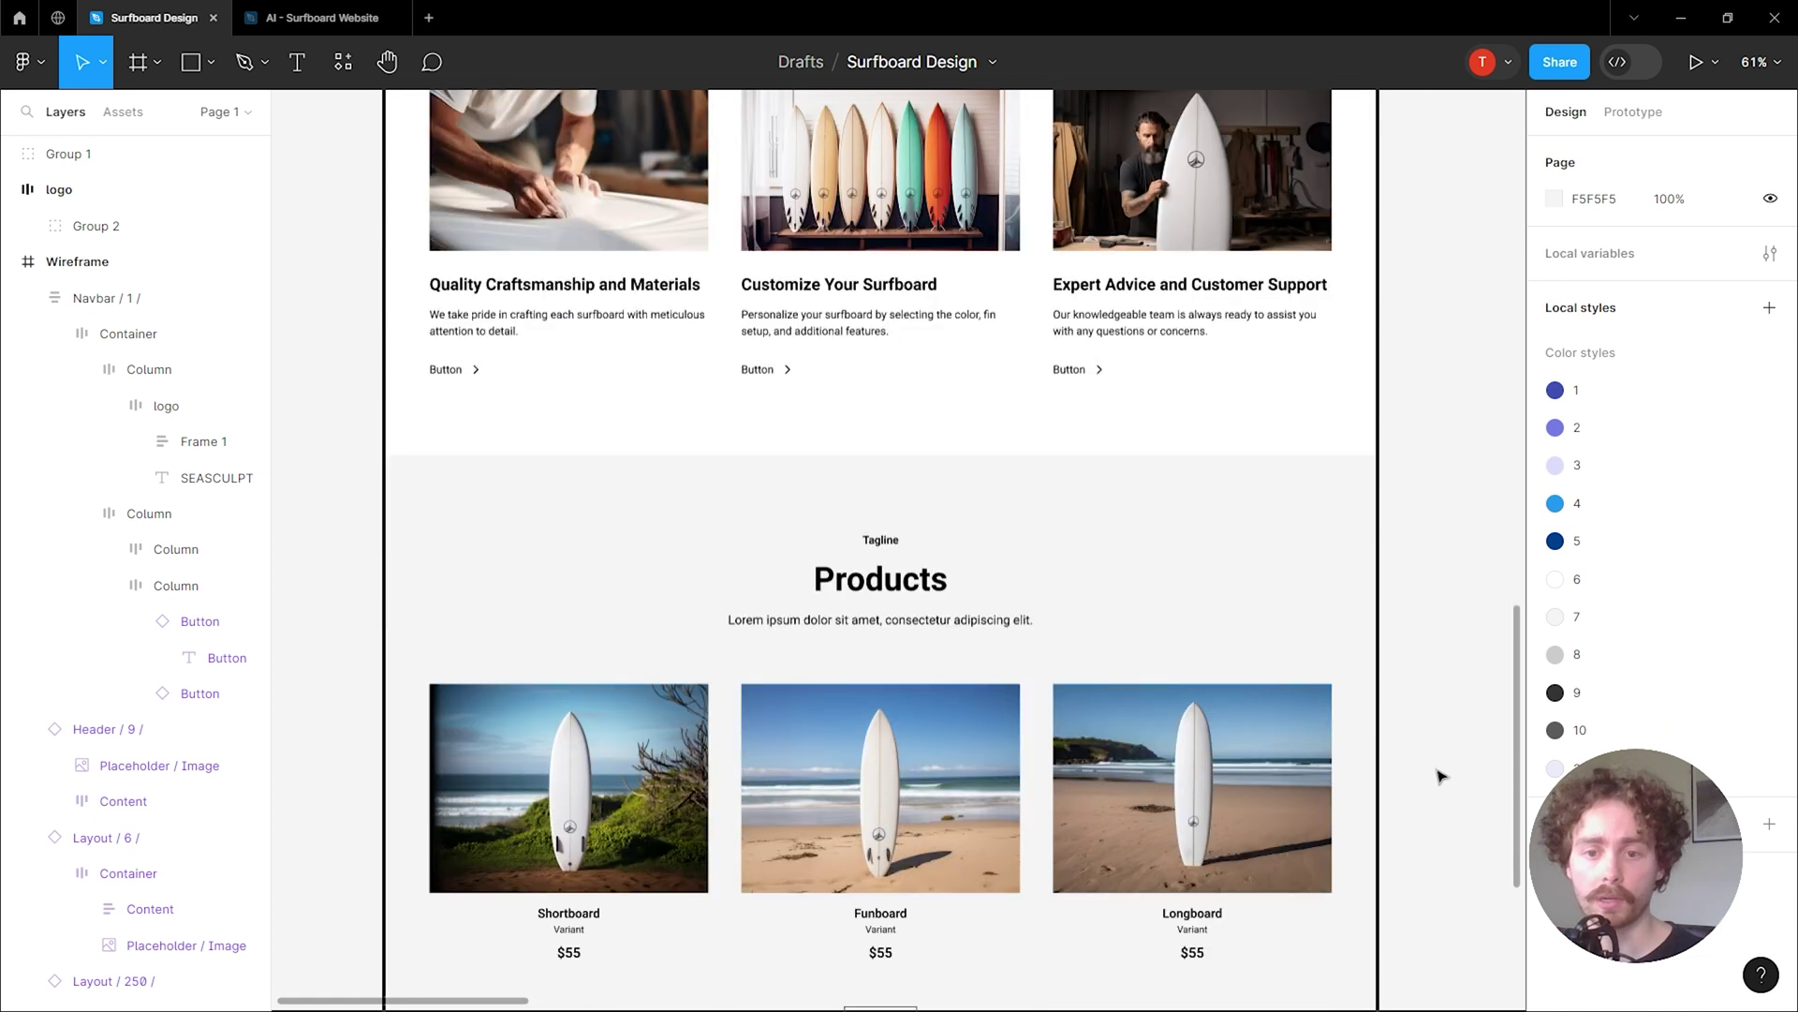
{"action": "scroll", "coordinate": [1440, 775], "scroll_direction": "down", "scroll_amount": 4}
{"action": "scroll", "coordinate": [1440, 776], "scroll_direction": "up", "scroll_amount": 8}
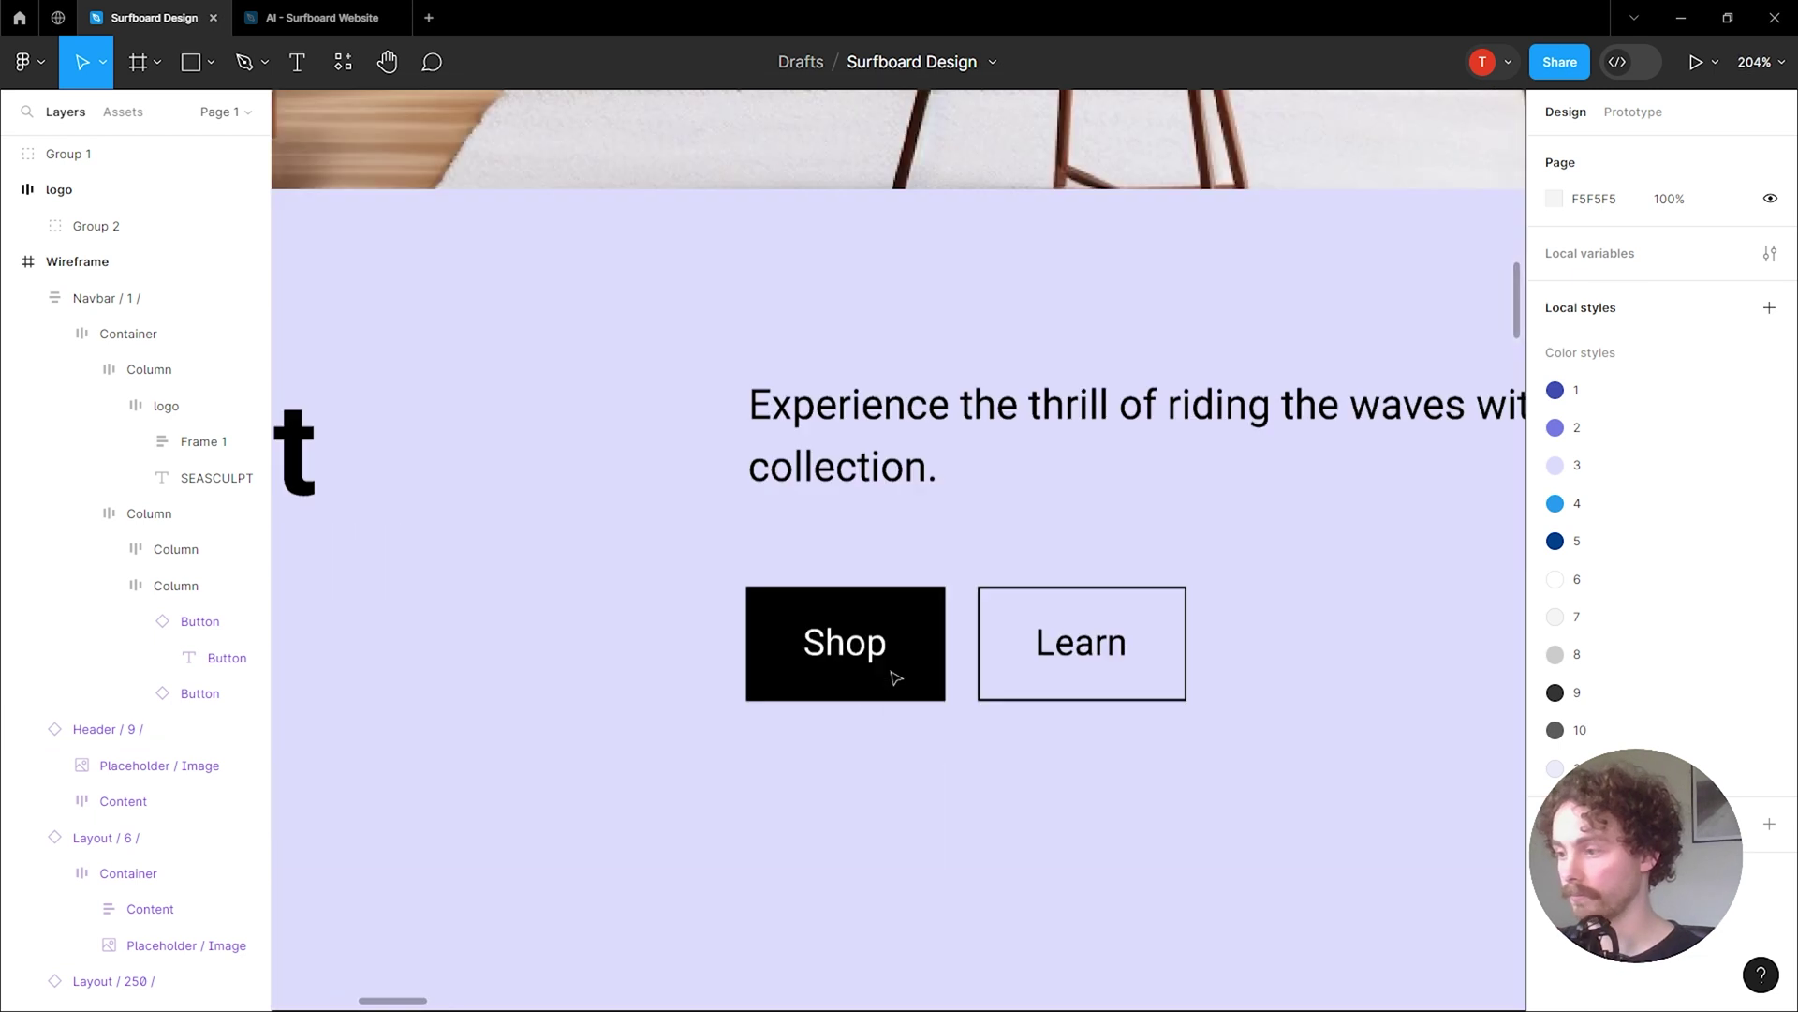
Select the hero's Shop and Learn buttons and set the Layout section to Fixed height.
{"action": "left_click", "coordinate": [924, 677]}
{"action": "type", "text": "4"}
{"action": "left_click", "coordinate": [1014, 659]}
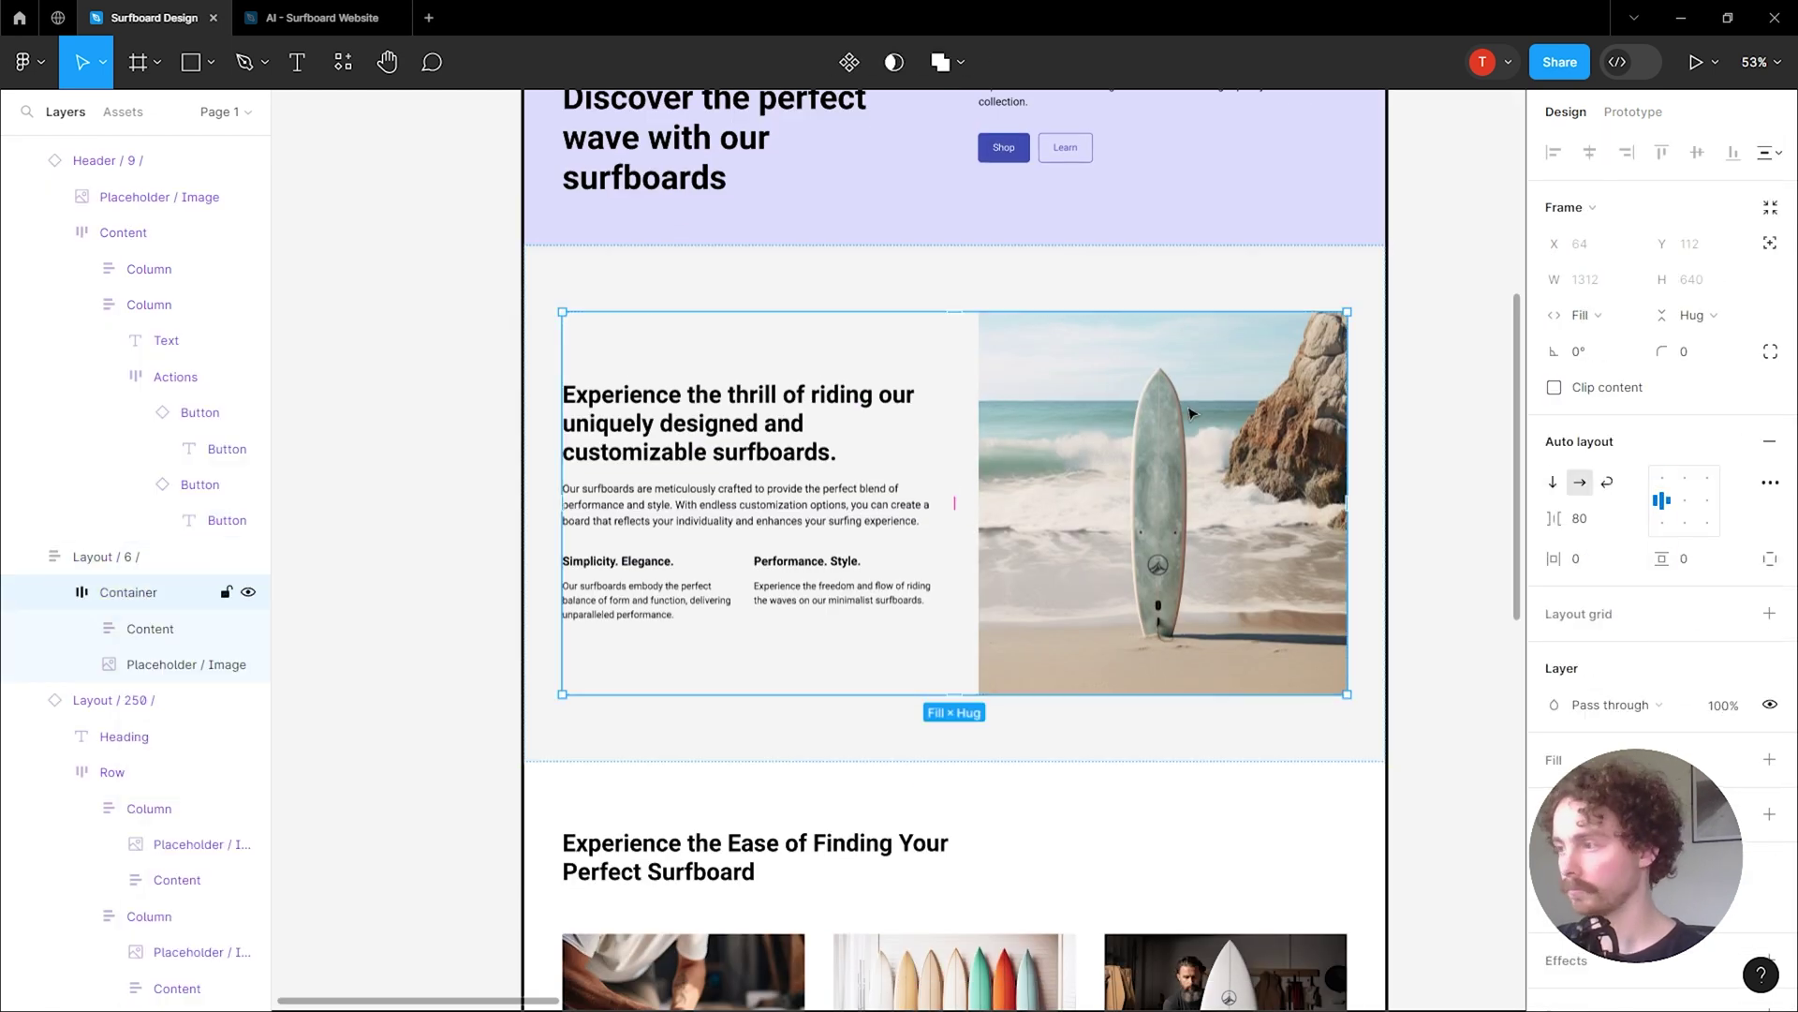
{"action": "scroll", "coordinate": [1189, 414], "scroll_direction": "up", "scroll_amount": 2}
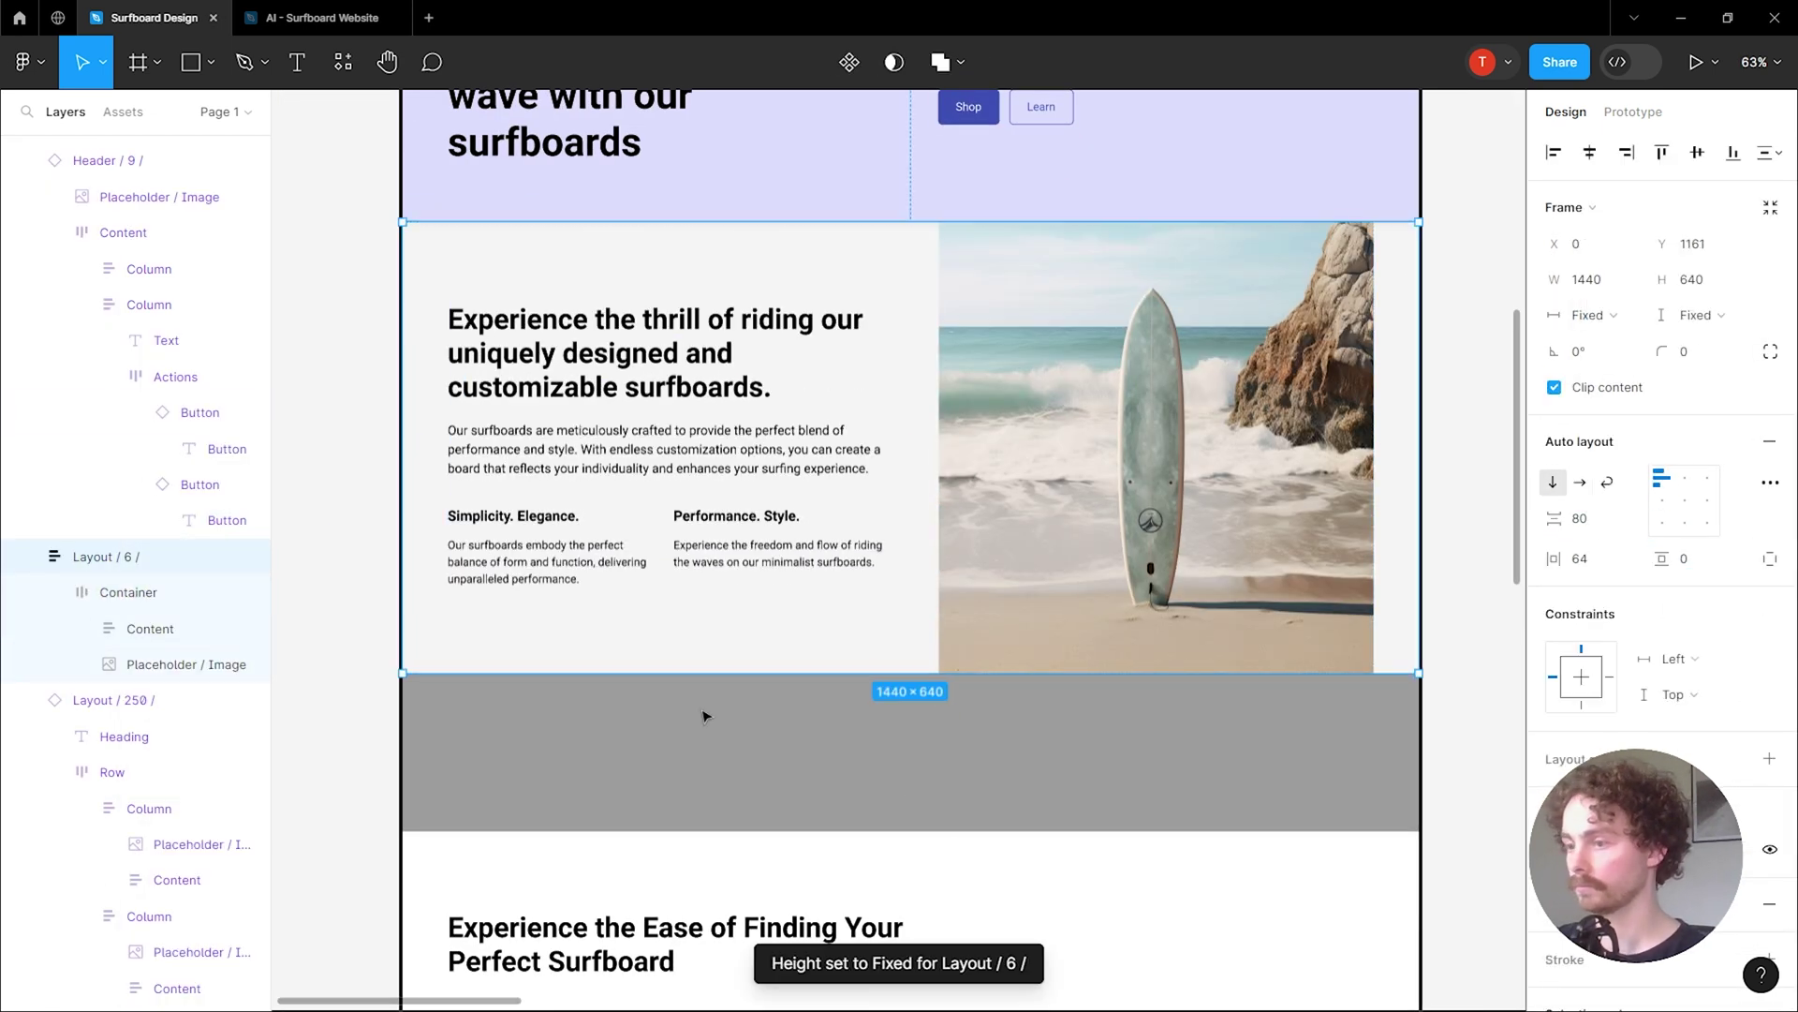
{"action": "left_click", "coordinate": [1358, 742]}
Stretch the beach surfboard photo toward the section's full height.
{"action": "left_click_drag", "start_coordinate": [1152, 300], "coordinate": [1063, 168]}
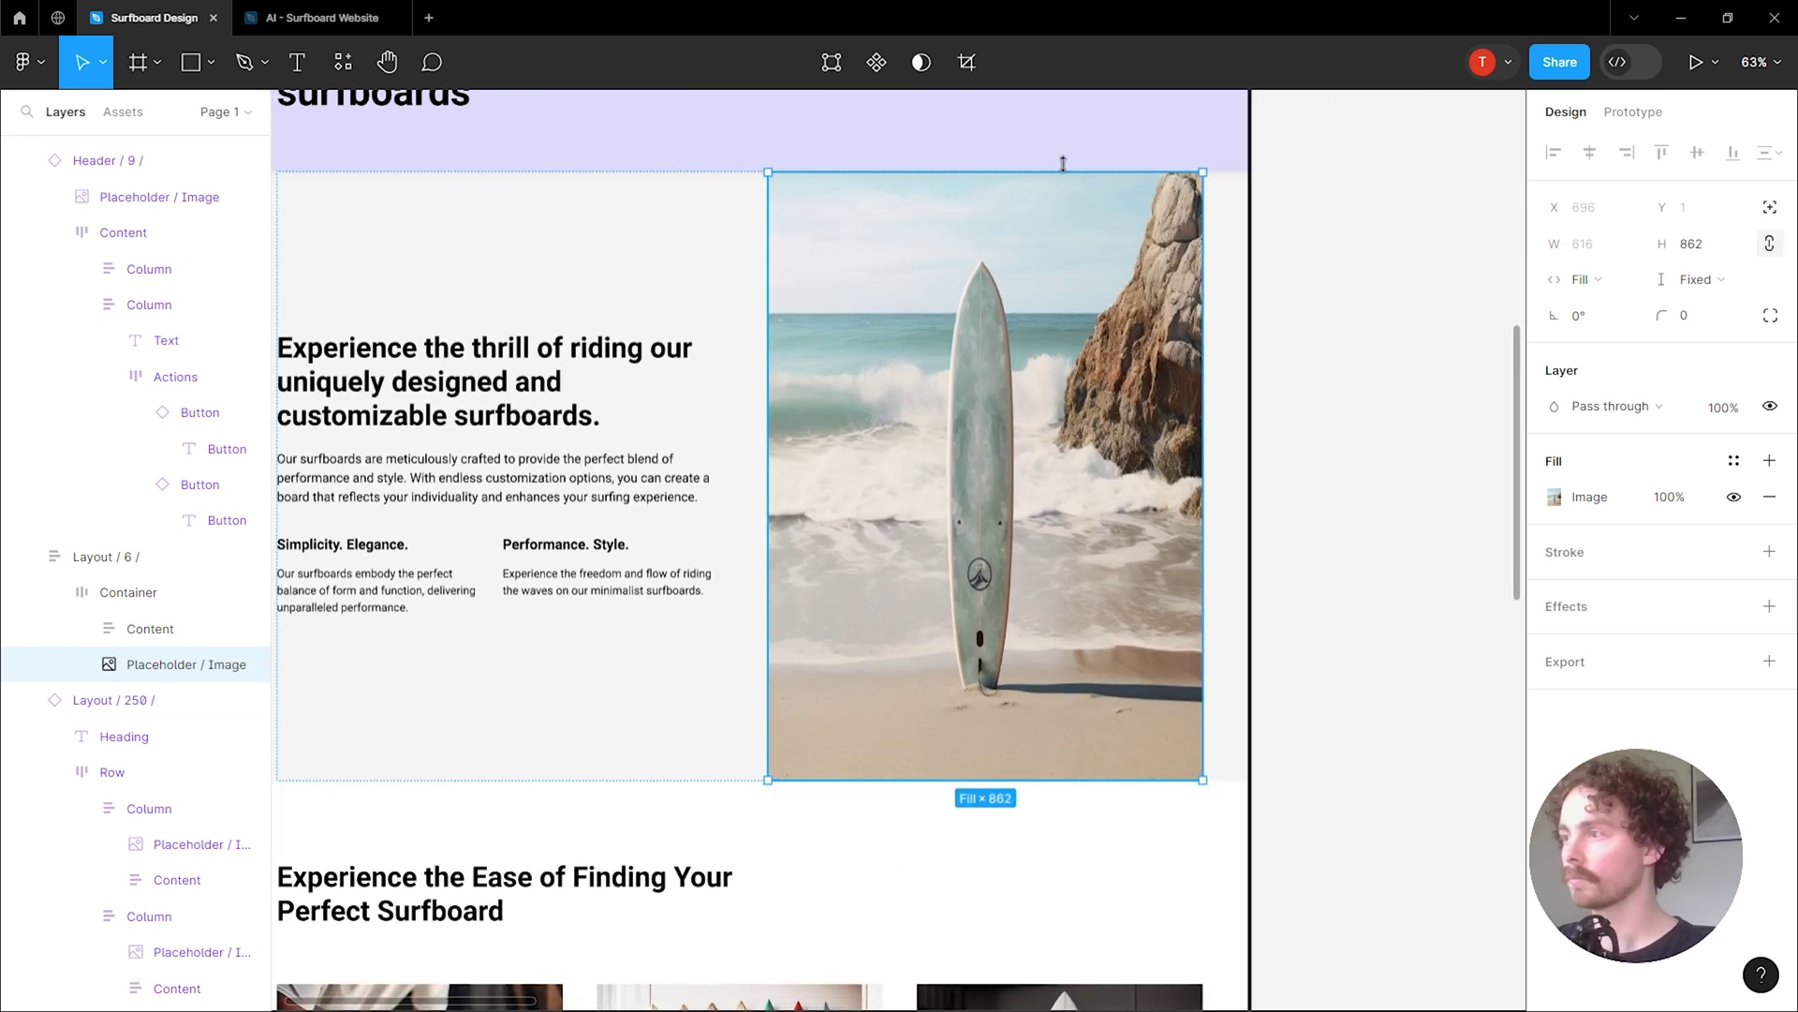
{"action": "scroll", "coordinate": [1068, 759], "scroll_direction": "down", "scroll_amount": 3}
{"action": "key", "text": "Return"}
{"action": "key", "text": "ctrl+z"}
{"action": "key", "text": "ctrl+z"}
{"action": "key", "text": "ctrl+z"}
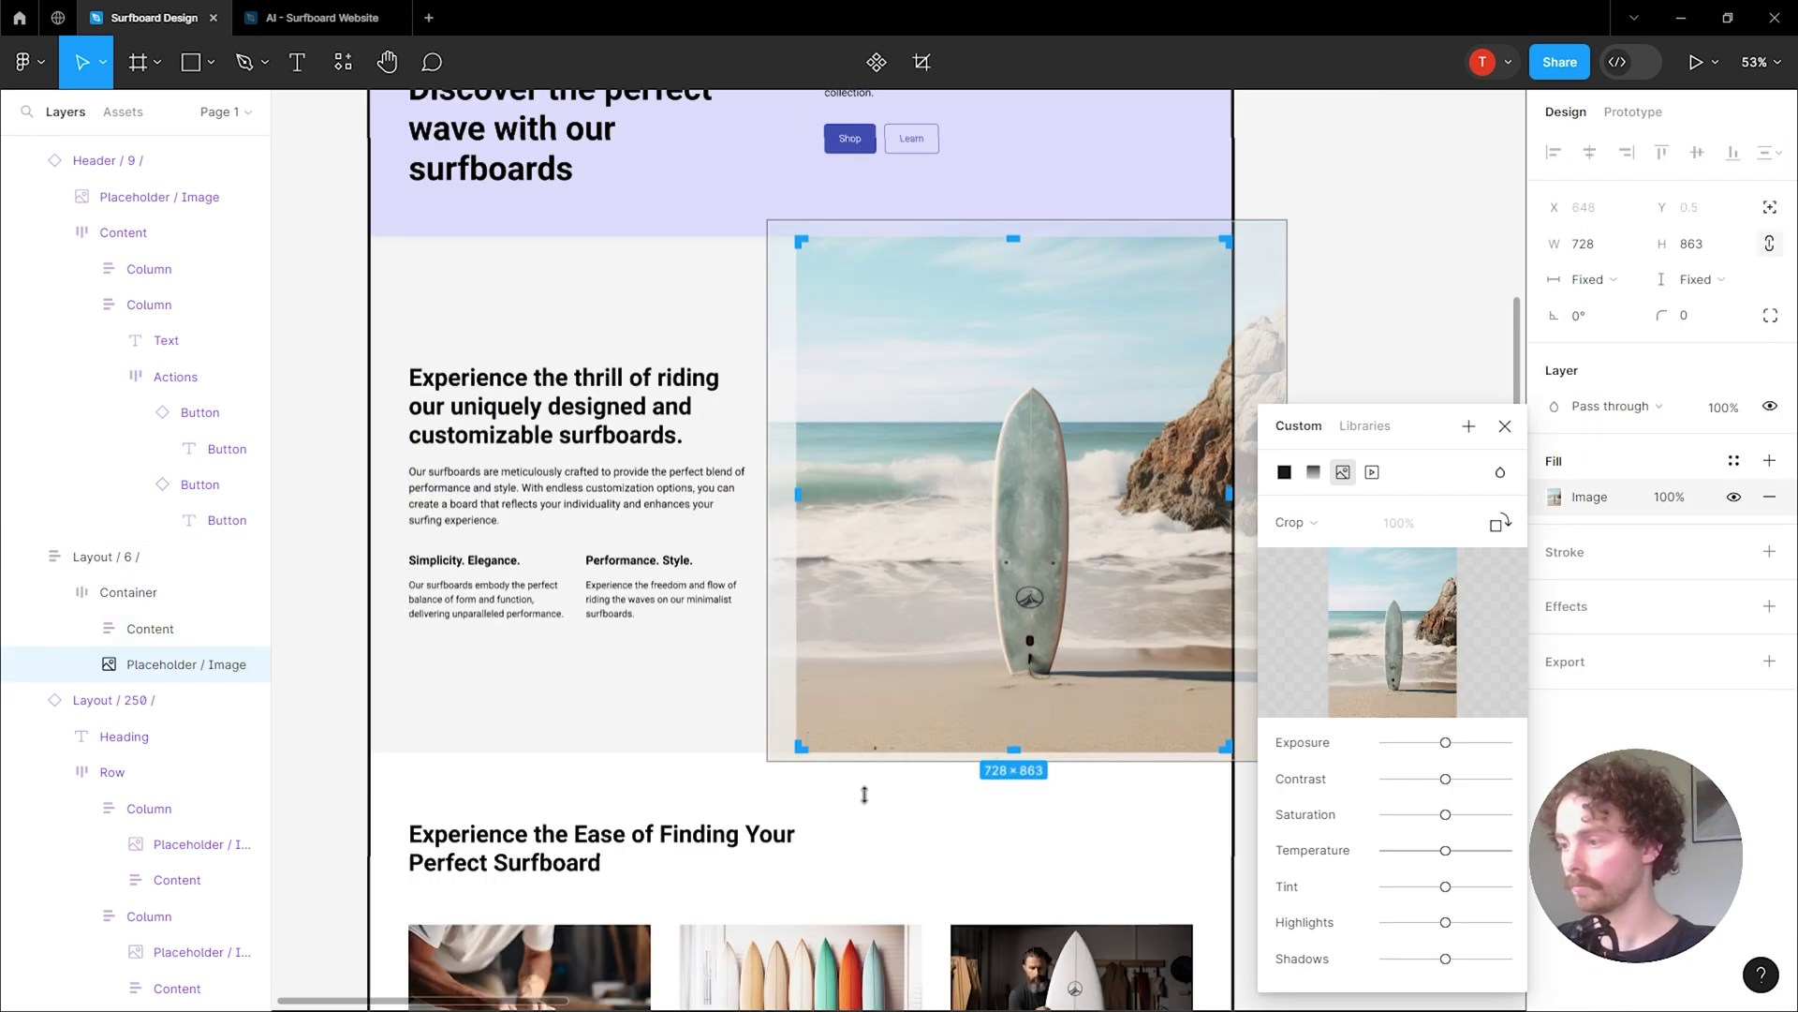
Extend the photo's image fill crop to H 863 so it reaches the section bottom.
{"action": "left_click_drag", "start_coordinate": [865, 794], "coordinate": [1195, 908]}
{"action": "scroll", "coordinate": [1195, 909], "scroll_direction": "right", "scroll_amount": 2}
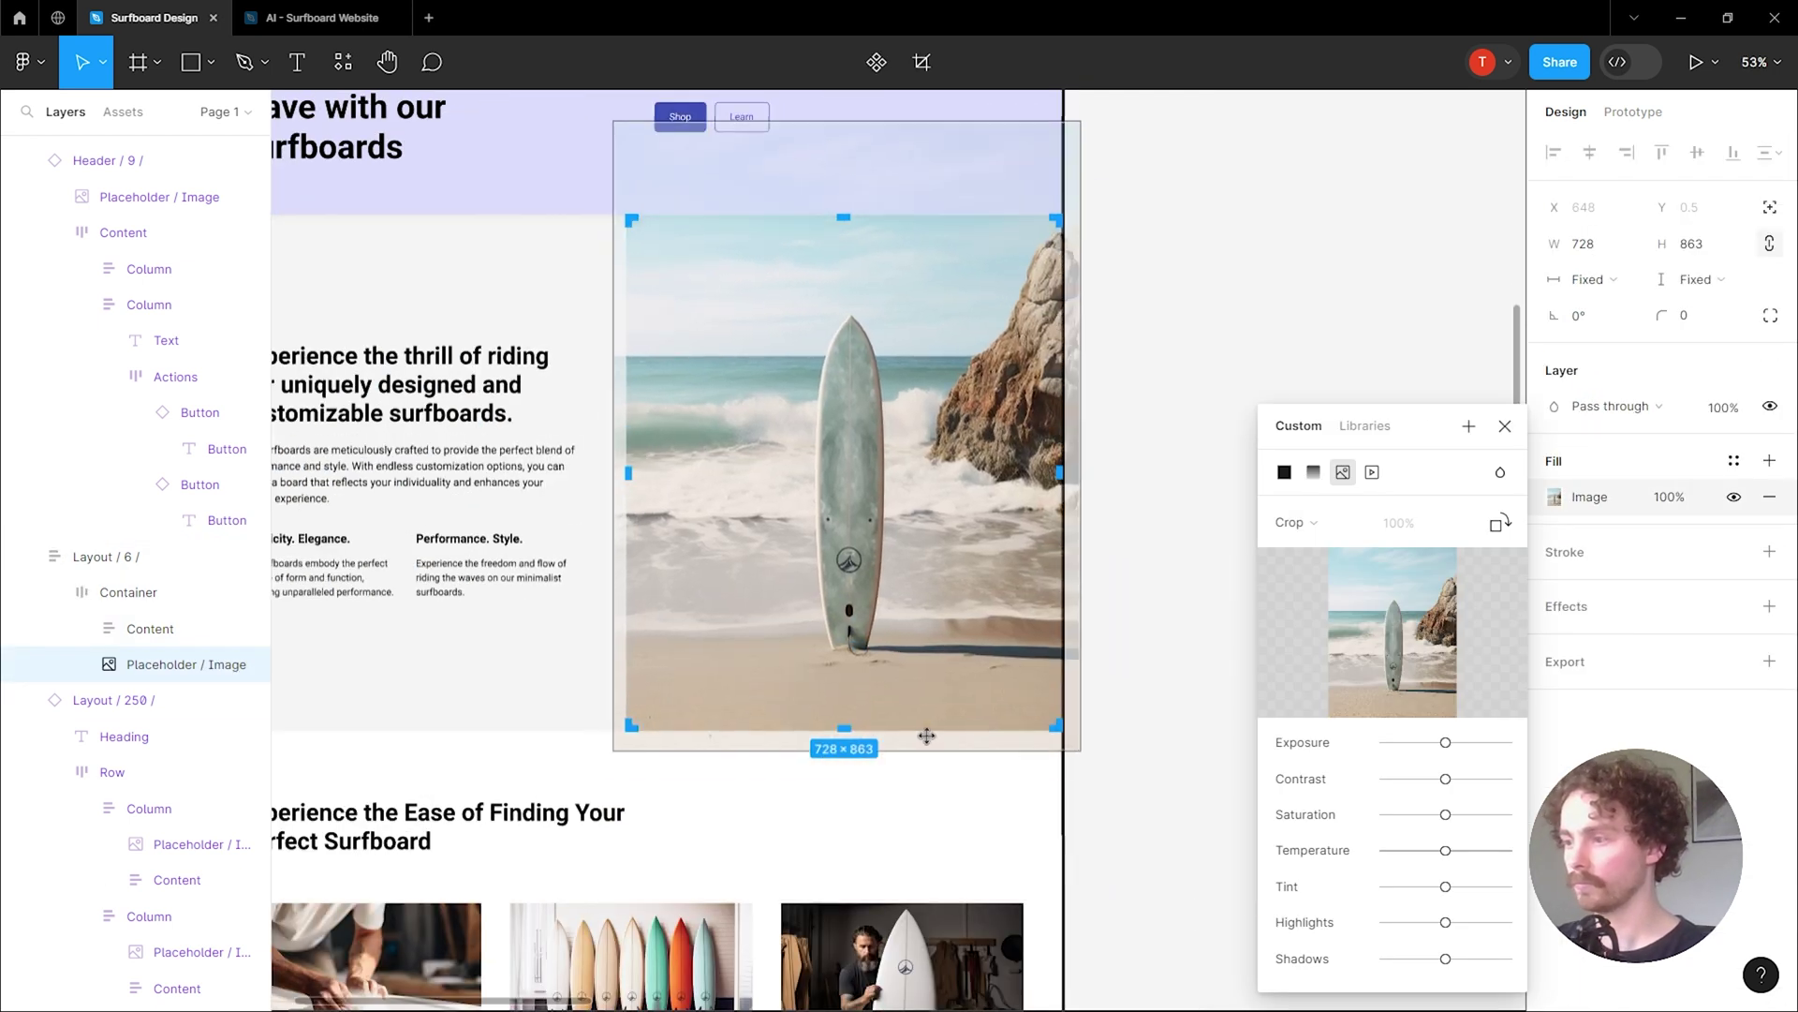
{"action": "key", "text": "Escape"}
{"action": "scroll", "coordinate": [955, 843], "scroll_direction": "down", "scroll_amount": 3}
{"action": "scroll", "coordinate": [521, 590], "scroll_direction": "up", "scroll_amount": 5}
{"action": "scroll", "coordinate": [722, 586], "scroll_direction": "right", "scroll_amount": 5}
{"action": "scroll", "coordinate": [980, 658], "scroll_direction": "up", "scroll_amount": 3}
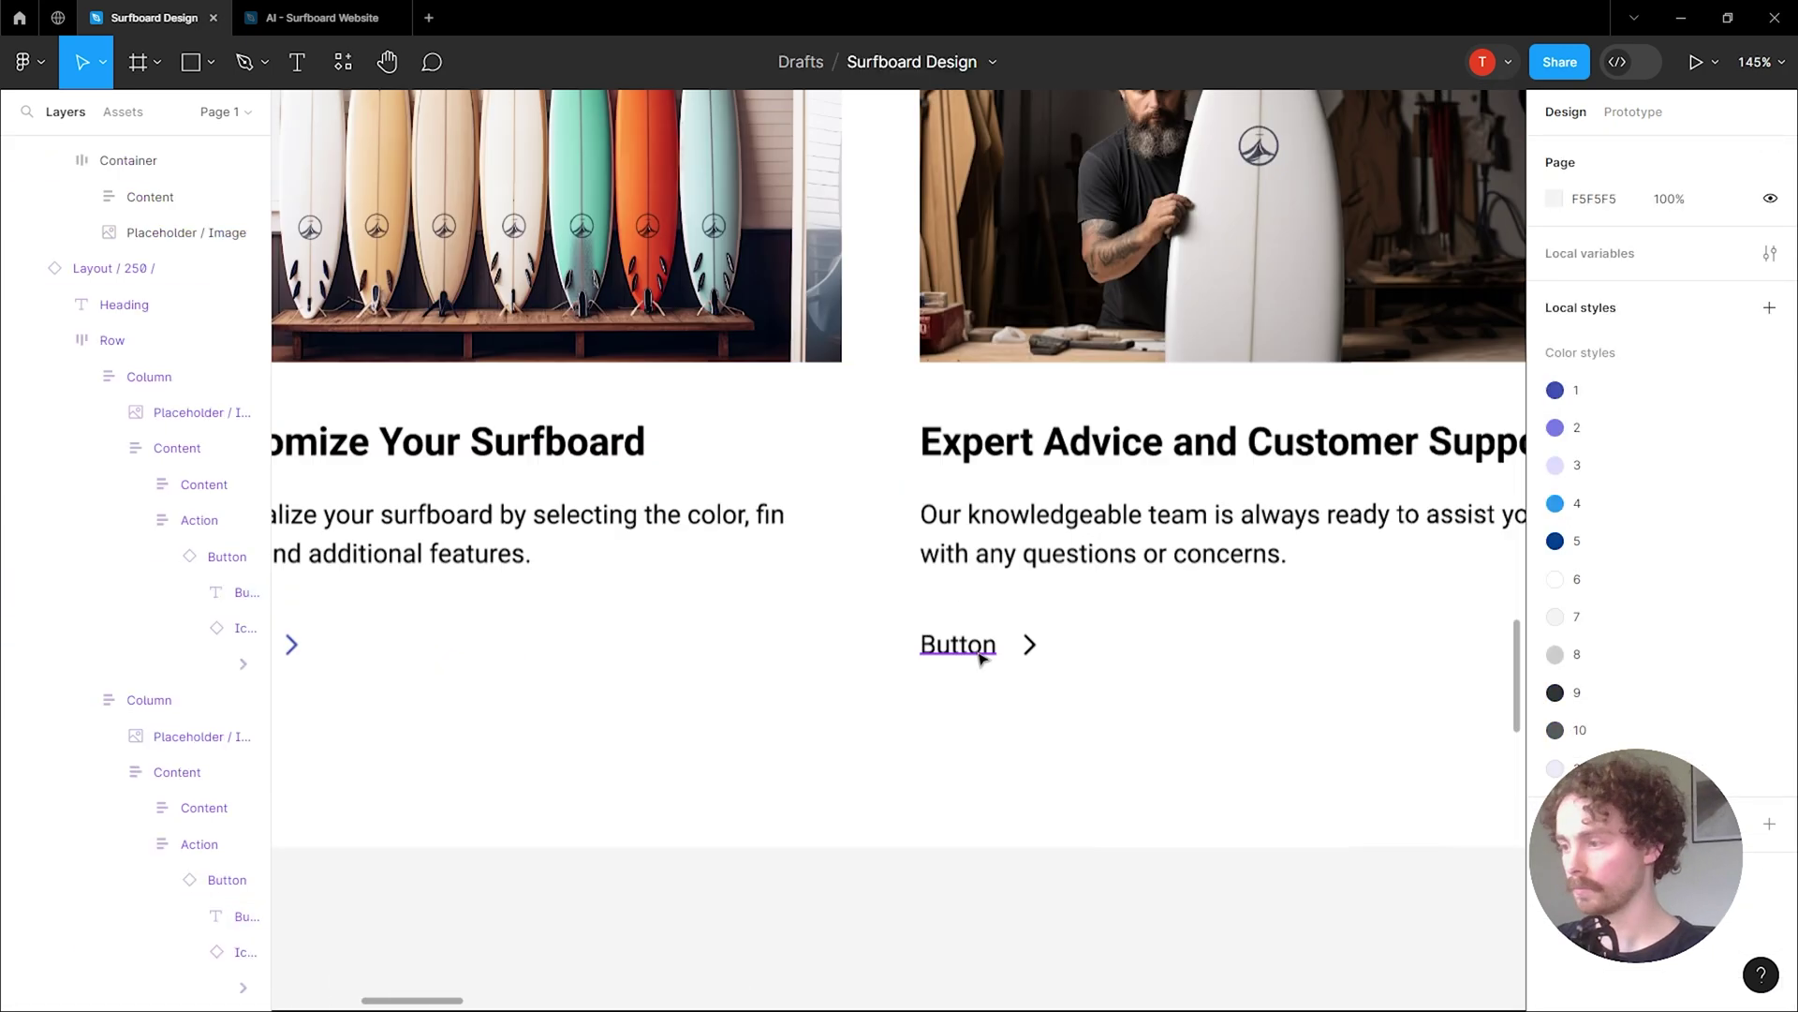
{"action": "scroll", "coordinate": [981, 659], "scroll_direction": "down", "scroll_amount": 5}
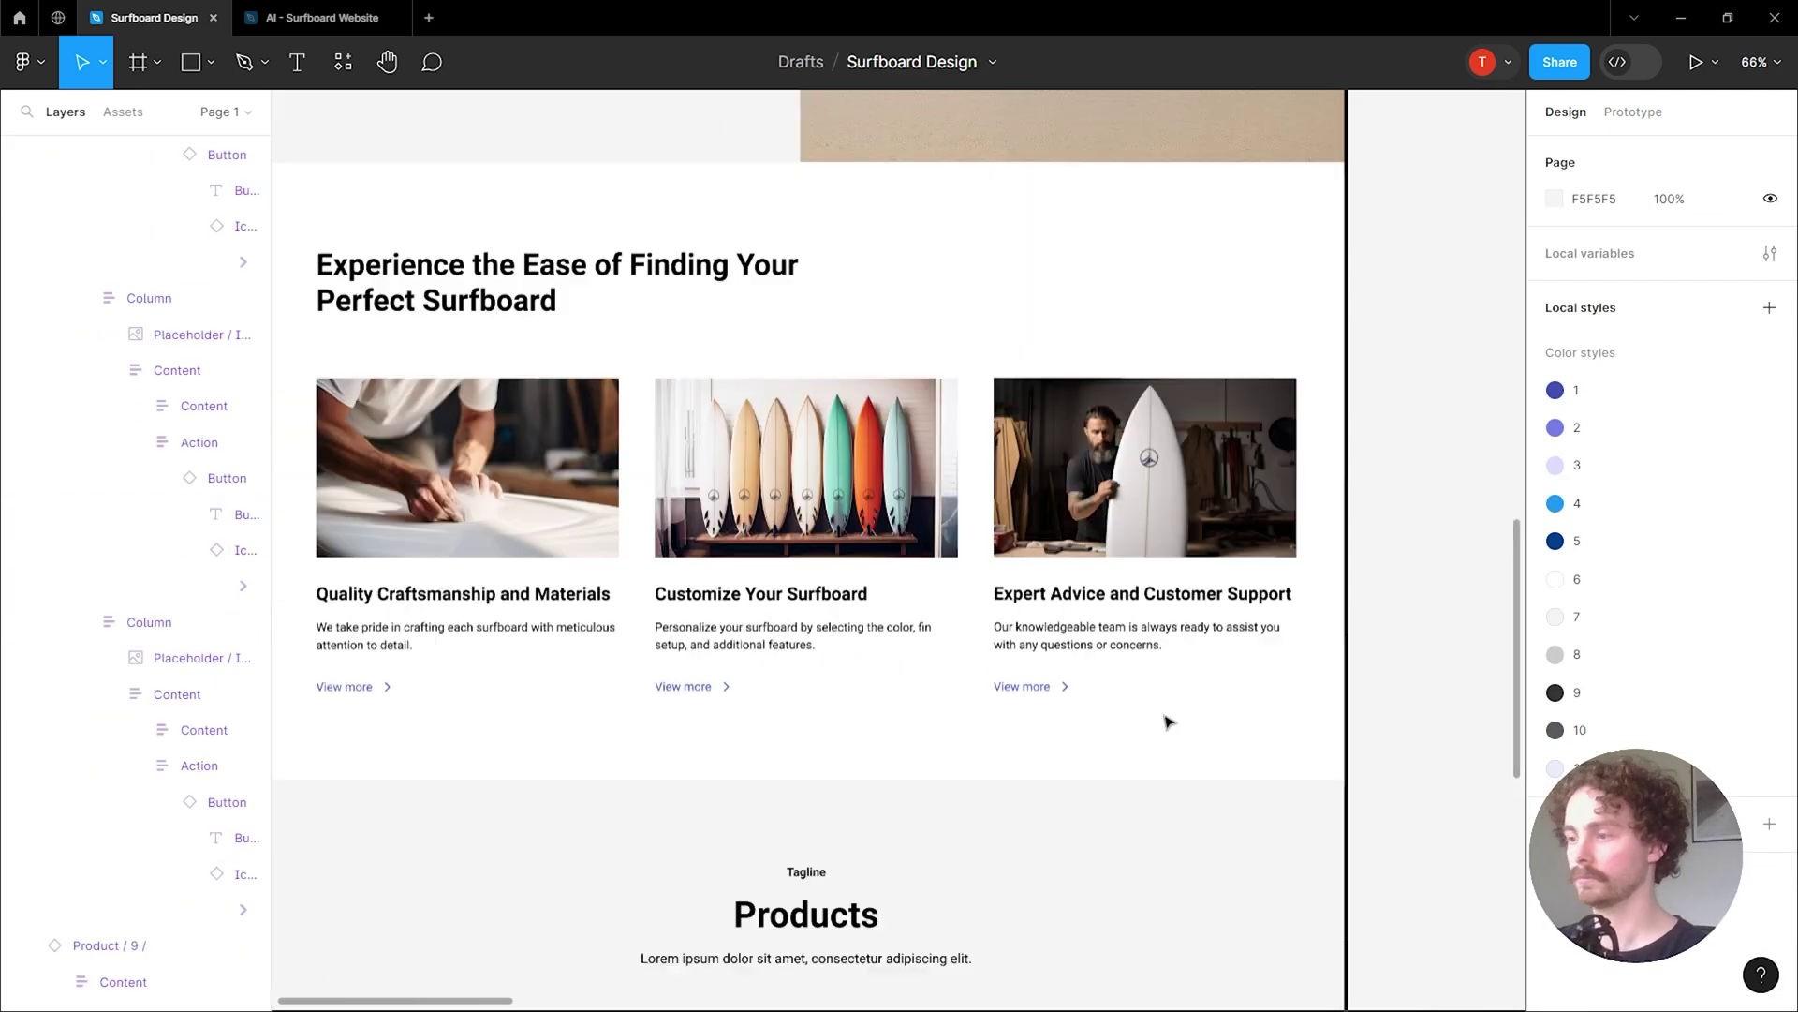
Rewrite the Tagline above Products, starting with 'Our surf'.
{"action": "scroll", "coordinate": [1168, 722], "scroll_direction": "down", "scroll_amount": 5}
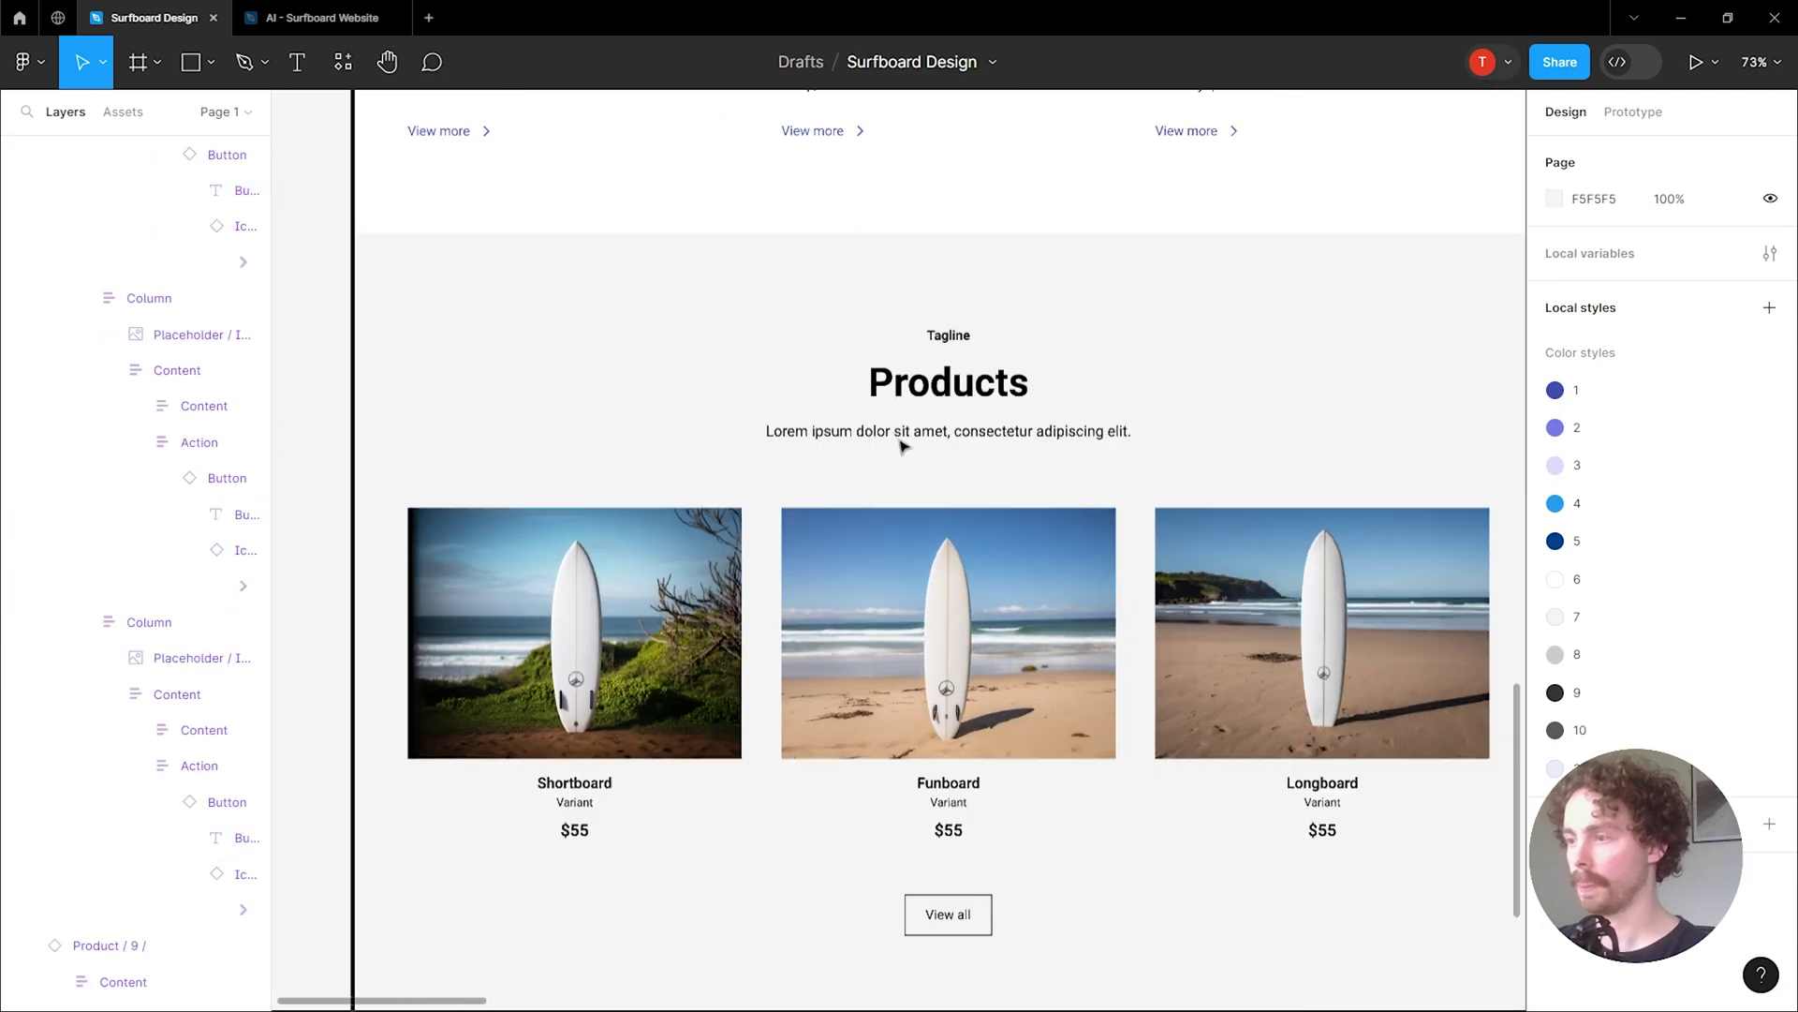
{"action": "double_click", "coordinate": [964, 335]}
{"action": "type", "text": "Our surf products."}
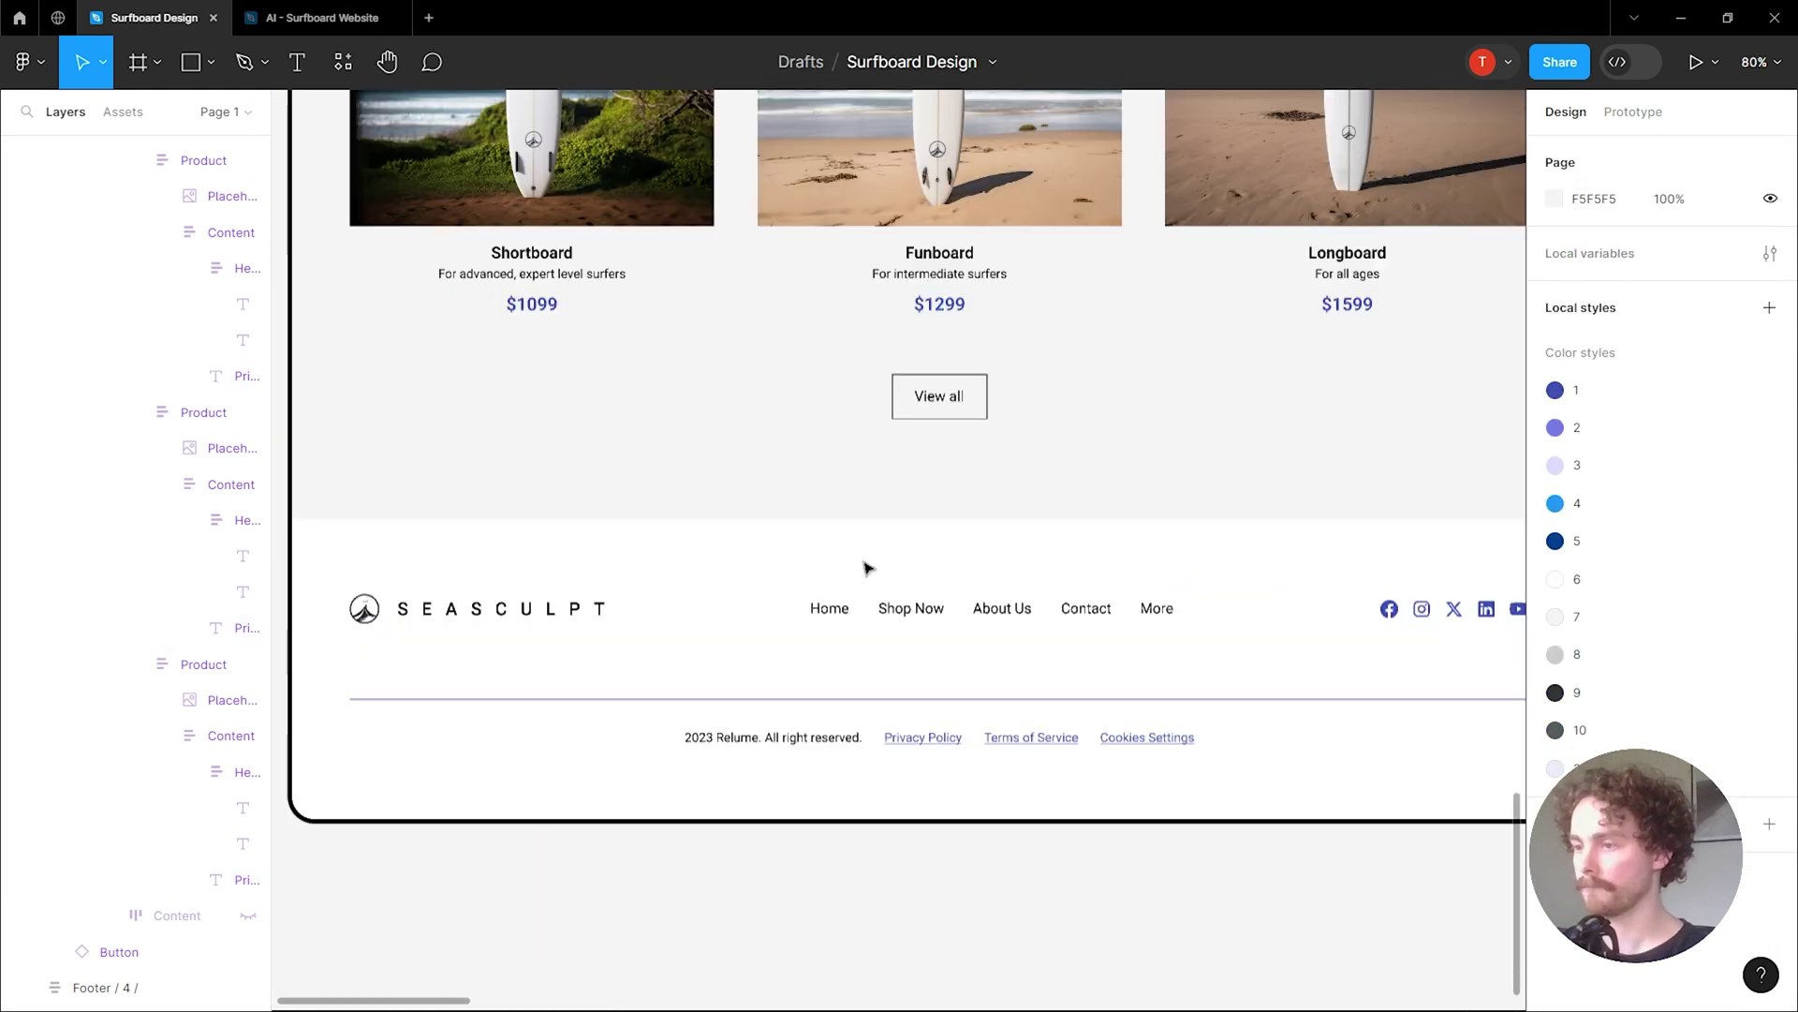
{"action": "scroll", "coordinate": [1032, 385], "scroll_direction": "up", "scroll_amount": 8}
{"action": "scroll", "coordinate": [1000, 405], "scroll_direction": "down", "scroll_amount": 5}
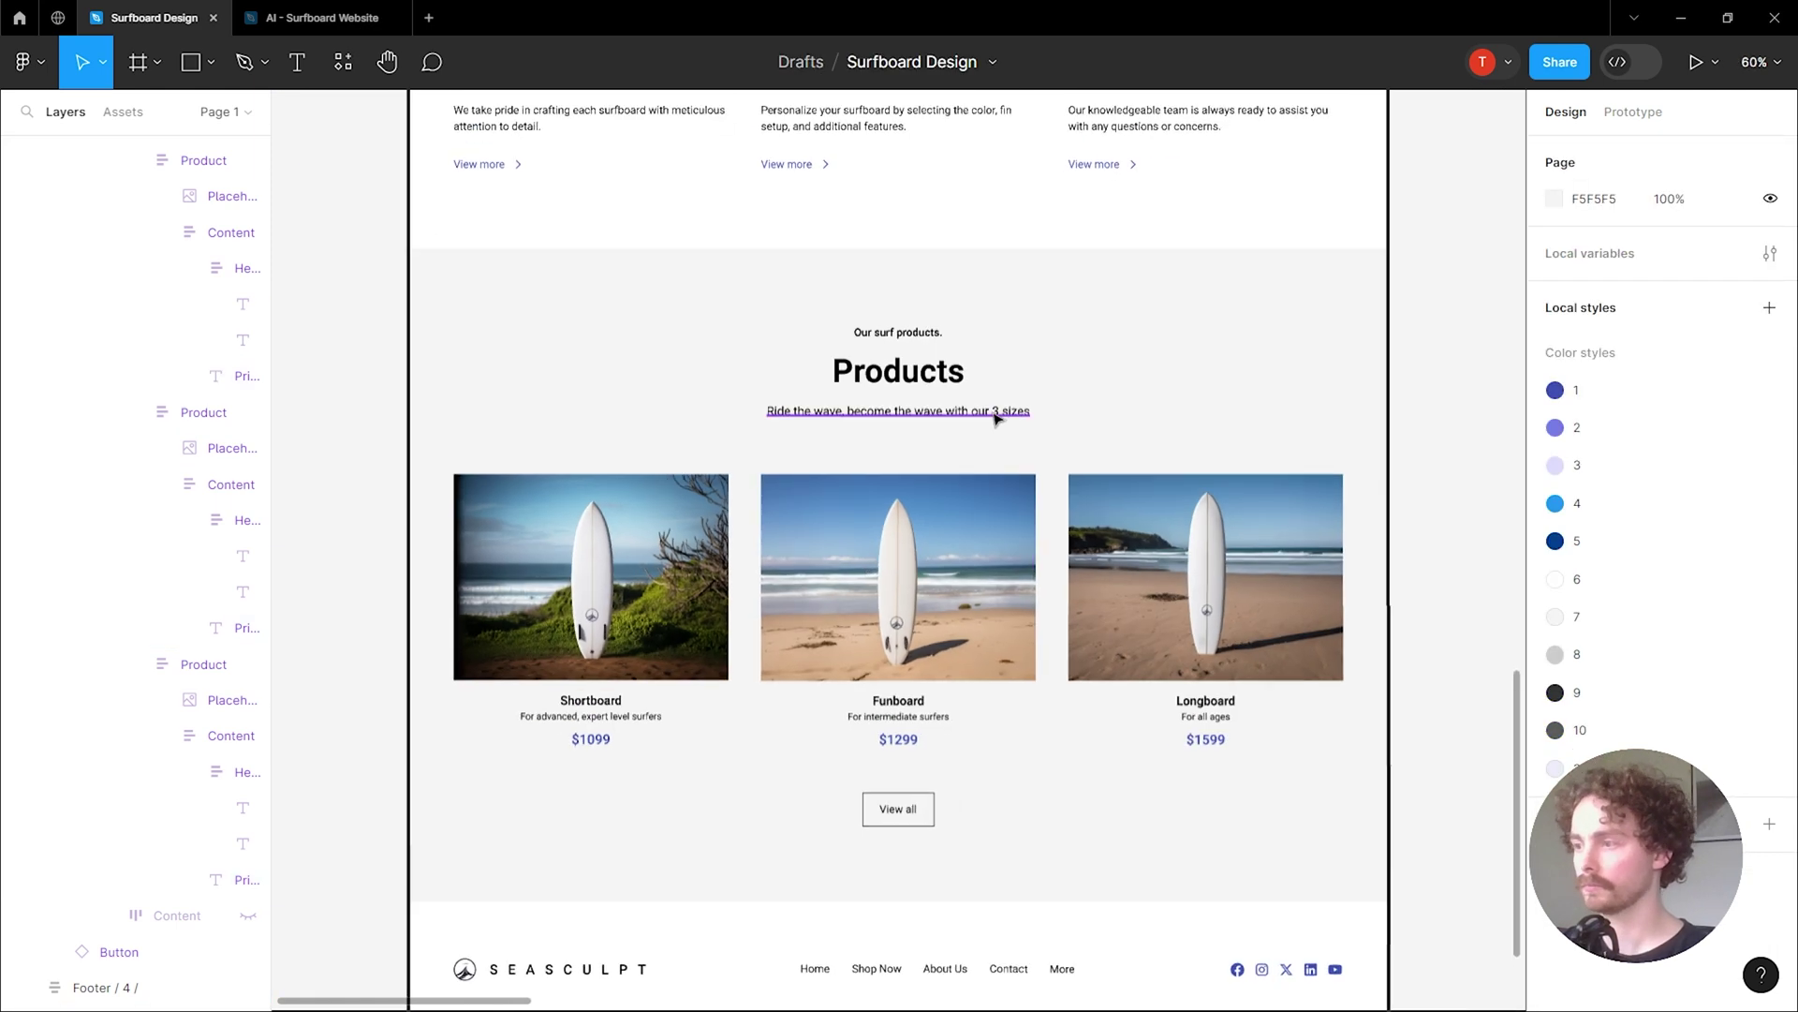
Select the Longboard product photo, then the navigation bar frame.
{"action": "left_click", "coordinate": [1182, 616]}
{"action": "scroll", "coordinate": [1182, 617], "scroll_direction": "up", "scroll_amount": 10}
{"action": "scroll", "coordinate": [803, 602], "scroll_direction": "up", "scroll_amount": 3}
{"action": "scroll", "coordinate": [802, 468], "scroll_direction": "up", "scroll_amount": 10}
{"action": "left_click", "coordinate": [788, 271]}
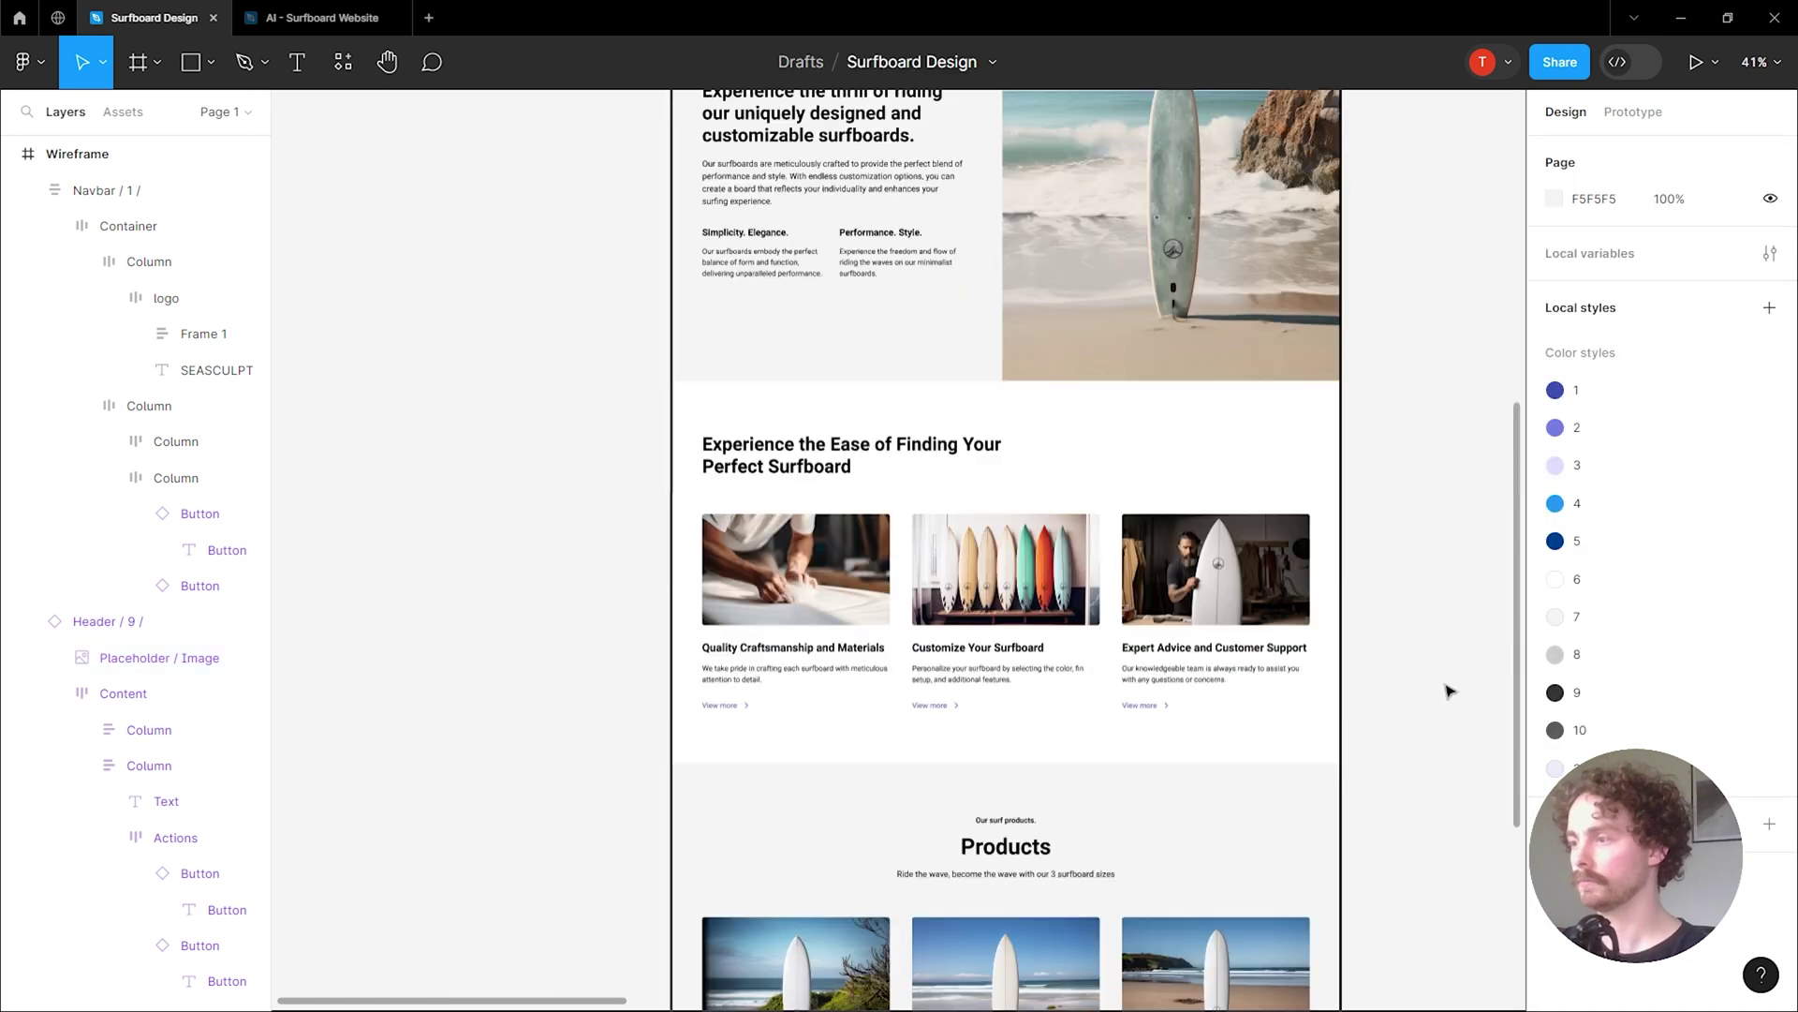
Scroll through the finished page and start the prototype presentation.
{"action": "scroll", "coordinate": [980, 517], "scroll_direction": "down", "scroll_amount": 5}
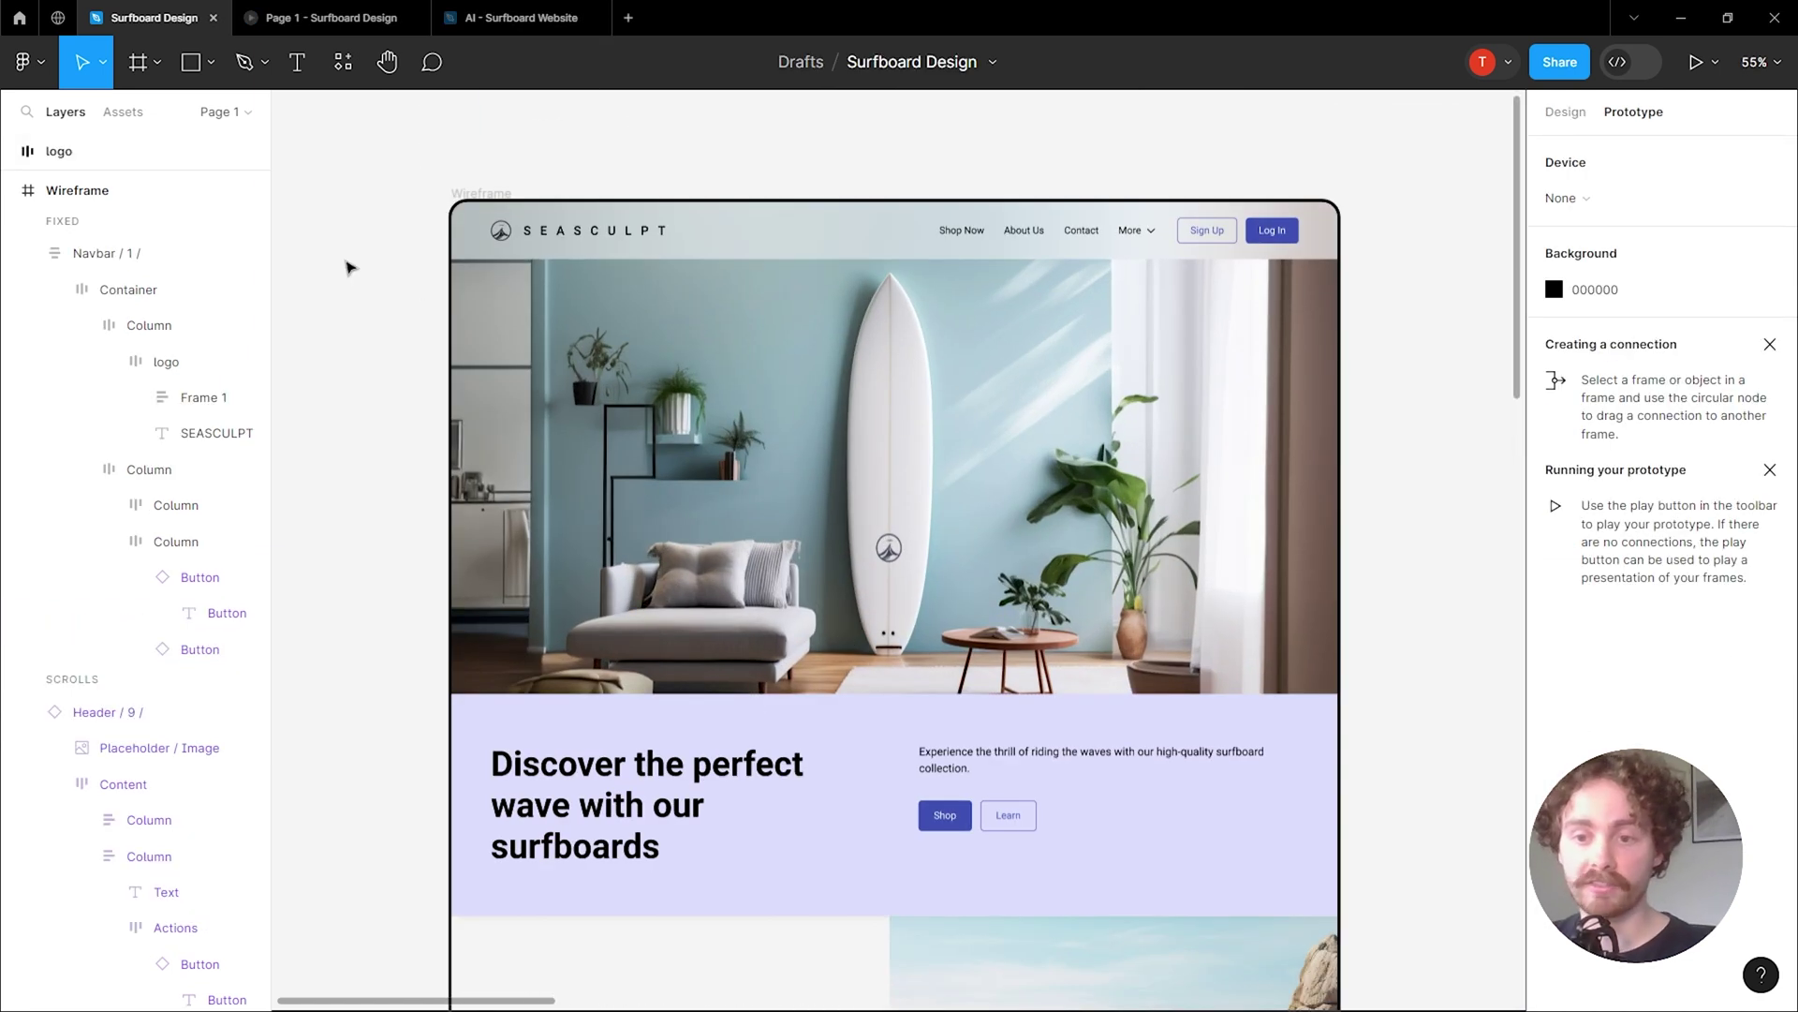
{"action": "scroll", "coordinate": [351, 270], "scroll_direction": "down", "scroll_amount": 5}
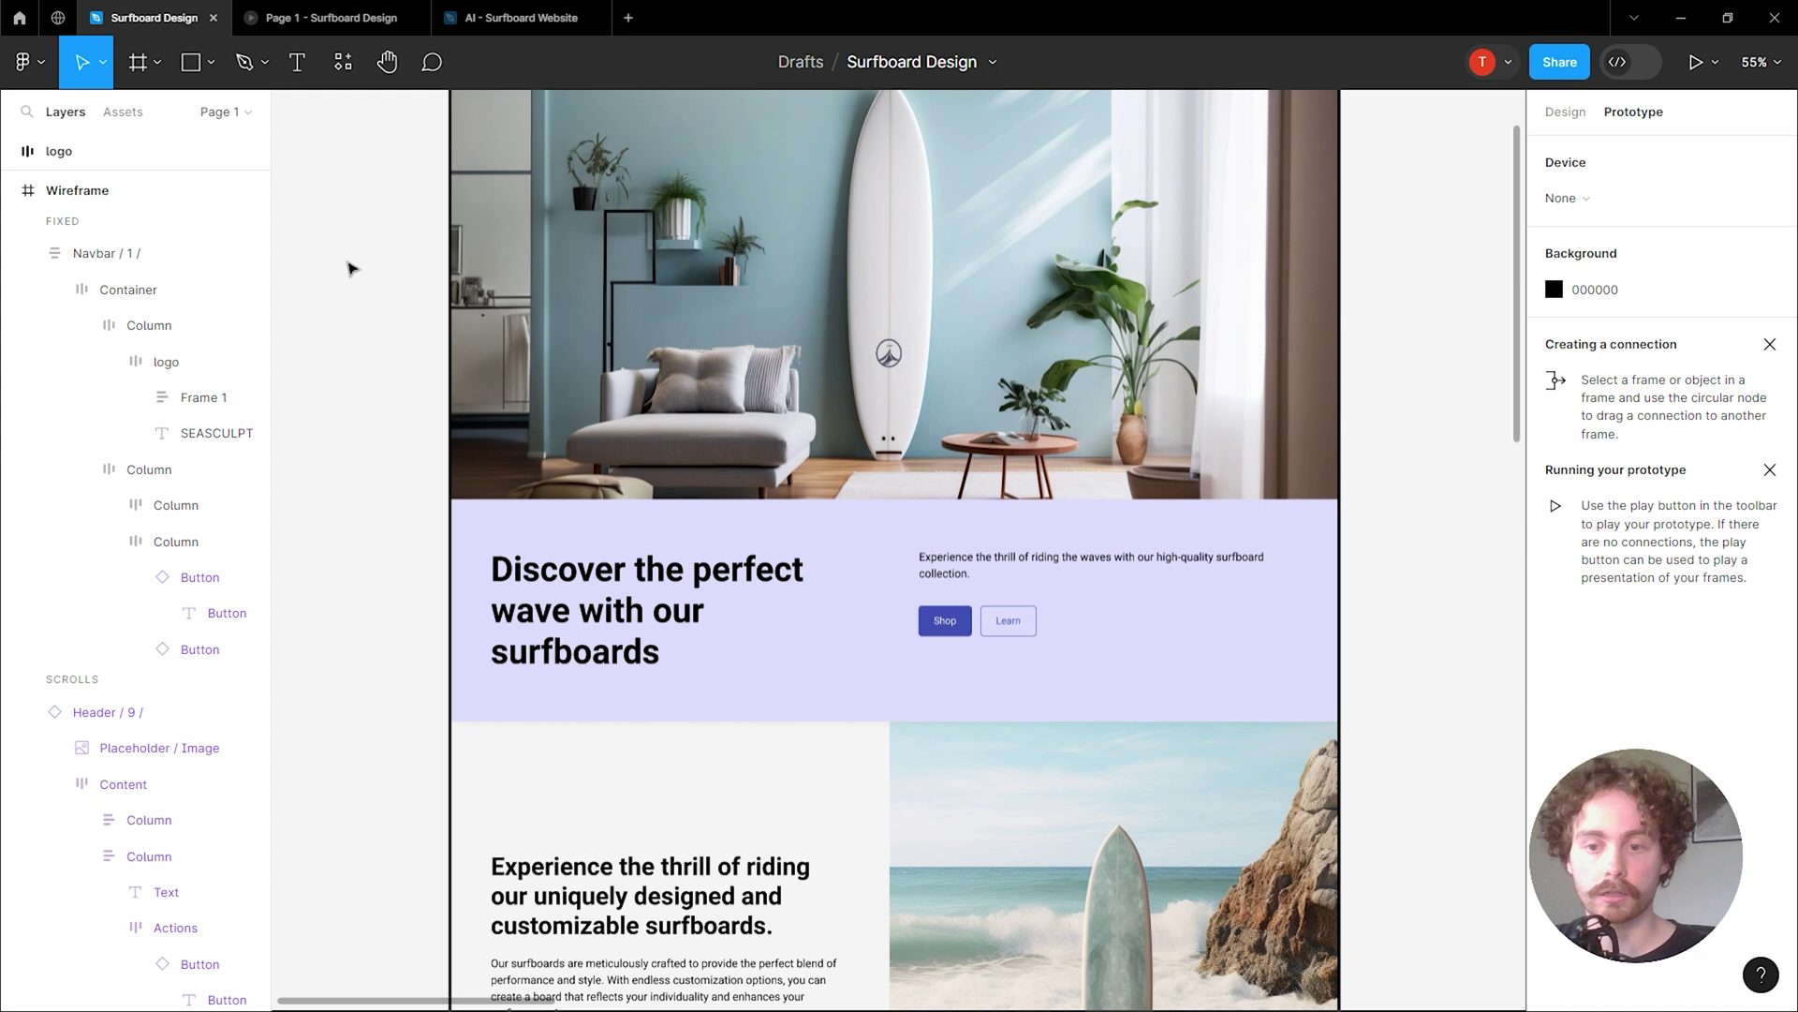
{"action": "scroll", "coordinate": [351, 269], "scroll_direction": "down", "scroll_amount": 3}
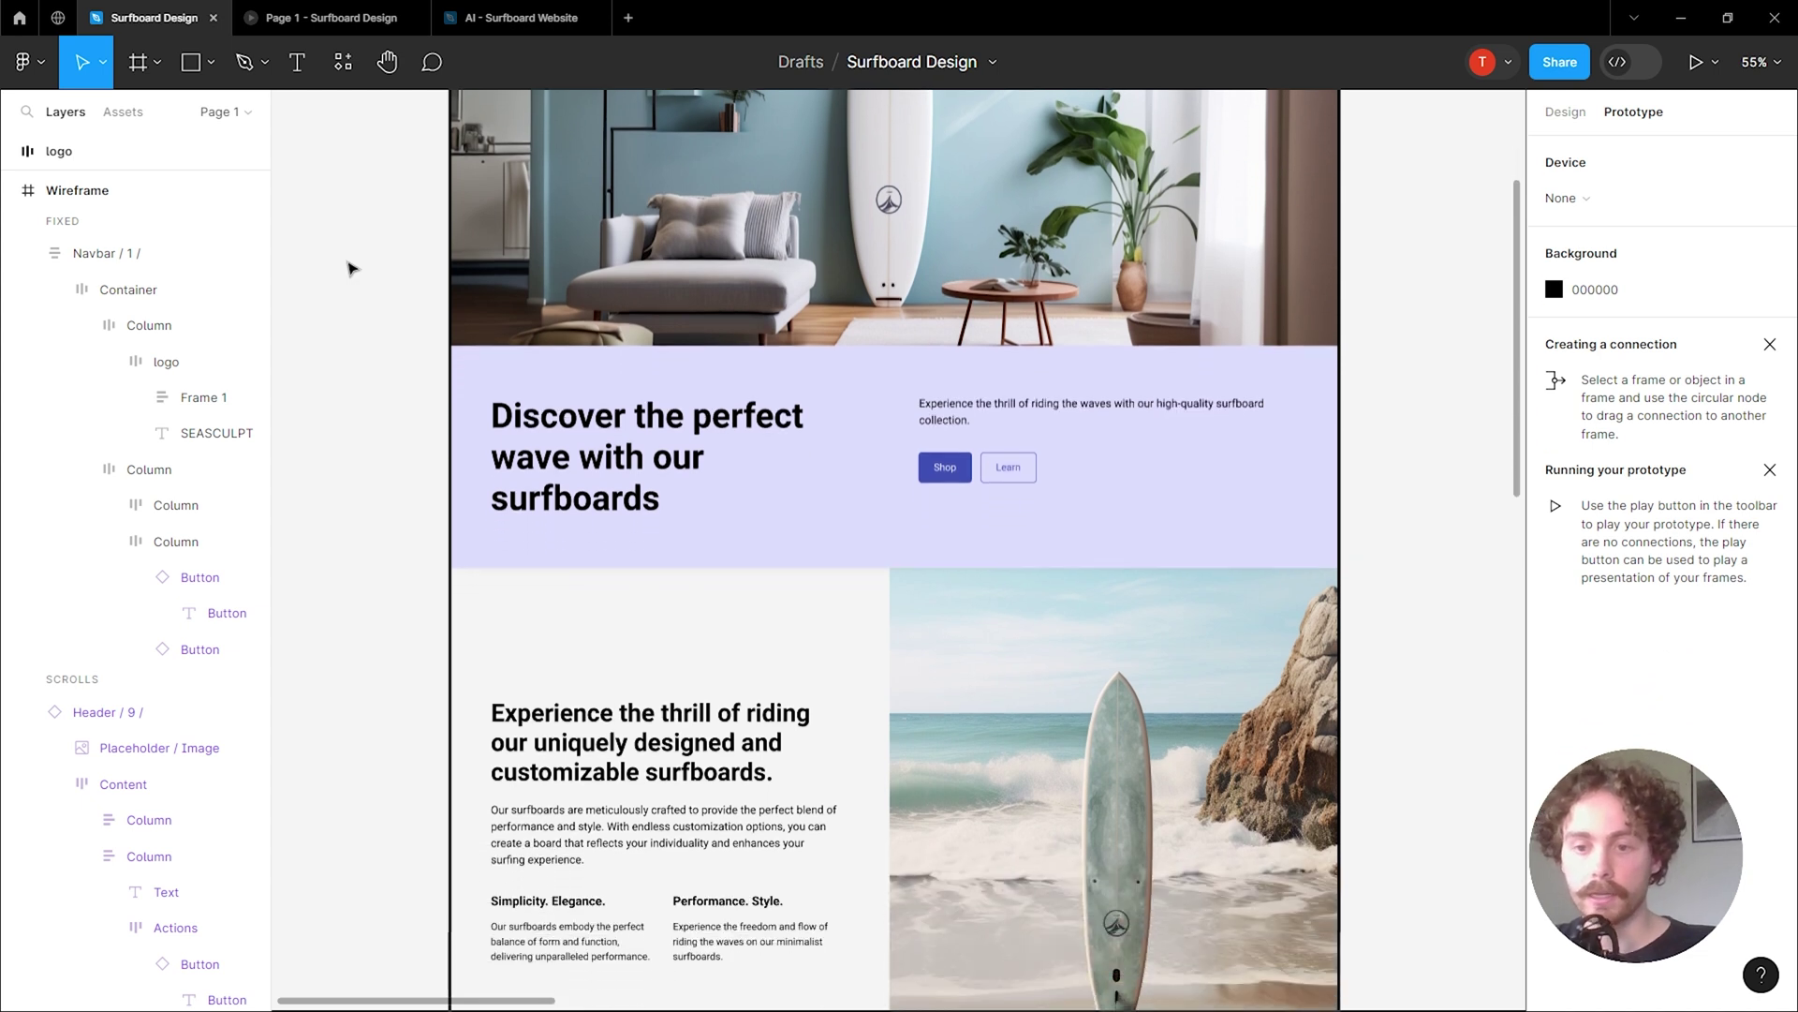
{"action": "scroll", "coordinate": [351, 270], "scroll_direction": "down", "scroll_amount": 1}
{"action": "scroll", "coordinate": [351, 270], "scroll_direction": "down", "scroll_amount": 9}
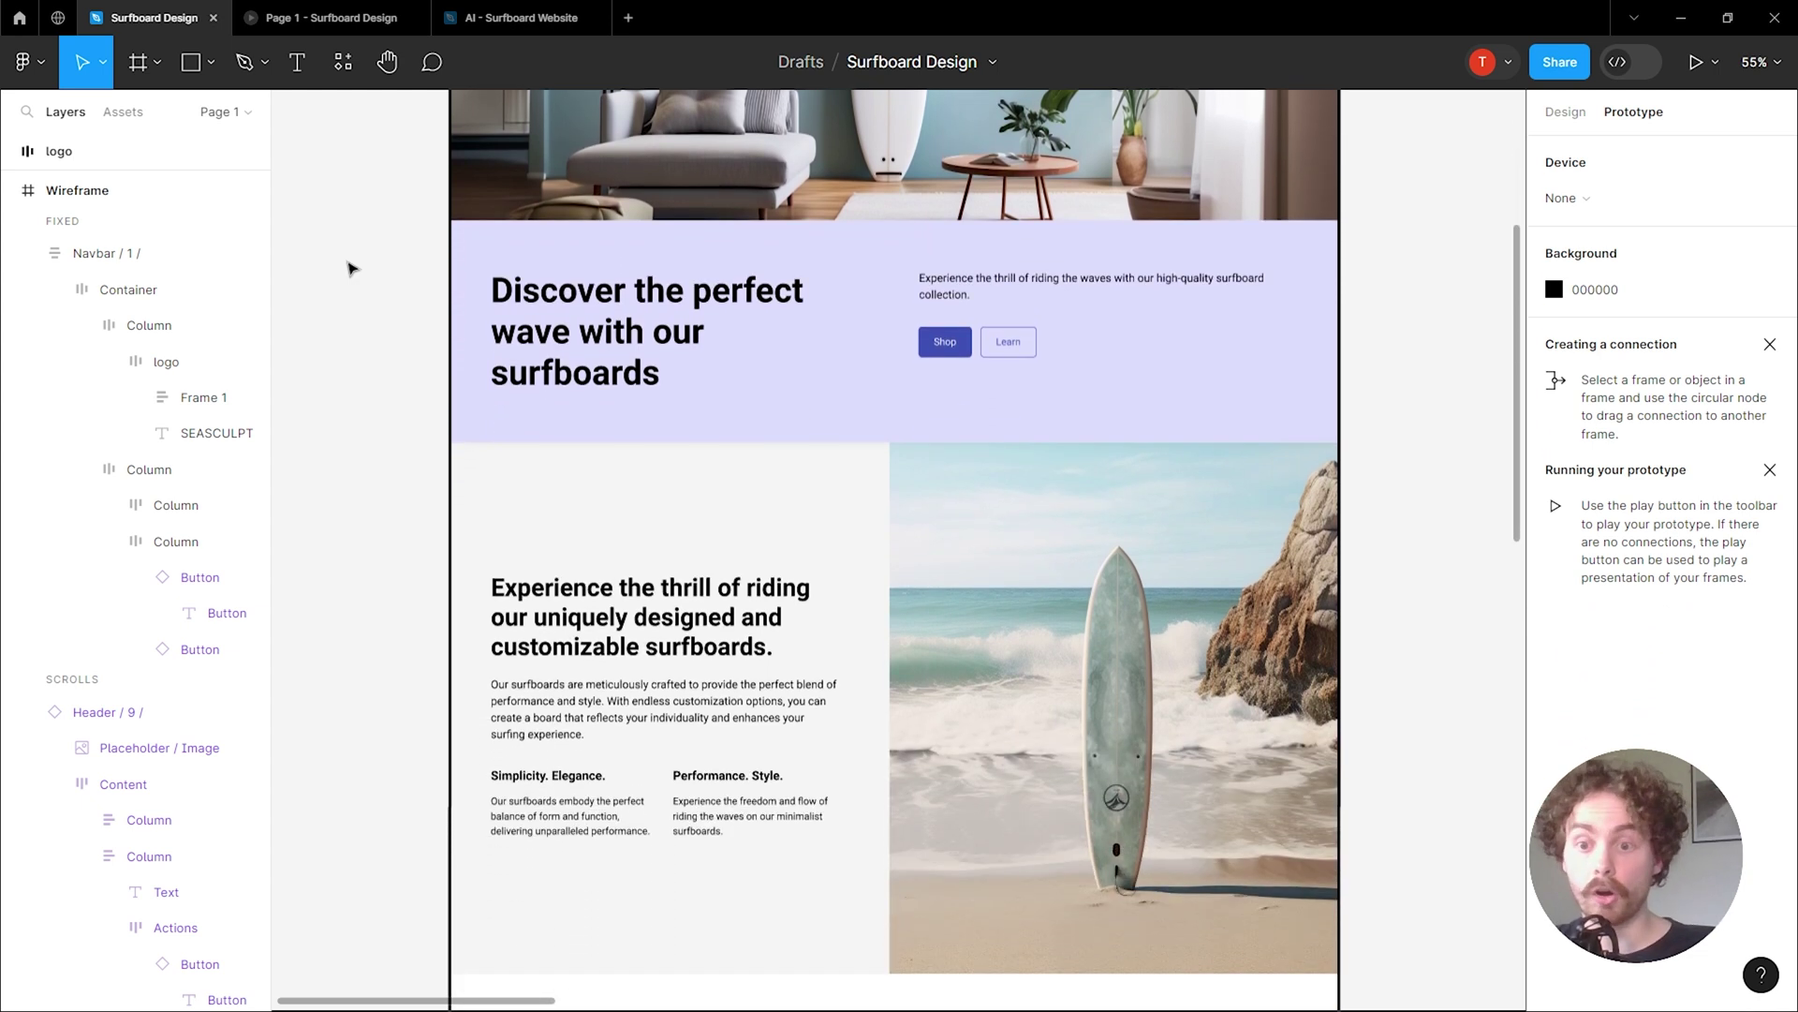
{"action": "scroll", "coordinate": [351, 270], "scroll_direction": "down", "scroll_amount": 3}
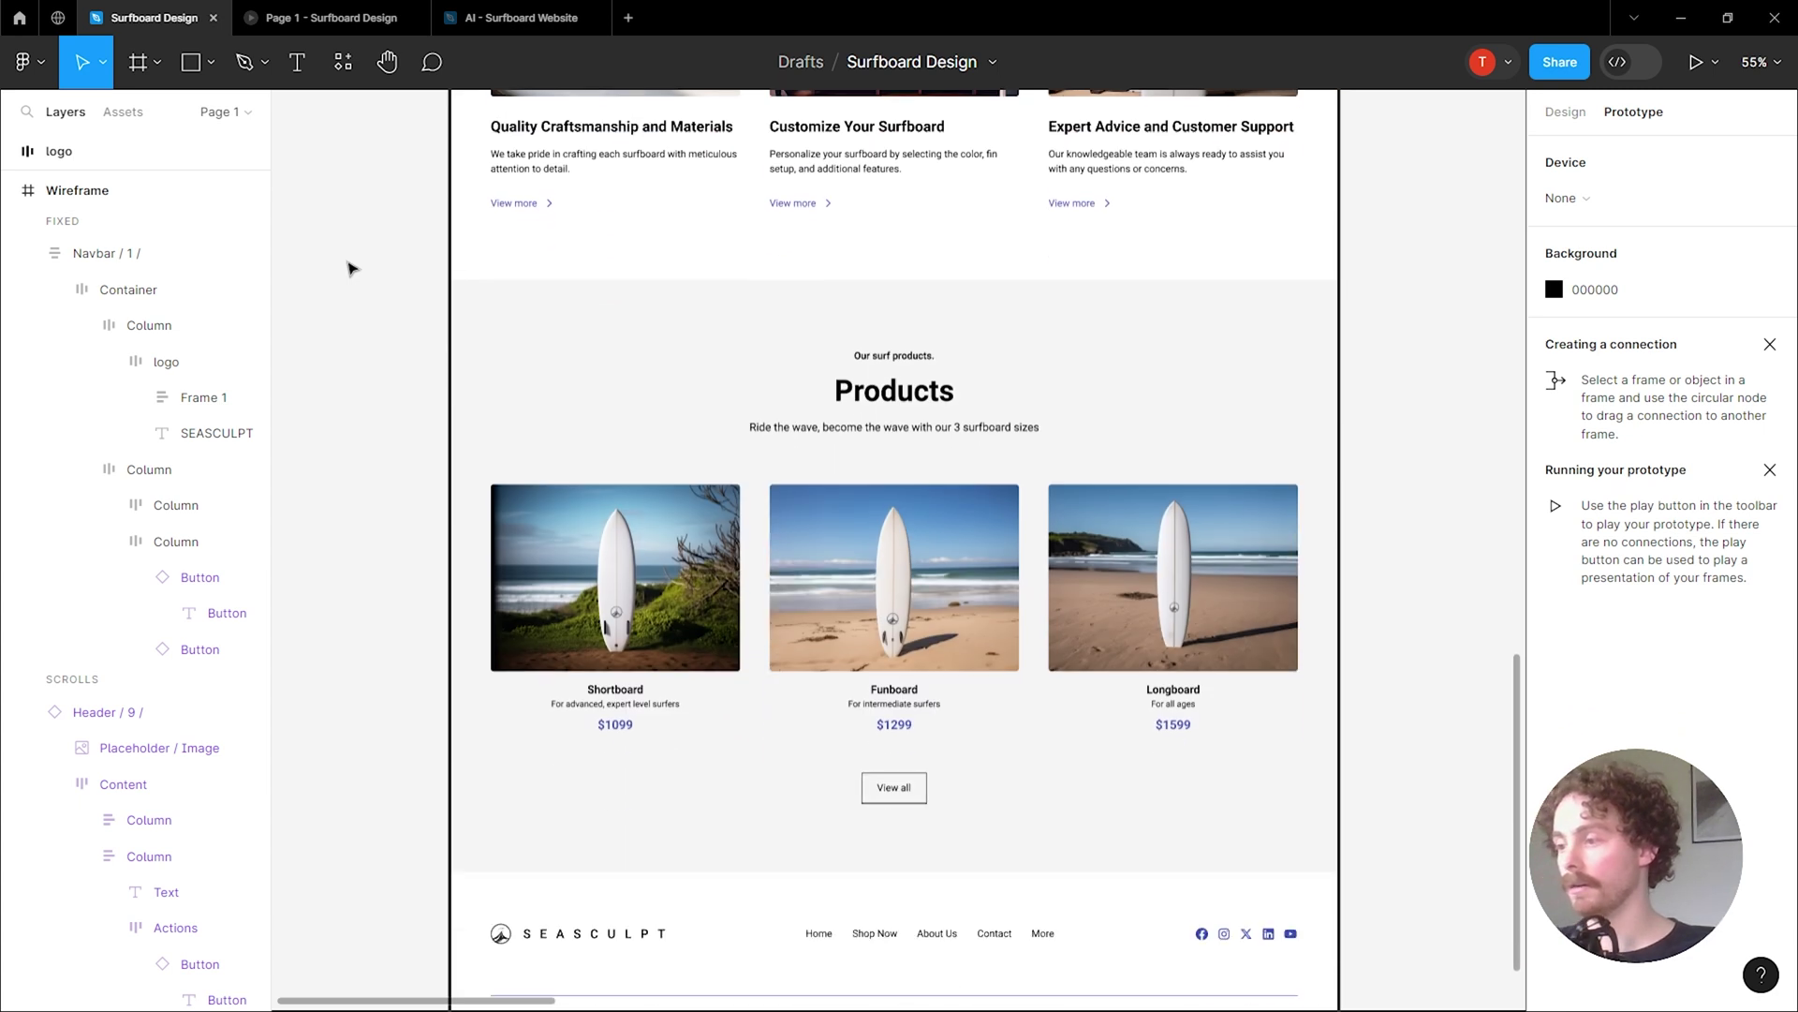
{"action": "scroll", "coordinate": [351, 270], "scroll_direction": "up", "scroll_amount": 2}
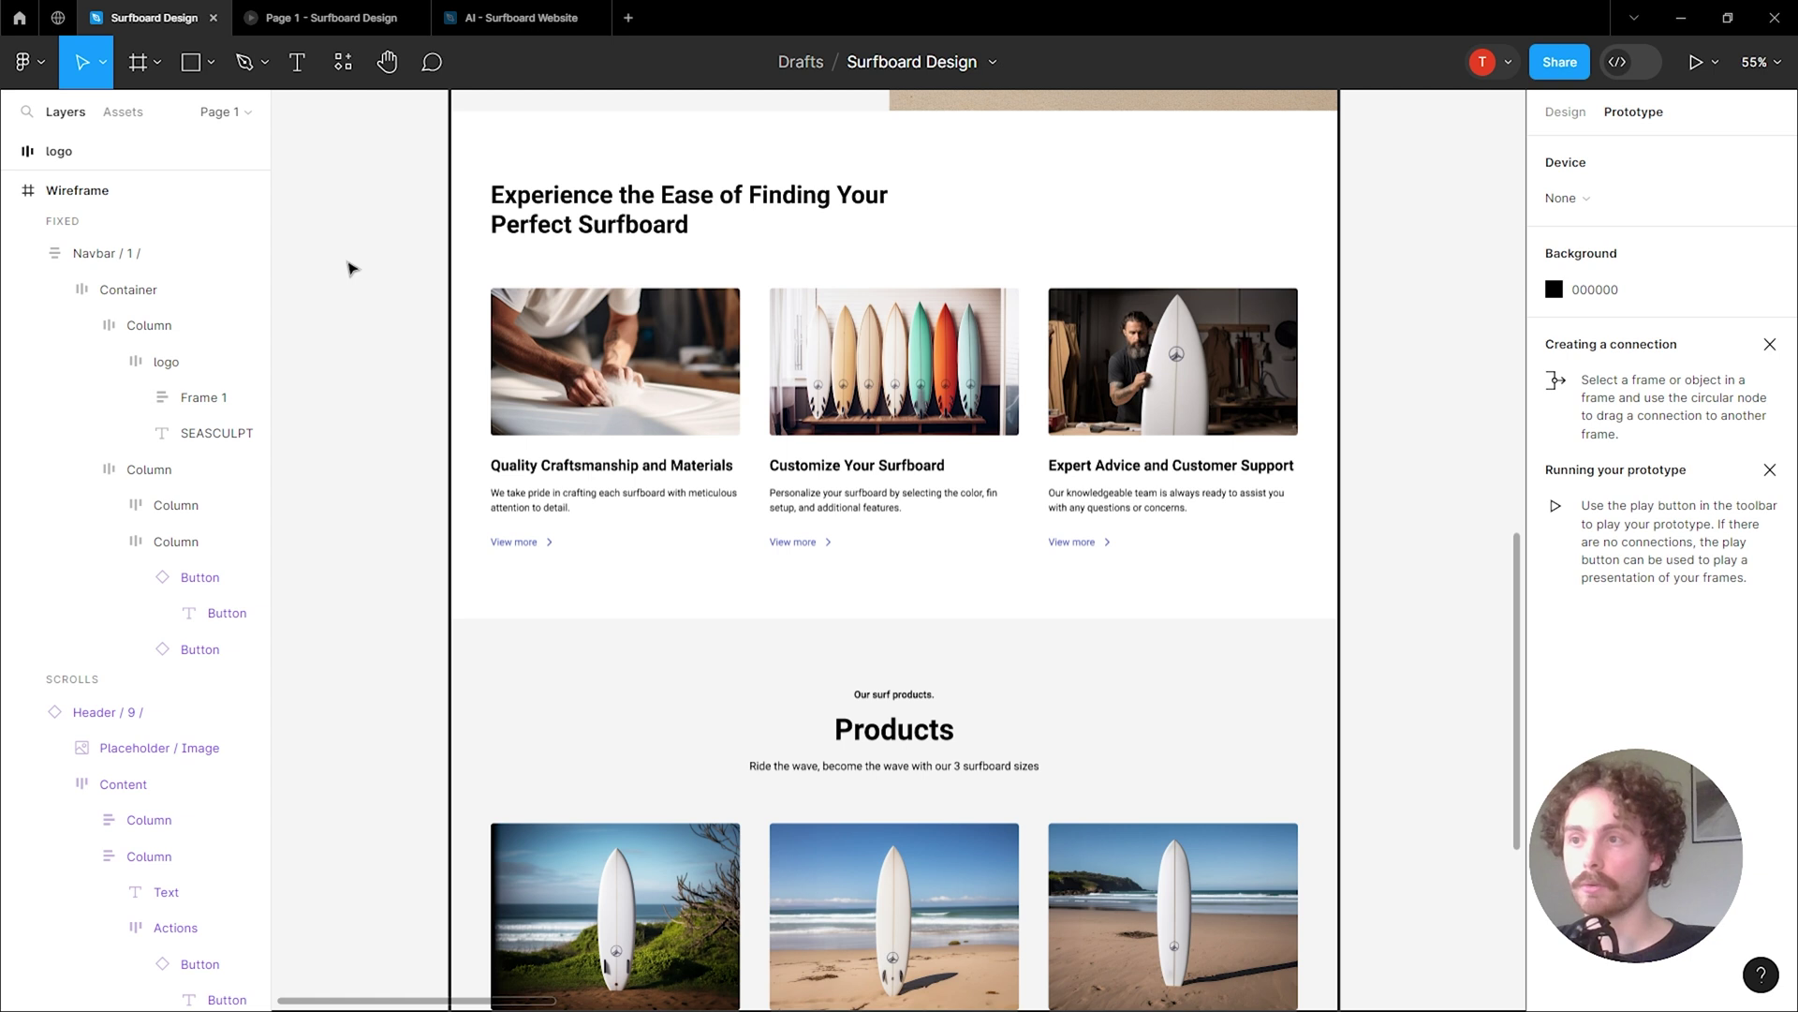
{"action": "left_click", "coordinate": [298, 11]}
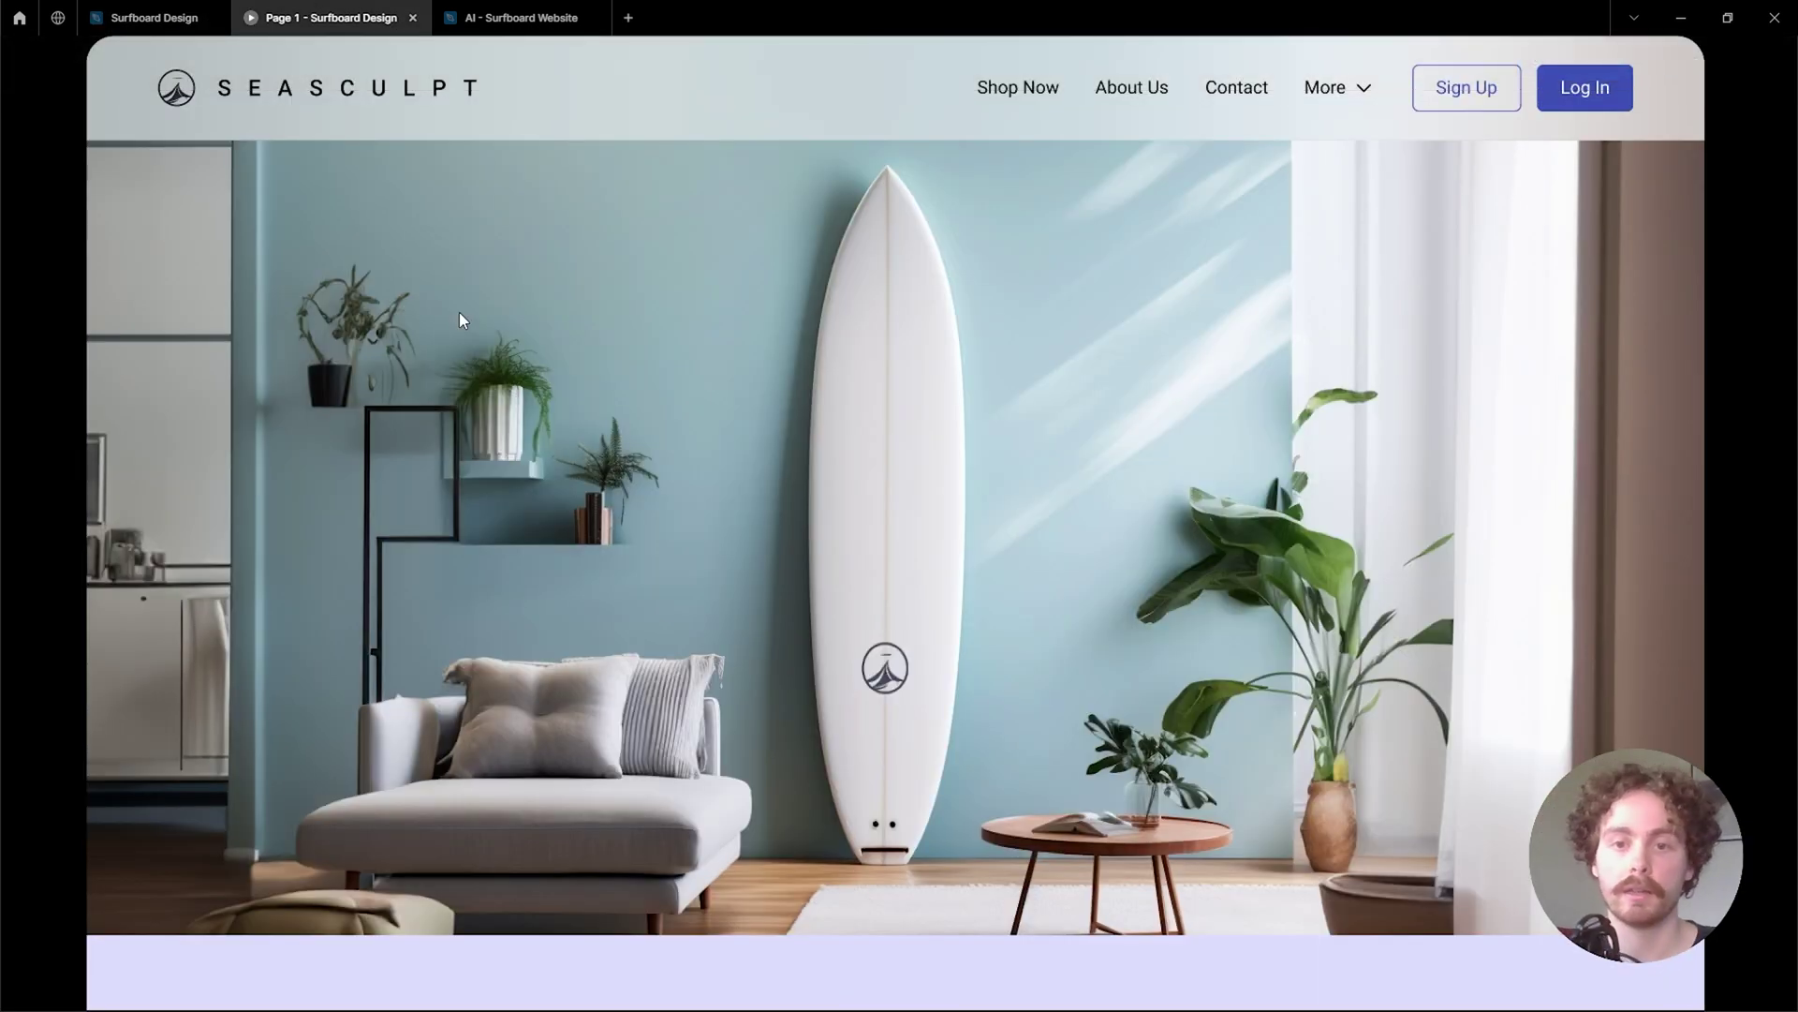
{"action": "scroll", "coordinate": [459, 312], "scroll_direction": "down", "scroll_amount": 5}
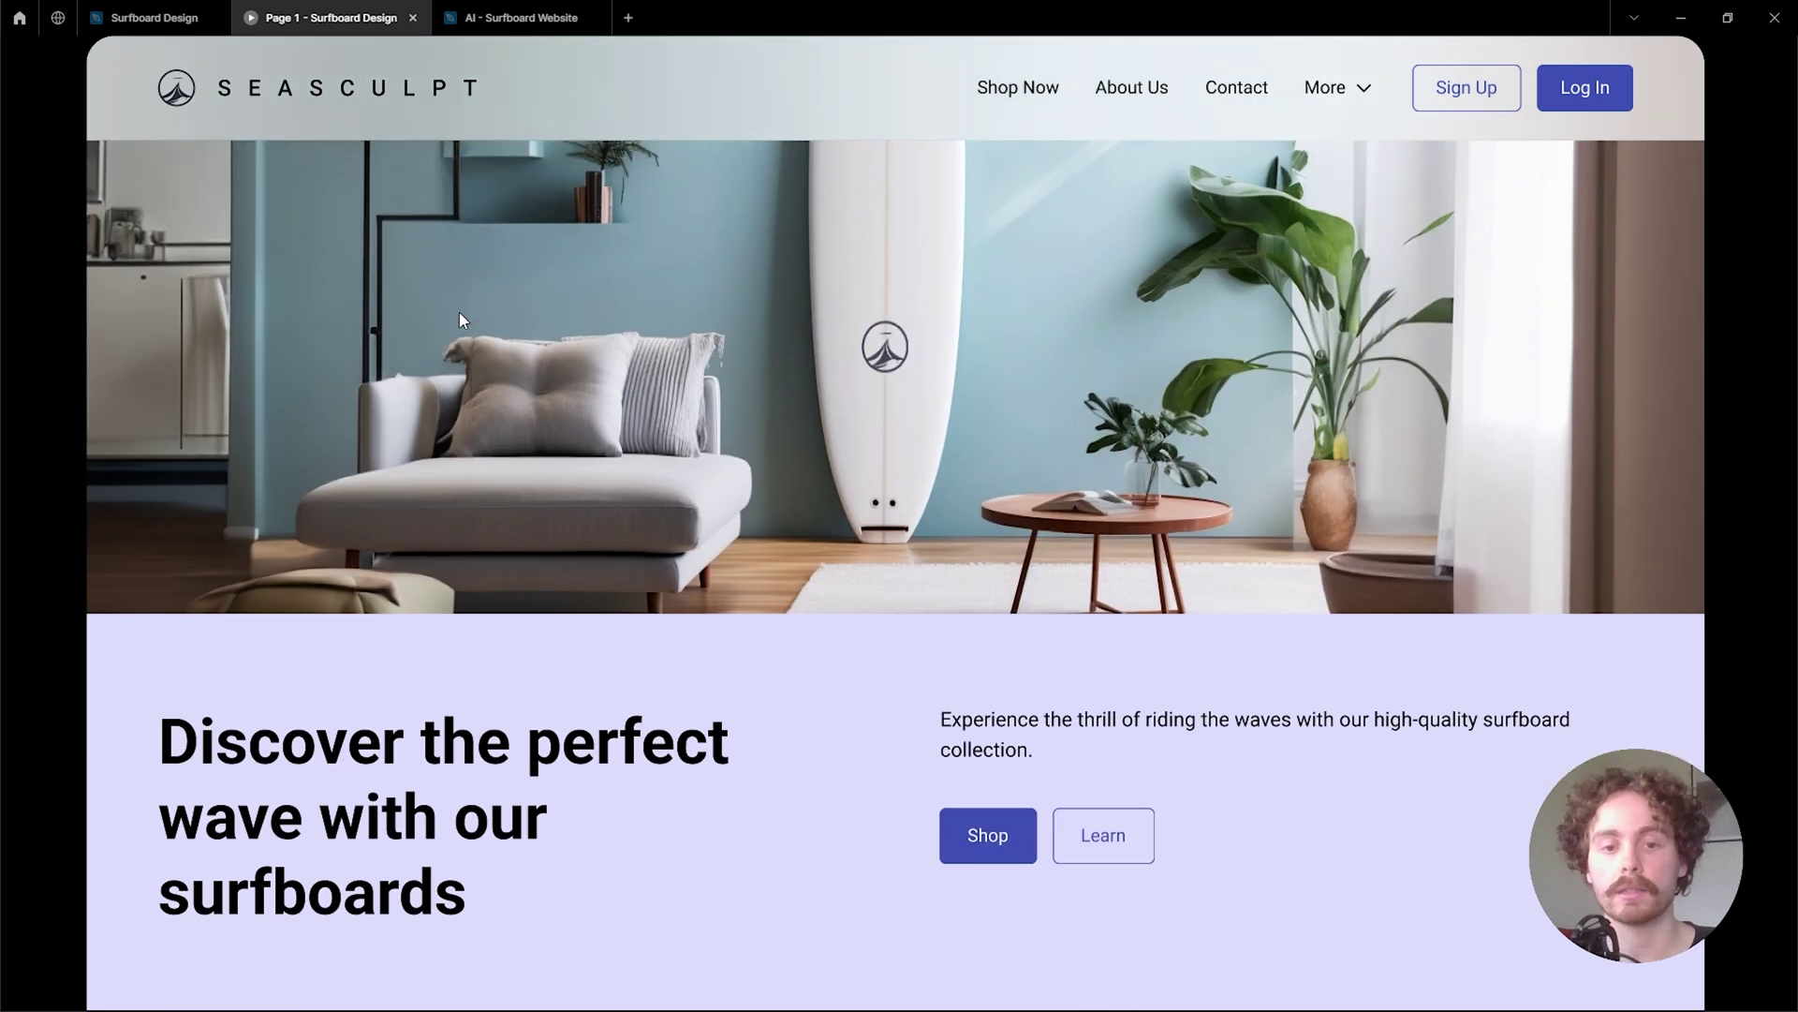
{"action": "scroll", "coordinate": [459, 313], "scroll_direction": "down", "scroll_amount": 7}
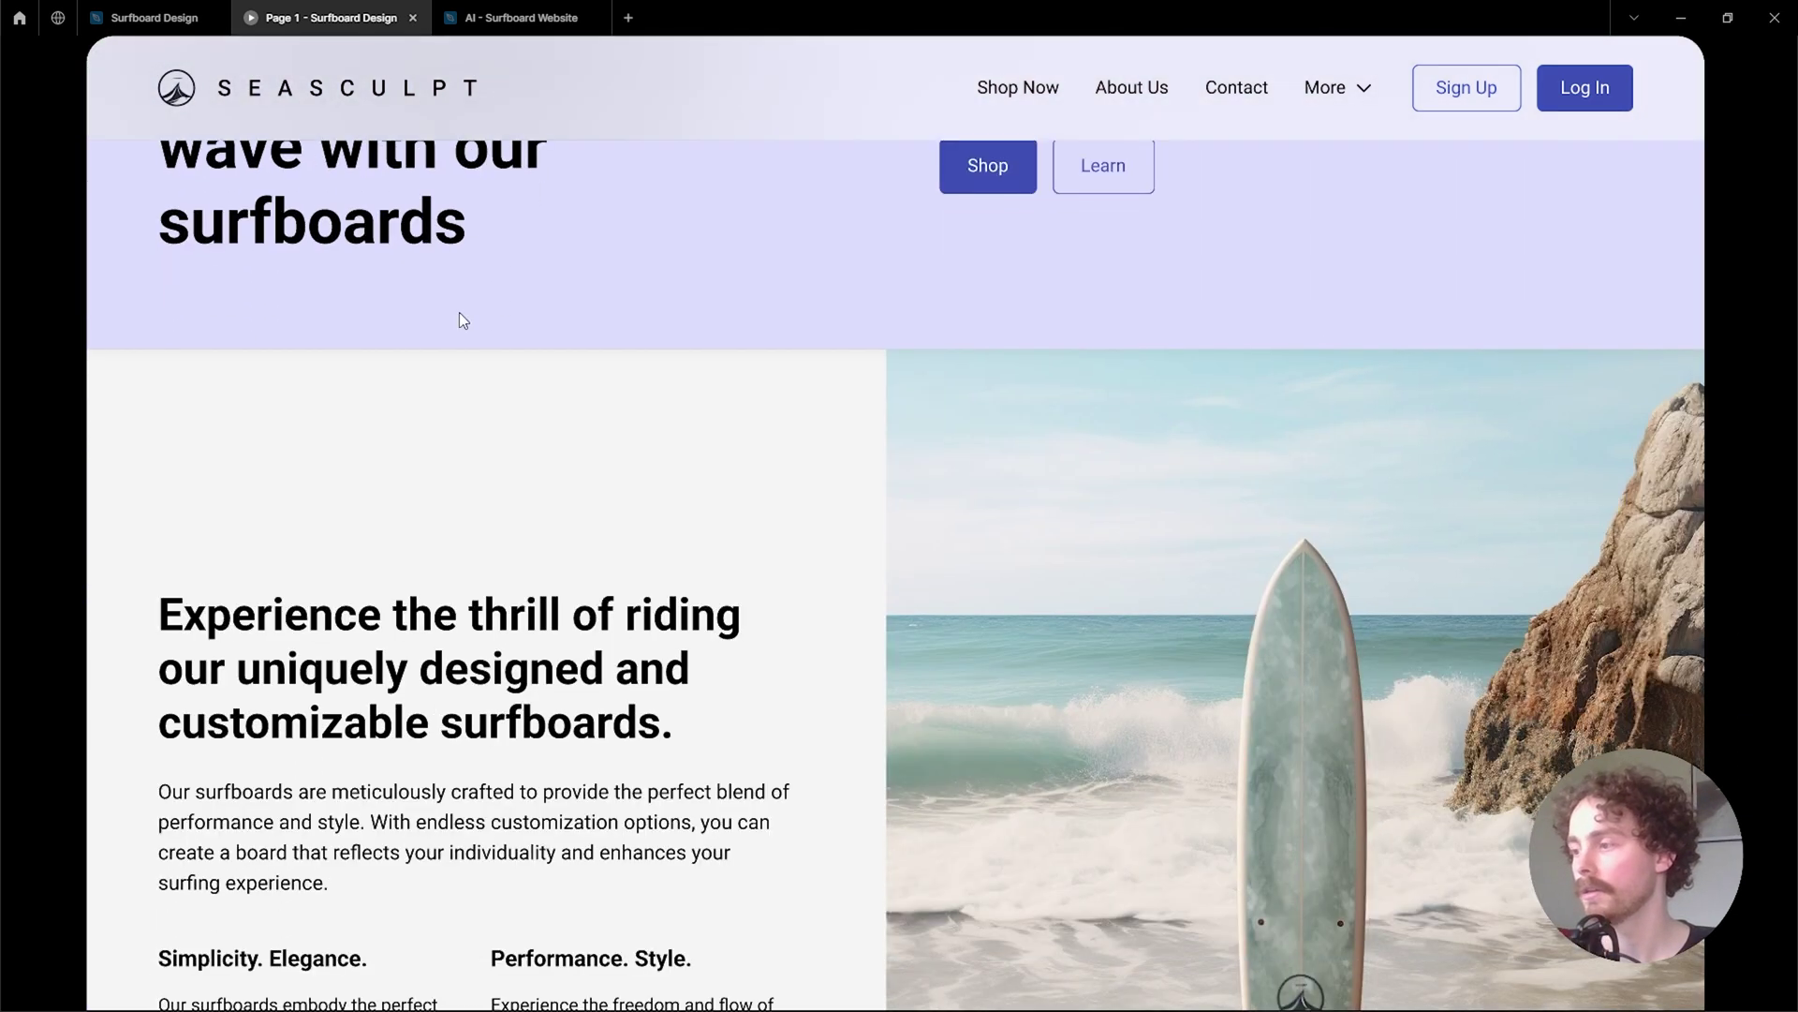
{"action": "scroll", "coordinate": [459, 318], "scroll_direction": "down", "scroll_amount": 10}
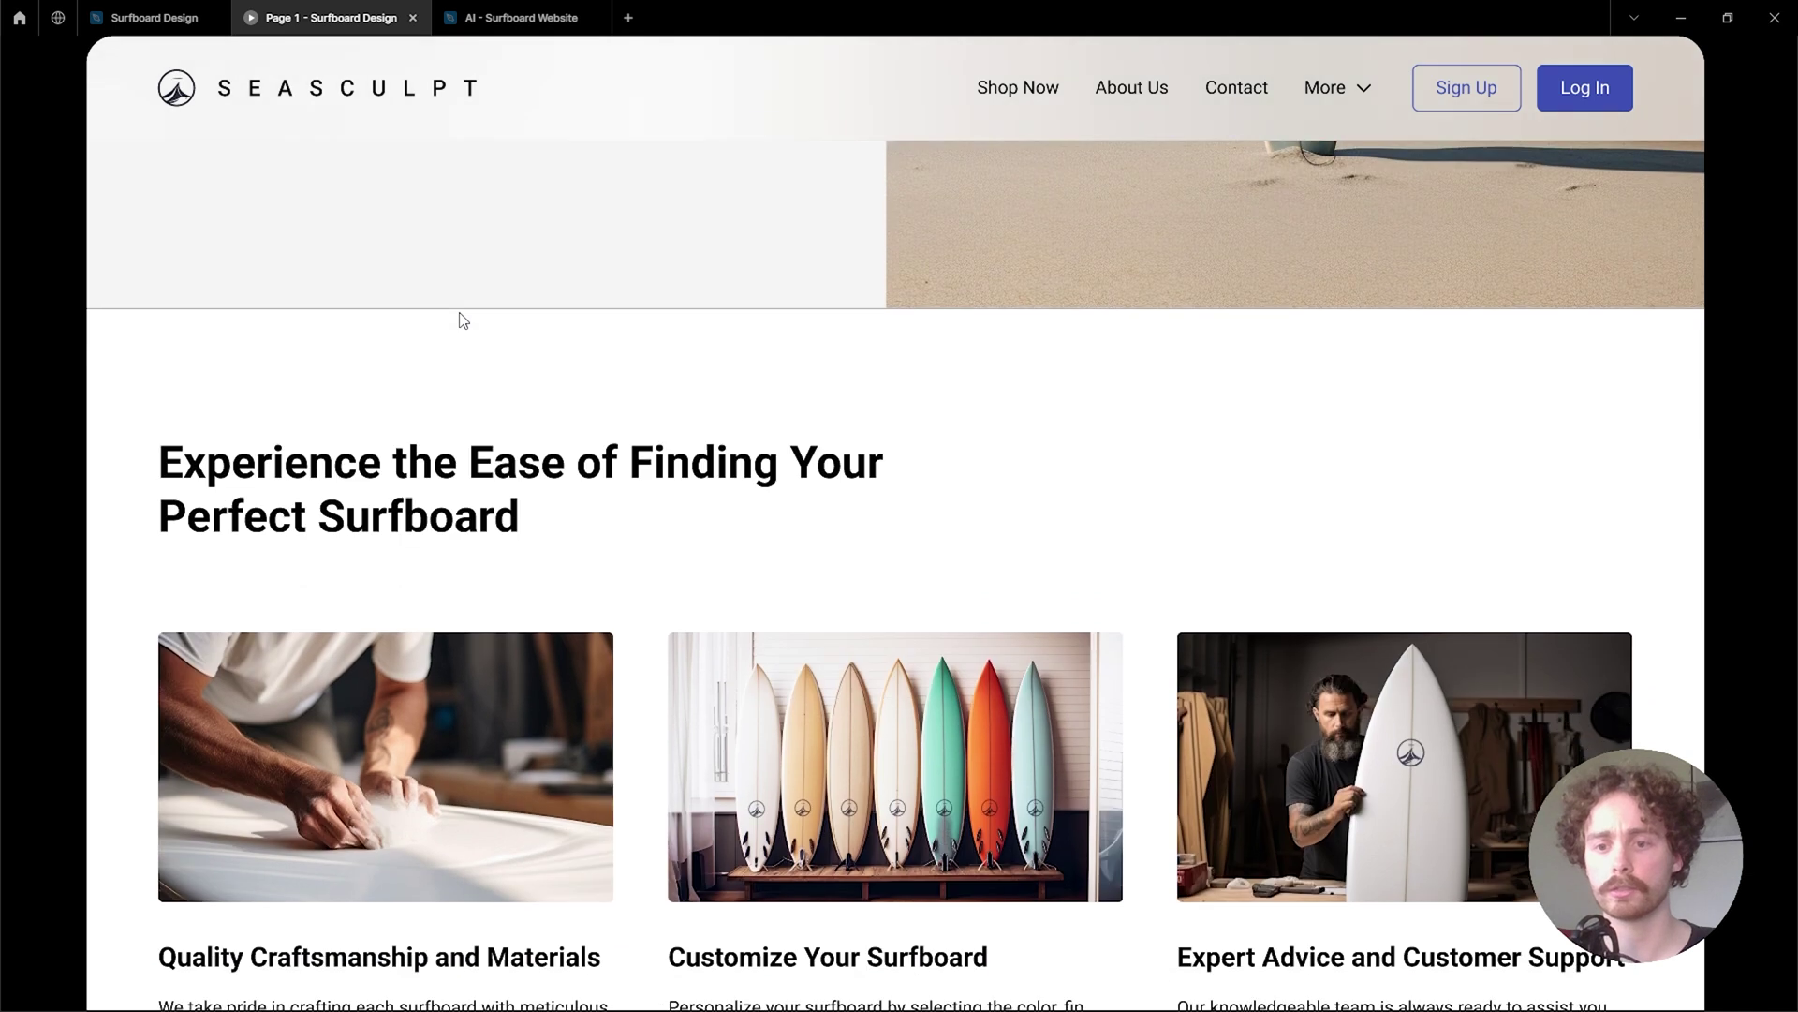
{"action": "scroll", "coordinate": [462, 320], "scroll_direction": "down", "scroll_amount": 9}
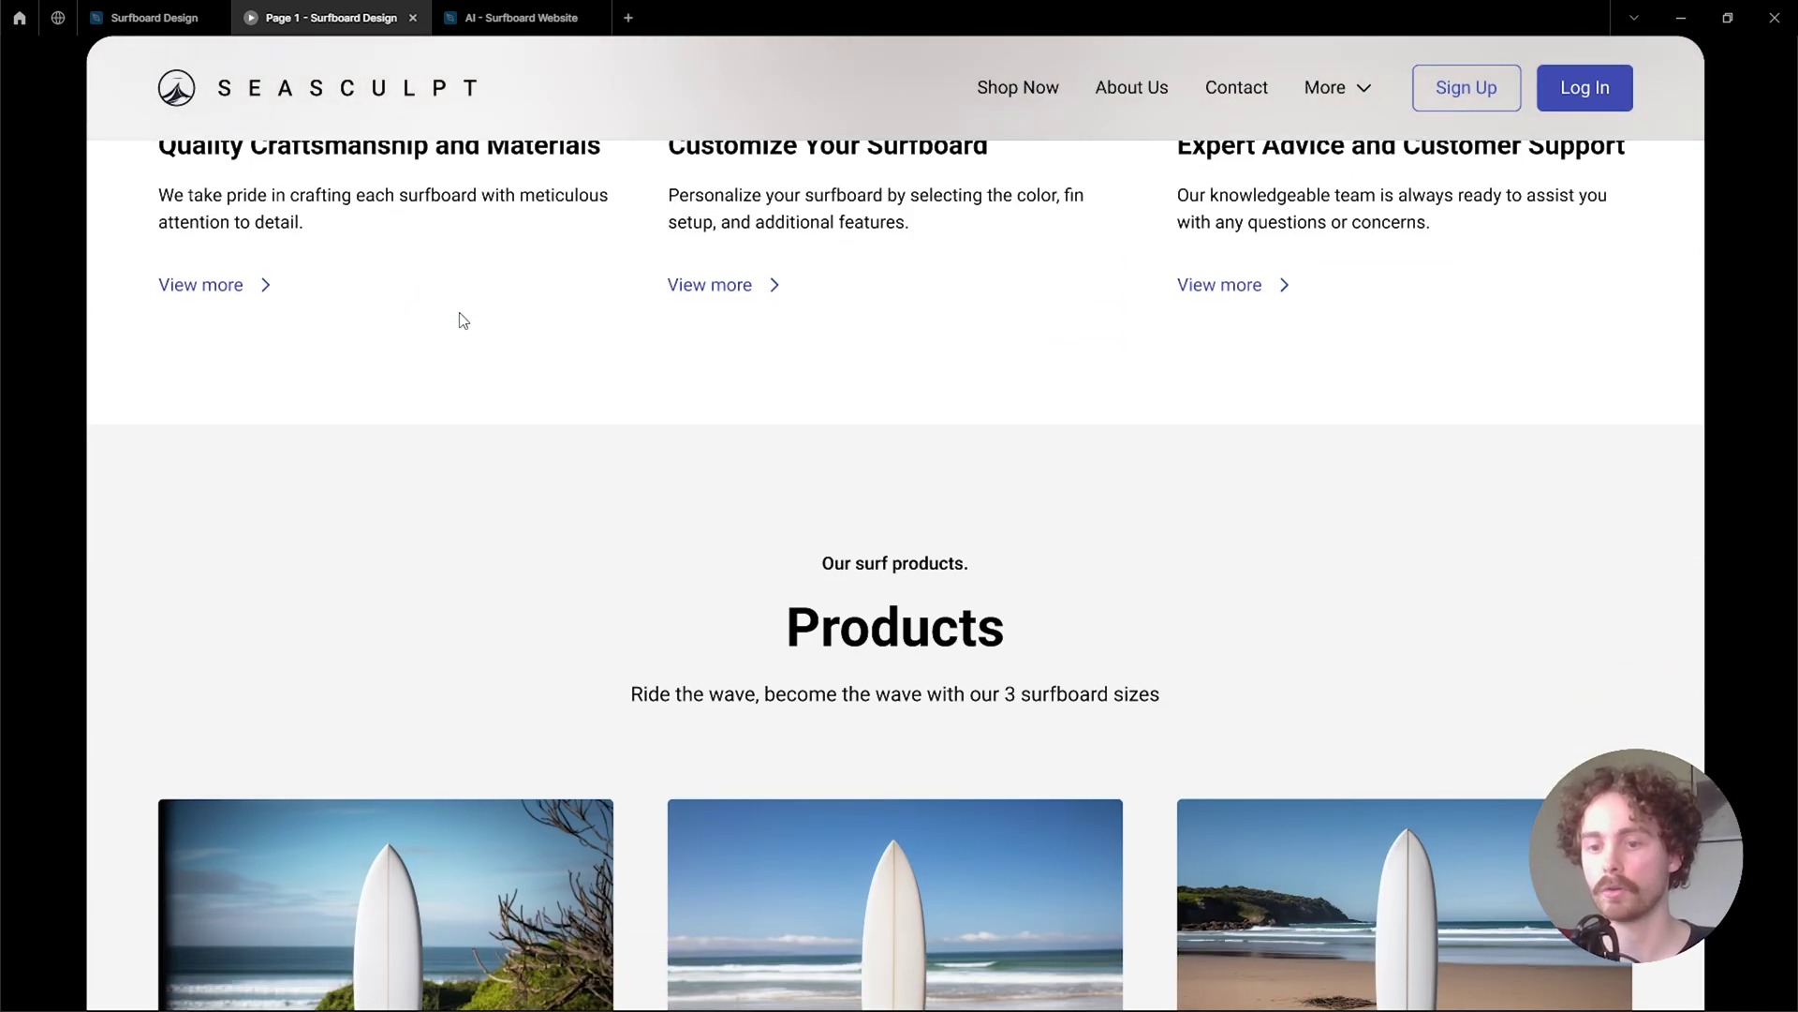
{"action": "scroll", "coordinate": [462, 320], "scroll_direction": "down", "scroll_amount": 2}
{"action": "scroll", "coordinate": [459, 313], "scroll_direction": "down", "scroll_amount": 2}
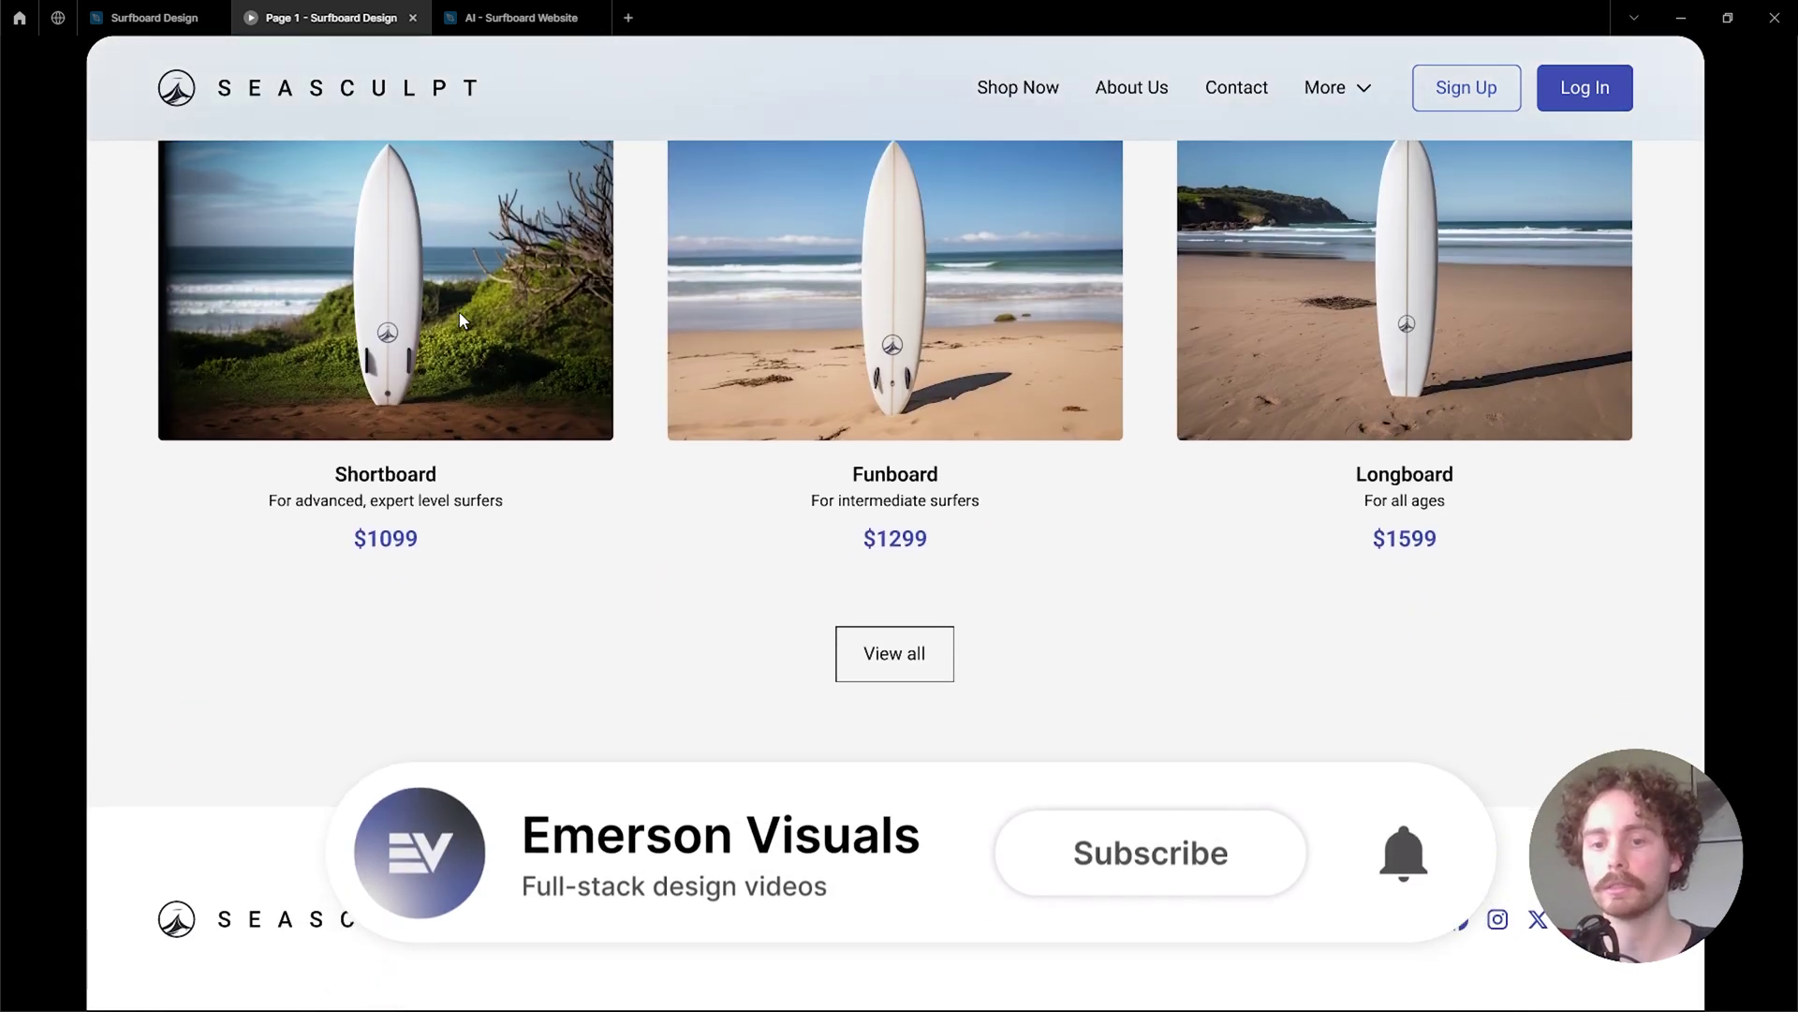
{"action": "scroll", "coordinate": [459, 314], "scroll_direction": "up", "scroll_amount": 10}
{"action": "scroll", "coordinate": [461, 320], "scroll_direction": "up", "scroll_amount": 10}
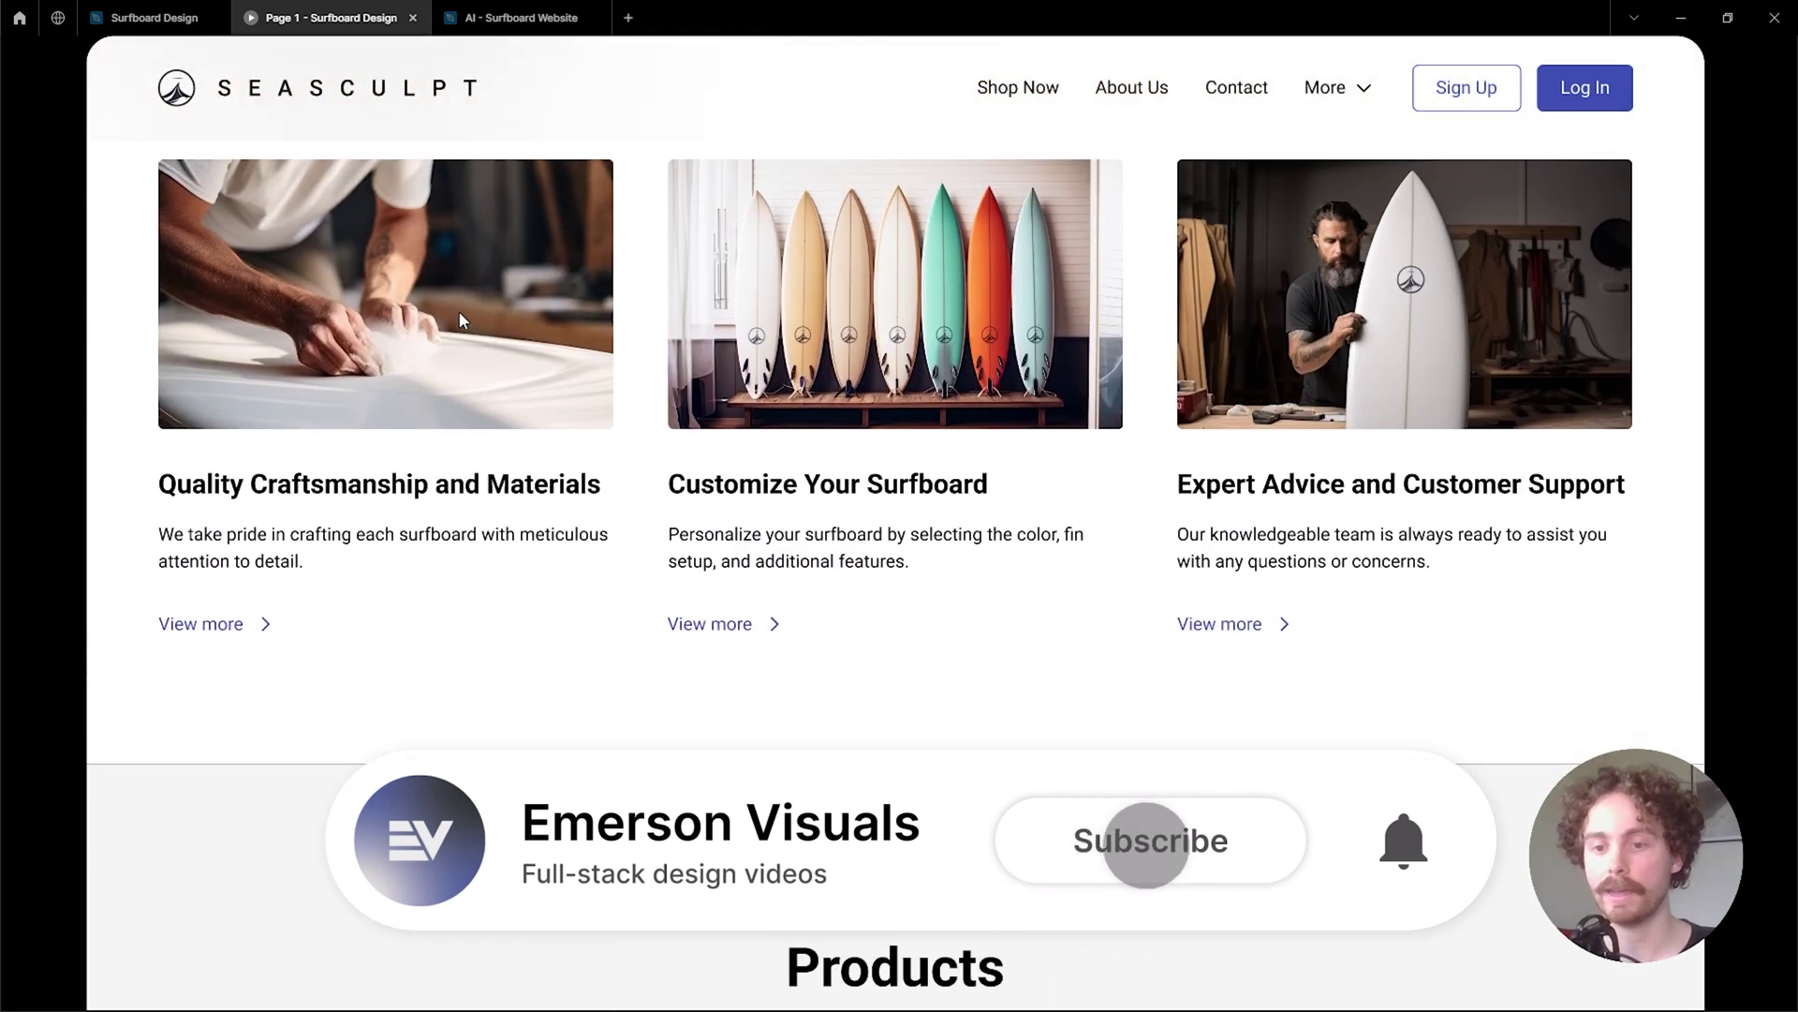
{"action": "scroll", "coordinate": [461, 320], "scroll_direction": "up", "scroll_amount": 10}
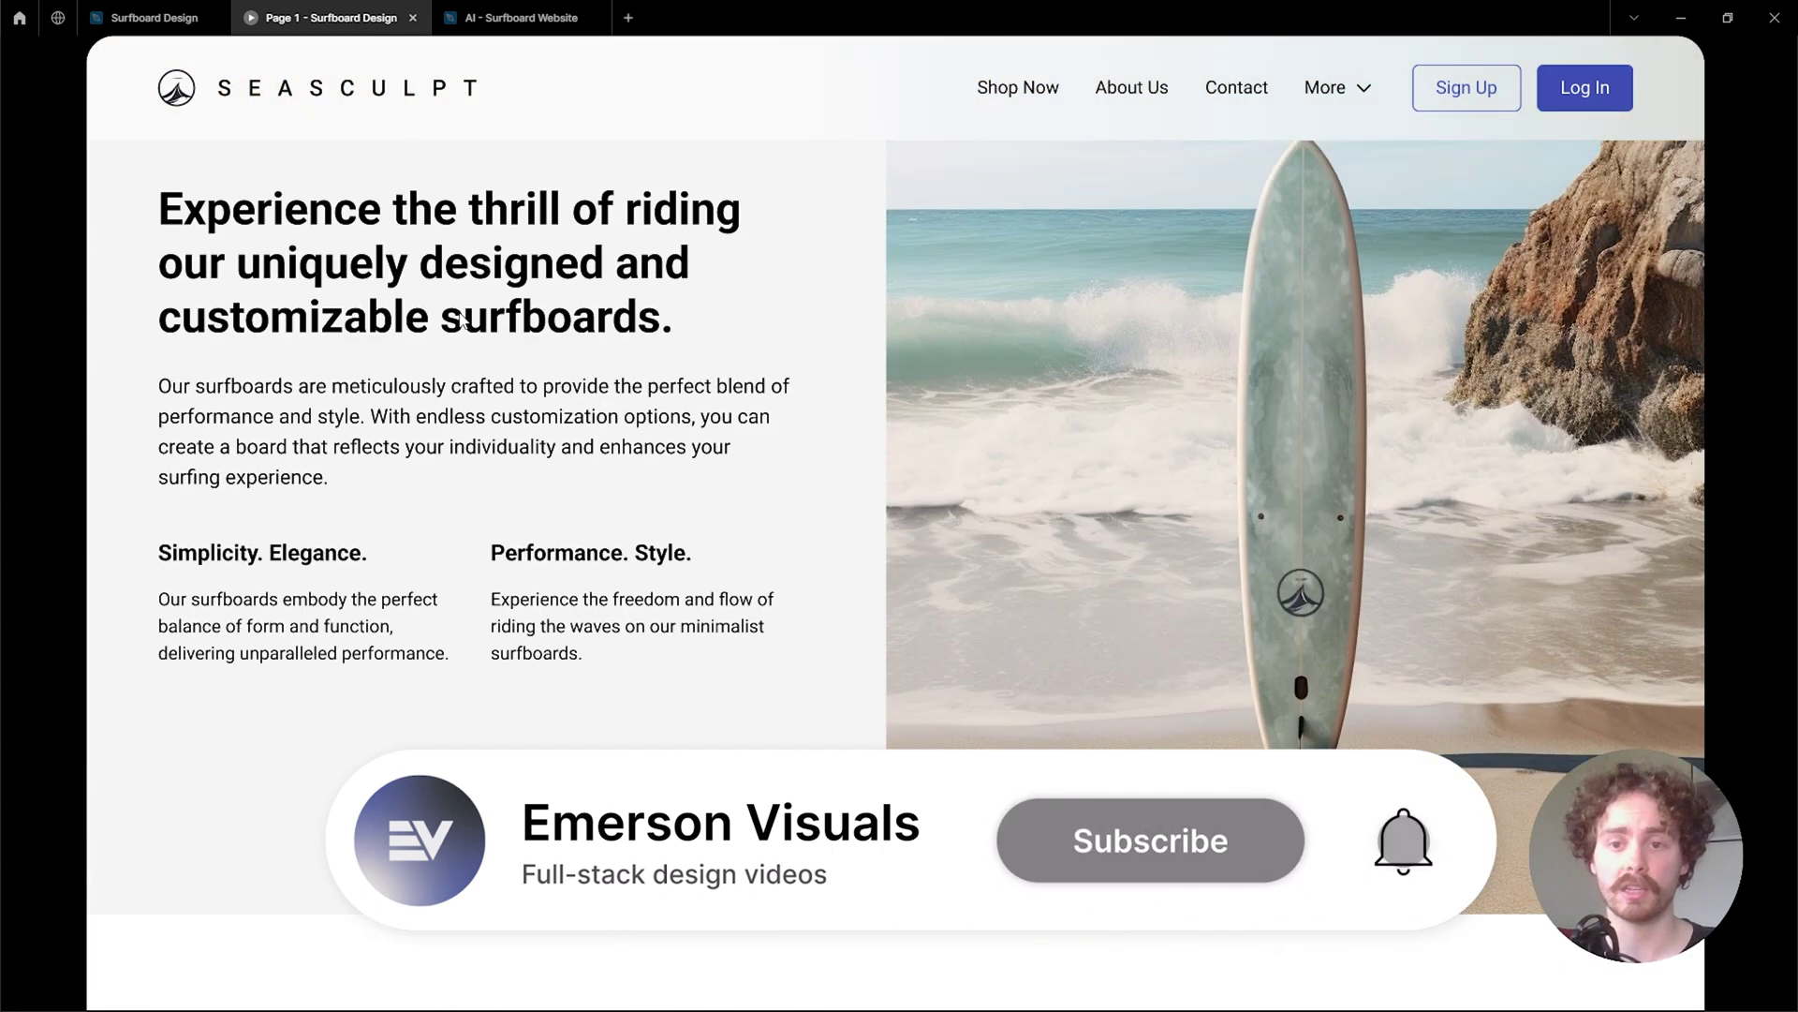
{"action": "scroll", "coordinate": [460, 318], "scroll_direction": "up", "scroll_amount": 10}
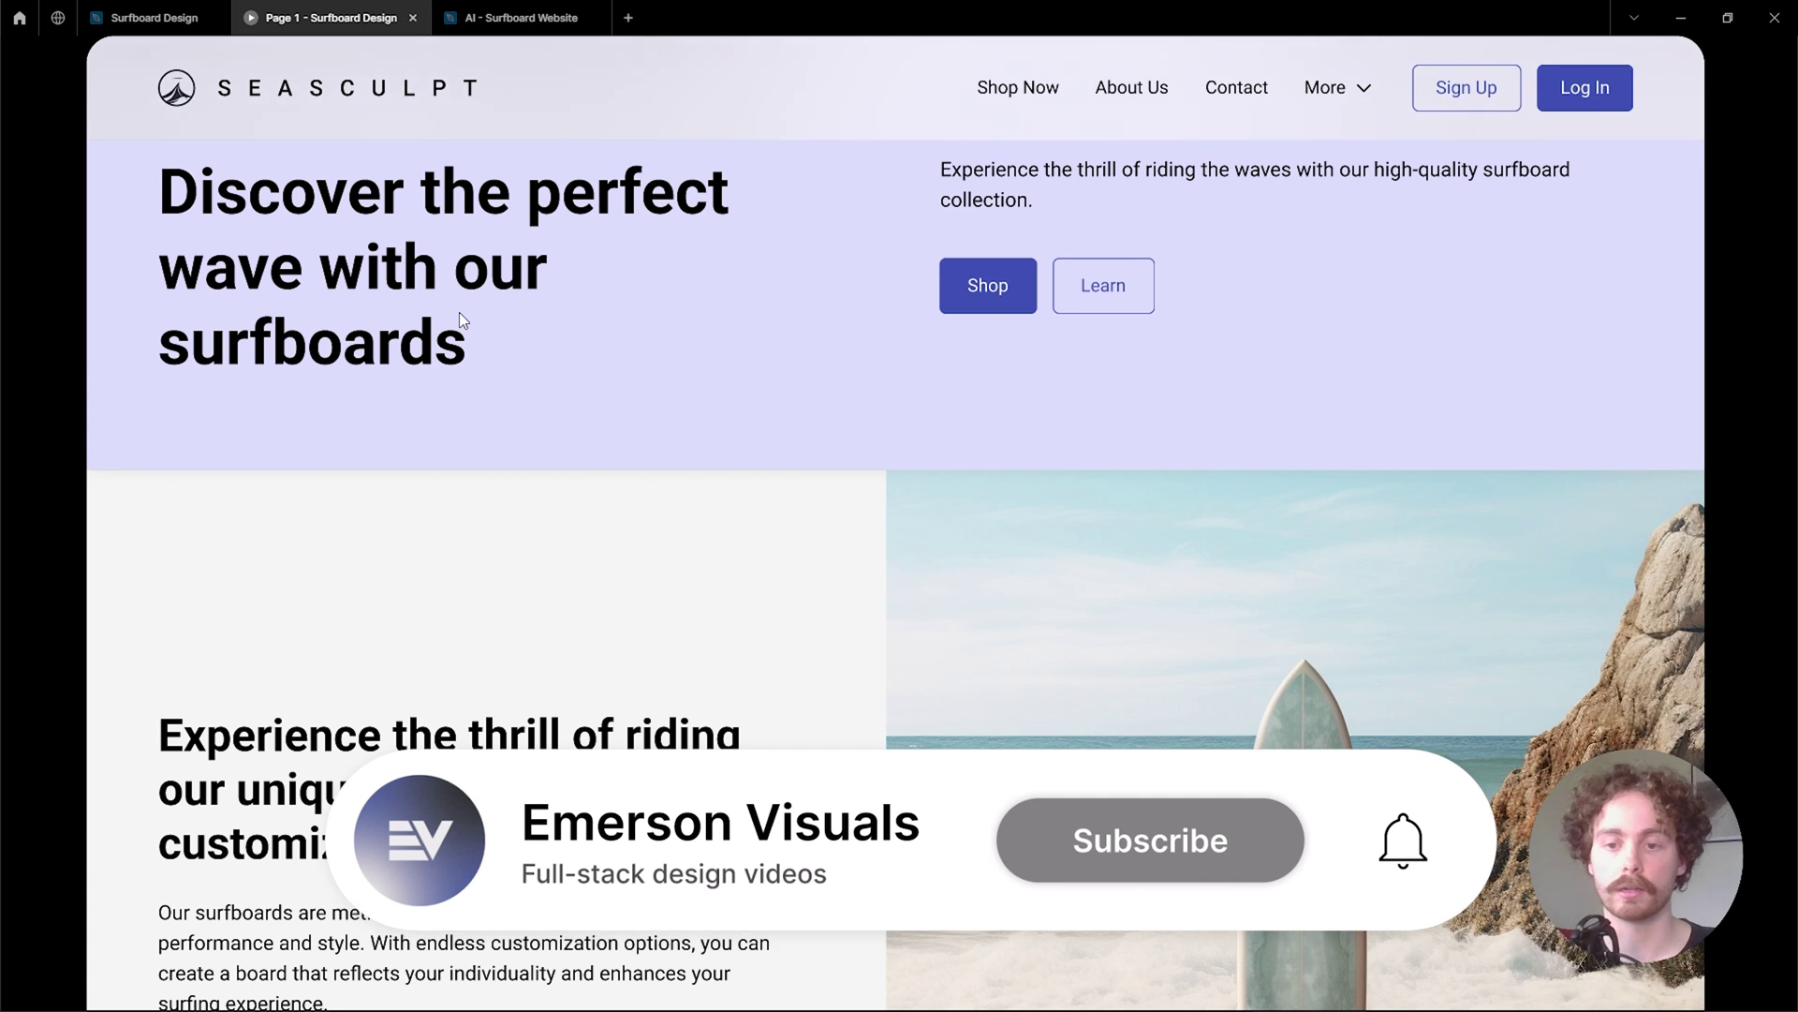
{"action": "scroll", "coordinate": [458, 320], "scroll_direction": "up", "scroll_amount": 8}
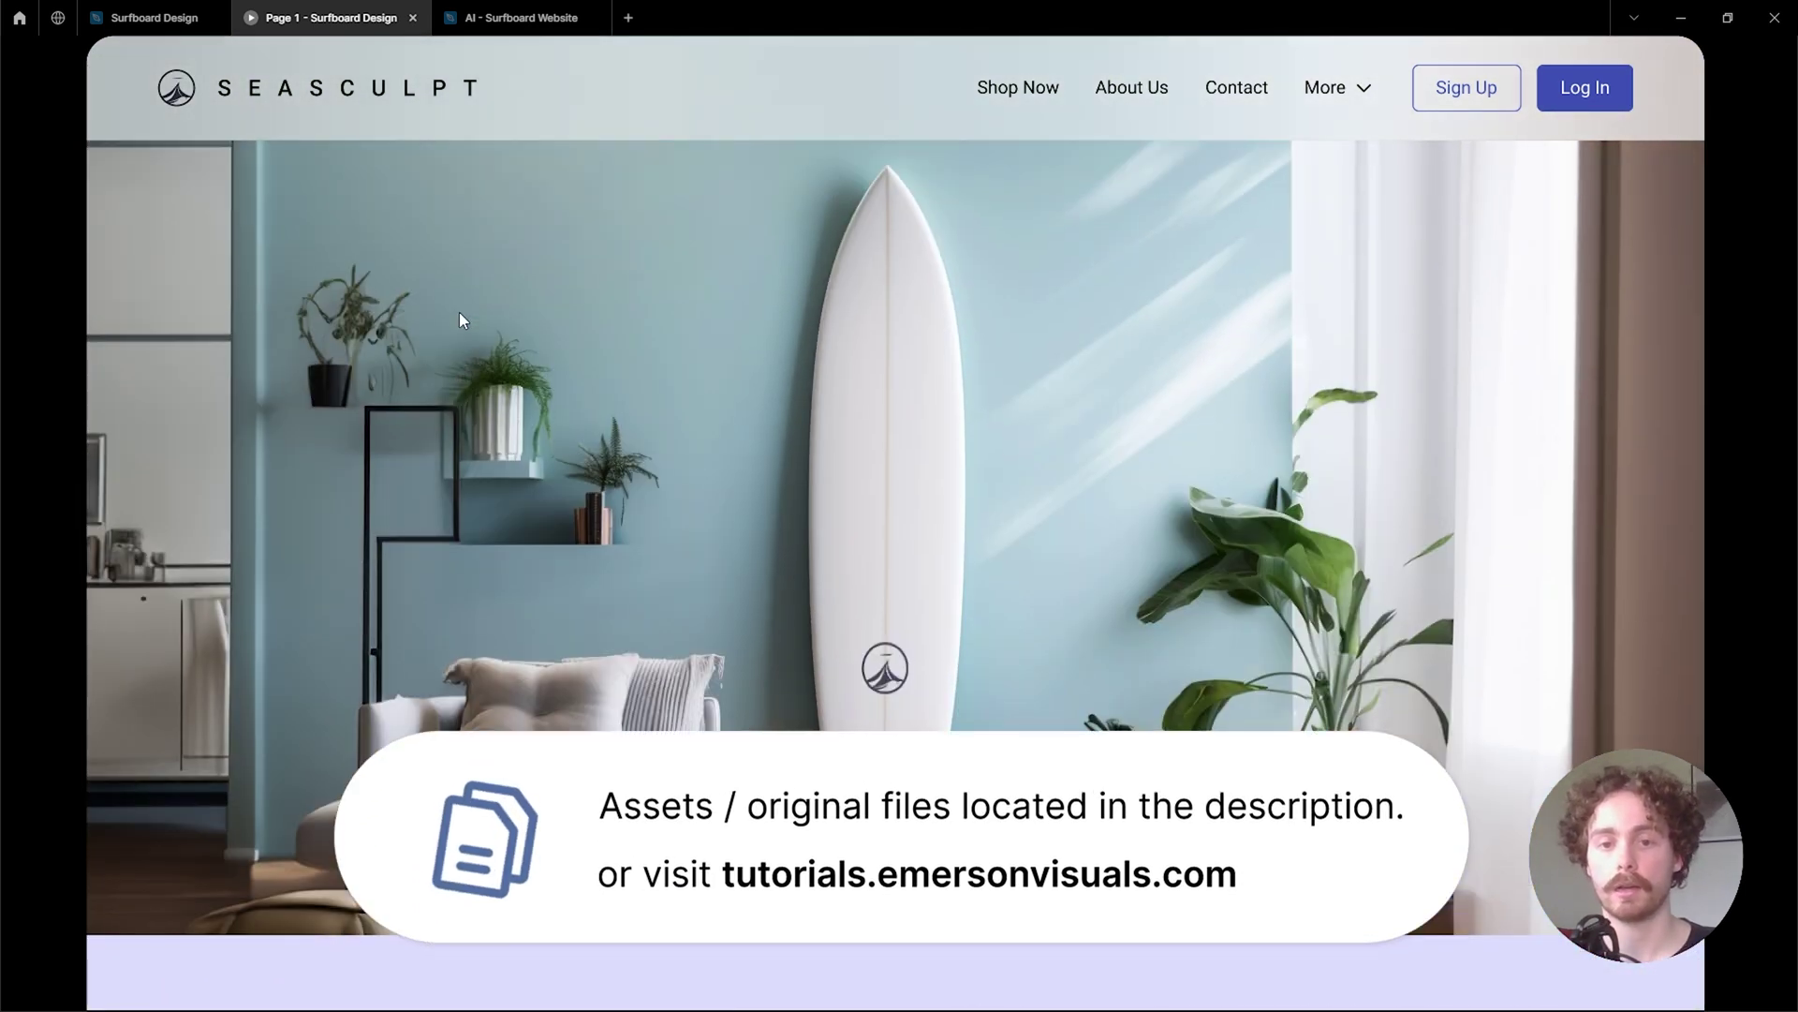
{"action": "scroll", "coordinate": [459, 320], "scroll_direction": "down", "scroll_amount": 10}
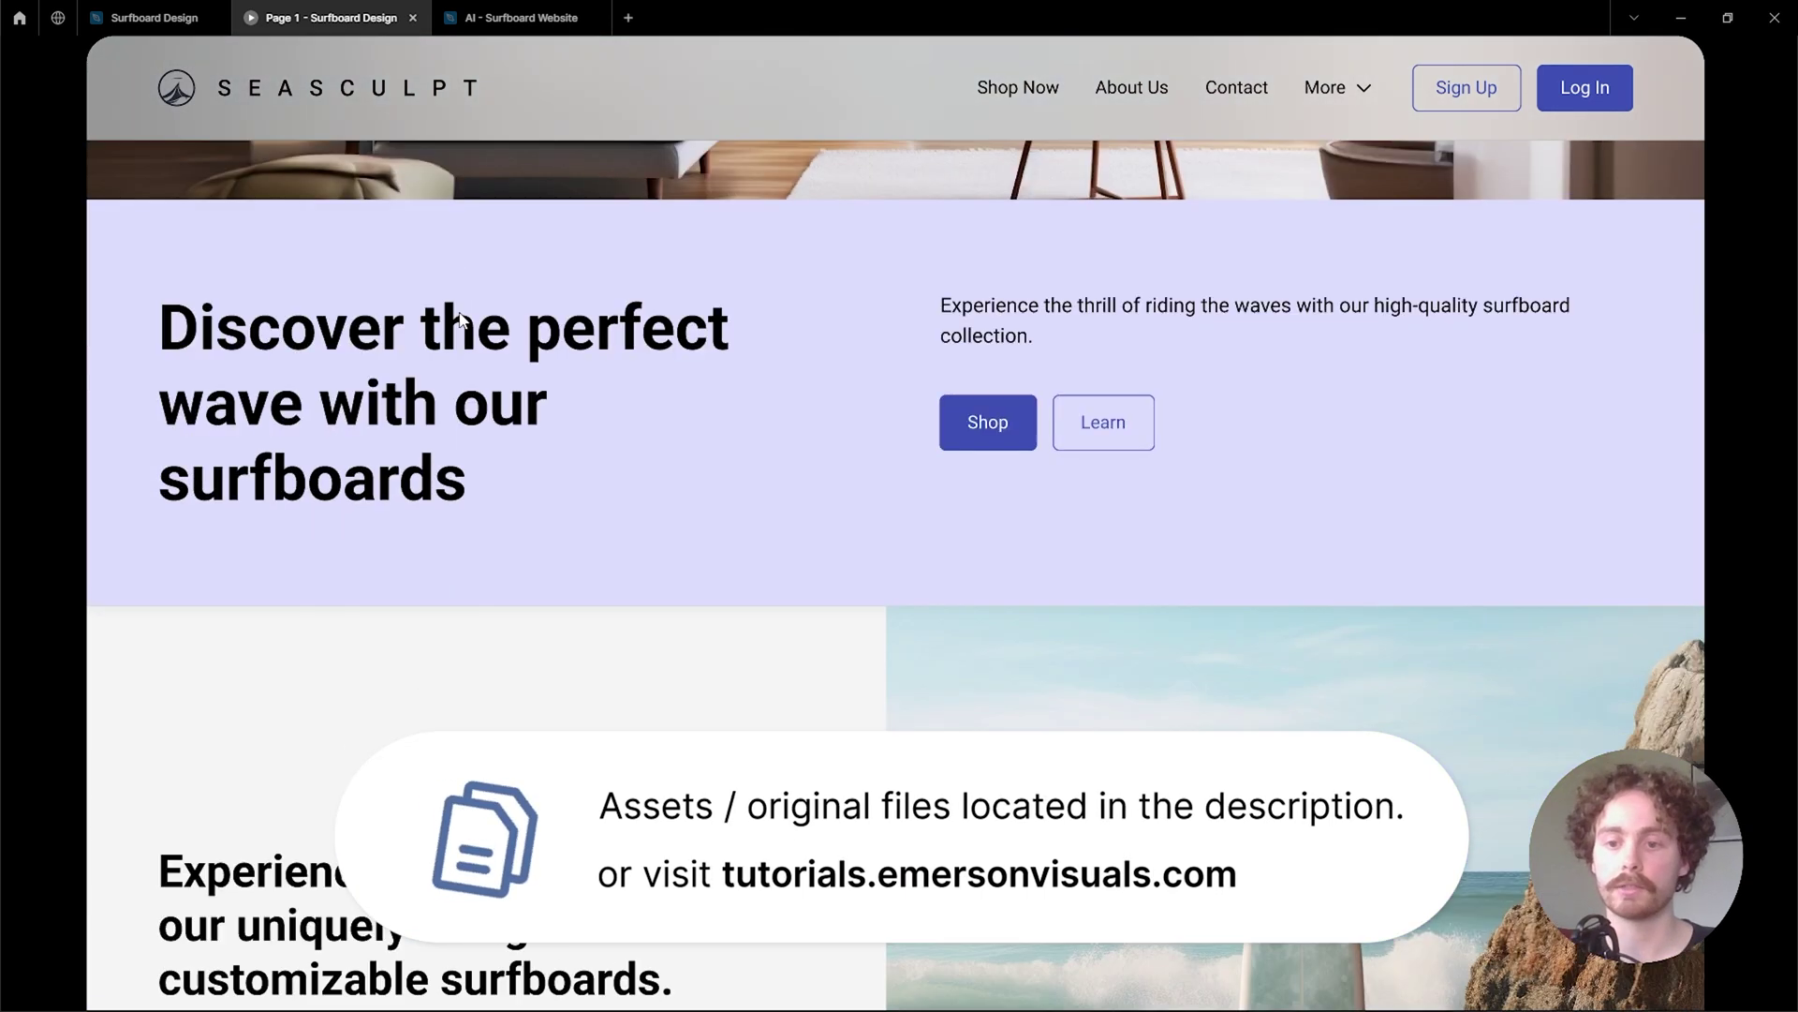
{"action": "scroll", "coordinate": [459, 318], "scroll_direction": "down", "scroll_amount": 10}
{"action": "scroll", "coordinate": [458, 316], "scroll_direction": "down", "scroll_amount": 6}
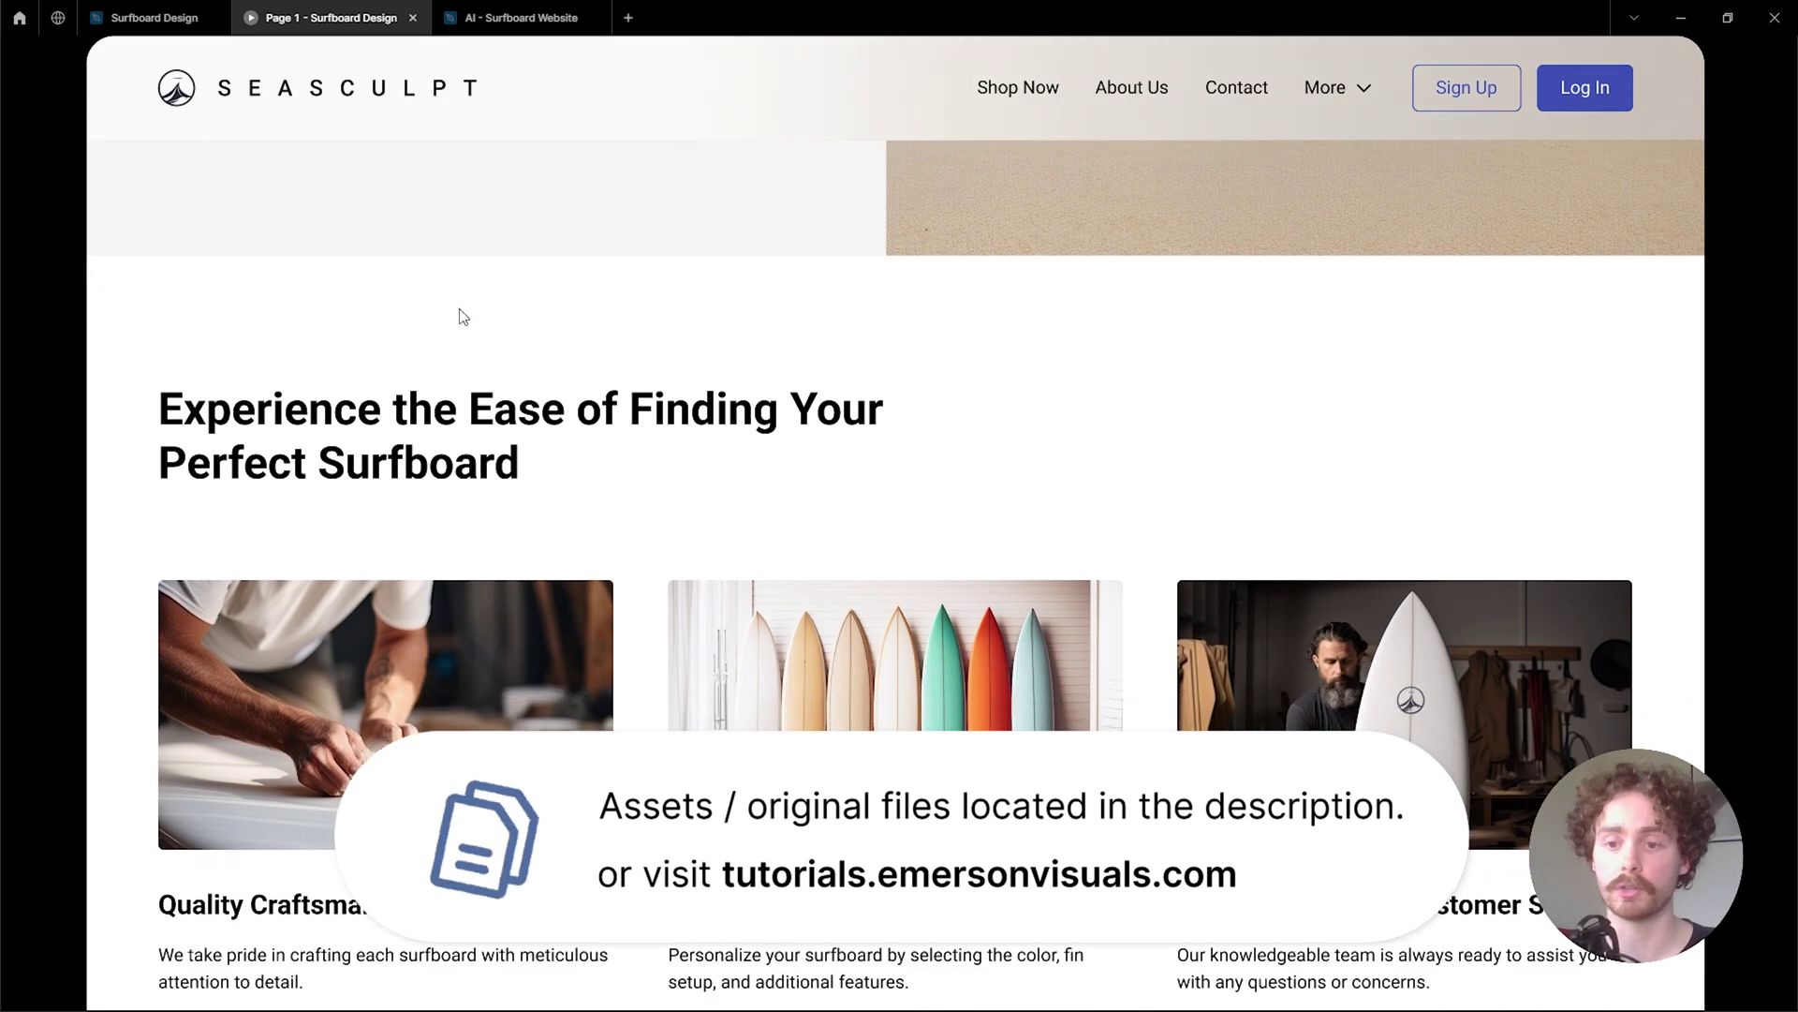
{"action": "scroll", "coordinate": [462, 315], "scroll_direction": "down", "scroll_amount": 8}
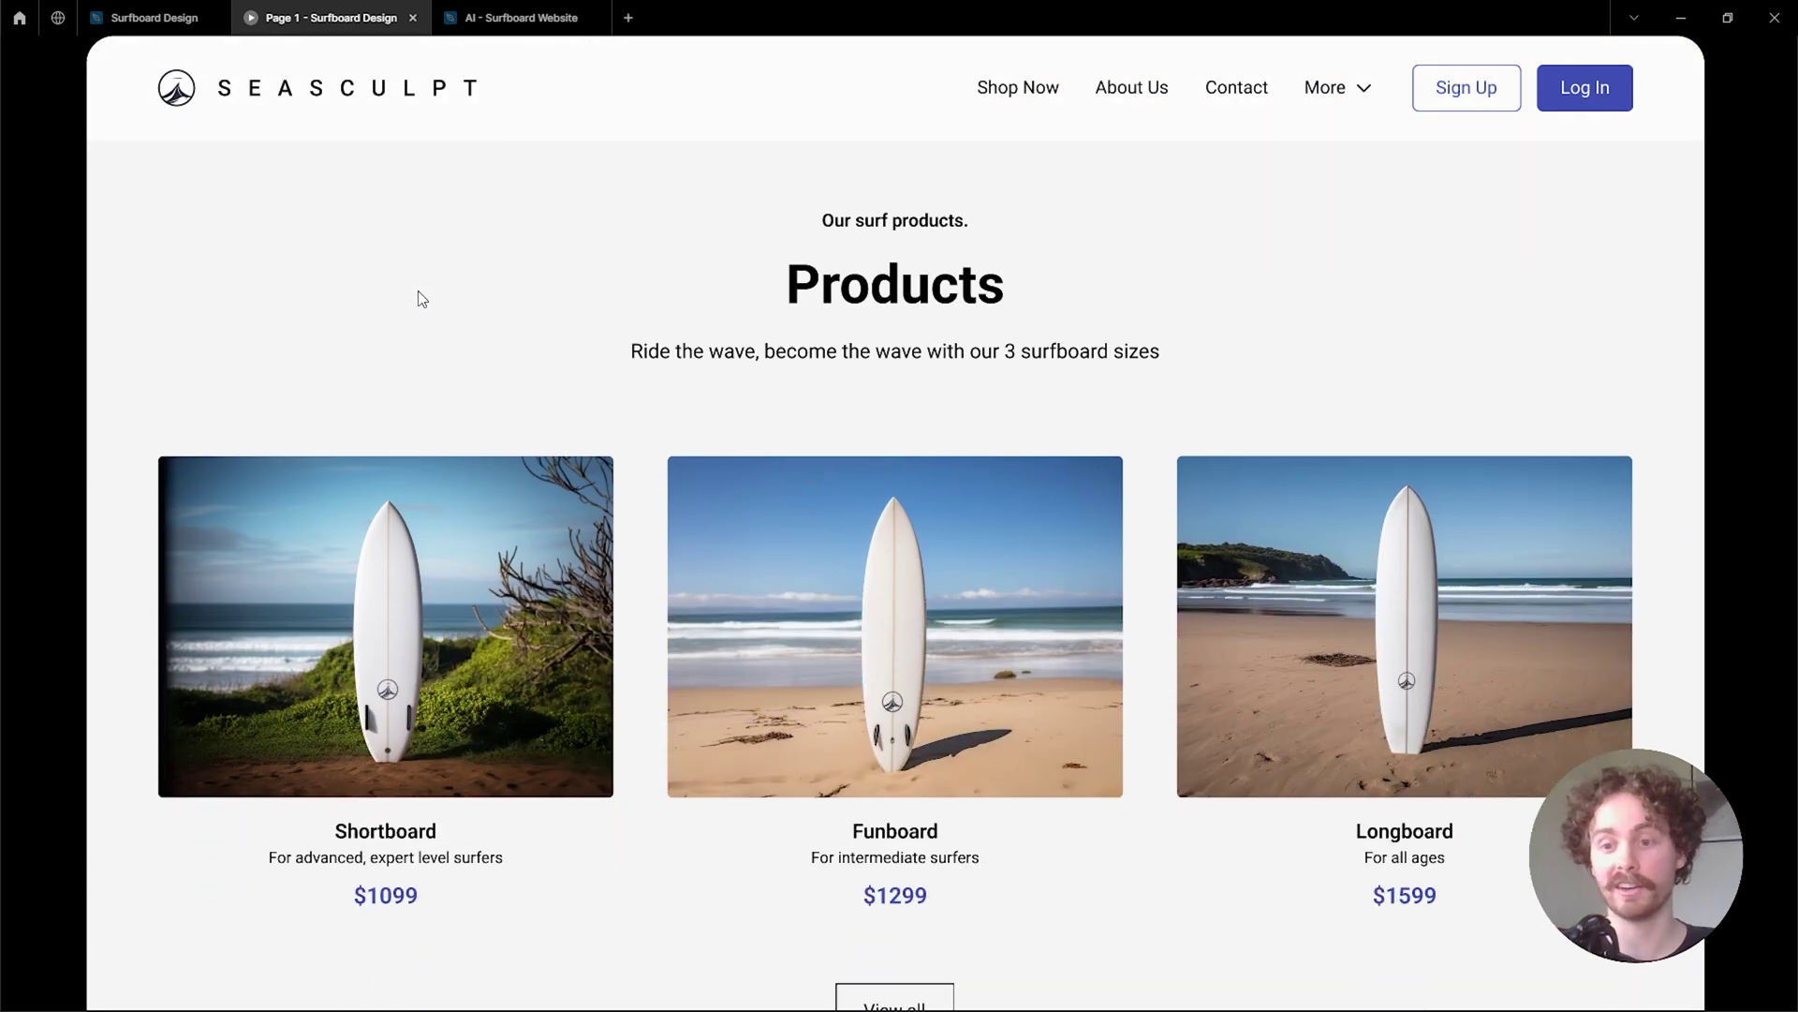
{"action": "scroll", "coordinate": [421, 298], "scroll_direction": "down", "scroll_amount": 2}
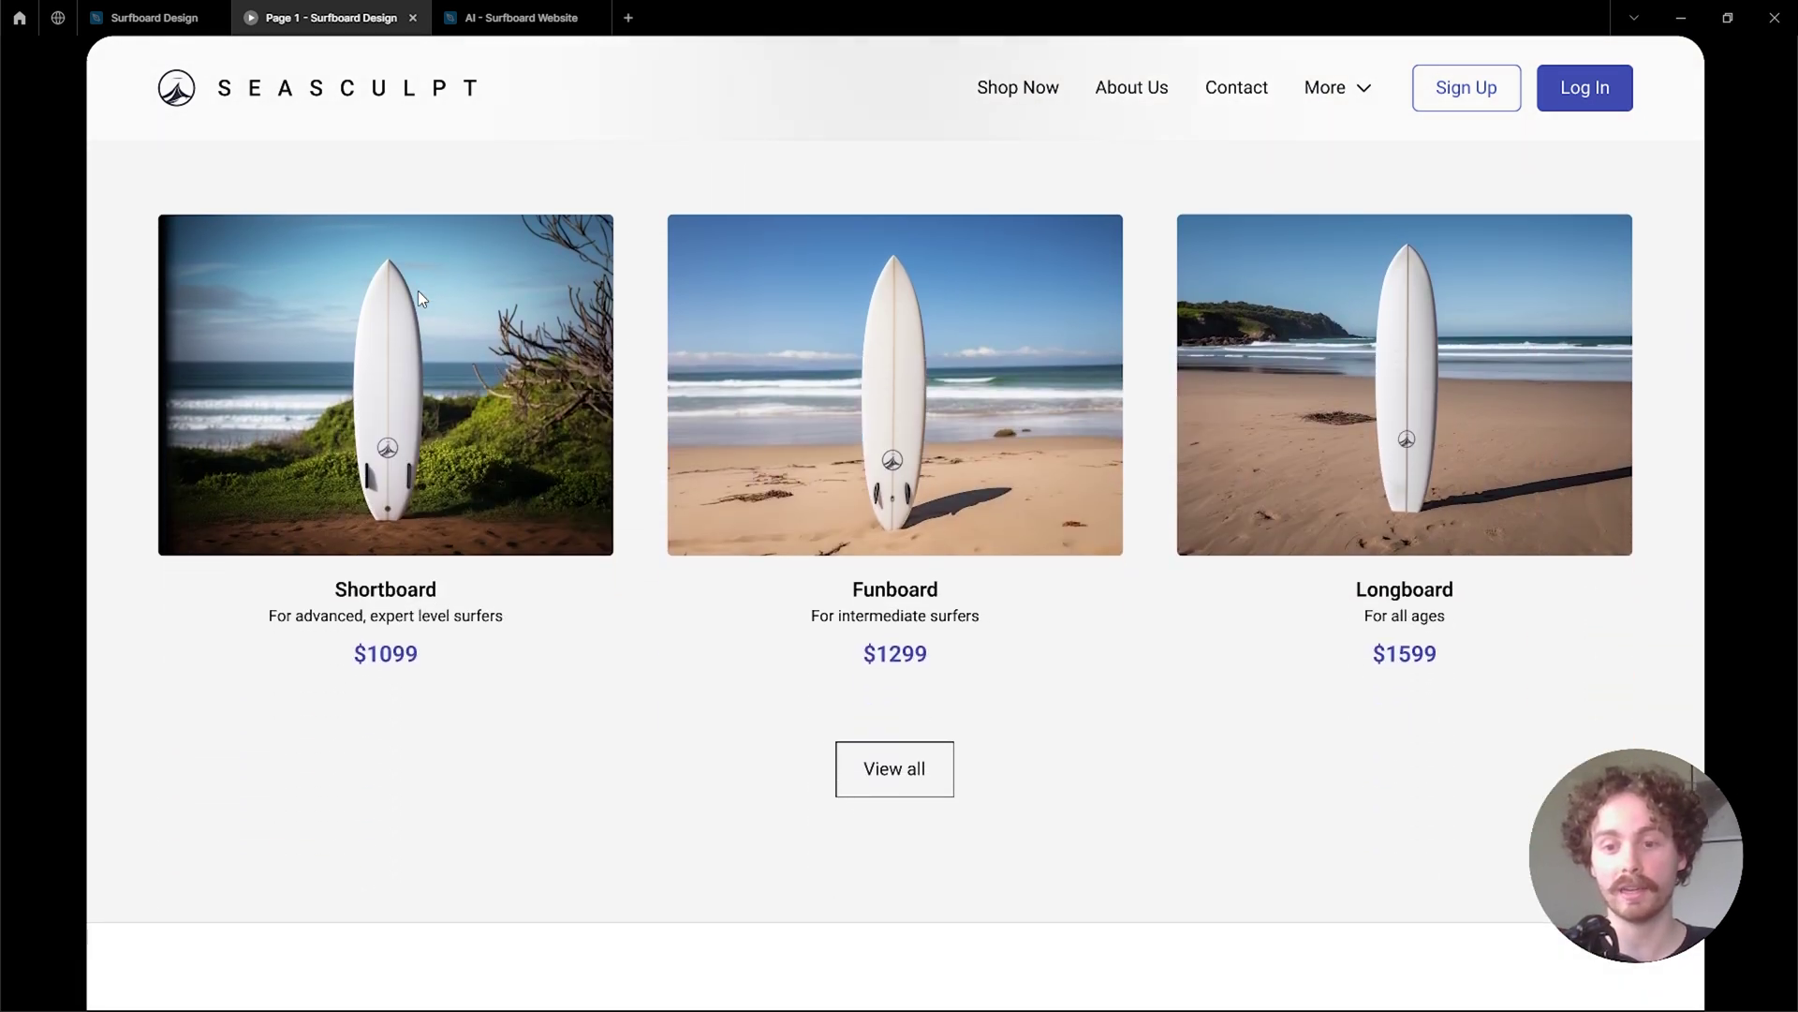
{"action": "scroll", "coordinate": [422, 298], "scroll_direction": "up", "scroll_amount": 7}
{"action": "scroll", "coordinate": [419, 292], "scroll_direction": "up", "scroll_amount": 10}
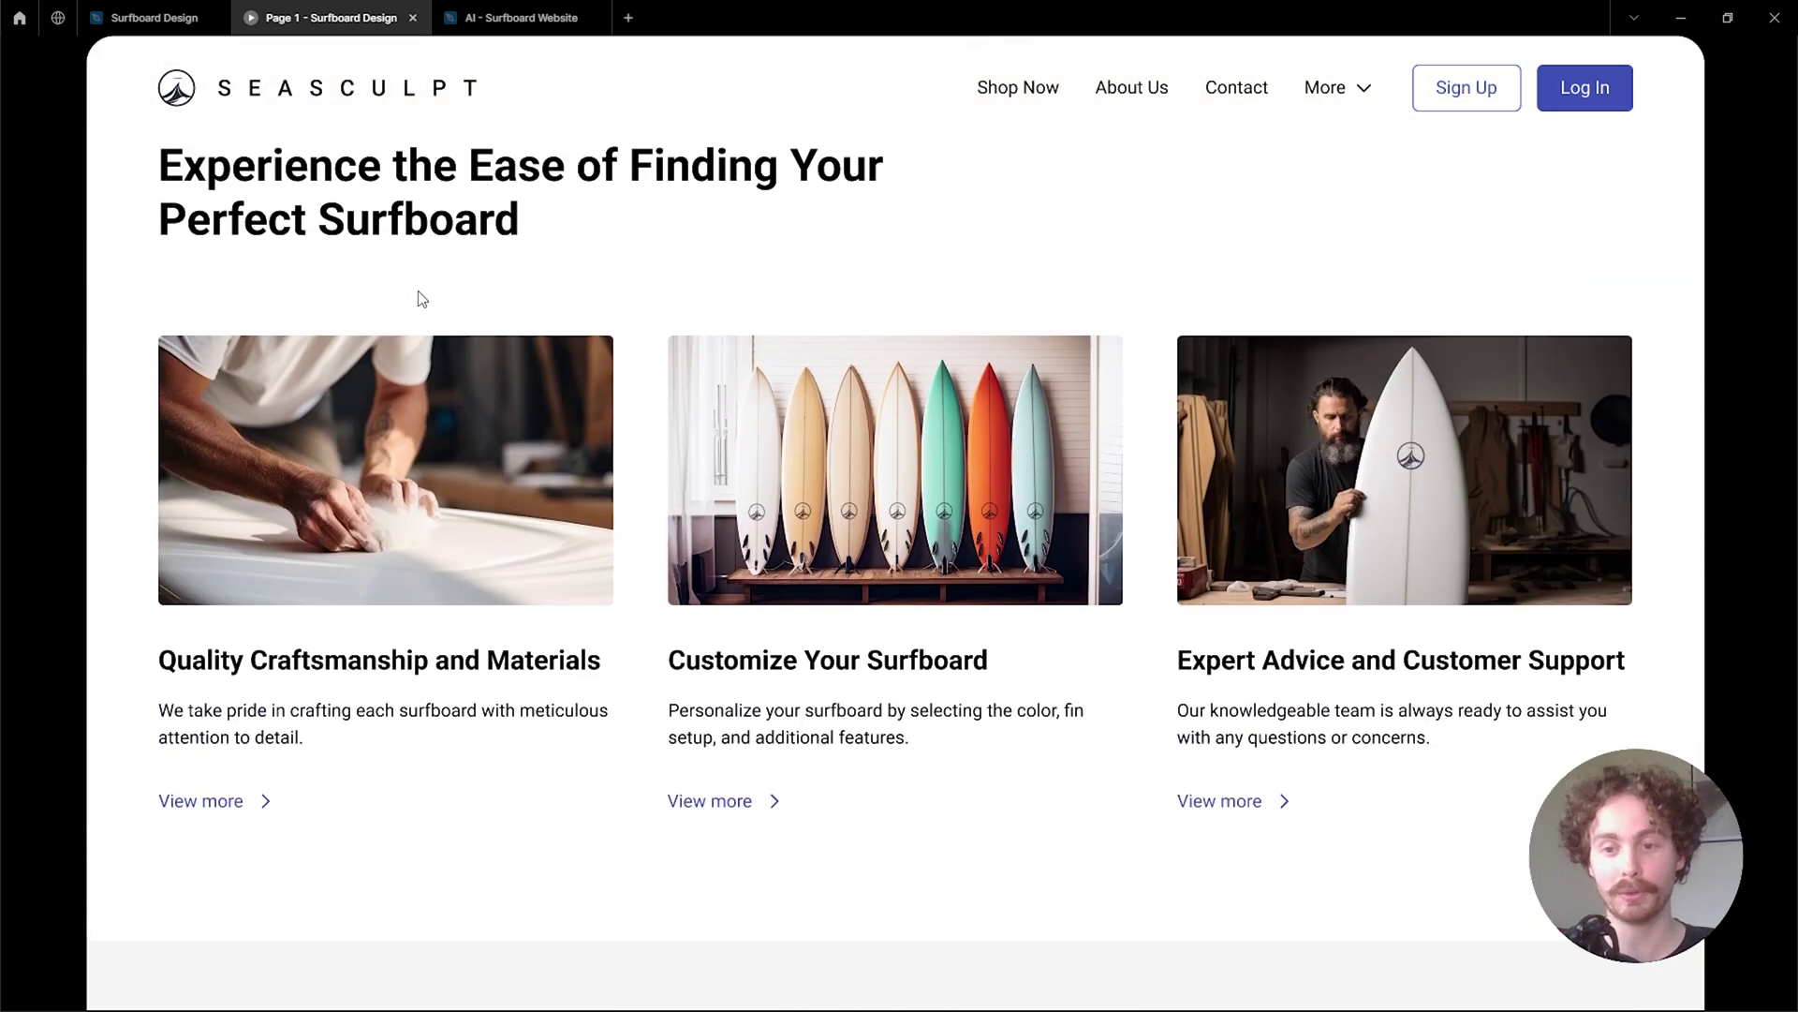